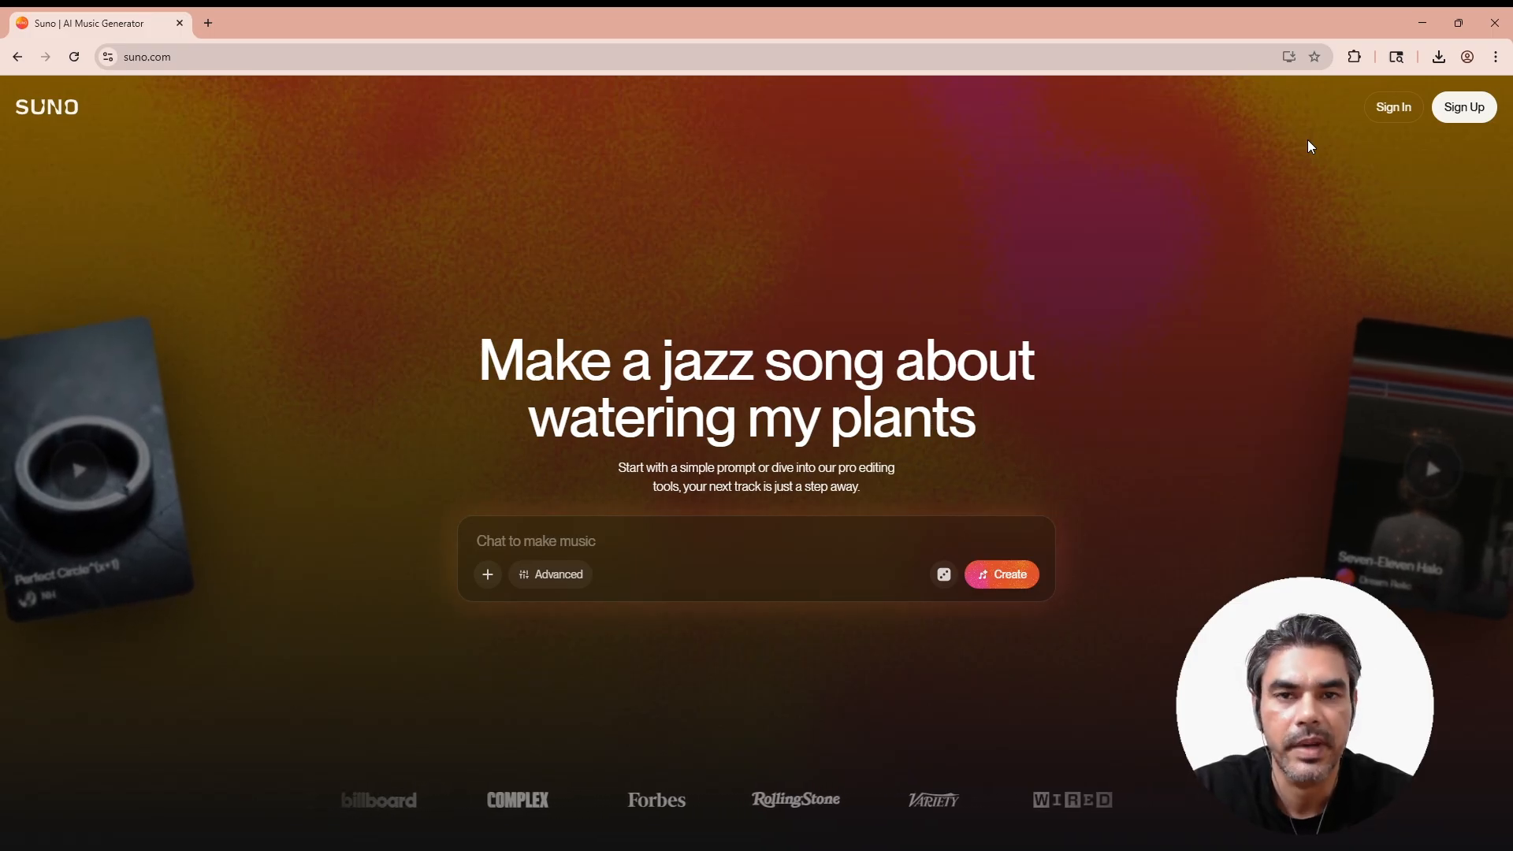
# Sign in to Suno and open the account's subscription page.
pyautogui.click(1394, 108)
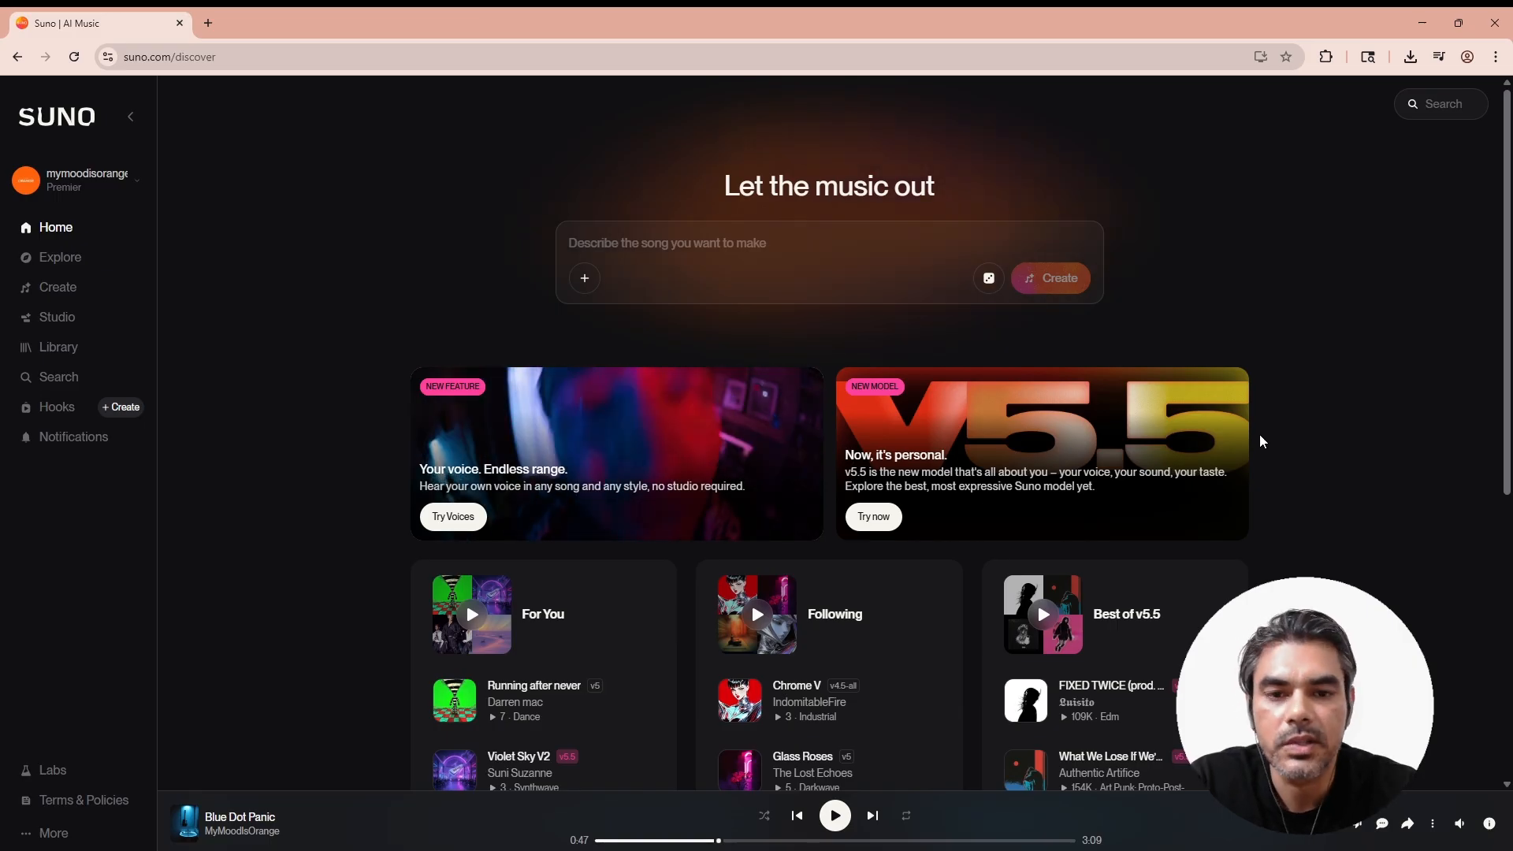
pyautogui.click(119, 188)
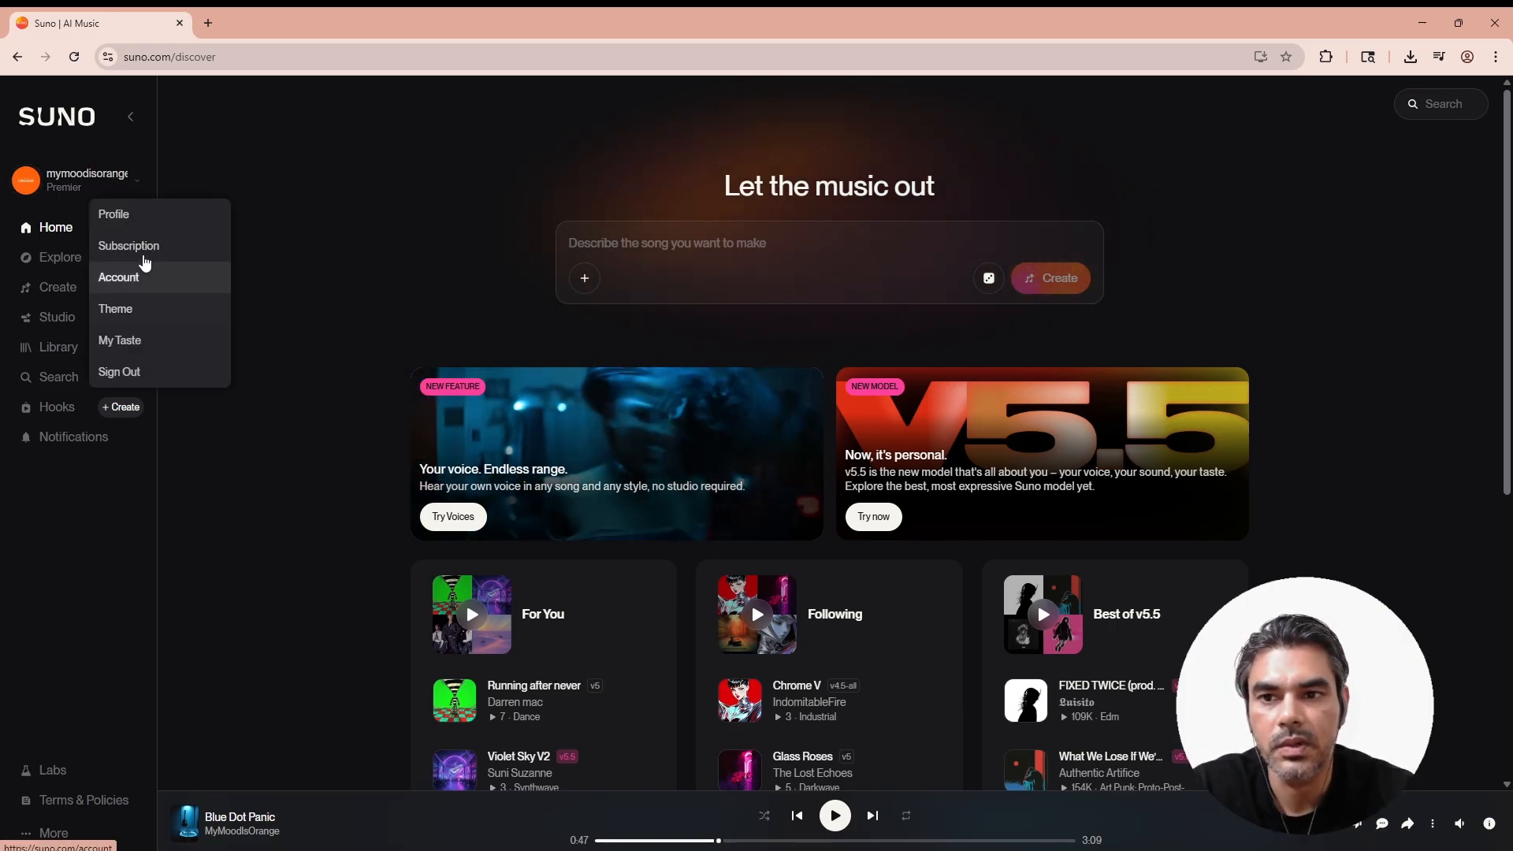
pyautogui.click(143, 247)
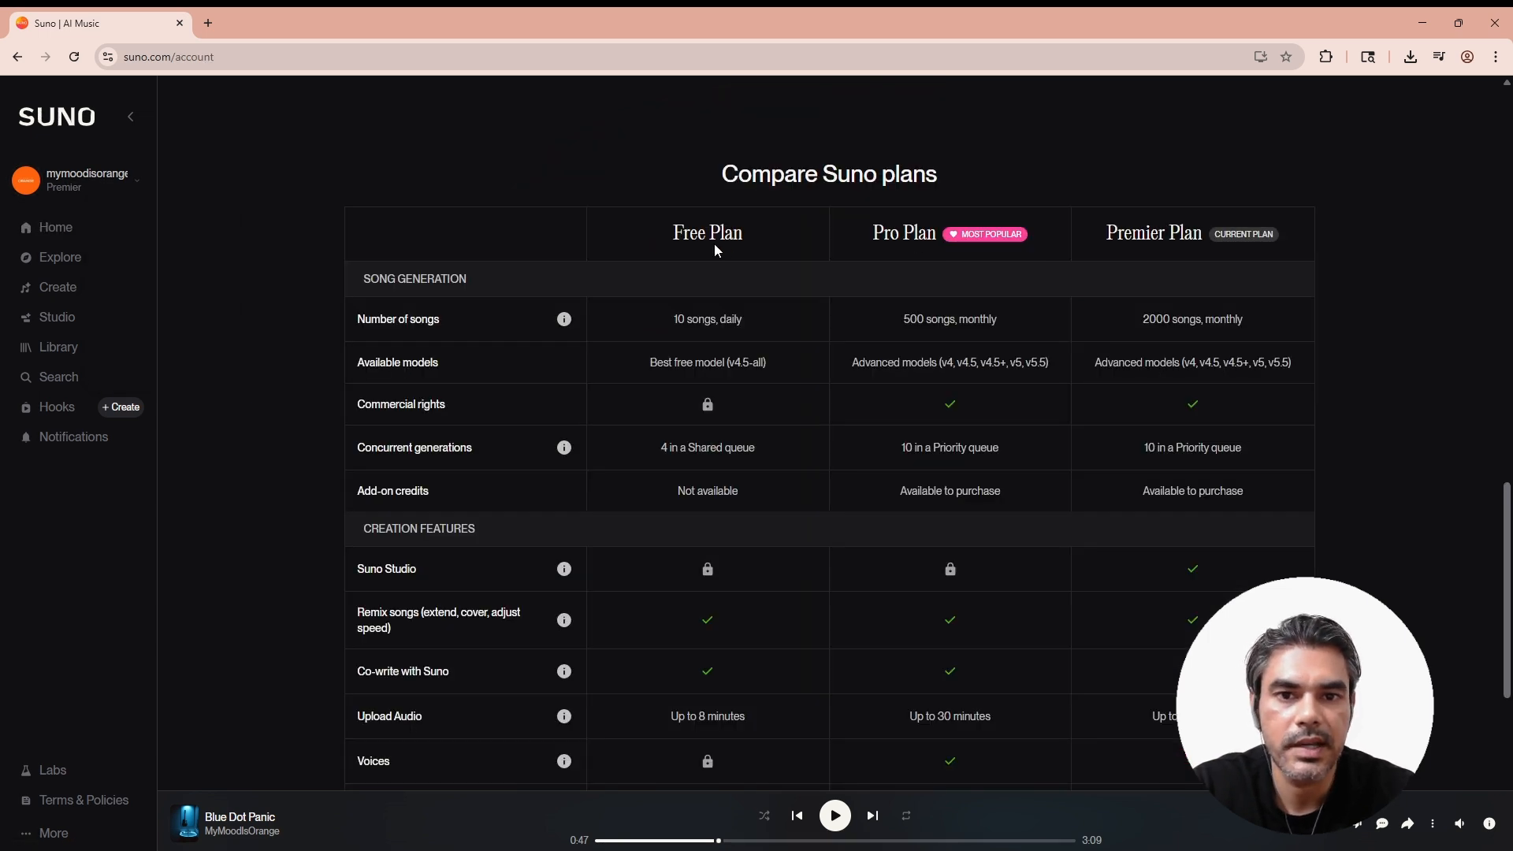
# Compare the Free, Pro and Premier plans by number of songs, available models and commercial rights.
pyautogui.moveTo(672, 319); pyautogui.dragTo(760, 324)
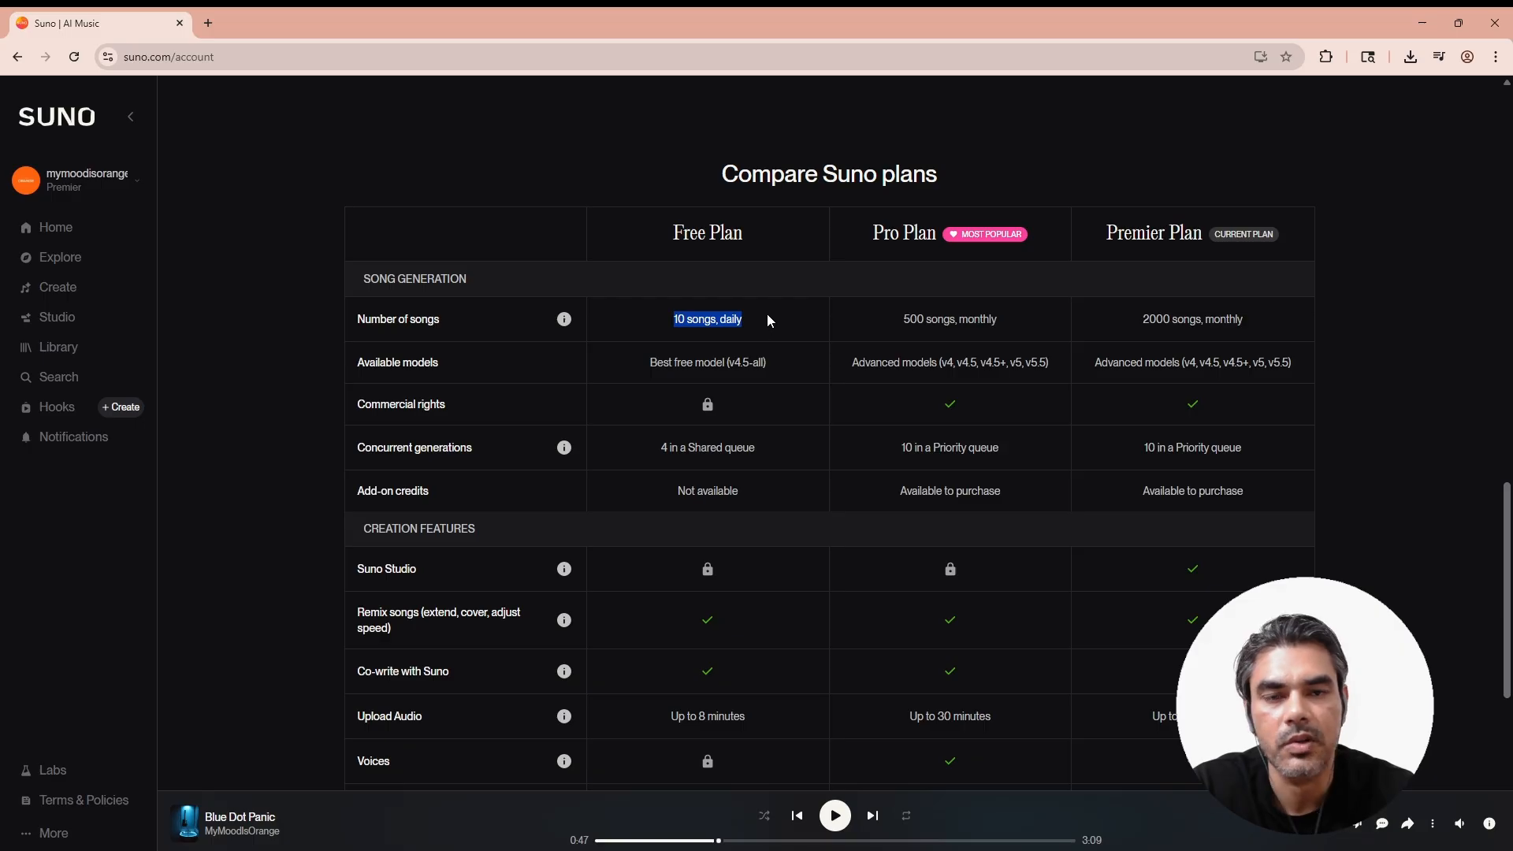
pyautogui.moveTo(650, 363); pyautogui.dragTo(763, 362)
pyautogui.moveTo(649, 367); pyautogui.dragTo(773, 366)
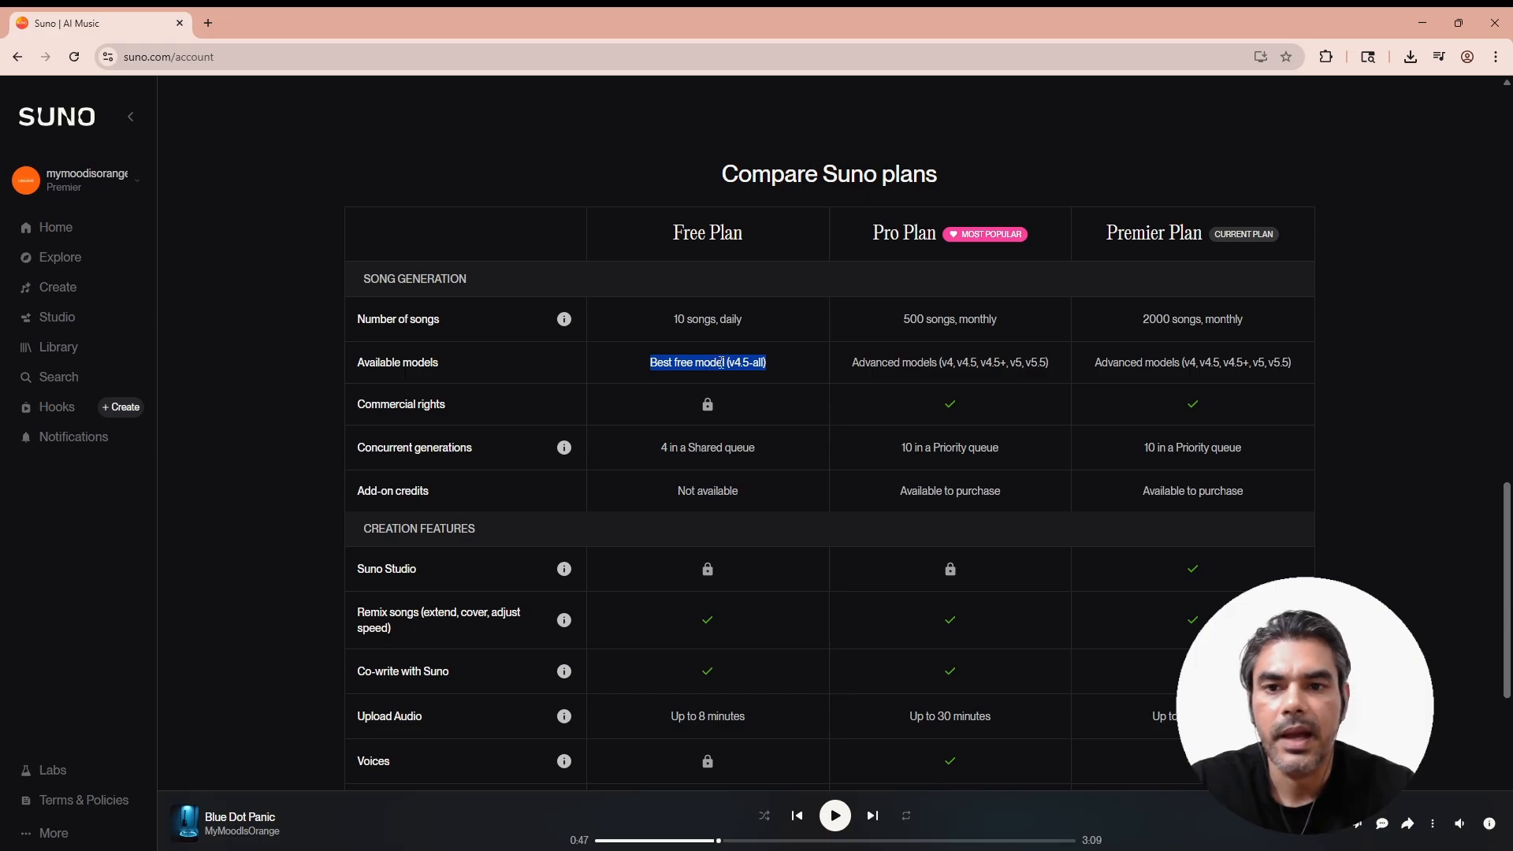
pyautogui.moveTo(361, 406); pyautogui.dragTo(468, 416)
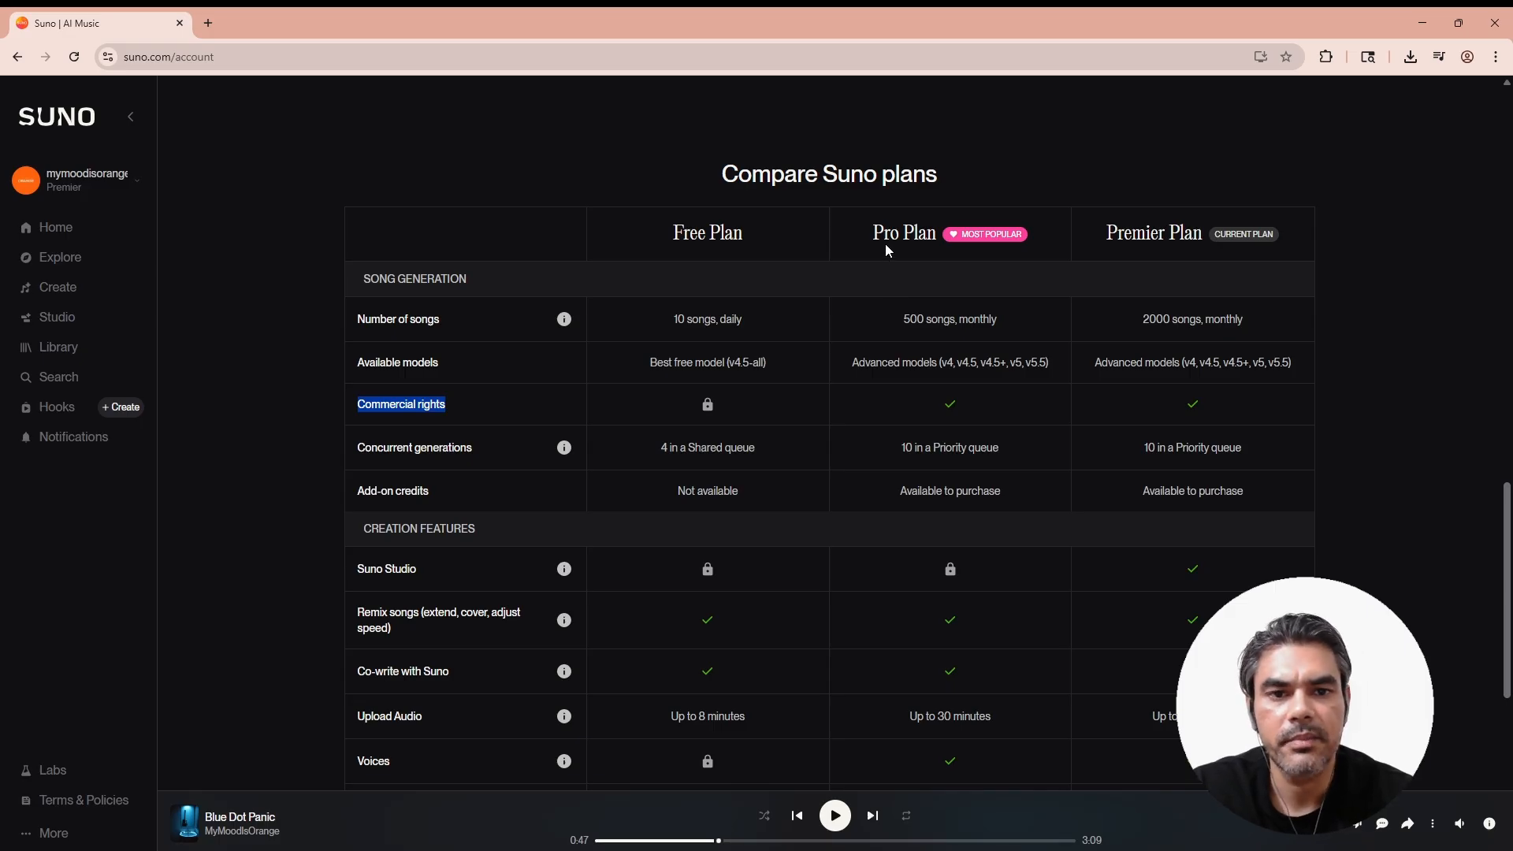
pyautogui.moveTo(903, 326); pyautogui.dragTo(1004, 329)
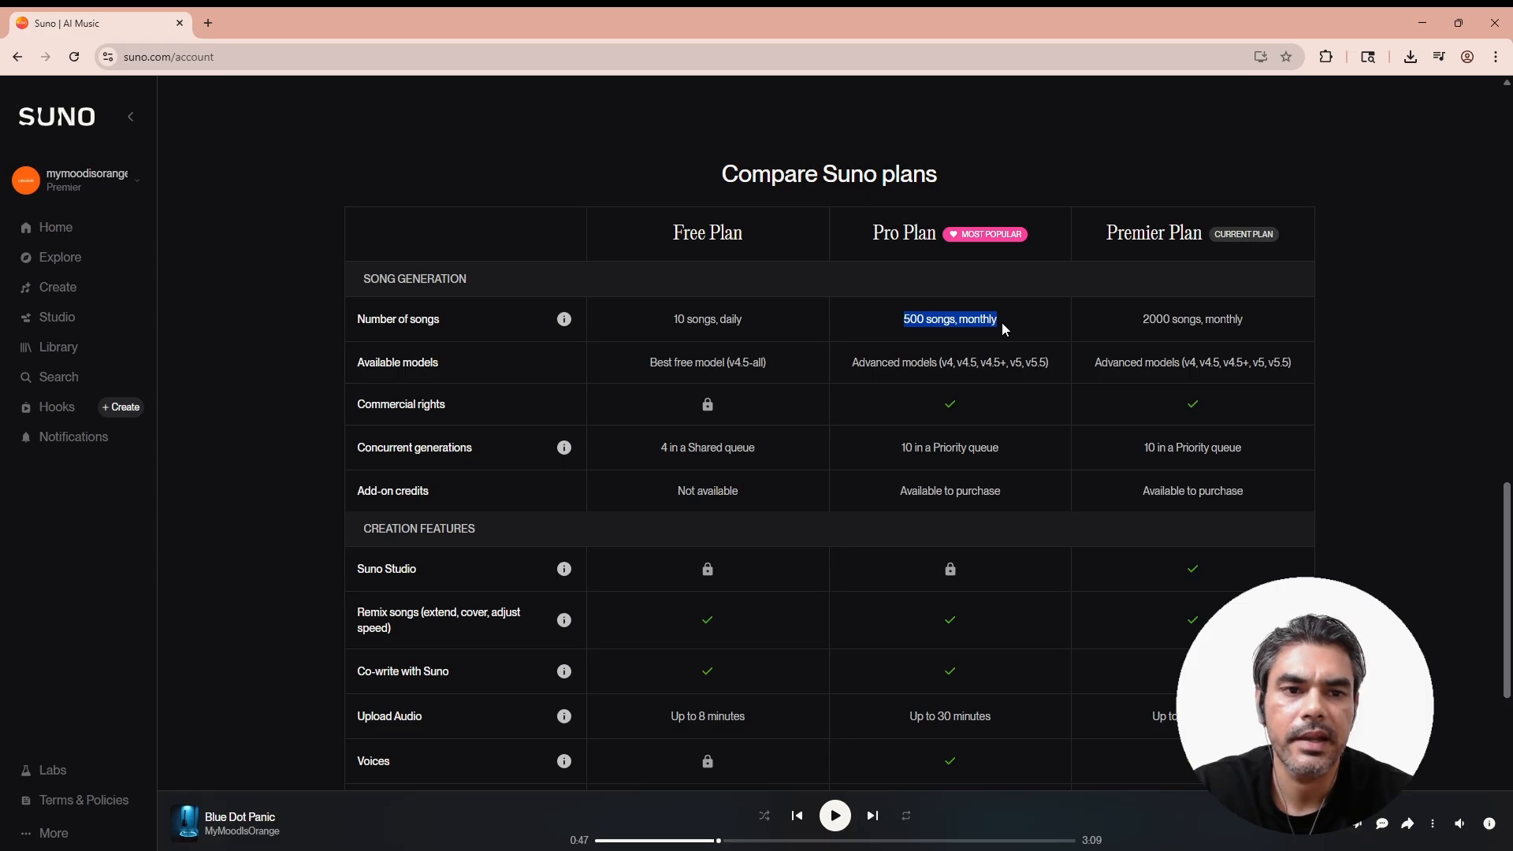
pyautogui.click(1111, 242)
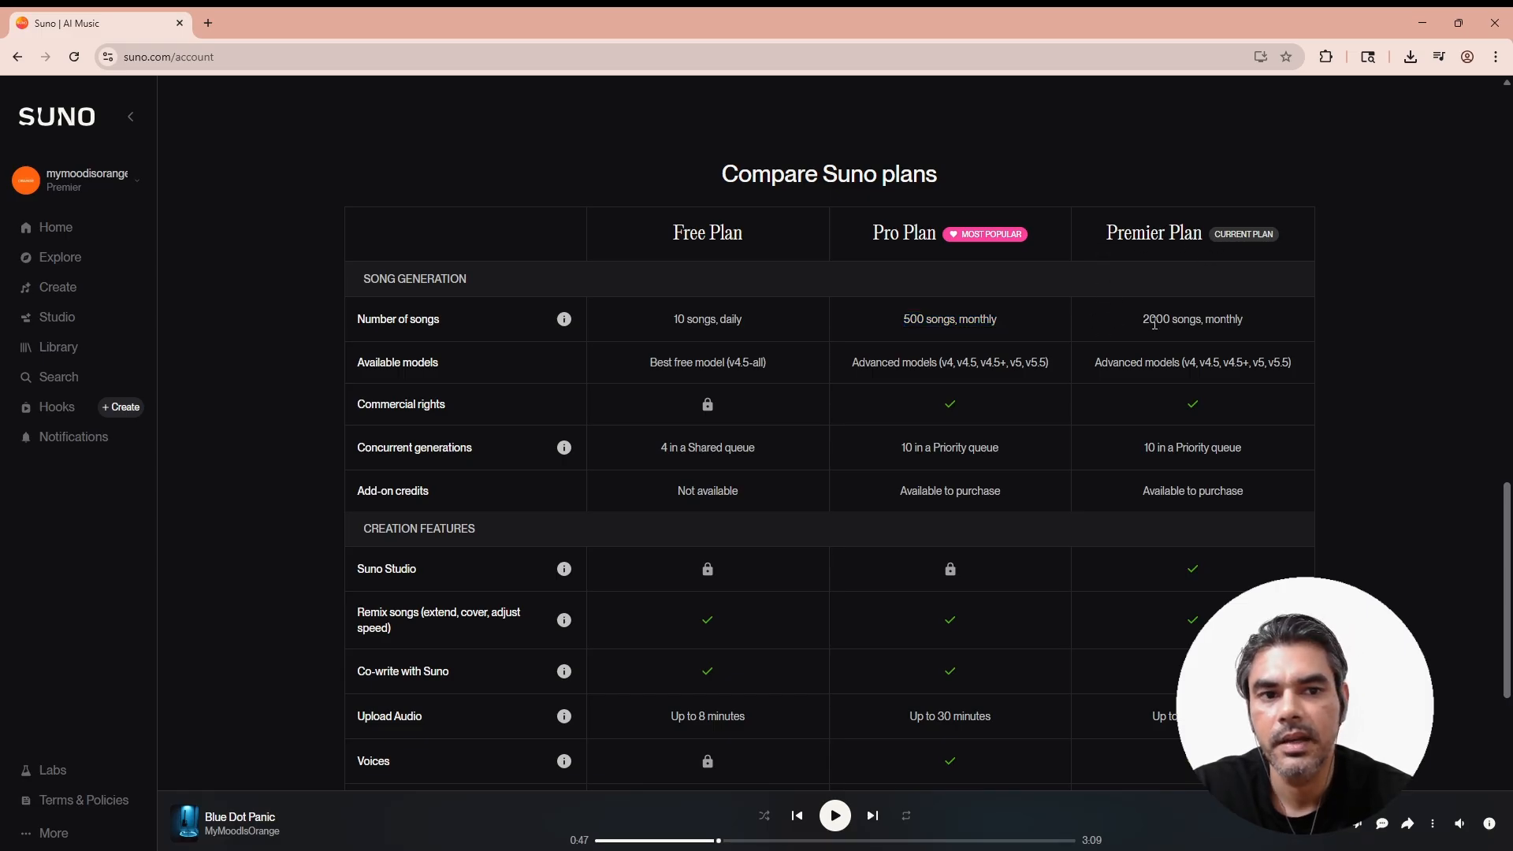
pyautogui.tripleClick(1183, 319)
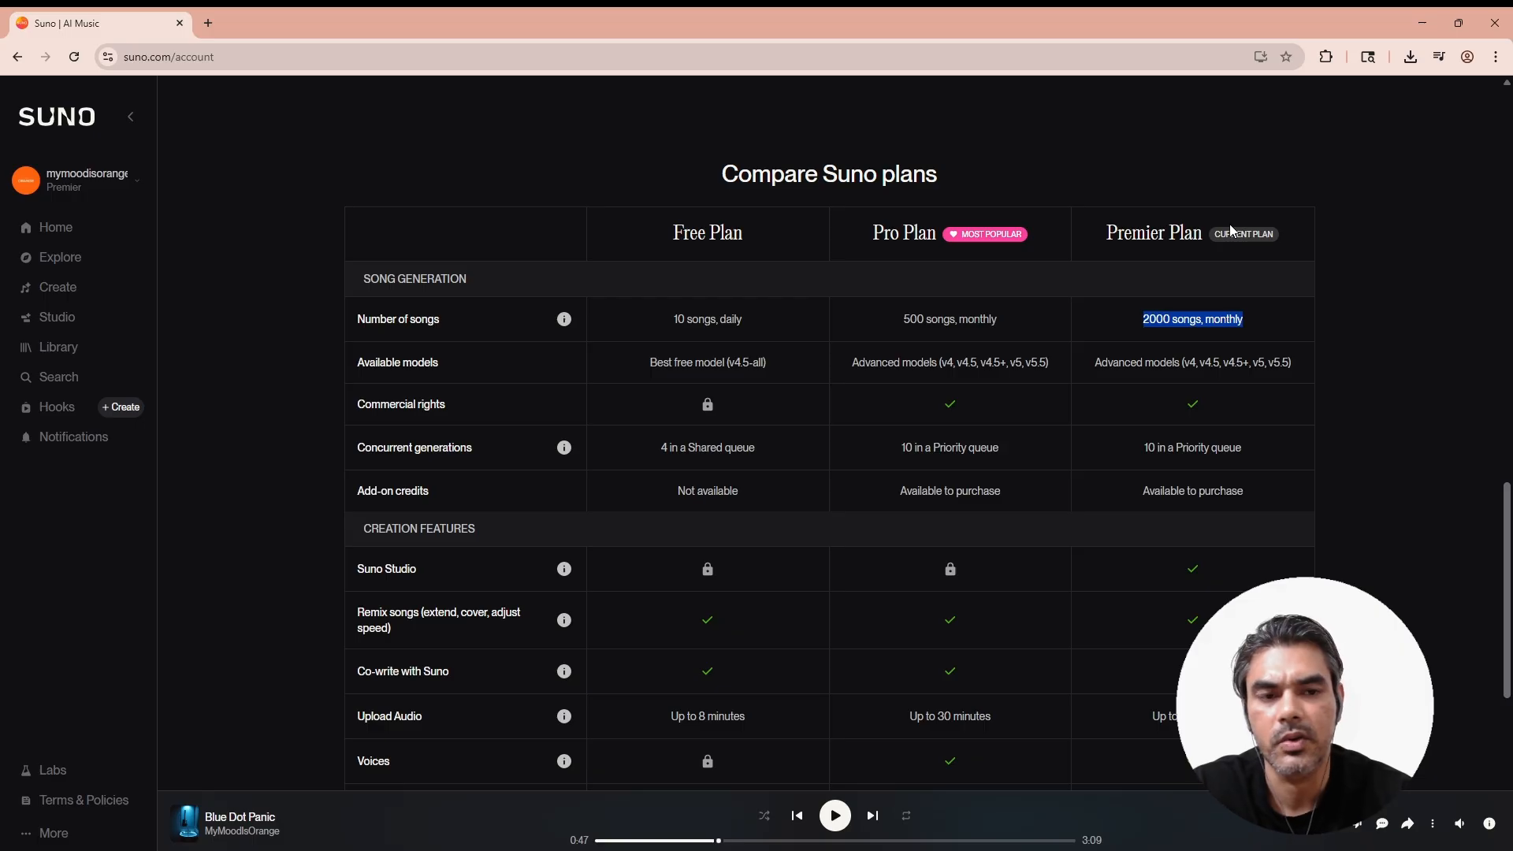
pyautogui.moveTo(1292, 367); pyautogui.dragTo(1133, 365)
pyautogui.click(1227, 367)
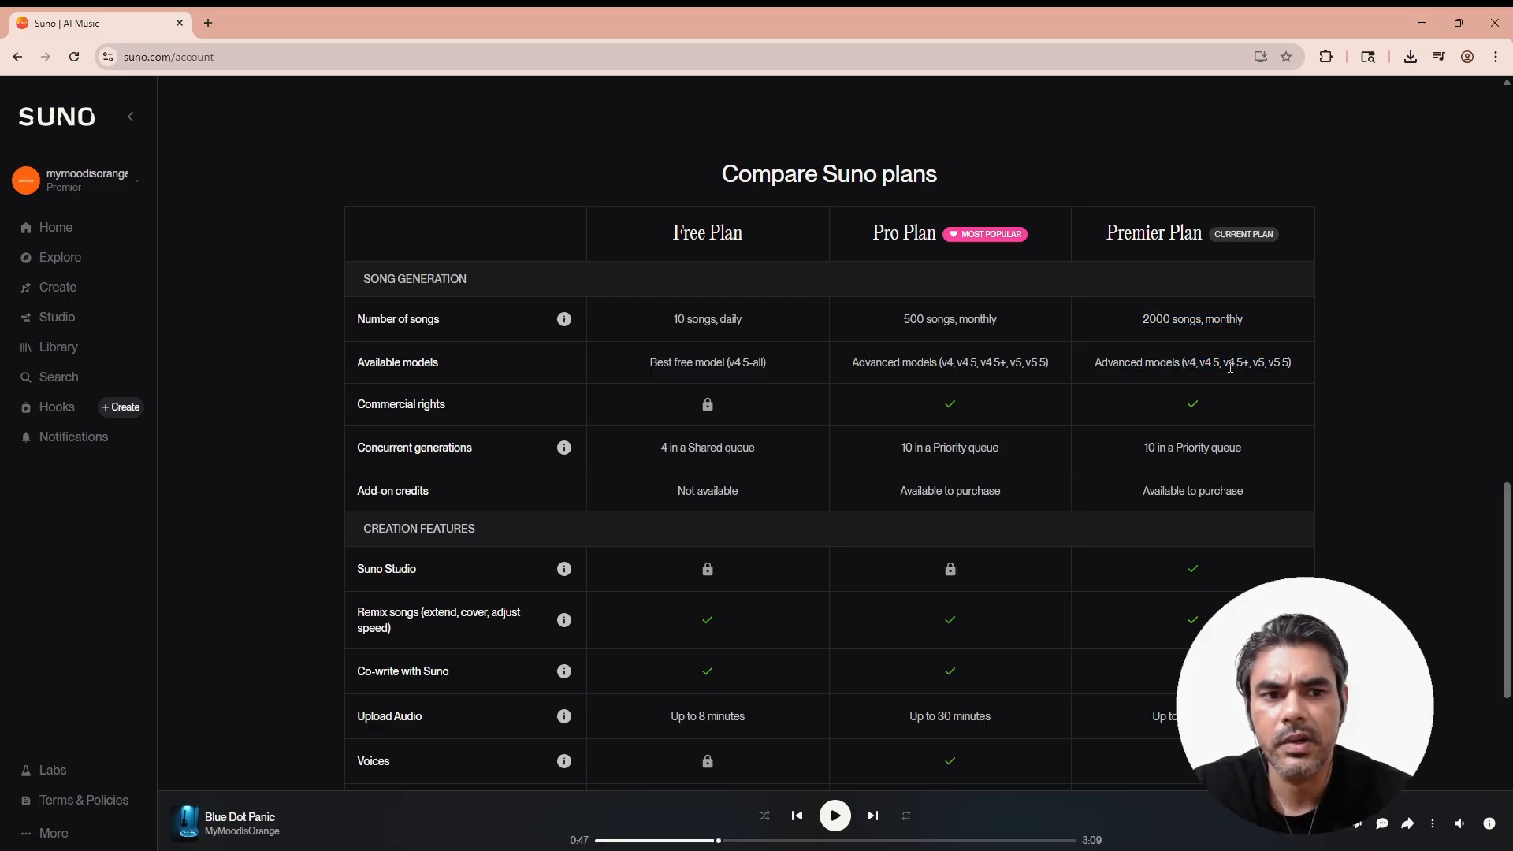
pyautogui.moveTo(1243, 363); pyautogui.dragTo(1291, 362)
pyautogui.click(3, 197)
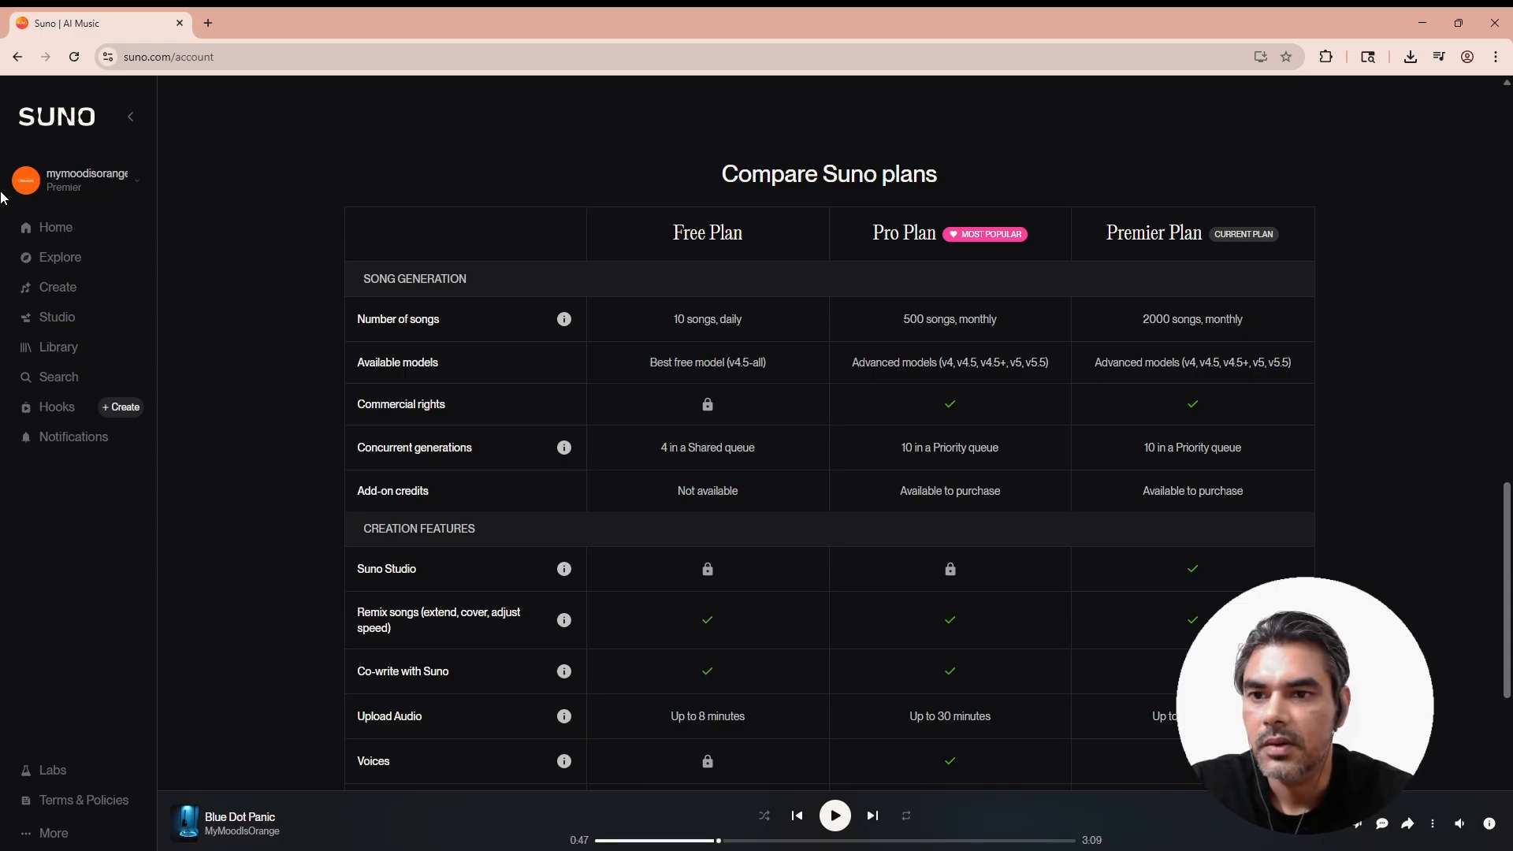
# Browse the Home page's featured playlists and the Explore page's trending songs and genre collections.
pyautogui.click(61, 236)
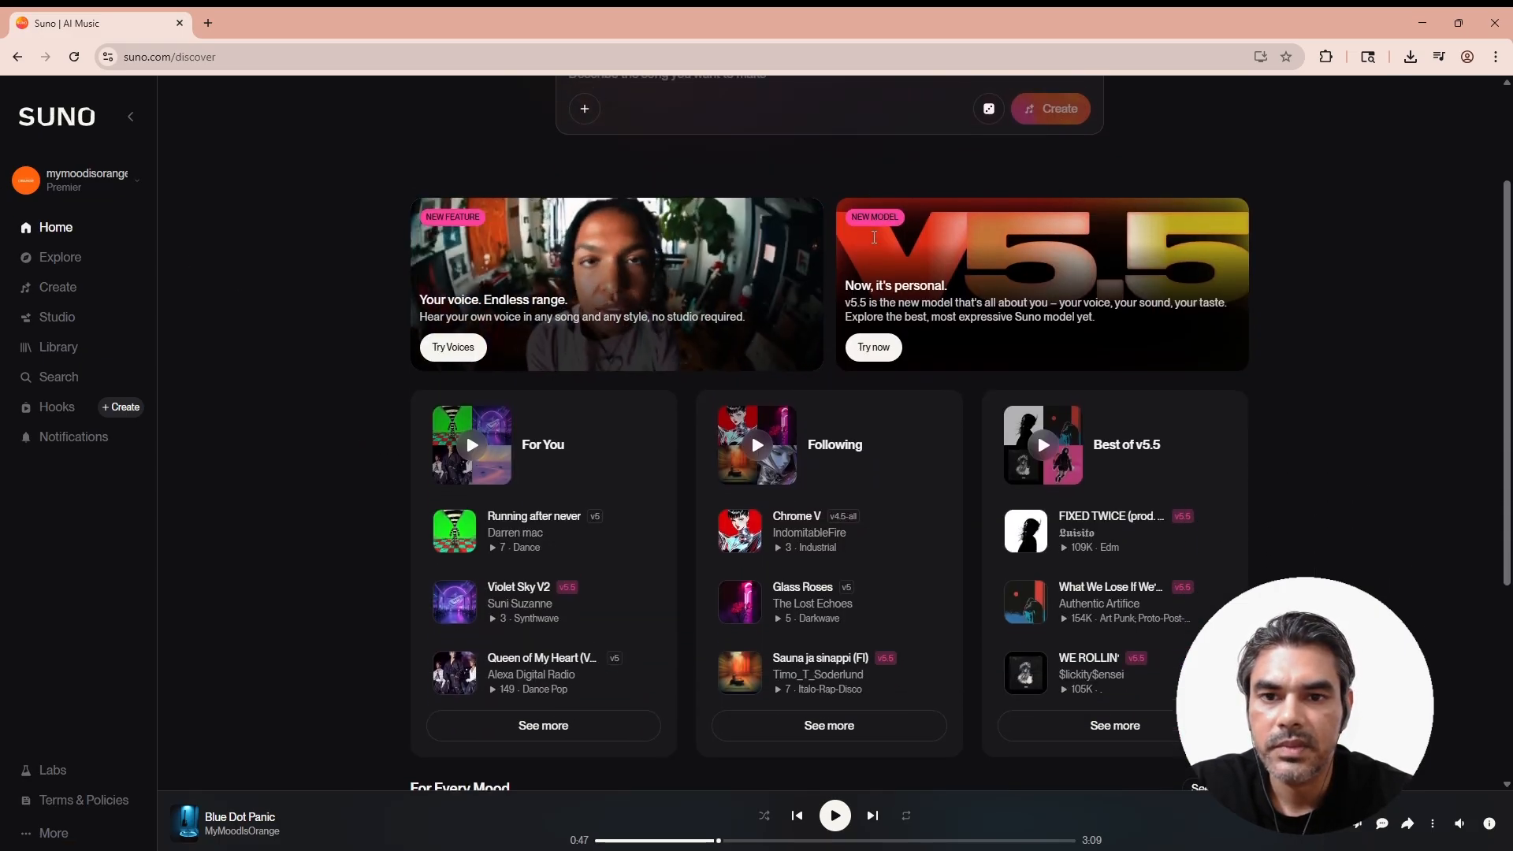
pyautogui.scroll(-3, 697, 547)
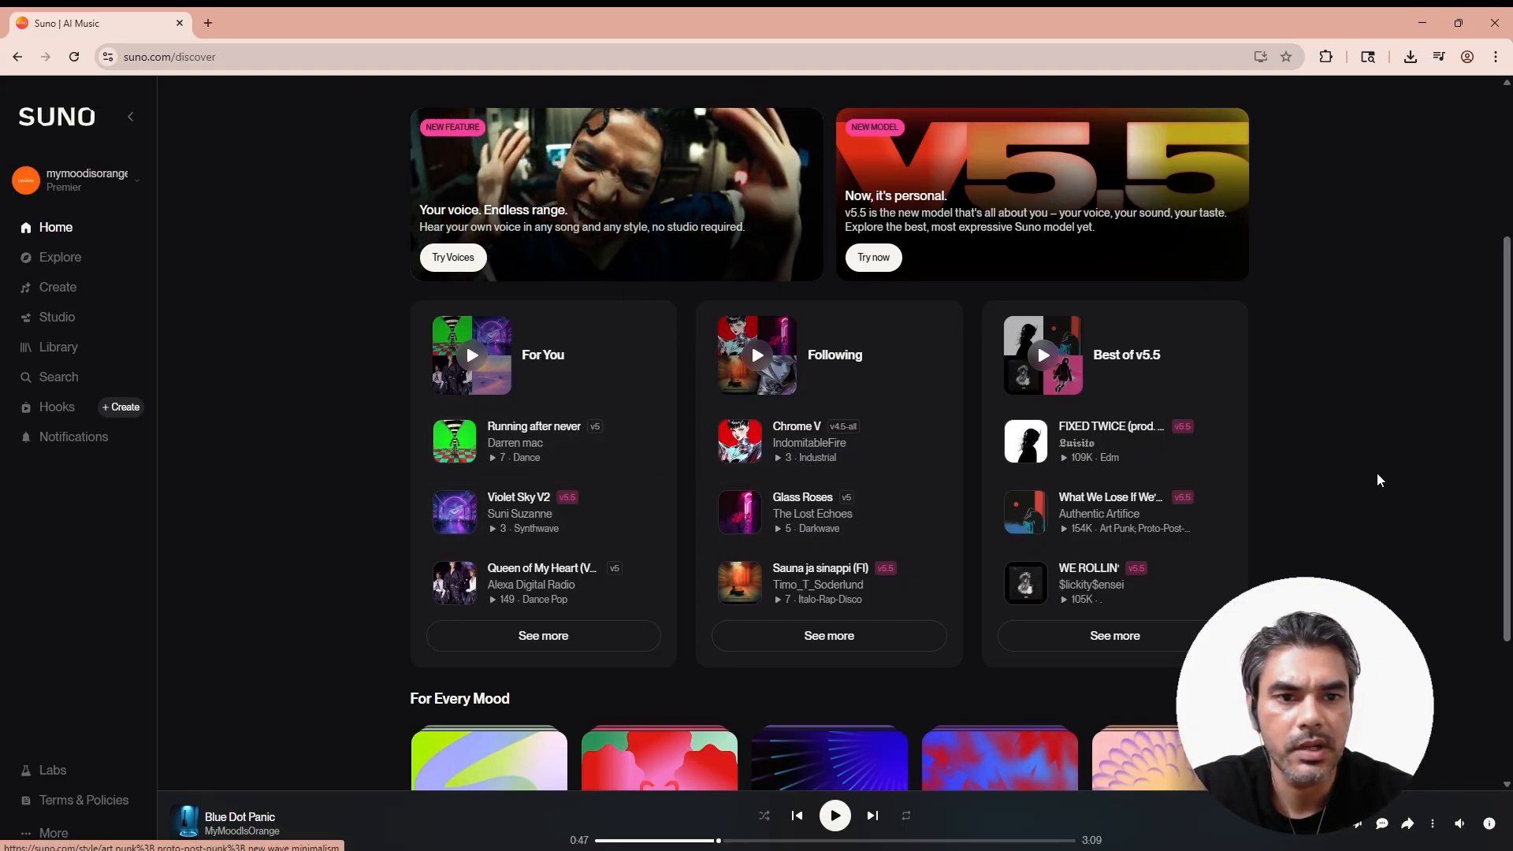
pyautogui.click(54, 265)
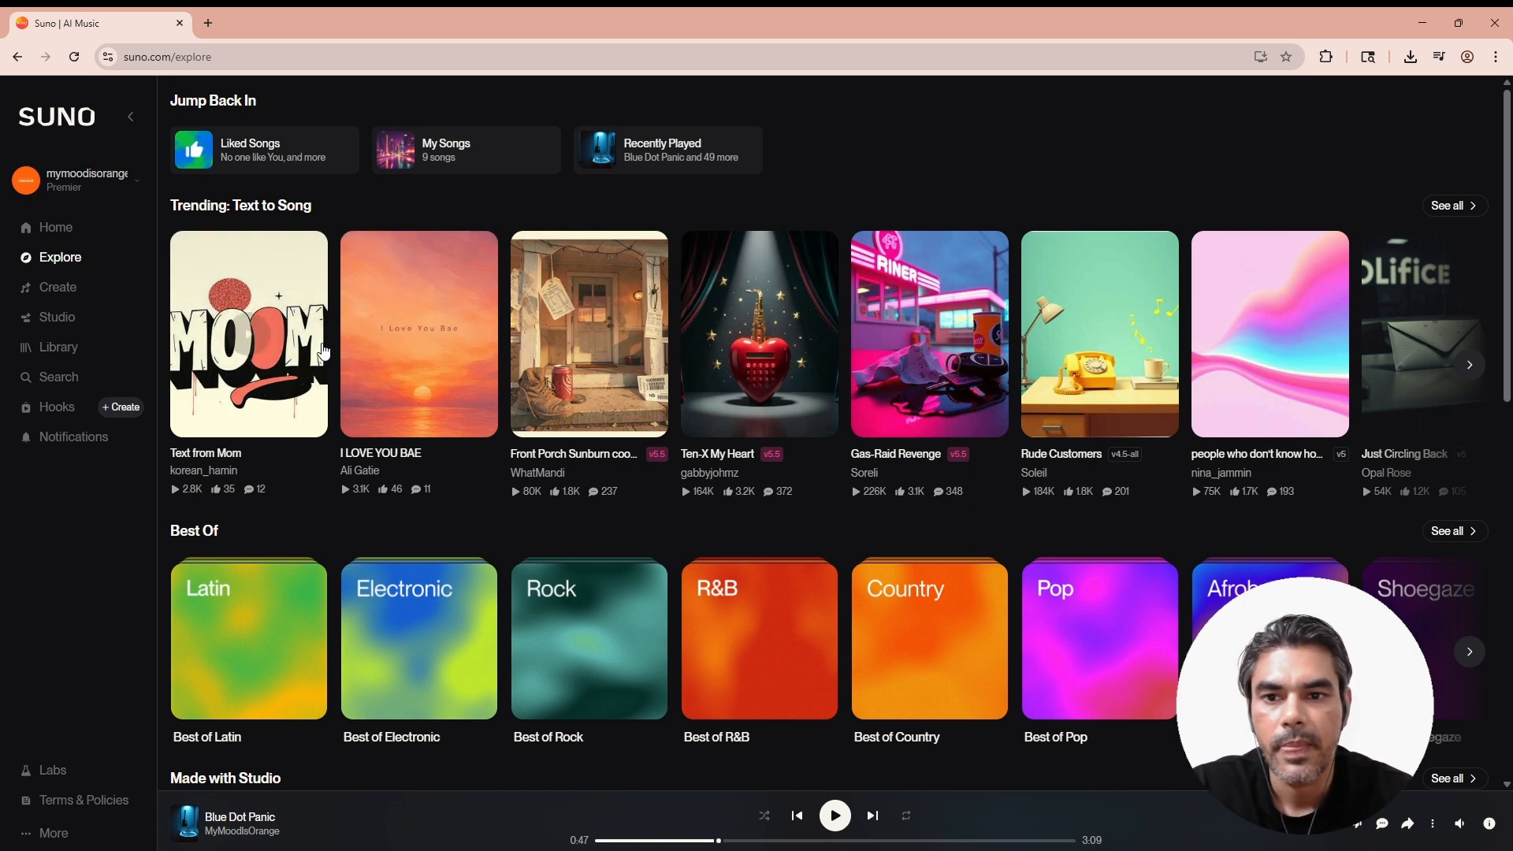
pyautogui.scroll(-1, 639, 497)
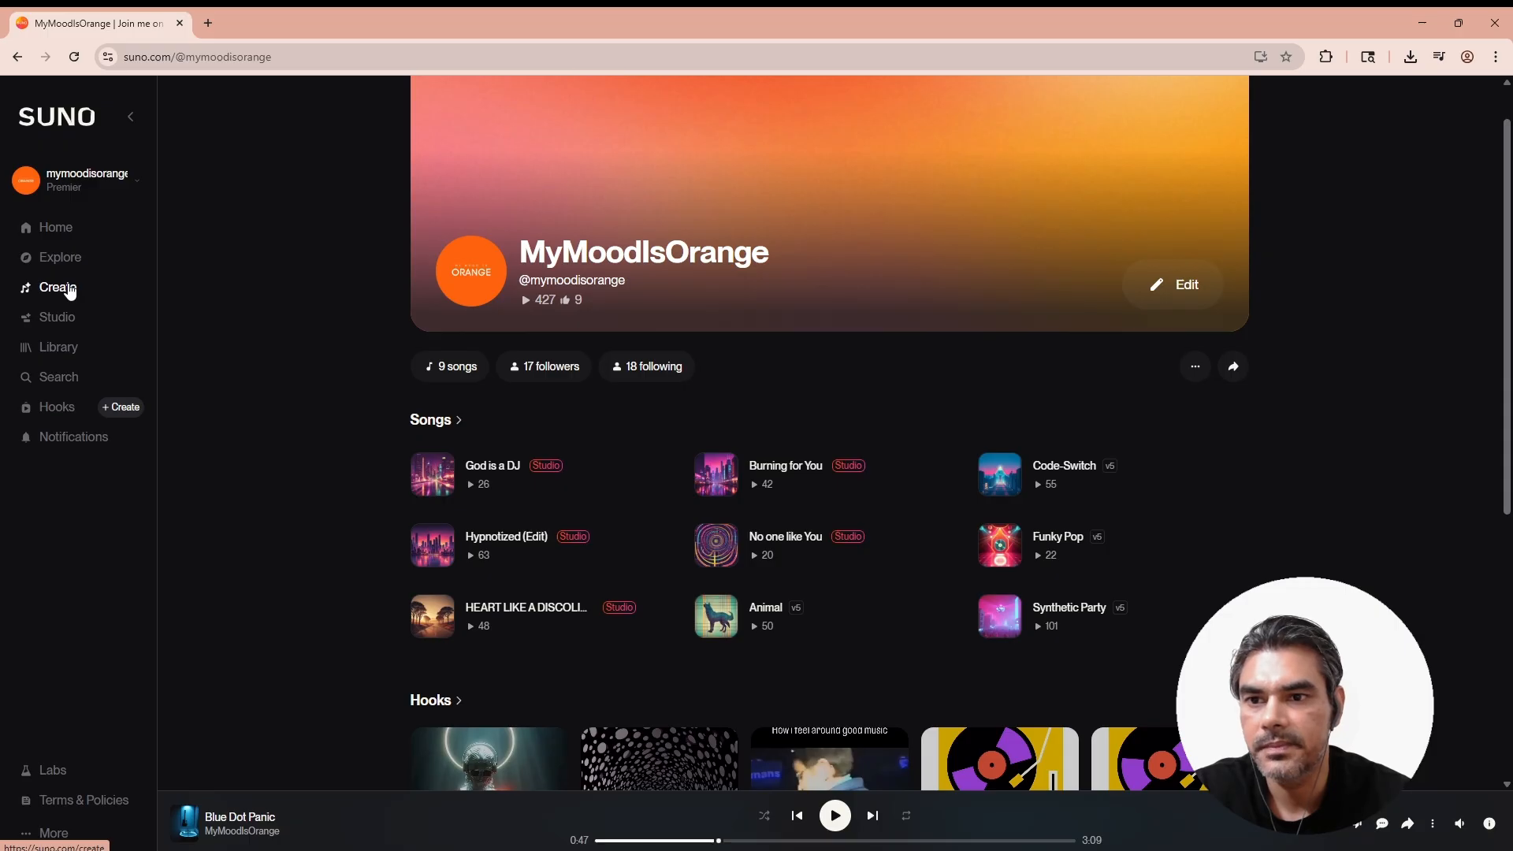
# In Simple mode on the Create page, set the song description to "electronic, dance, female vocals, high energy, continuous beats, progressive house flow".
pyautogui.click(70, 290)
pyautogui.click(197, 102)
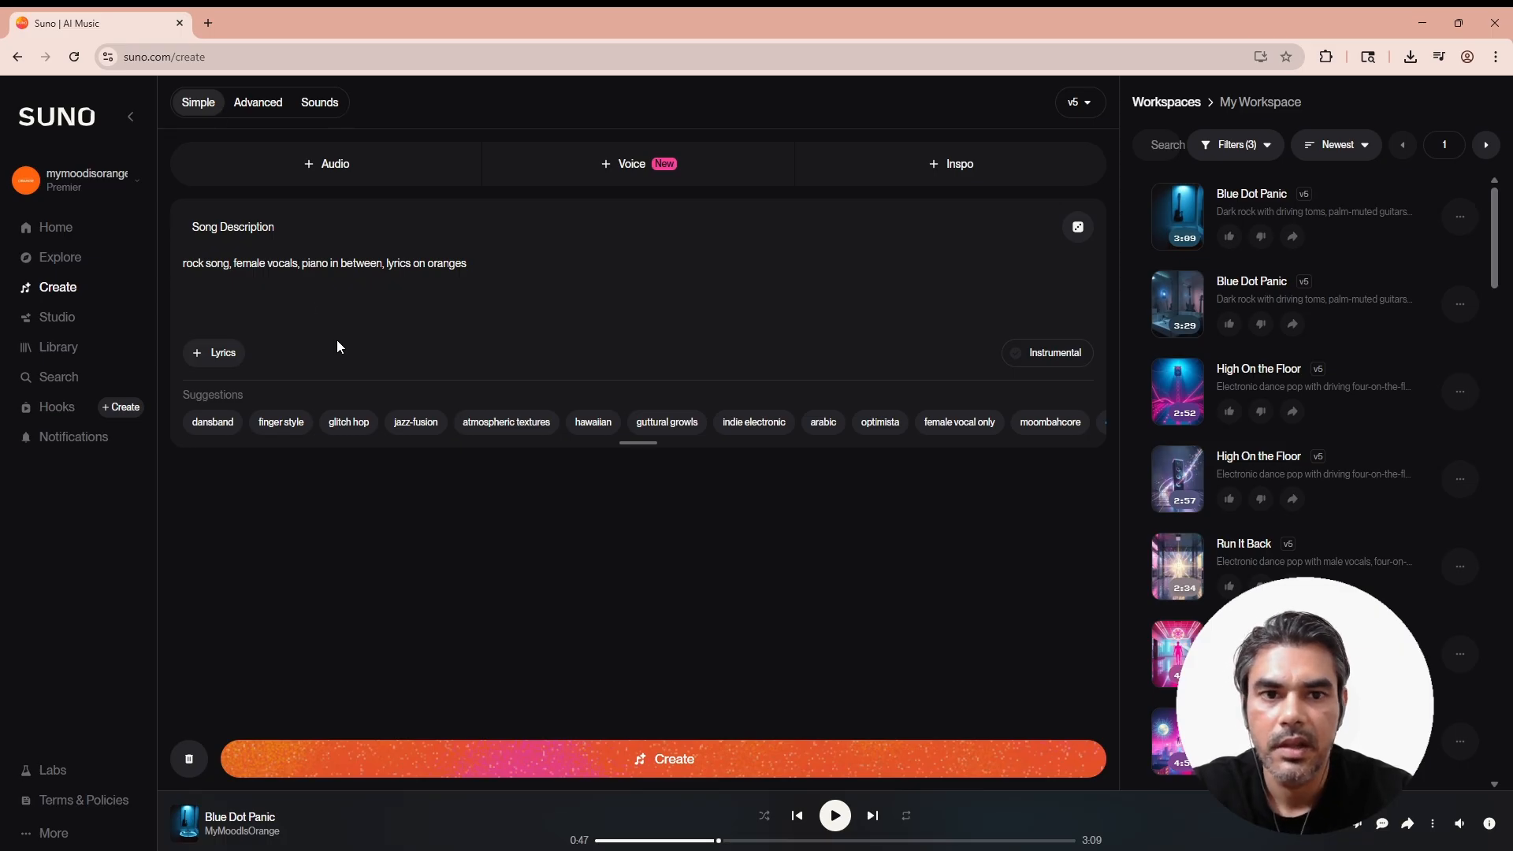
pyautogui.tripleClick(528, 263)
pyautogui.click(480, 272)
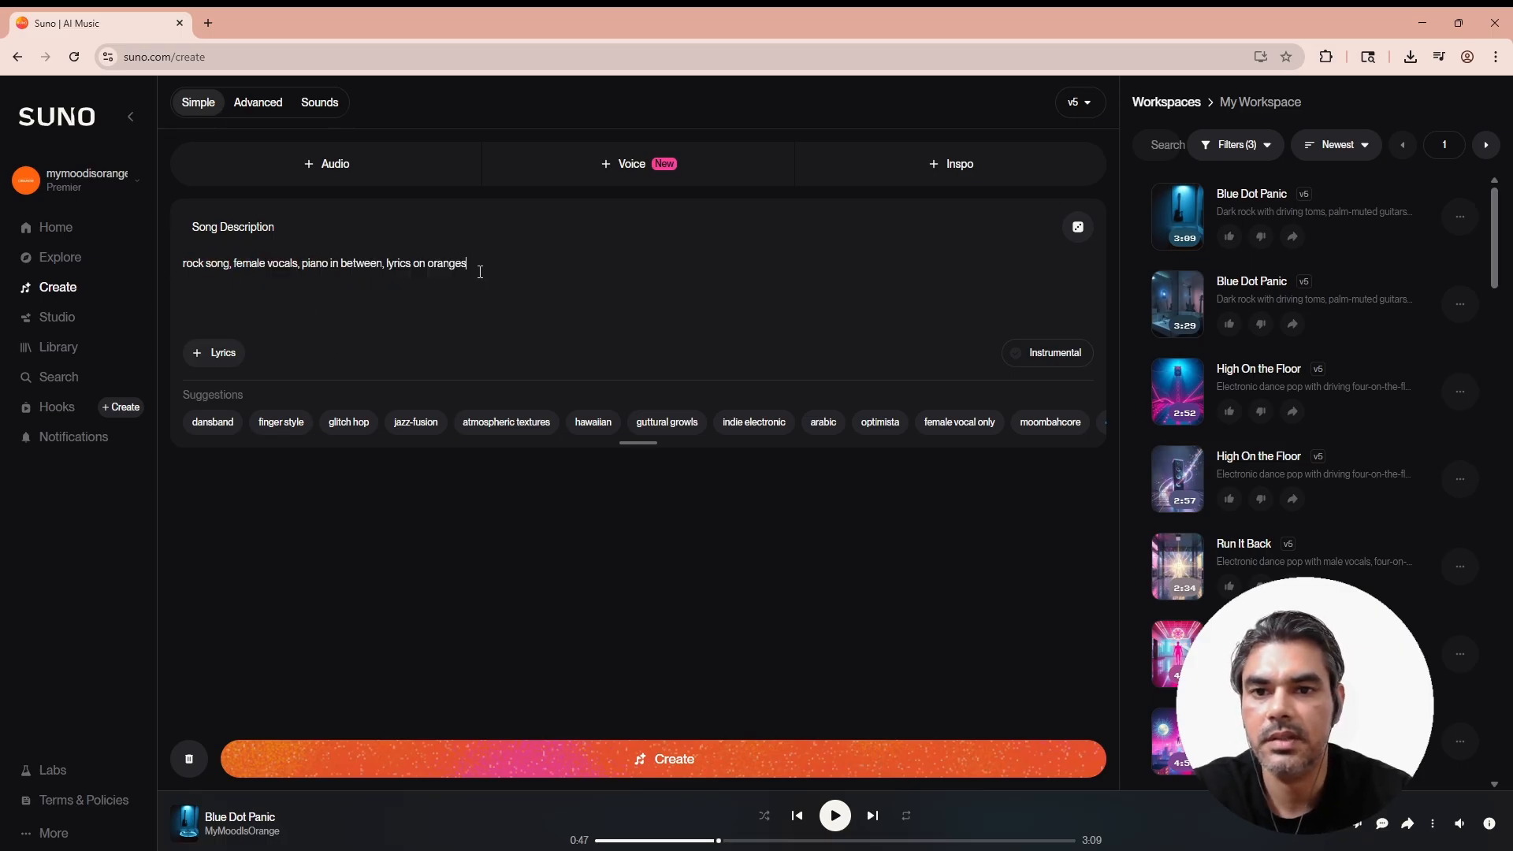
pyautogui.hotkey('ctrl', 'a')
pyautogui.press('BackSpace')
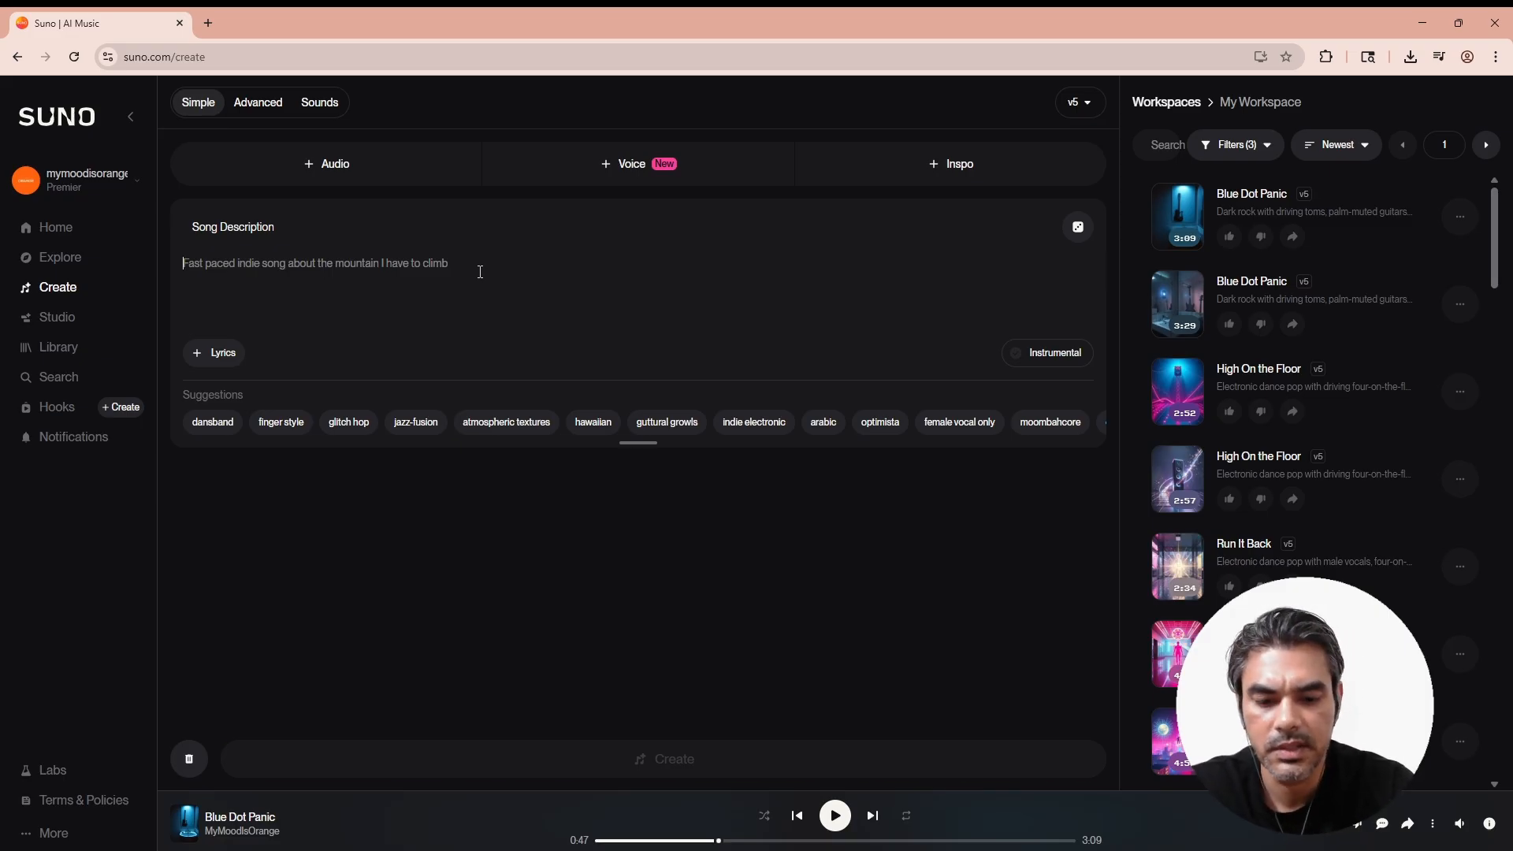
pyautogui.write('electronic dance, female vocals, high energy, continuous beats, progressive house flow')
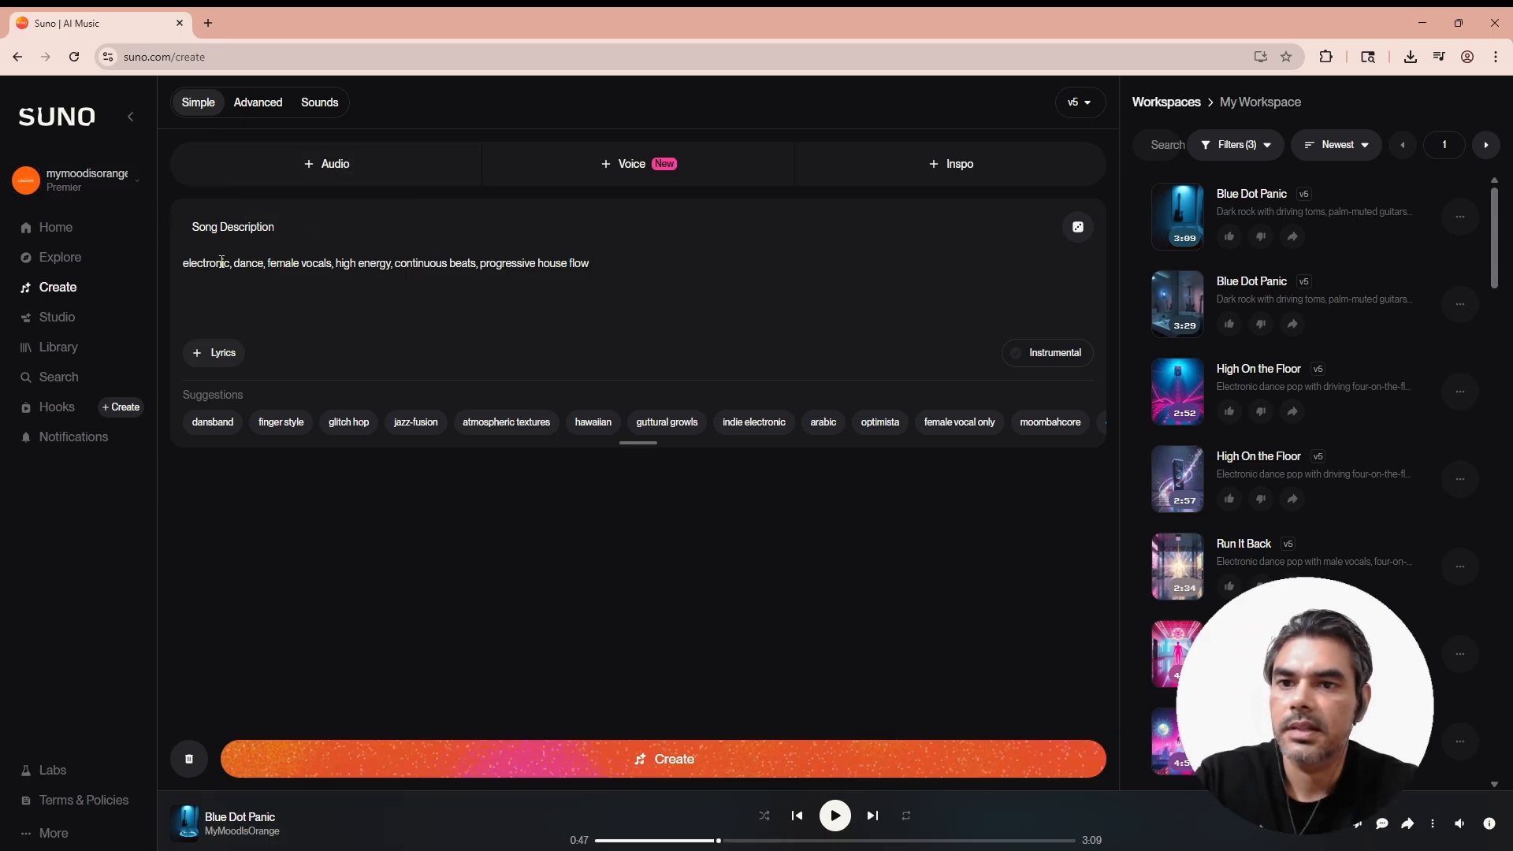
pyautogui.moveTo(183, 265); pyautogui.dragTo(230, 265)
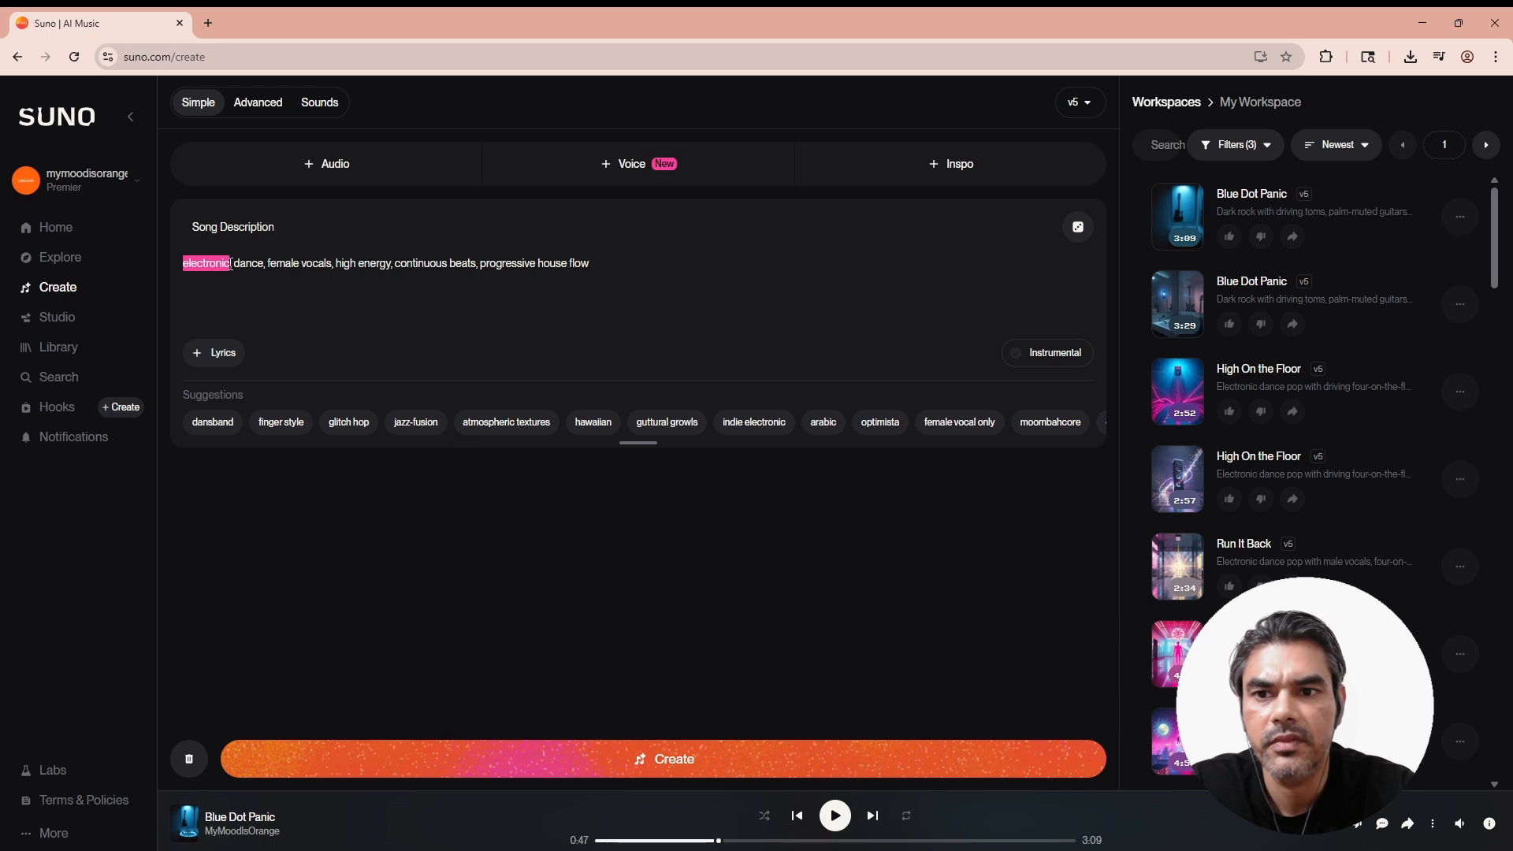
pyautogui.moveTo(235, 265); pyautogui.dragTo(590, 263)
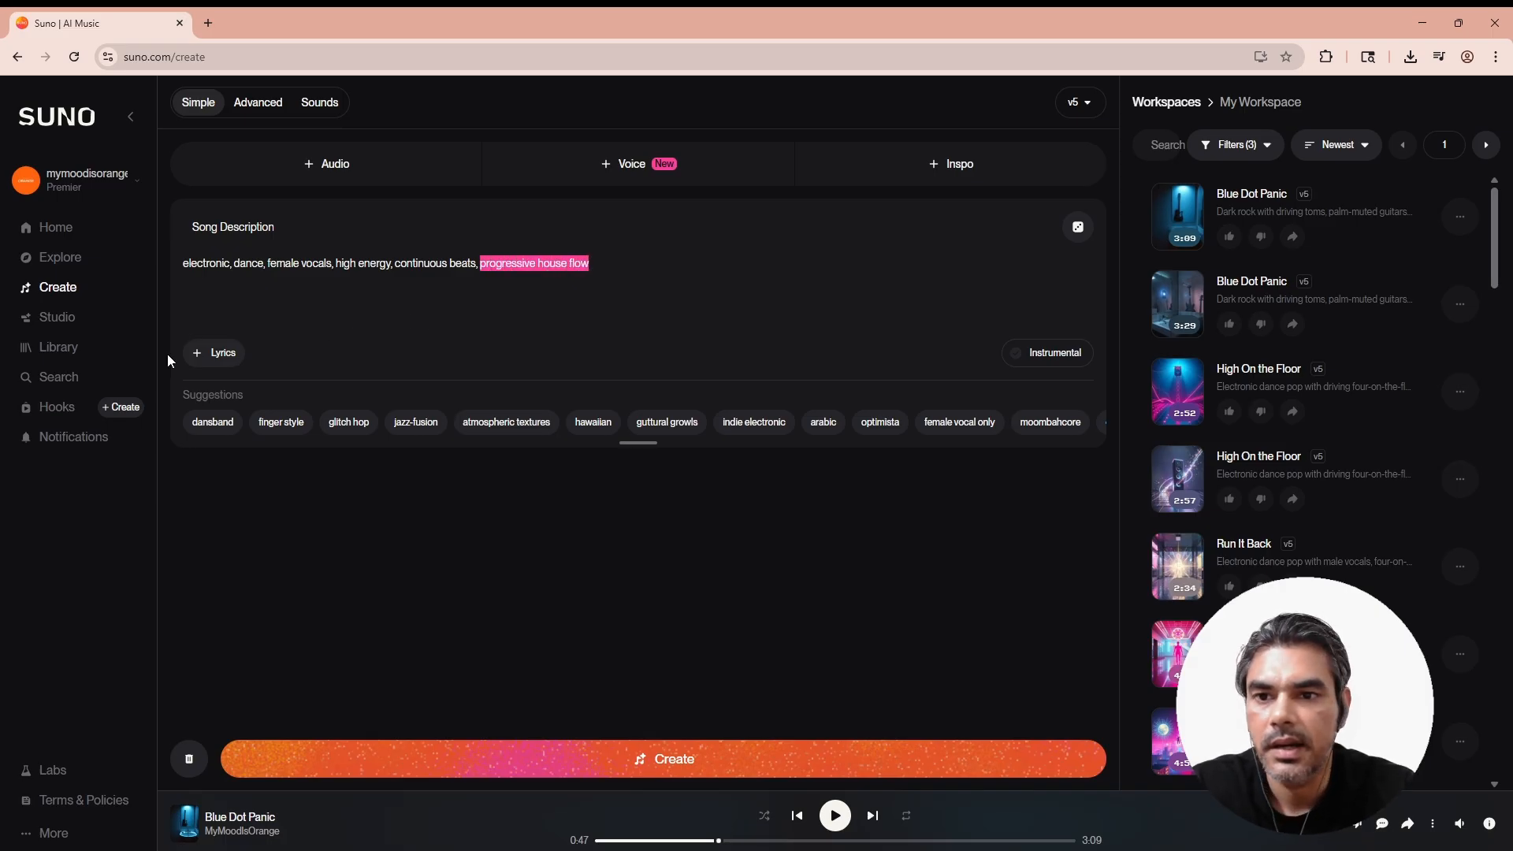
# Add lyrics to the song by generating a full song text with the ReMi lyrics model from the prompt "dancing on the rainbow".
pyautogui.click(222, 369)
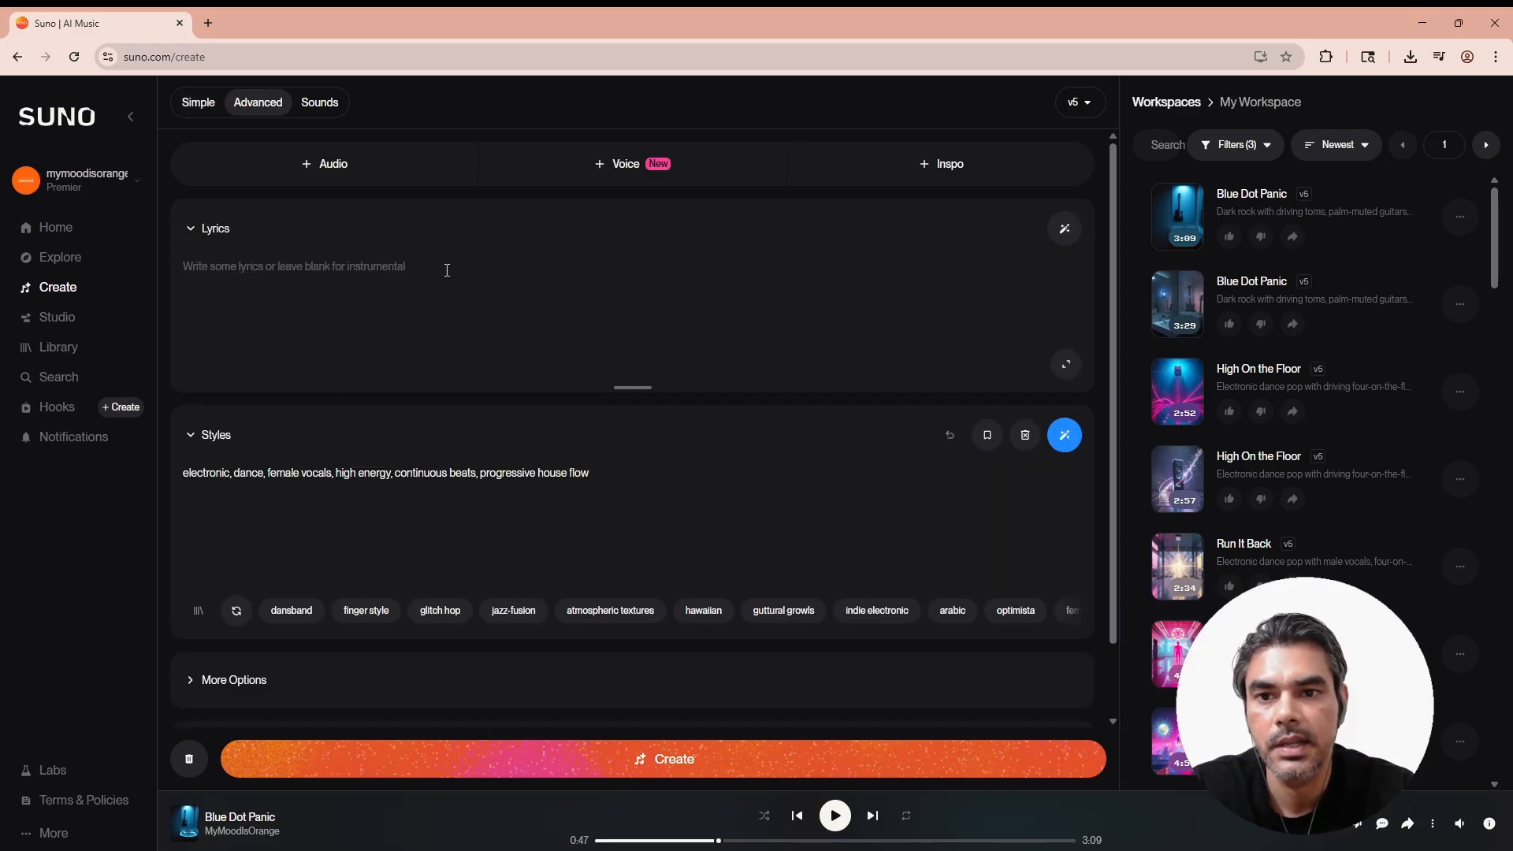
pyautogui.click(1065, 229)
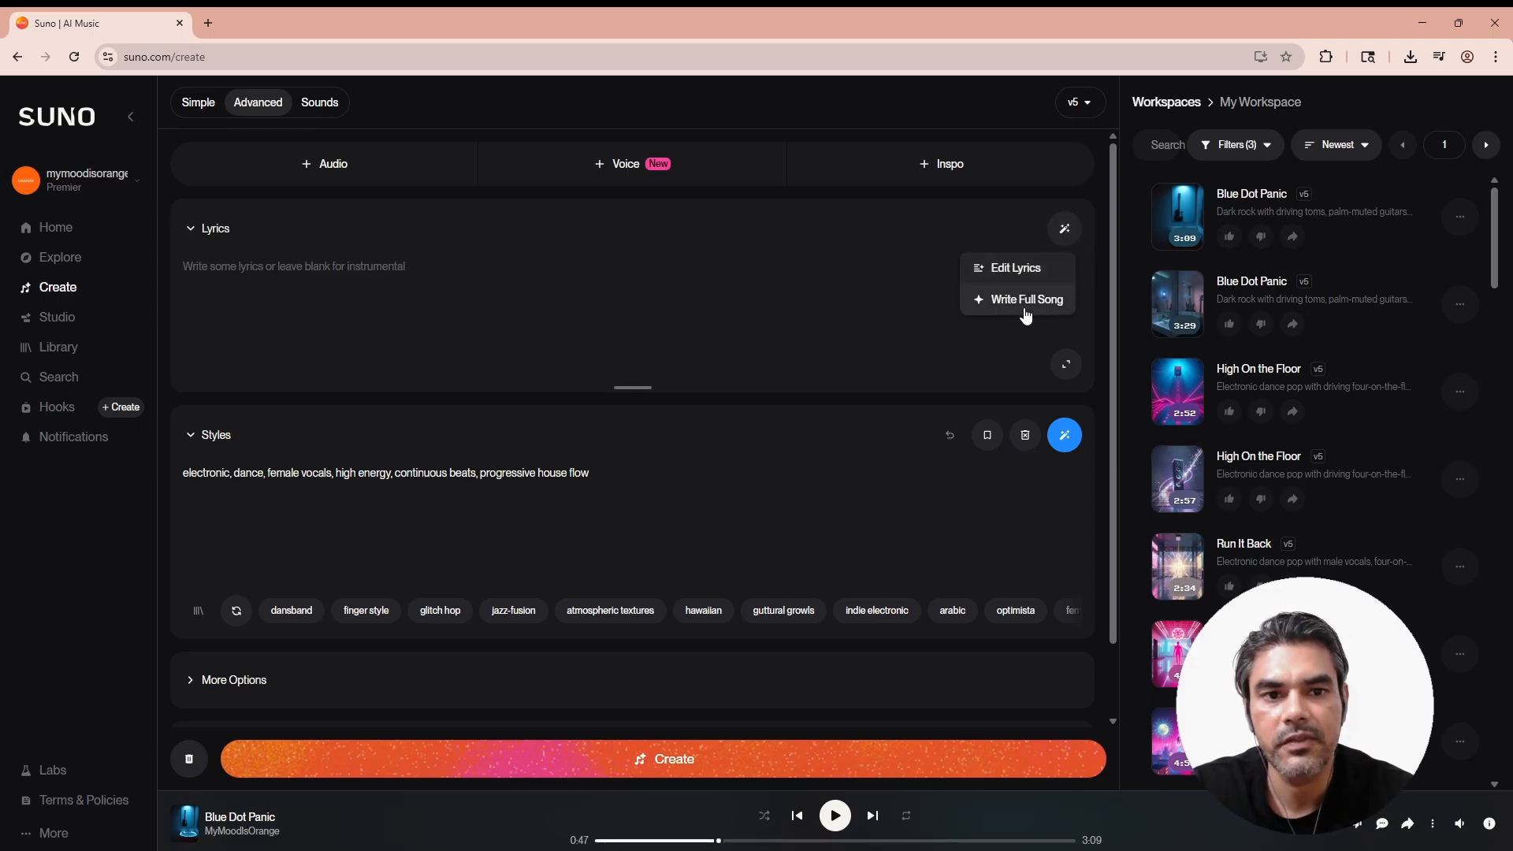
pyautogui.click(1025, 301)
pyautogui.press('Return')
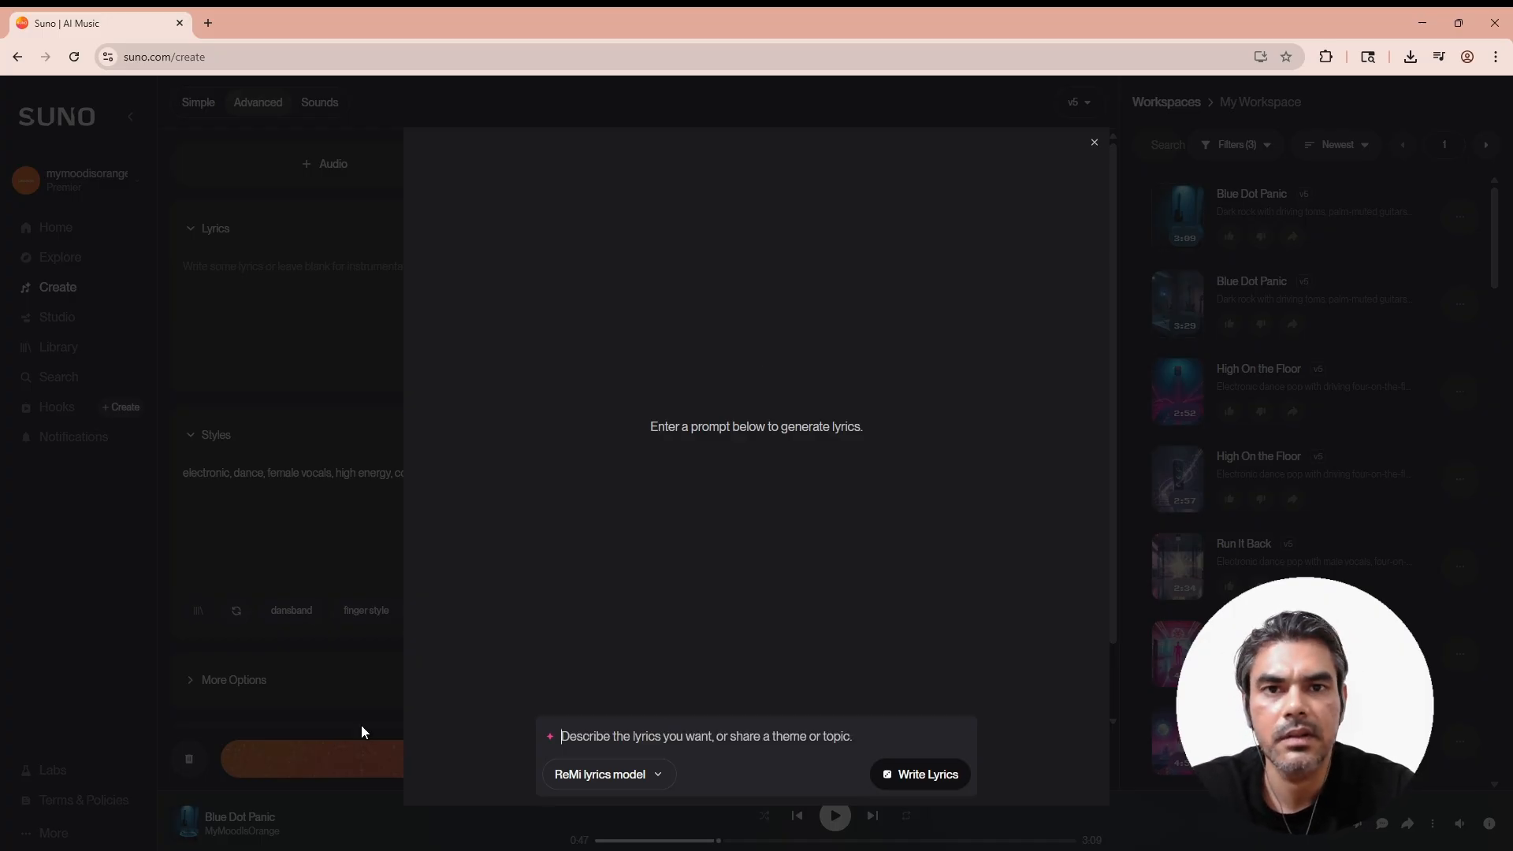
pyautogui.write('da')
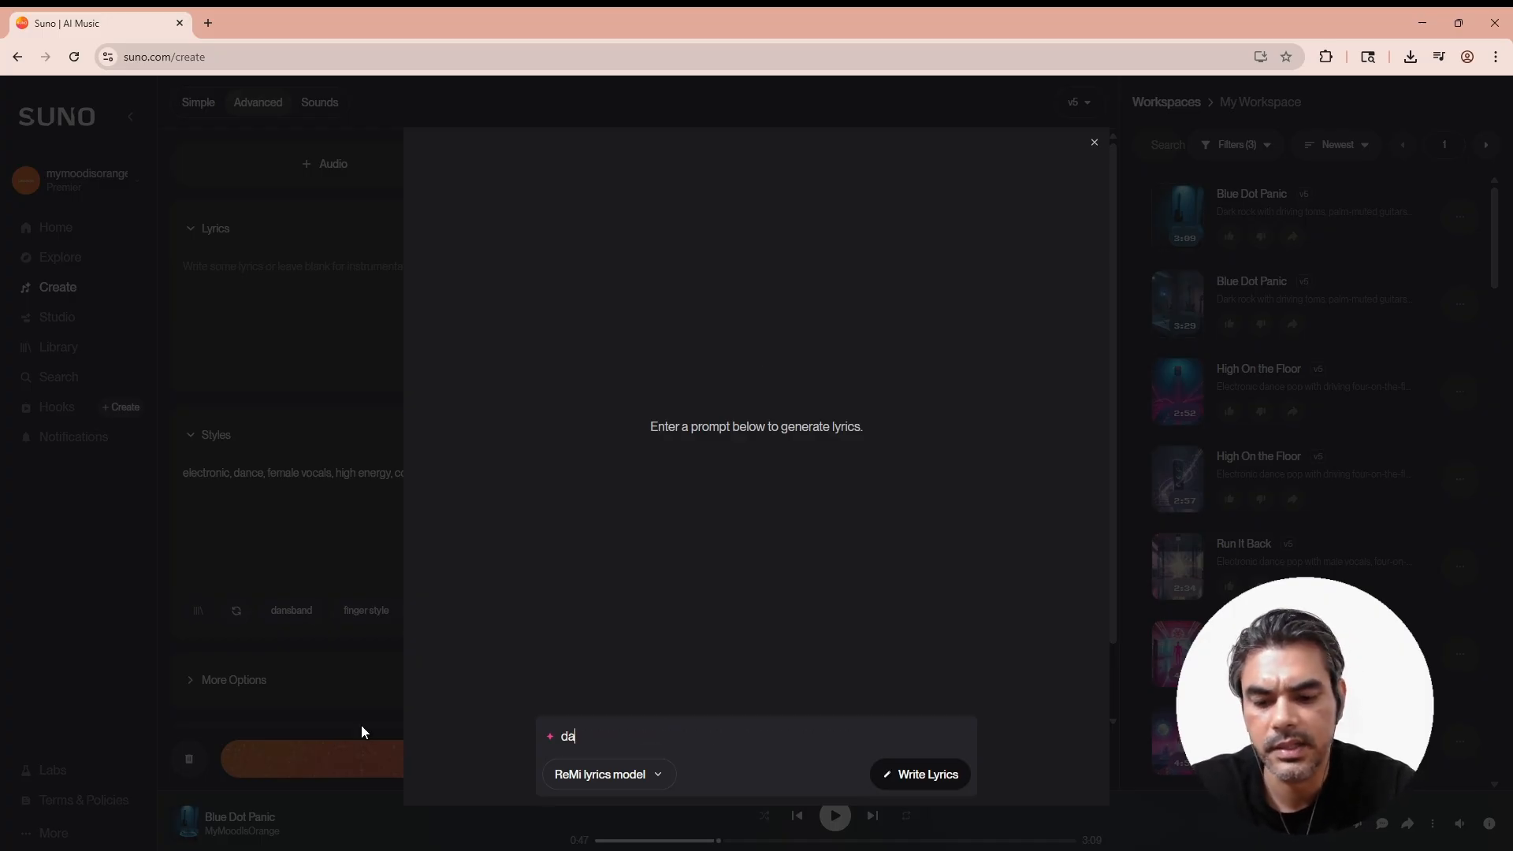
pyautogui.write('ncing on t')
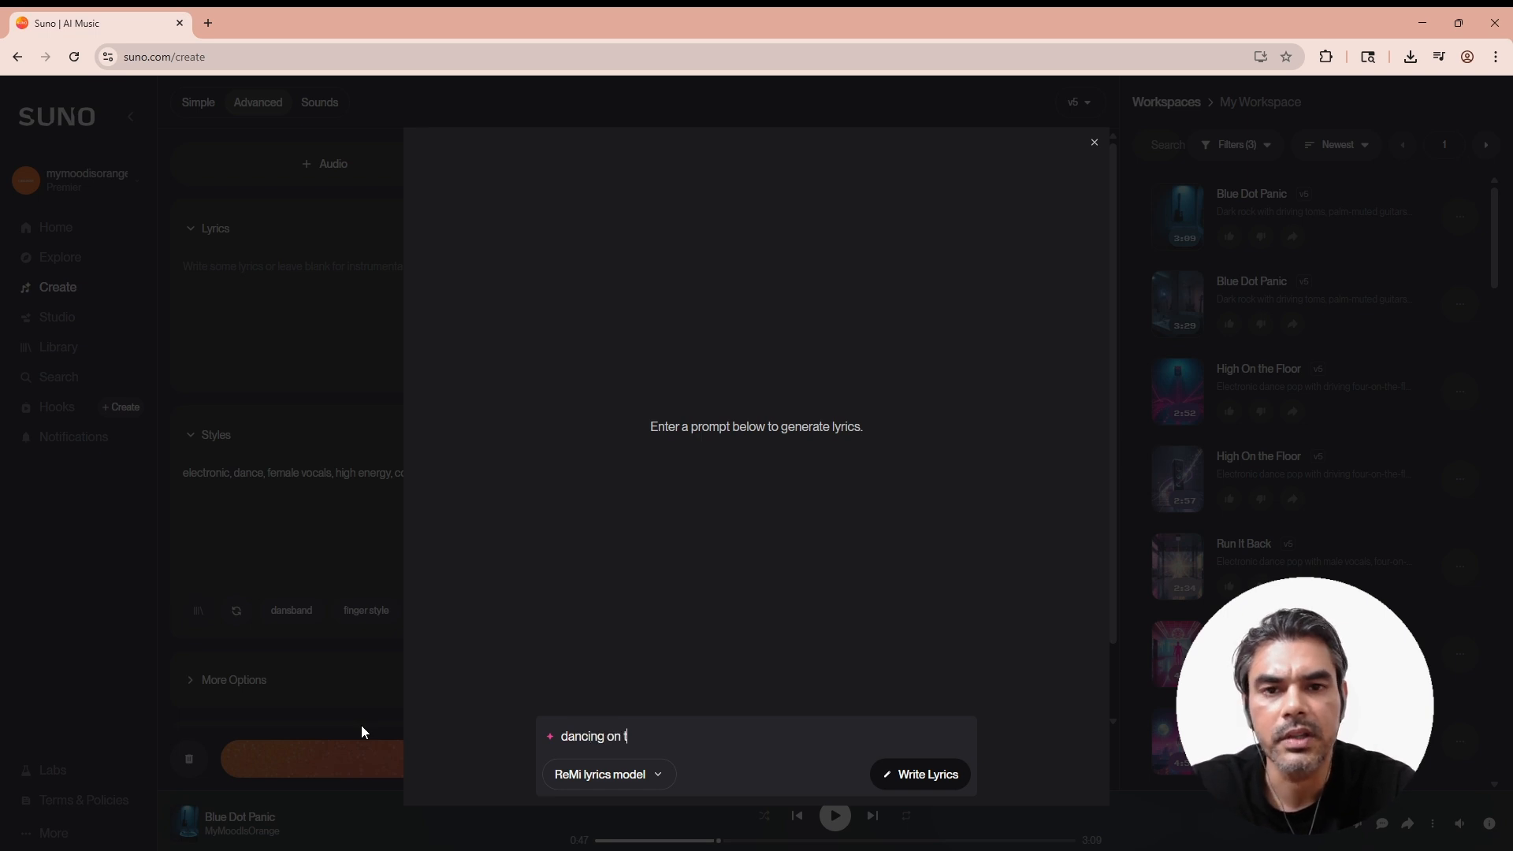
pyautogui.write('he rainbow')
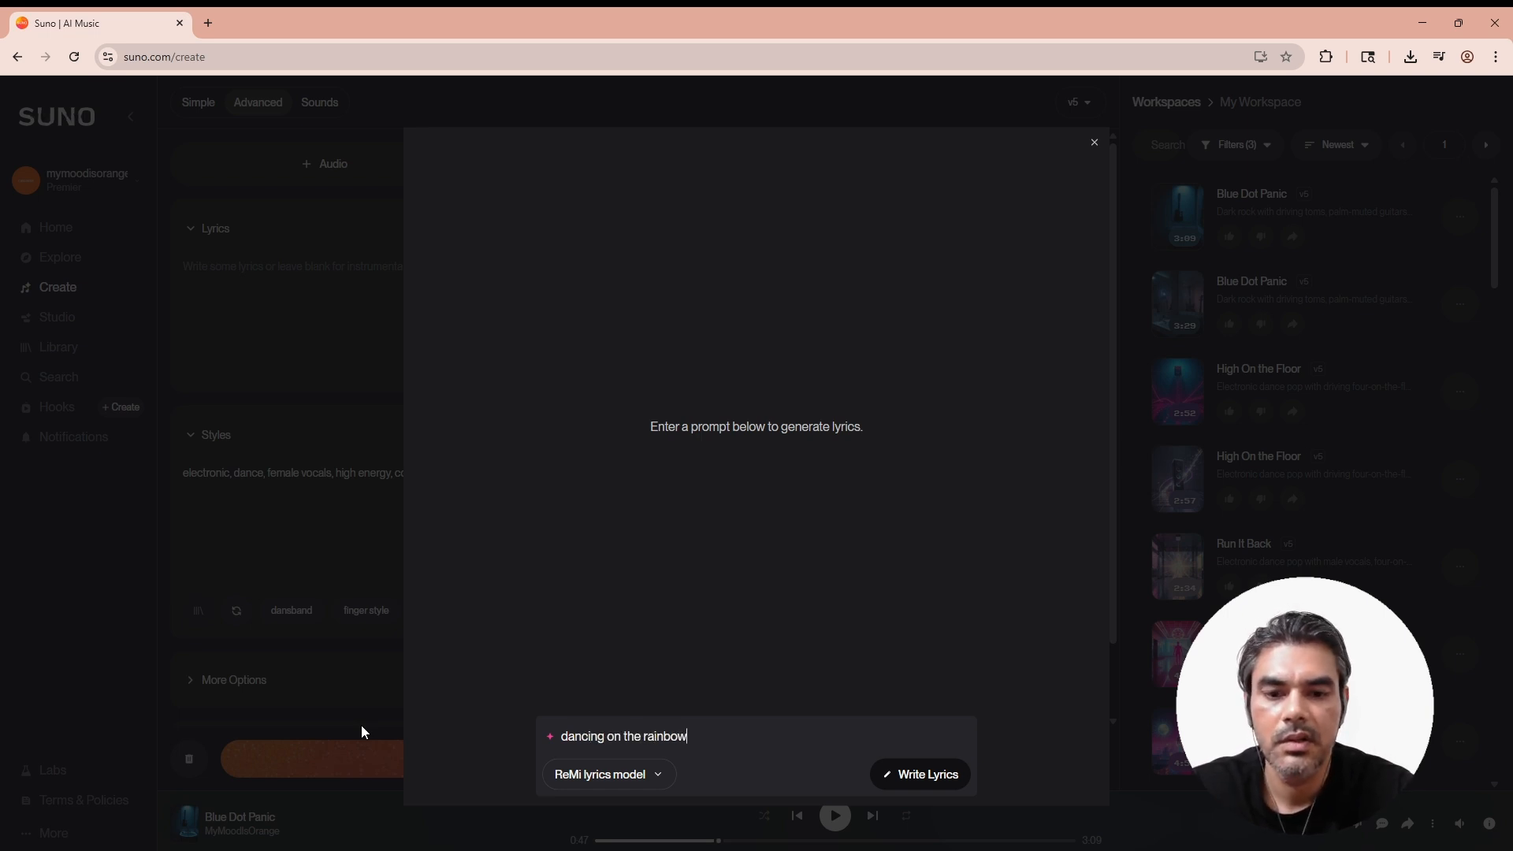
pyautogui.click(654, 776)
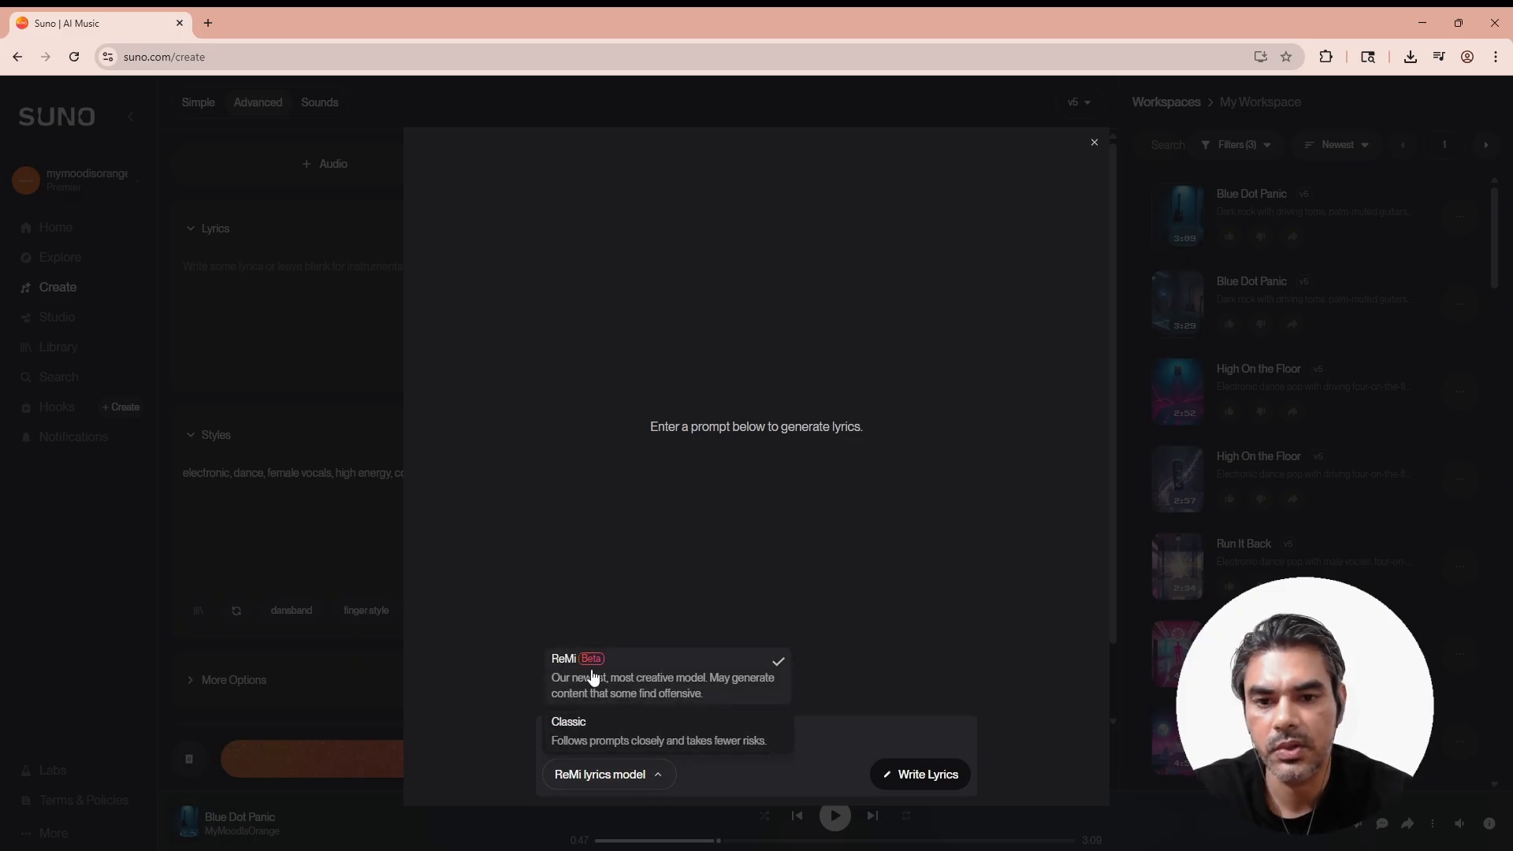
pyautogui.click(645, 691)
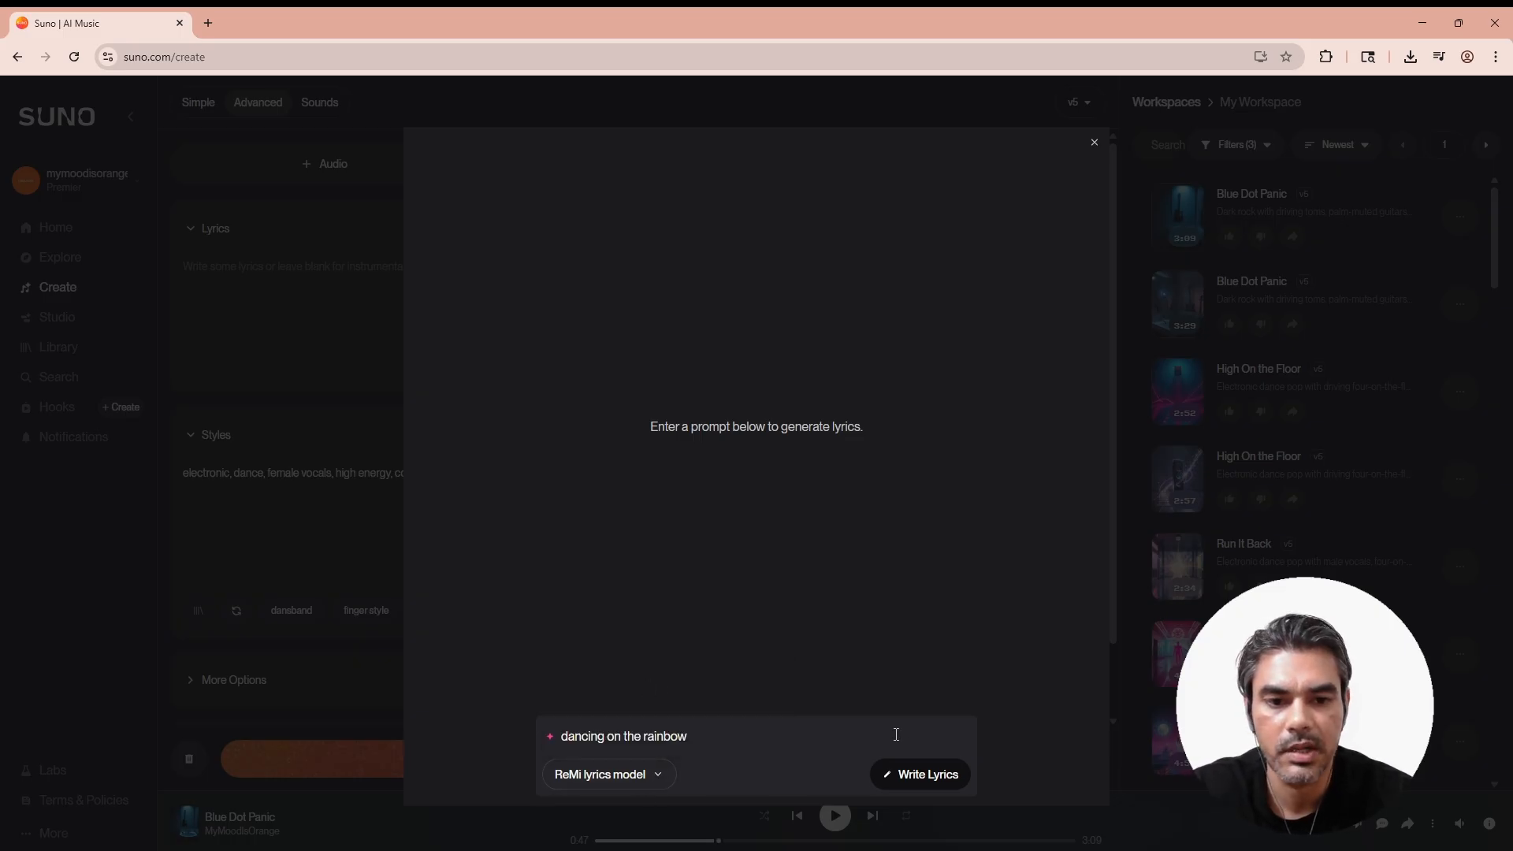
pyautogui.click(914, 774)
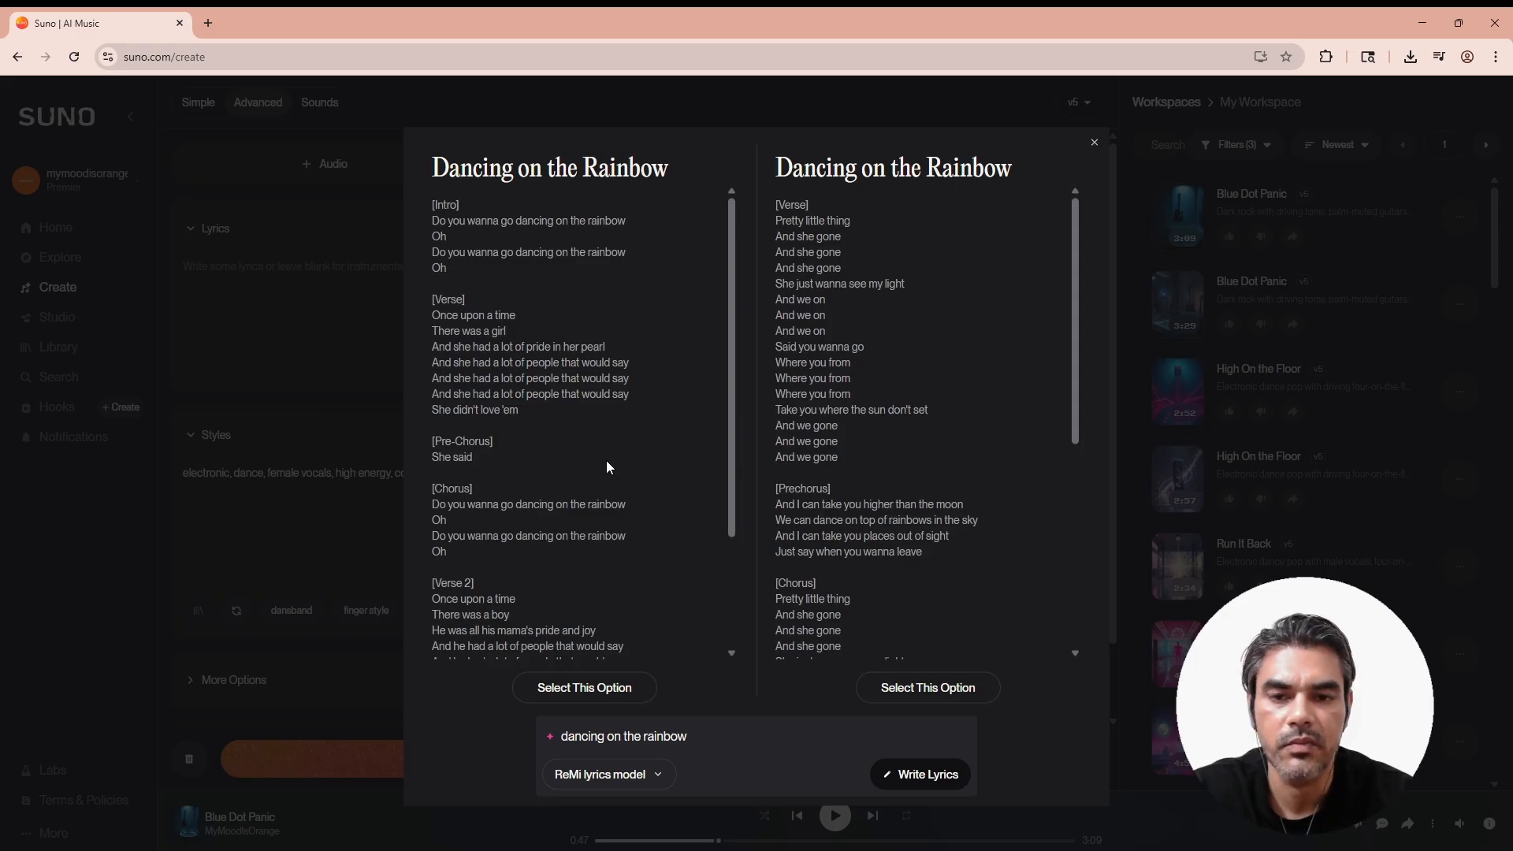
# Review the generated lyrics and use the first version, the one that begins with an intro.
pyautogui.scroll(-2, 526, 403)
pyautogui.scroll(2, 526, 403)
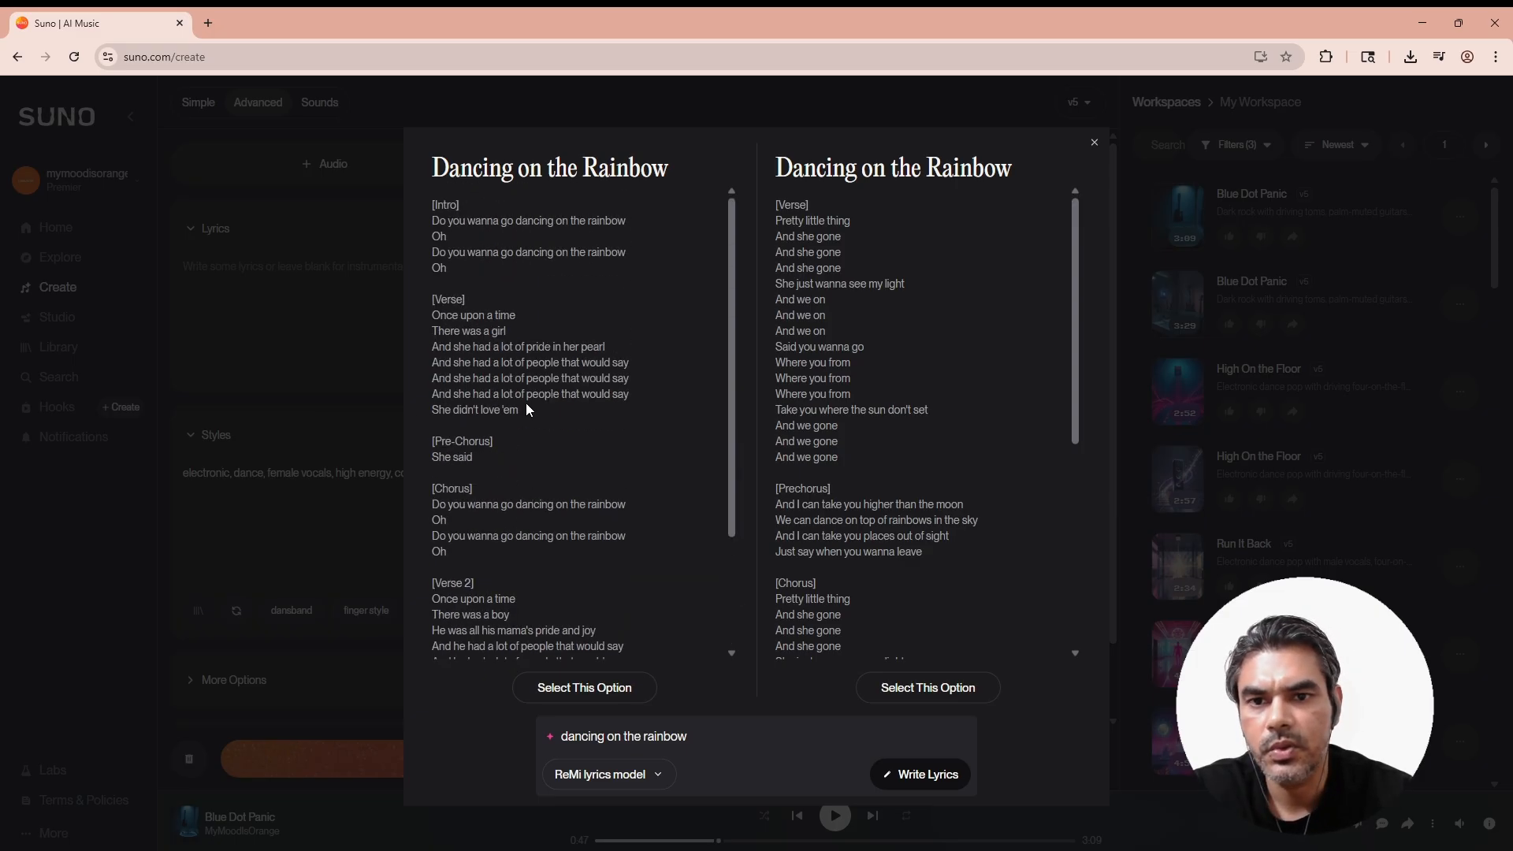
pyautogui.click(578, 696)
# Expand the song's additional options and set the vocal gender to Female.
pyautogui.click(229, 599)
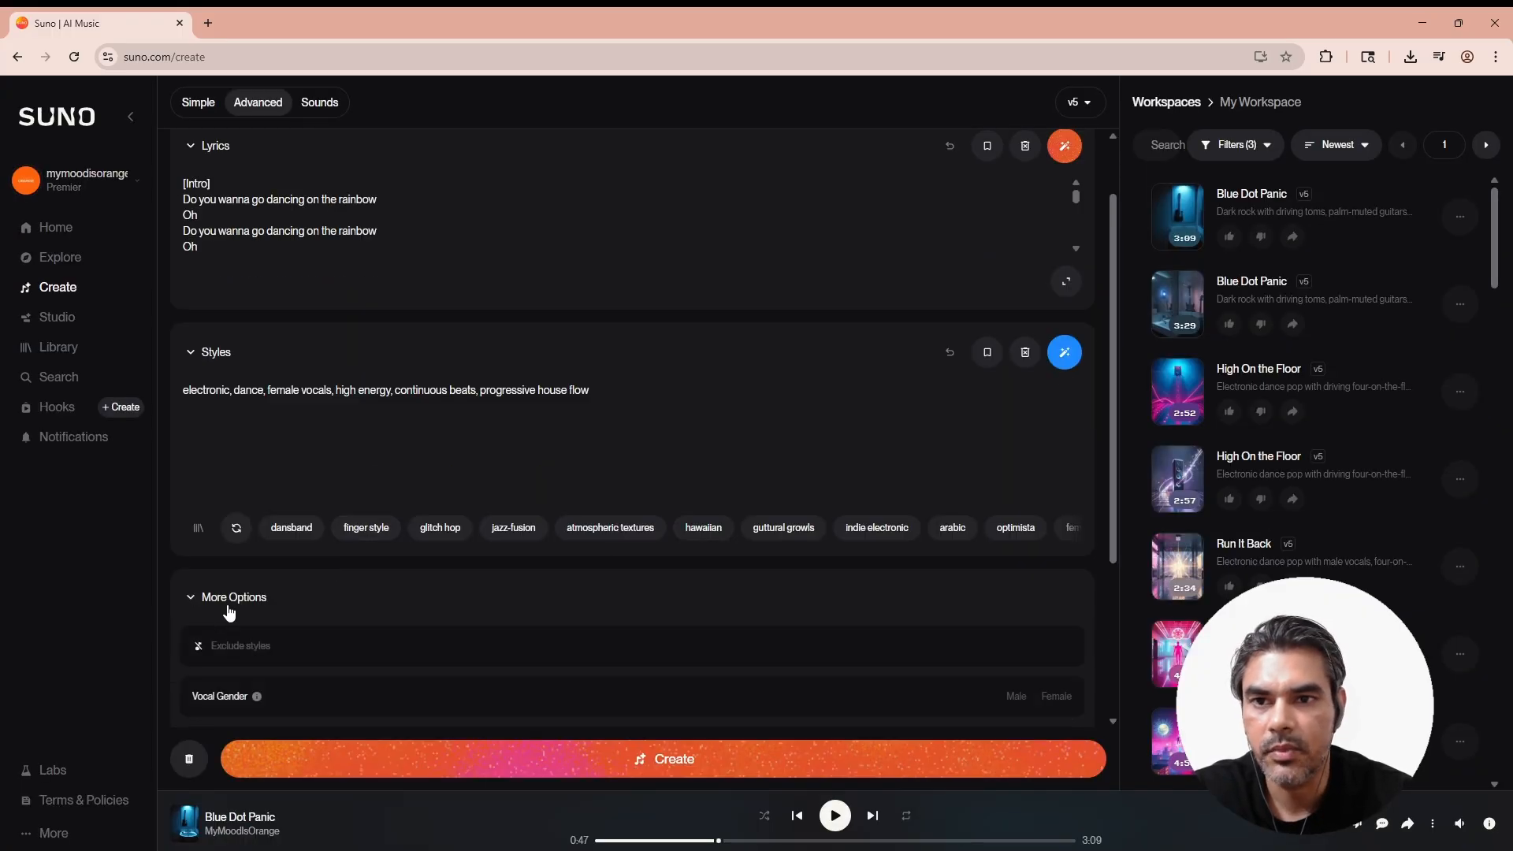
pyautogui.scroll(-3, 572, 363)
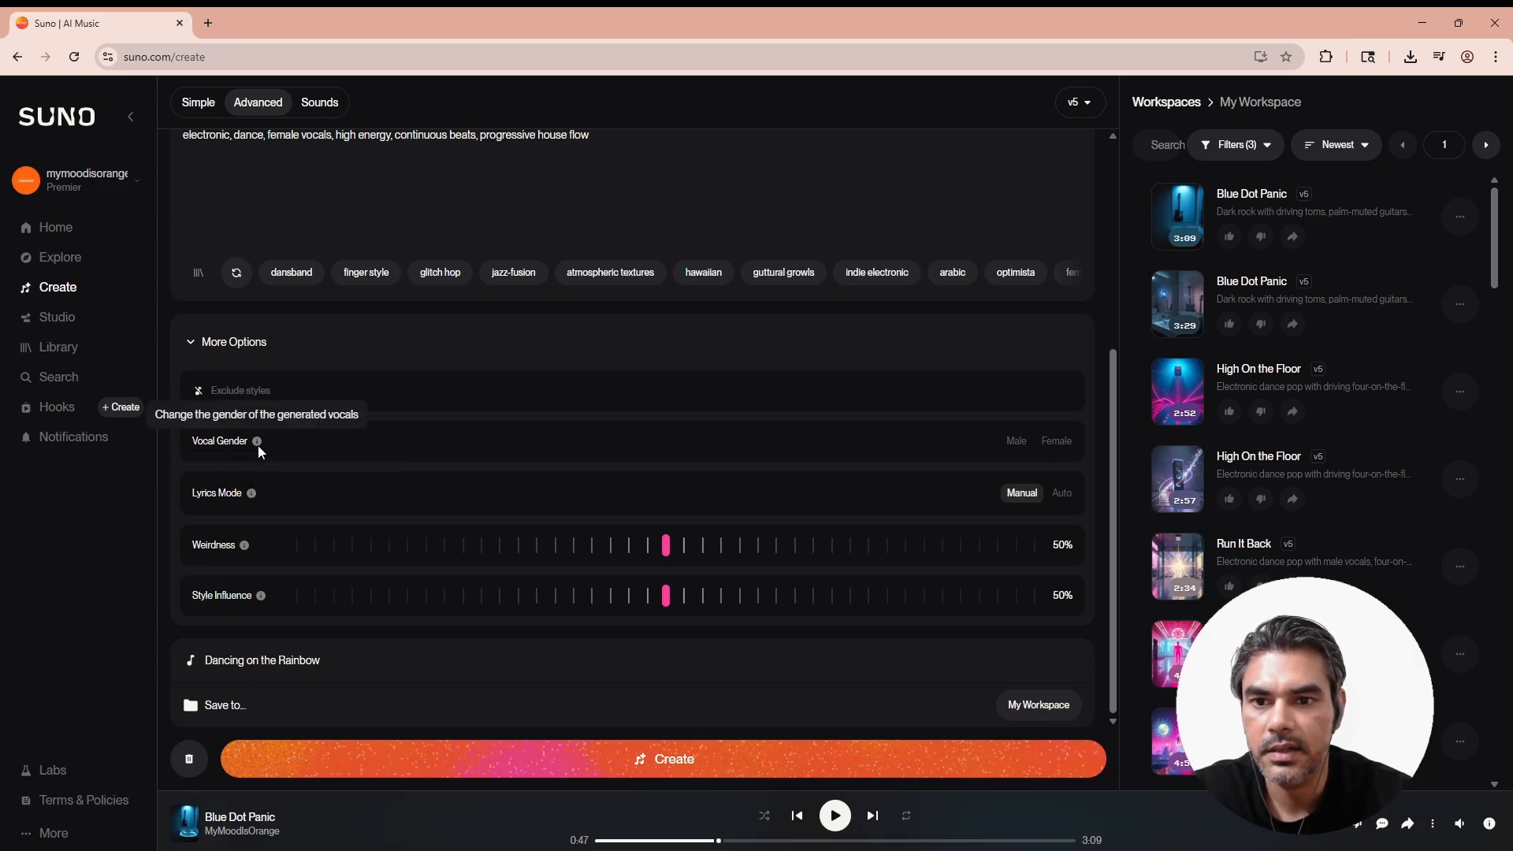
pyautogui.click(1053, 443)
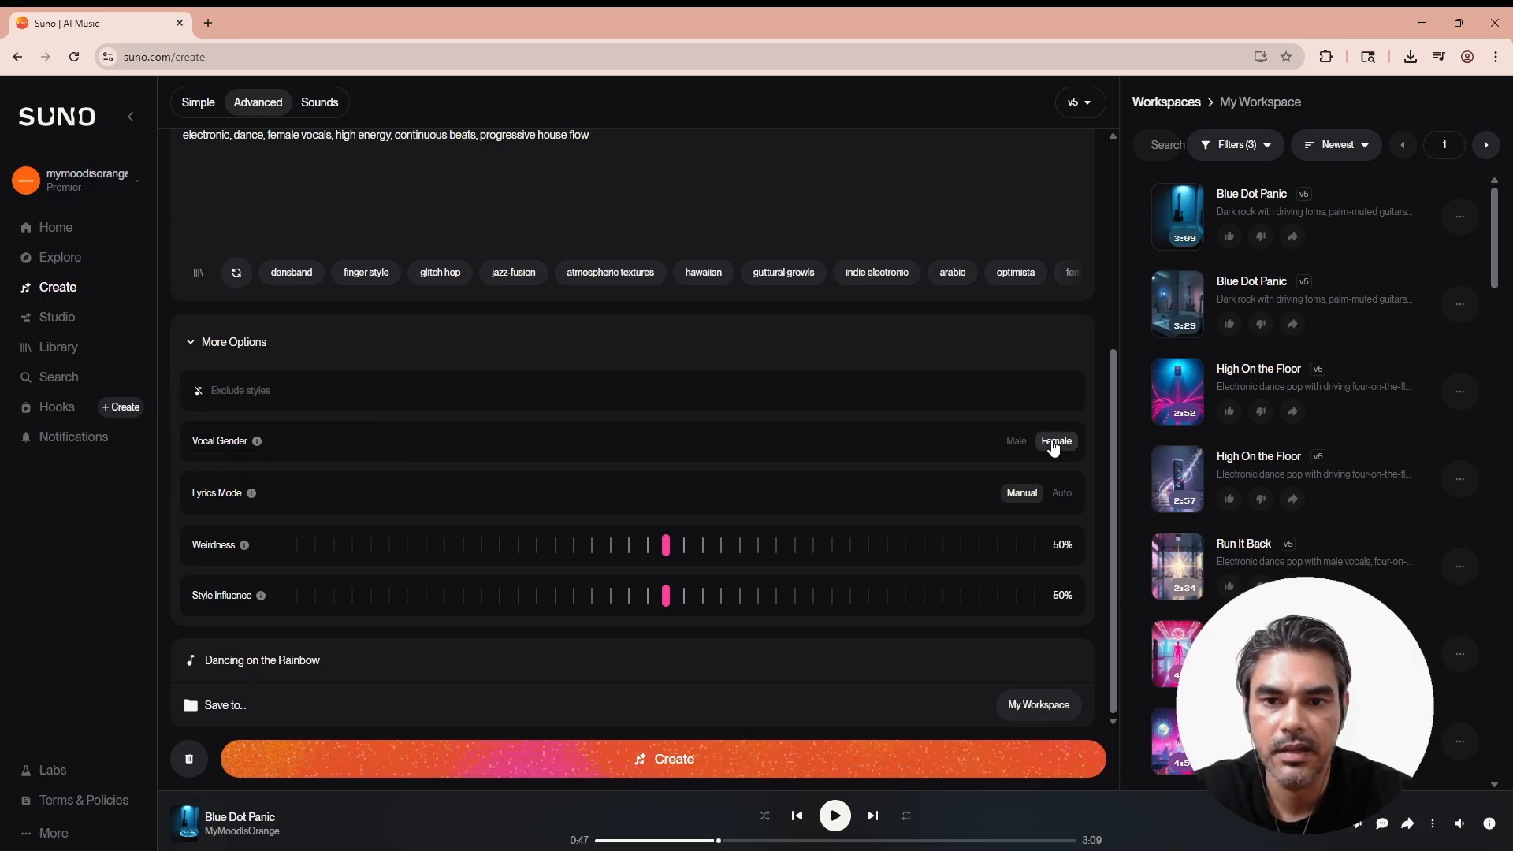
pyautogui.moveTo(241, 554)
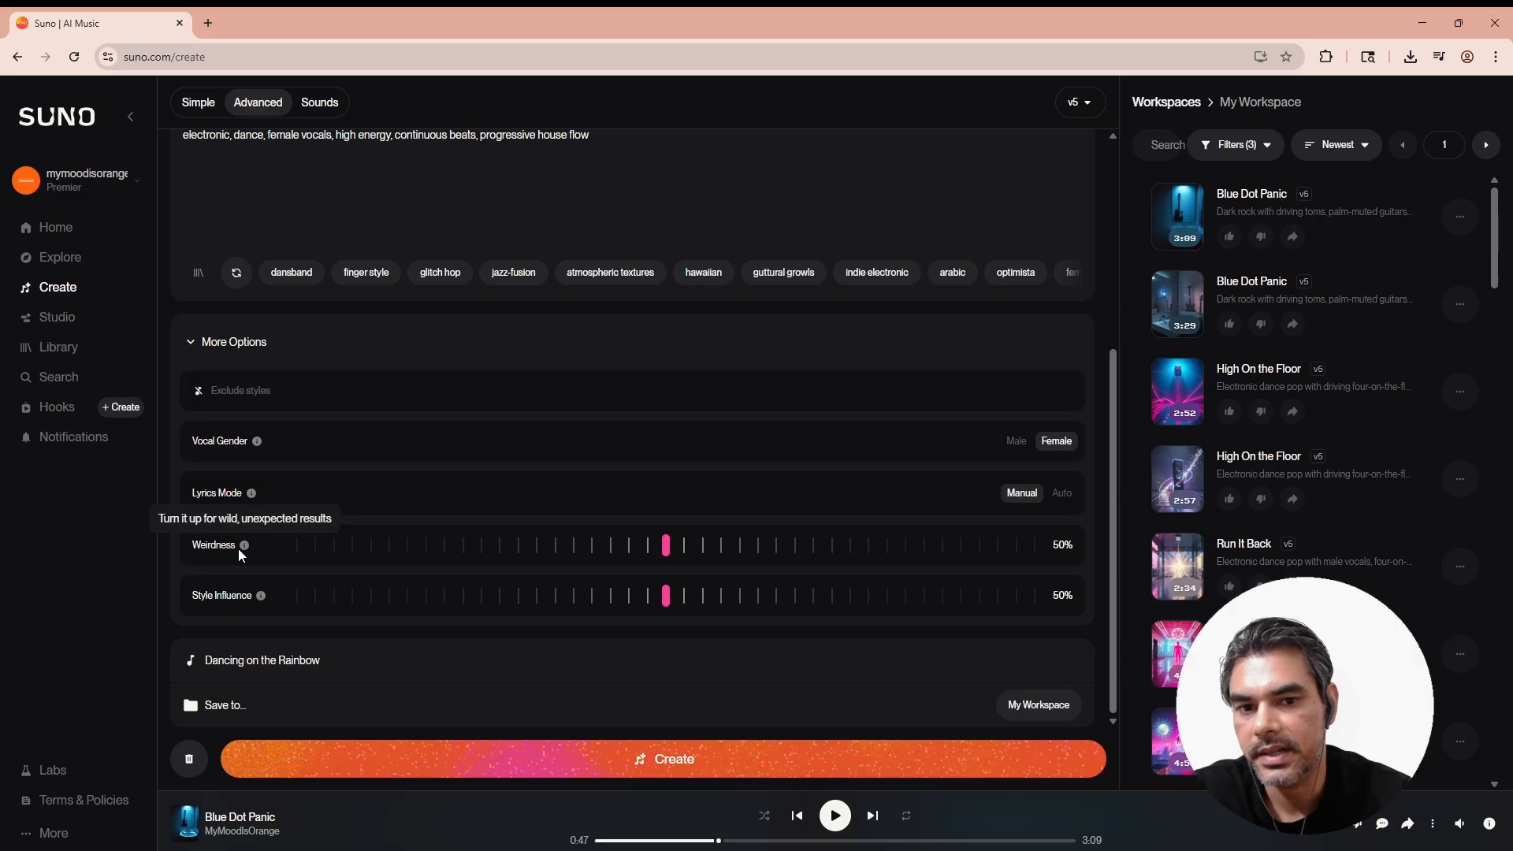
# Set the song's Weirdness to 5% and its Style Influence to 96%.
pyautogui.moveTo(333, 550)
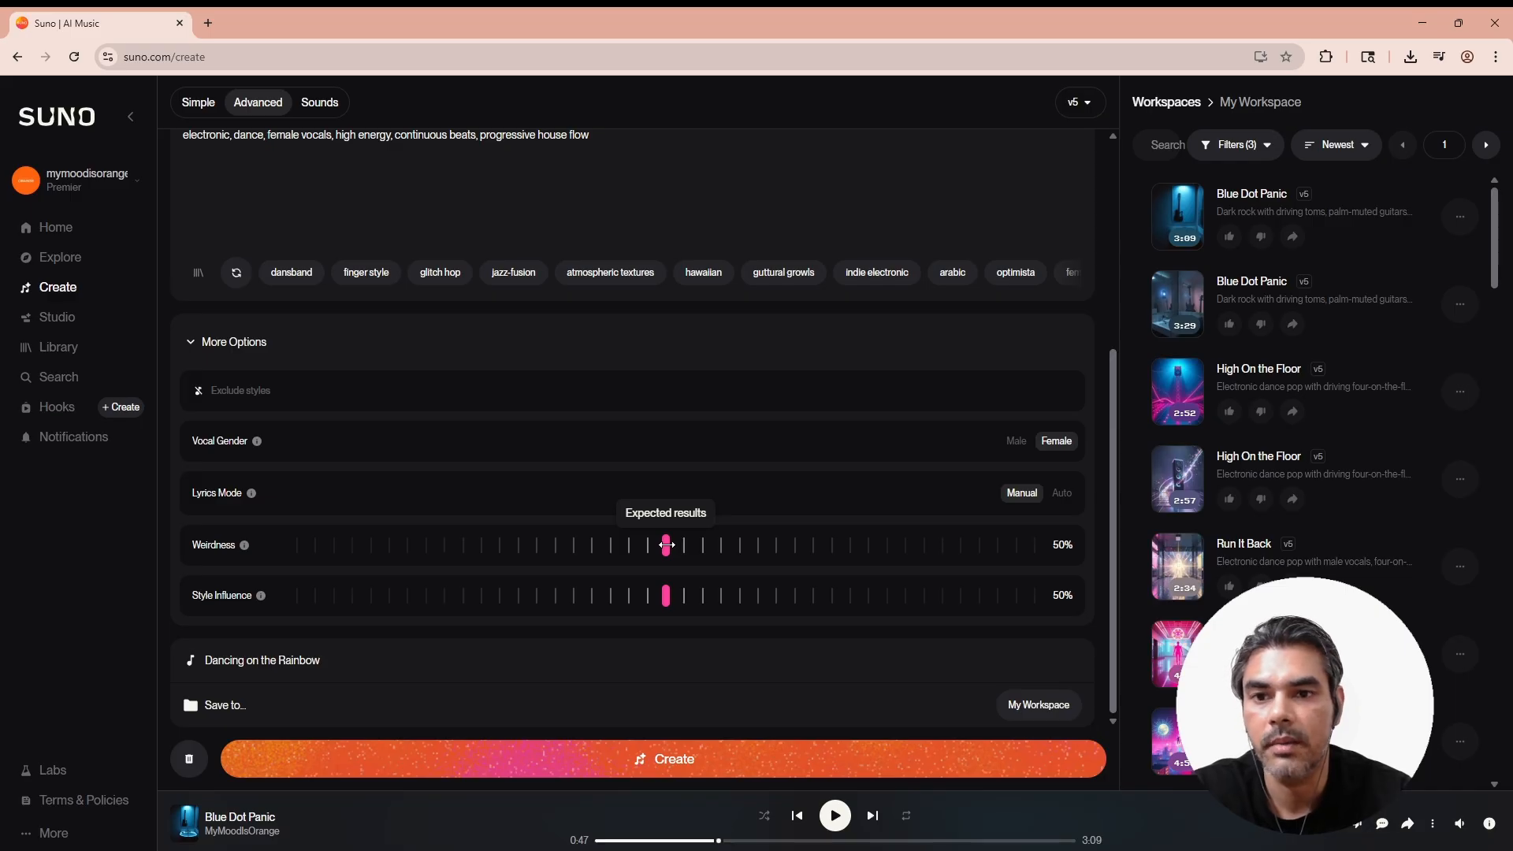
pyautogui.moveTo(666, 544); pyautogui.dragTo(334, 551)
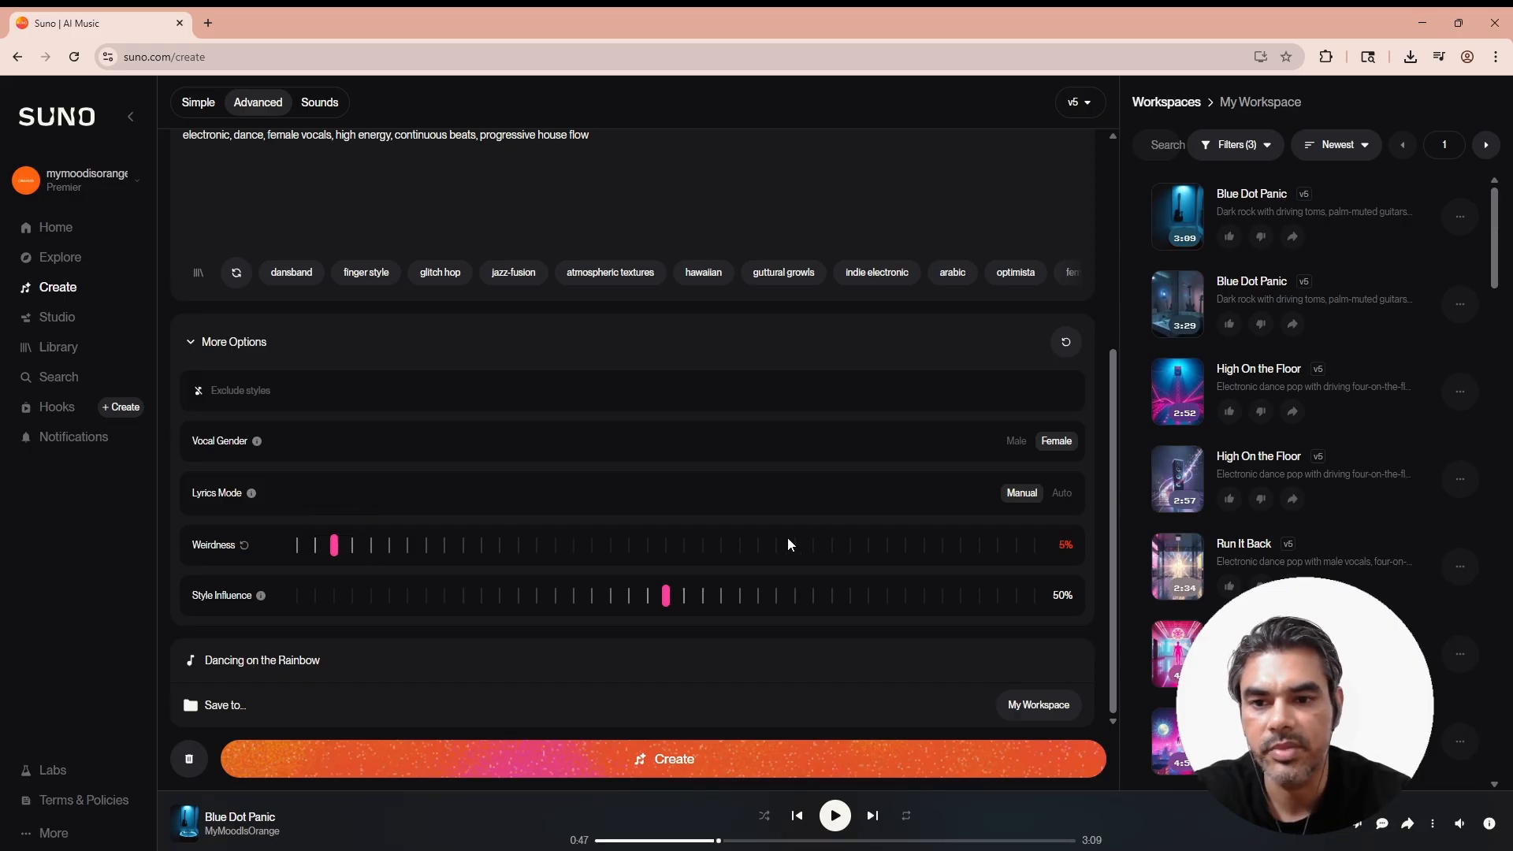
pyautogui.moveTo(266, 599)
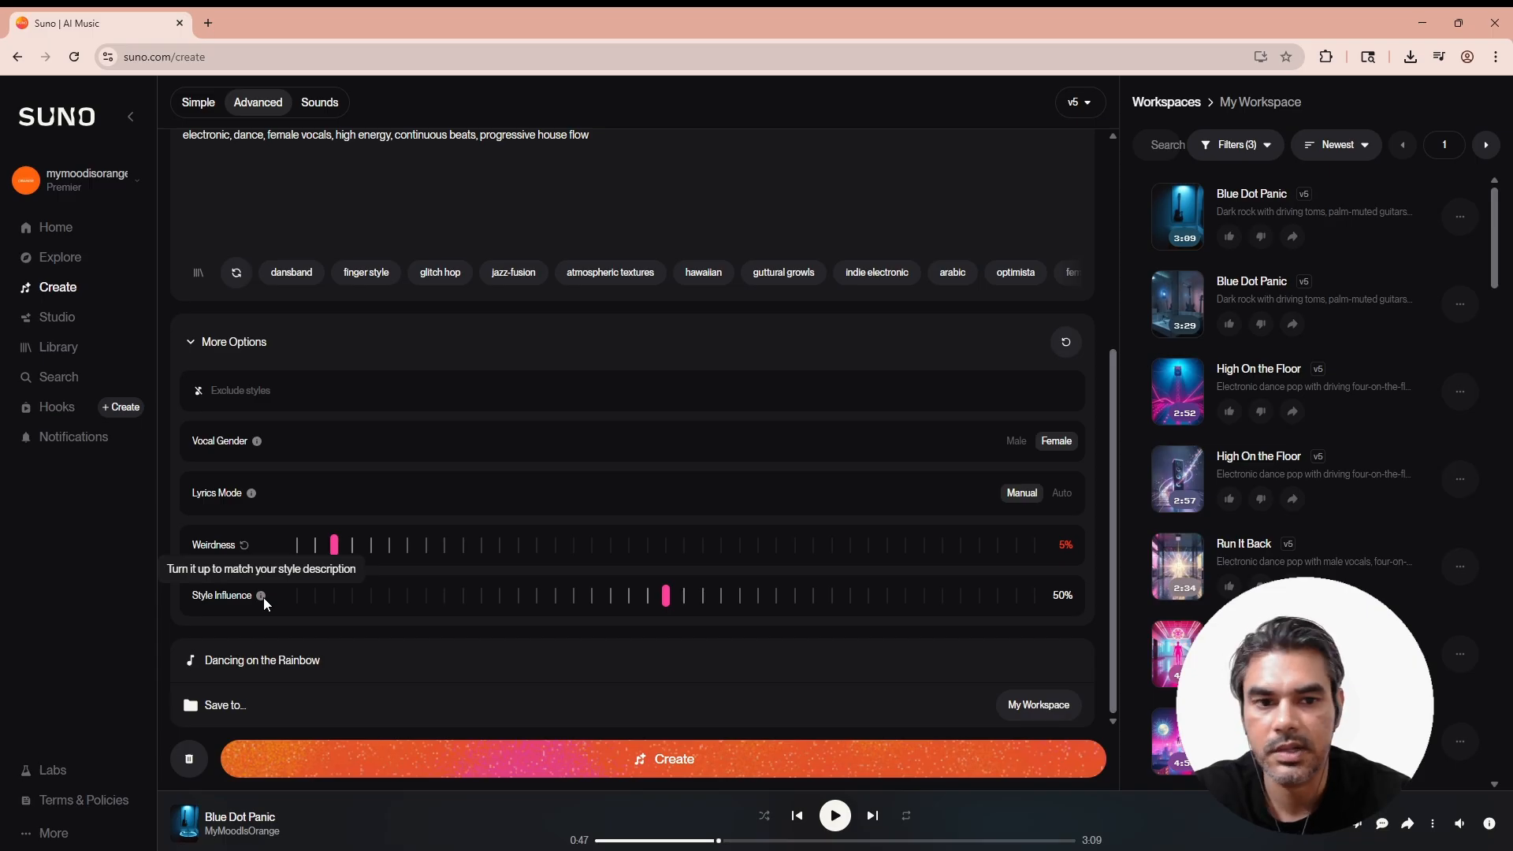
pyautogui.moveTo(668, 596); pyautogui.dragTo(1005, 594)
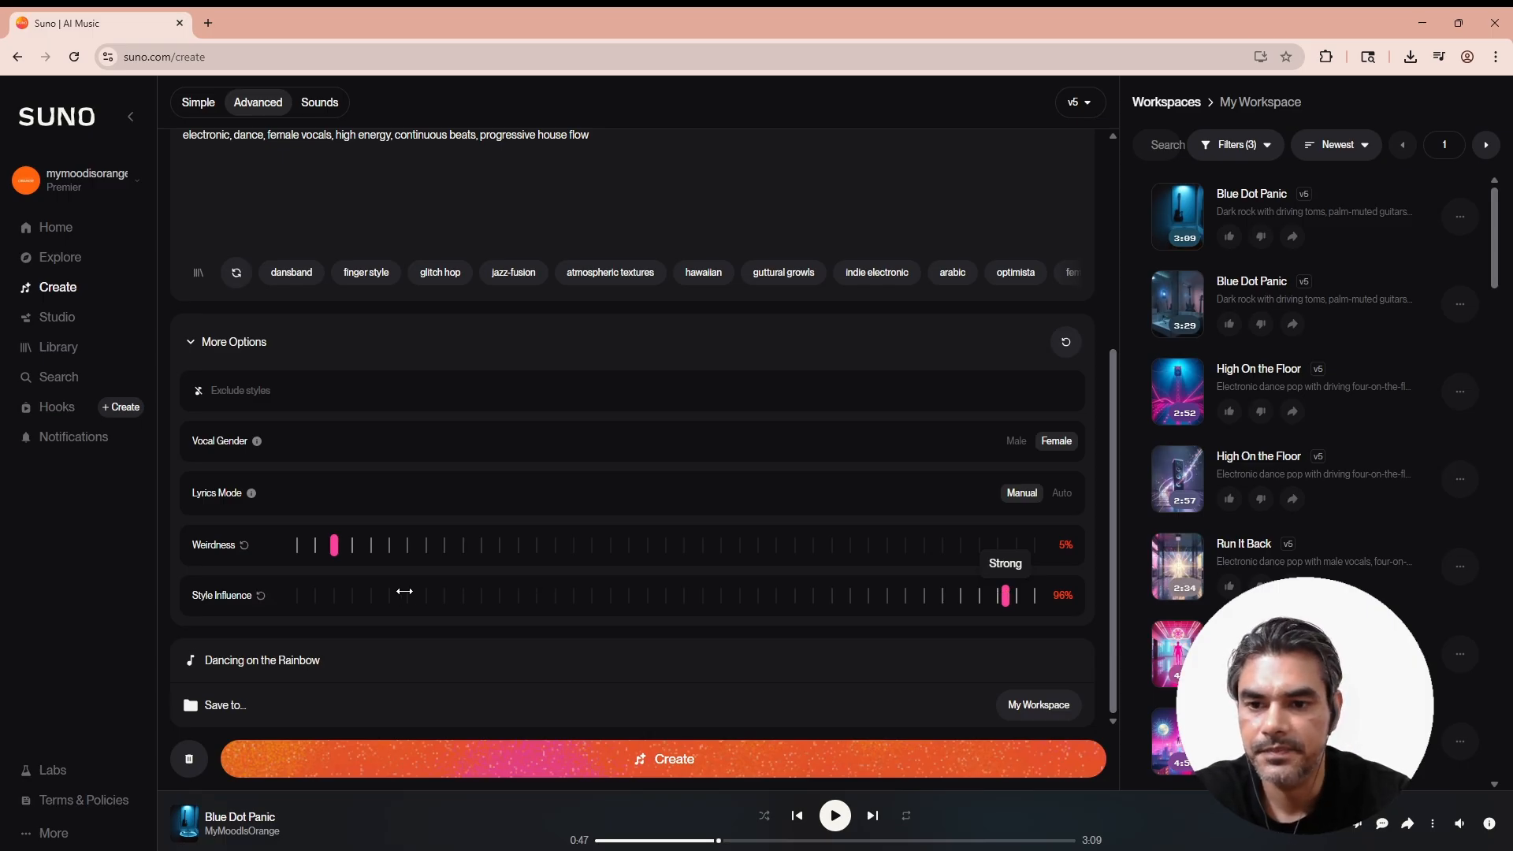
# Generate the song titled "Dancing on the Rainbow" and look over the available model versions without changing the model.
pyautogui.tripleClick(295, 676)
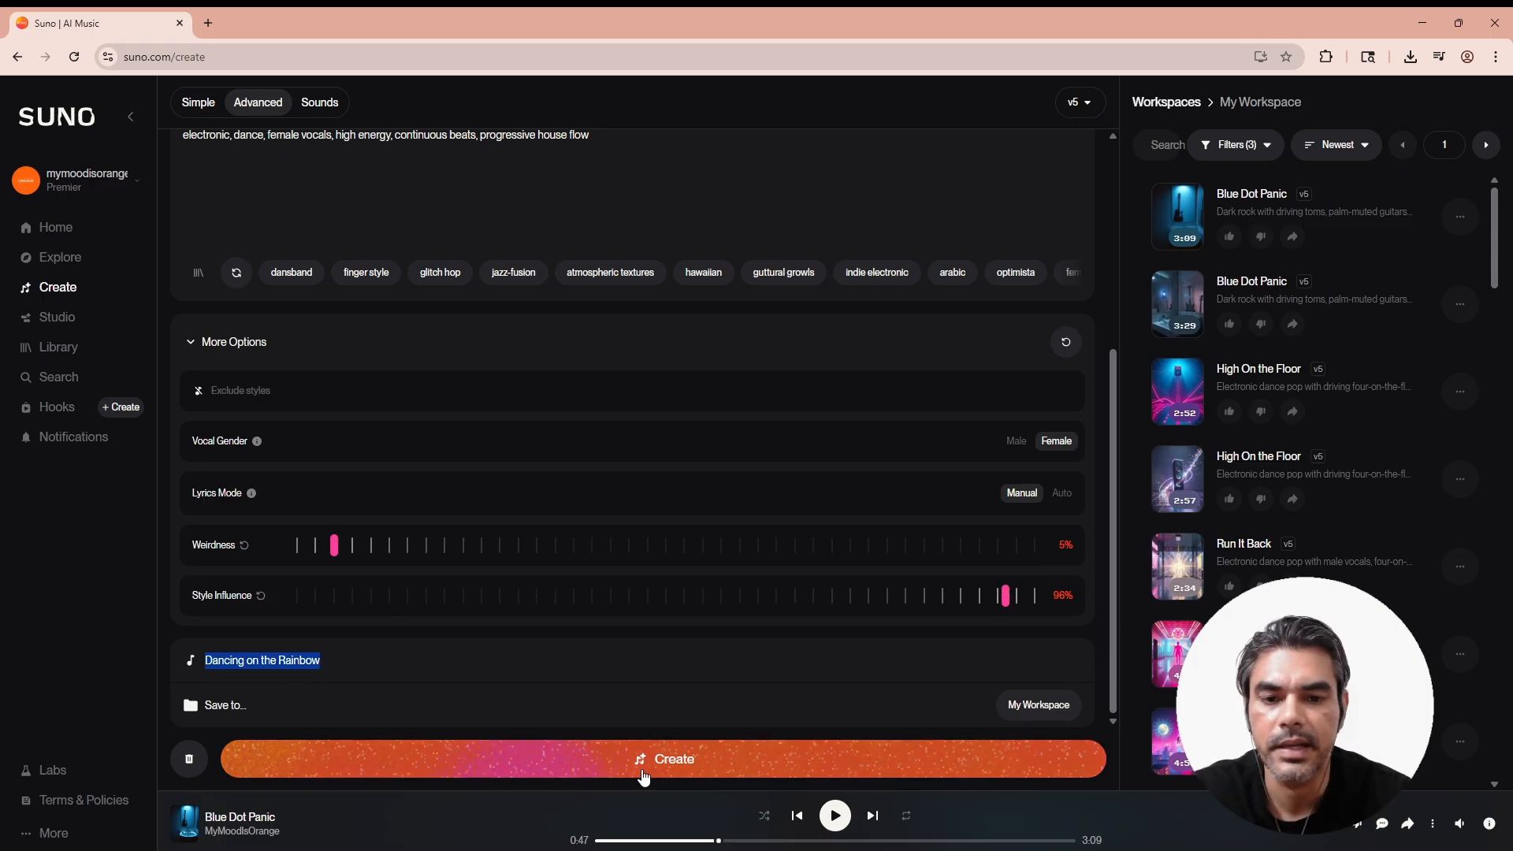
pyautogui.click(643, 774)
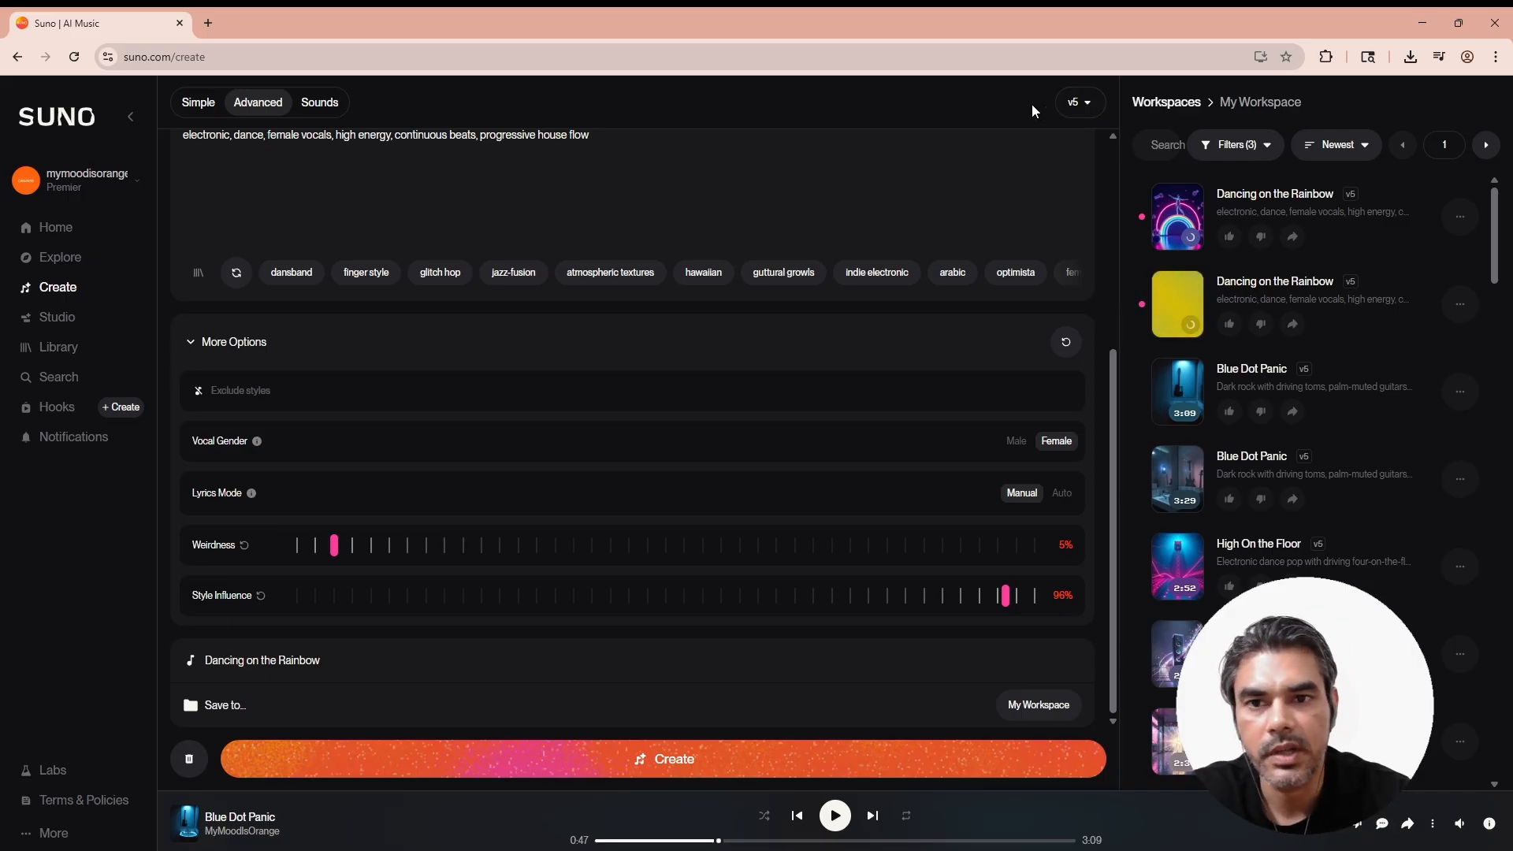
pyautogui.click(1078, 102)
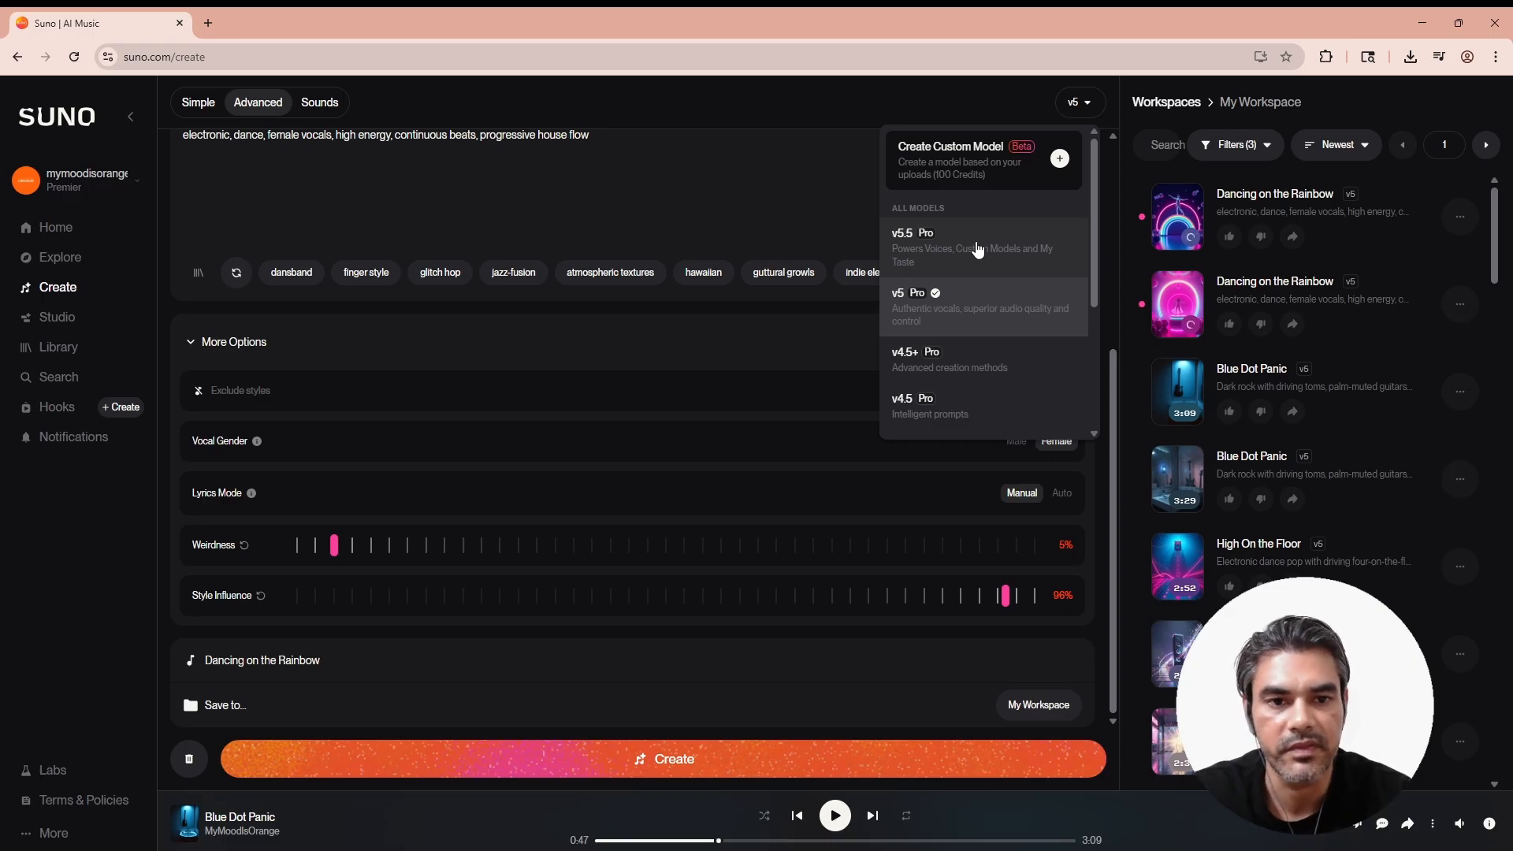
pyautogui.click(789, 152)
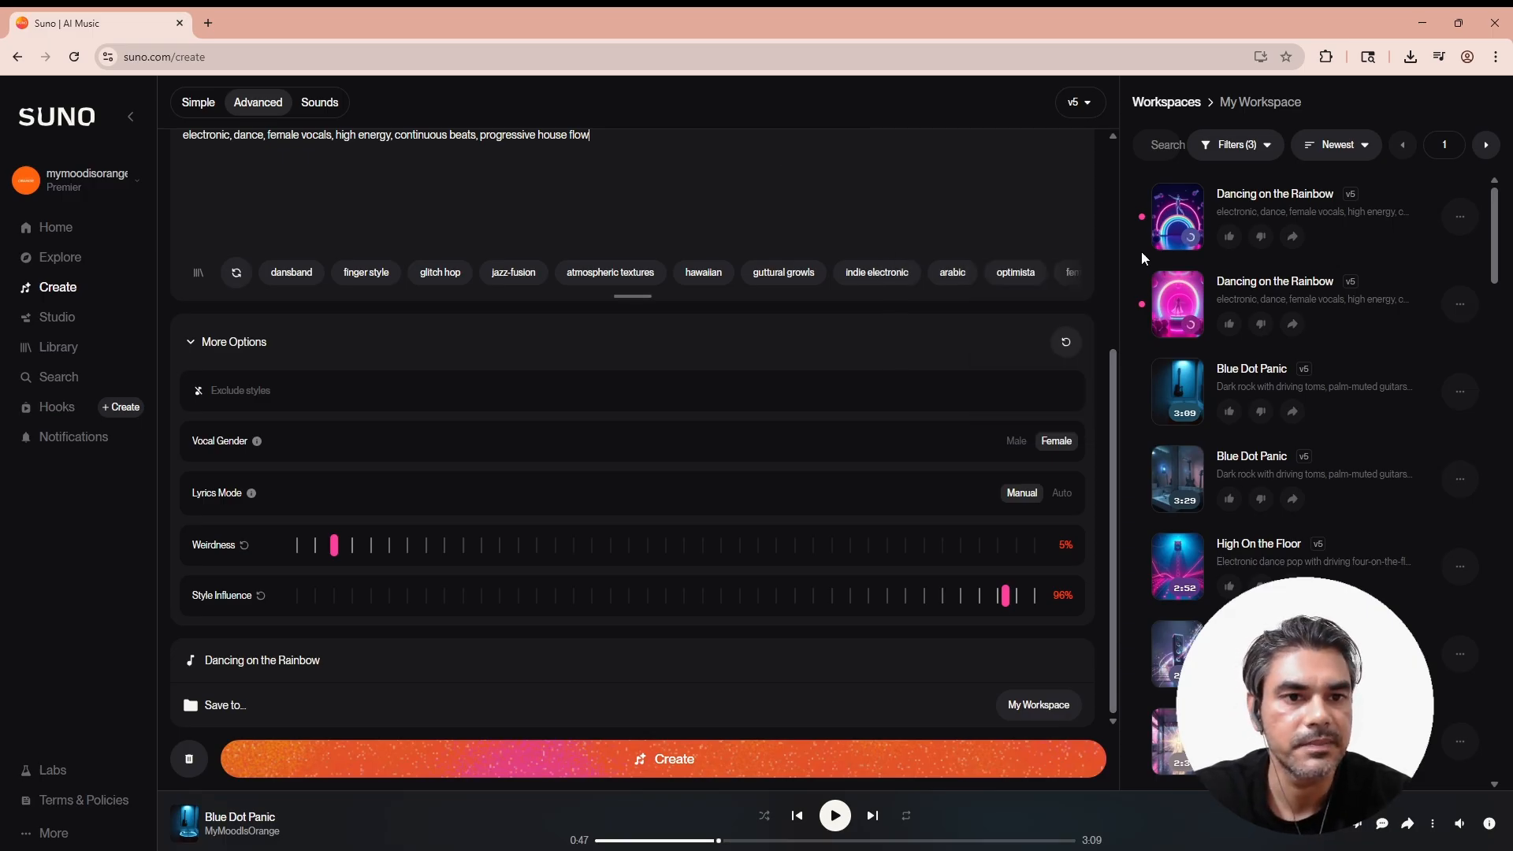
# Play the pink-cover version of "Dancing on the Rainbow" and show its full details, with the workspace song list widened.
pyautogui.click(1178, 308)
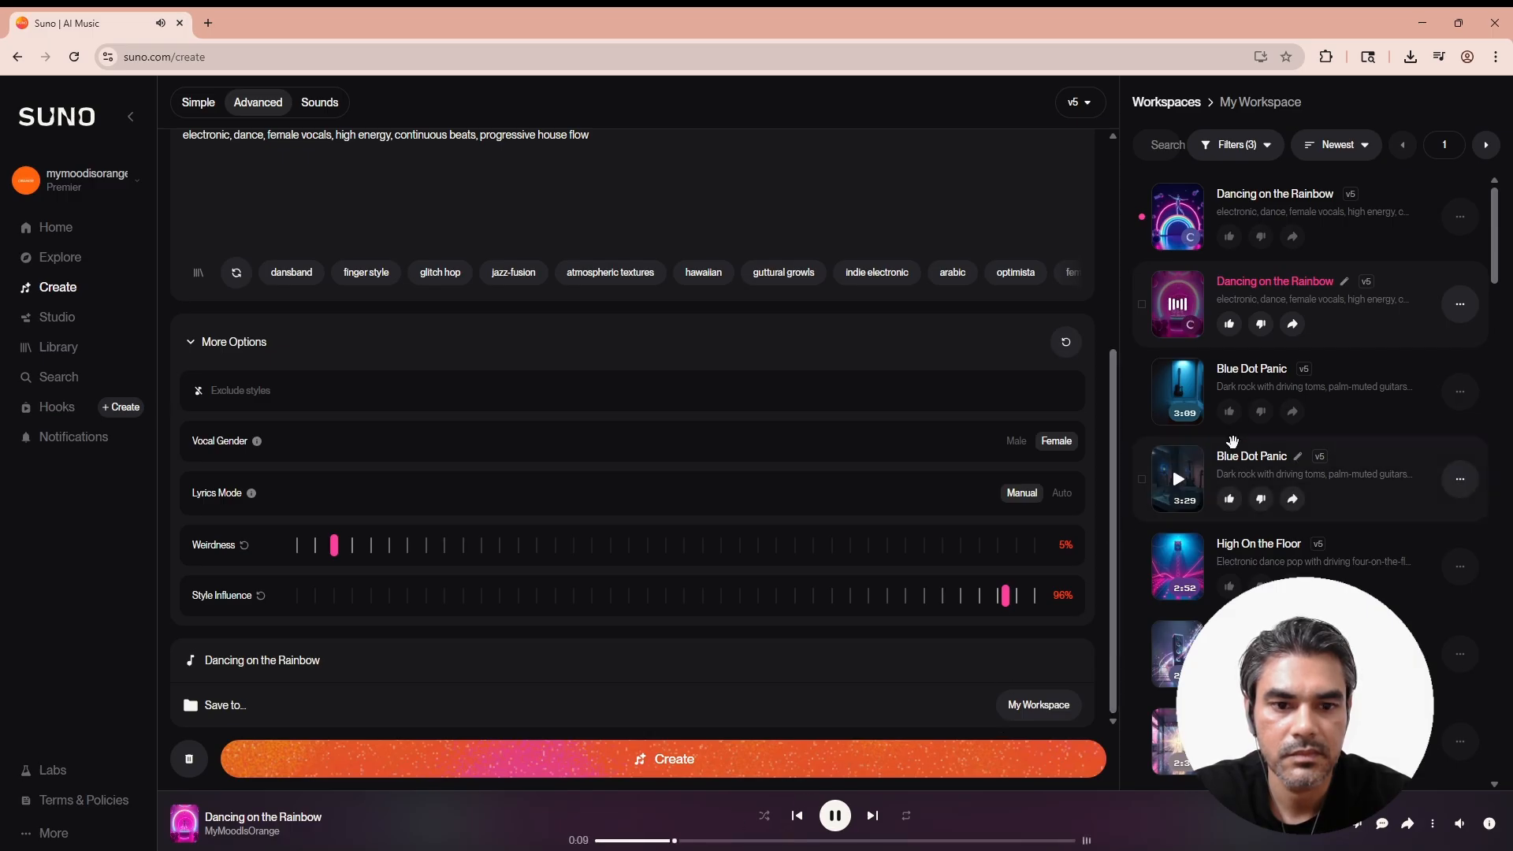
pyautogui.click(1375, 329)
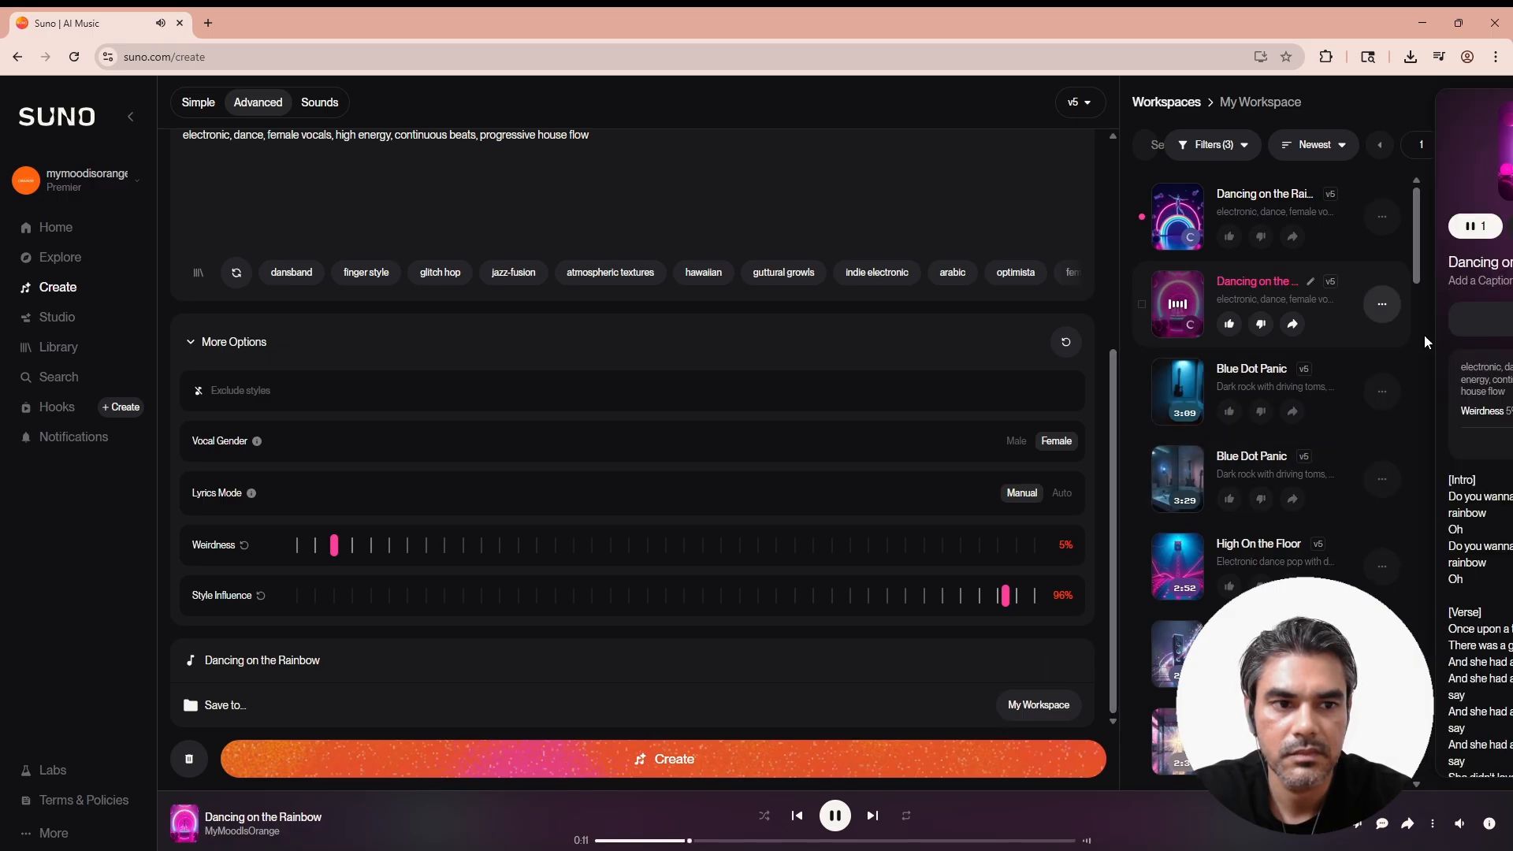
pyautogui.moveTo(1123, 378); pyautogui.dragTo(840, 387)
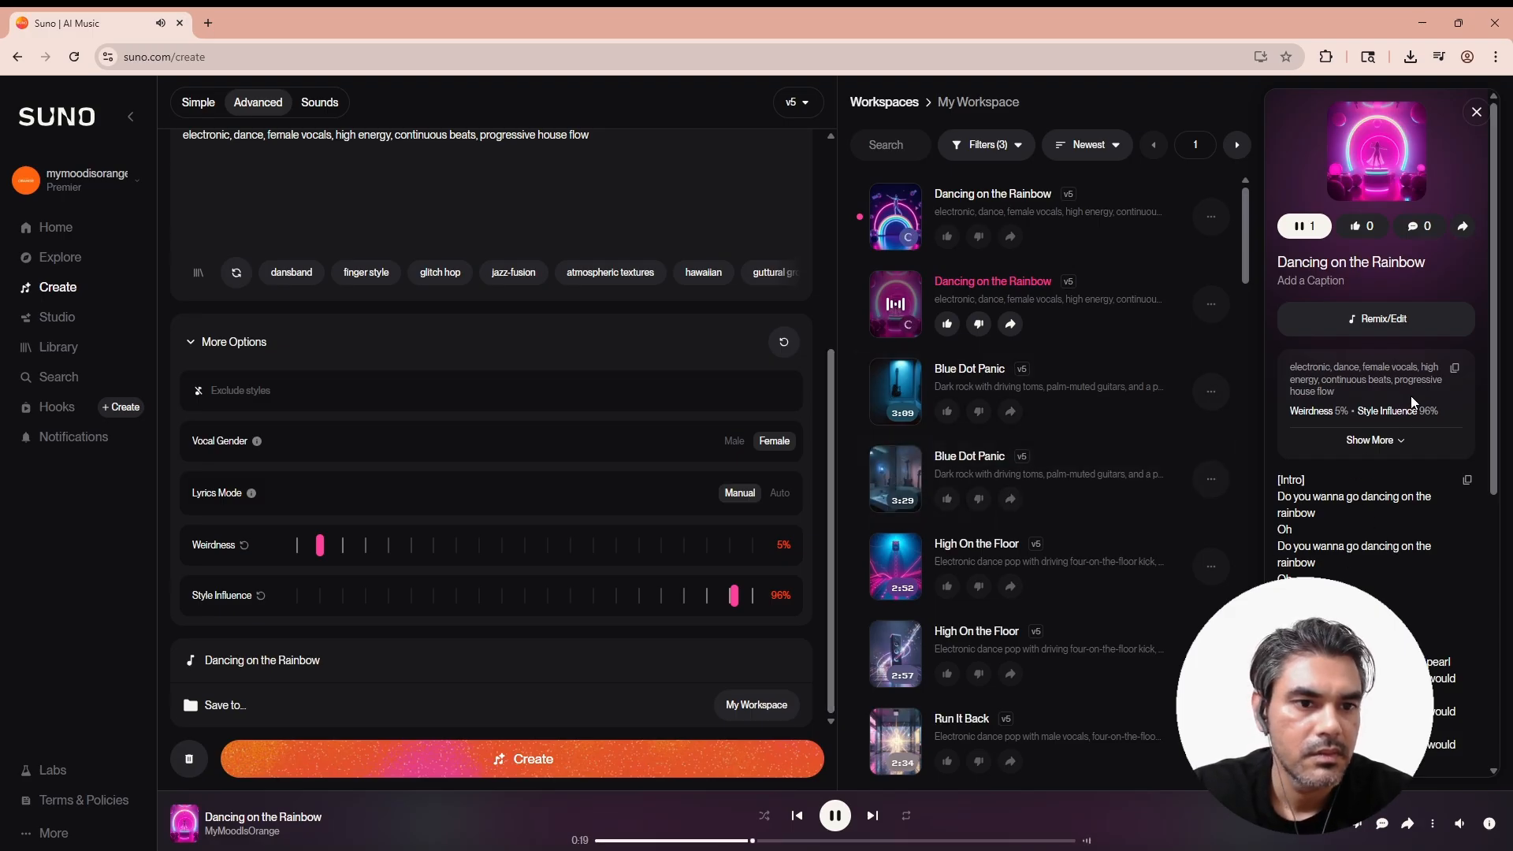
pyautogui.click(1367, 440)
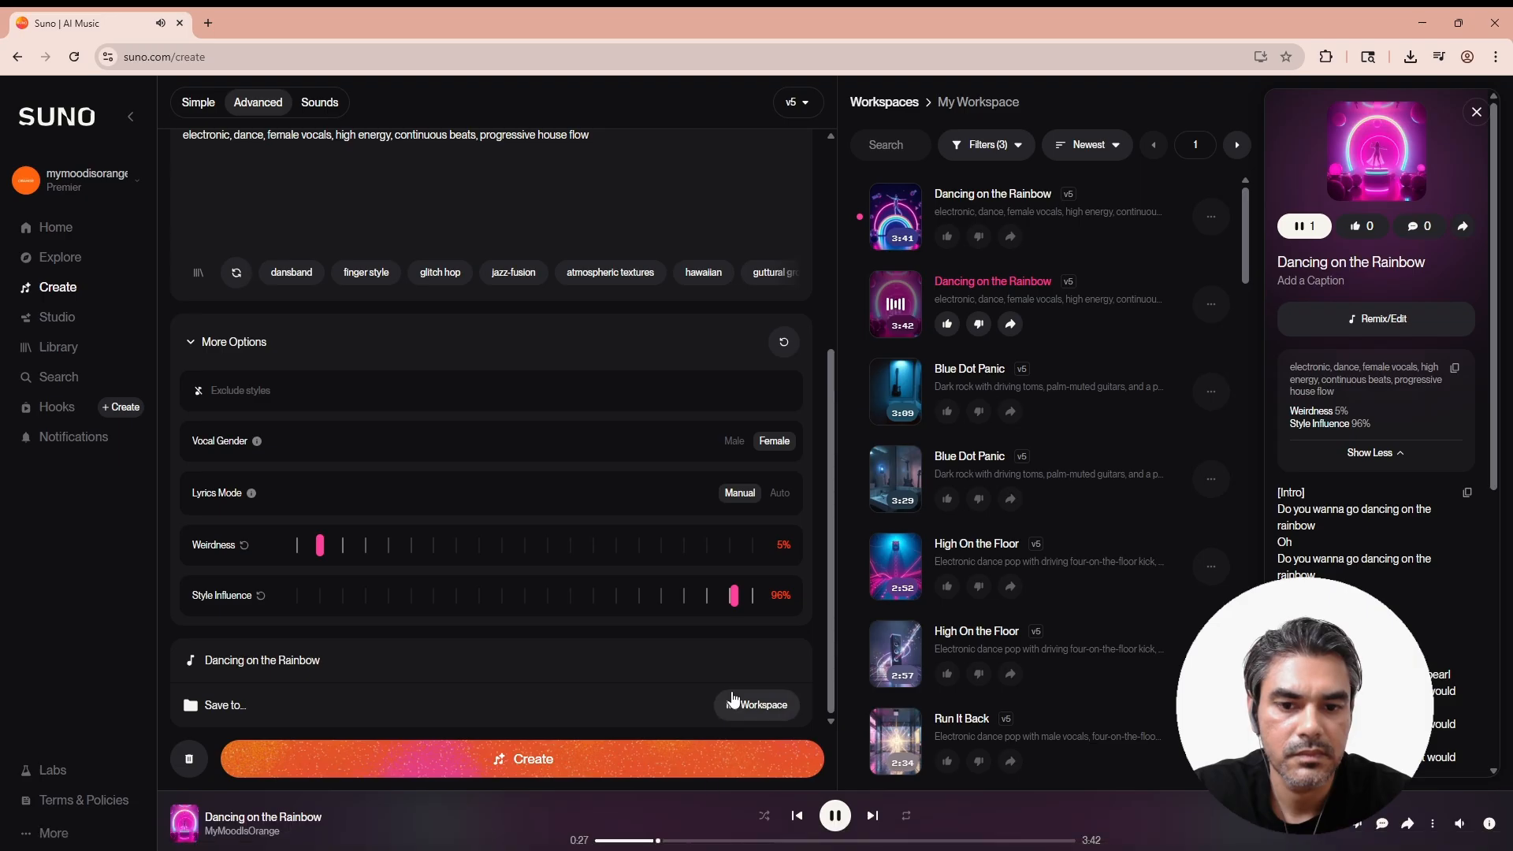
# Sample successive parts of the pink-cover version up to its last minute, and pause it.
pyautogui.click(687, 840)
pyautogui.click(717, 841)
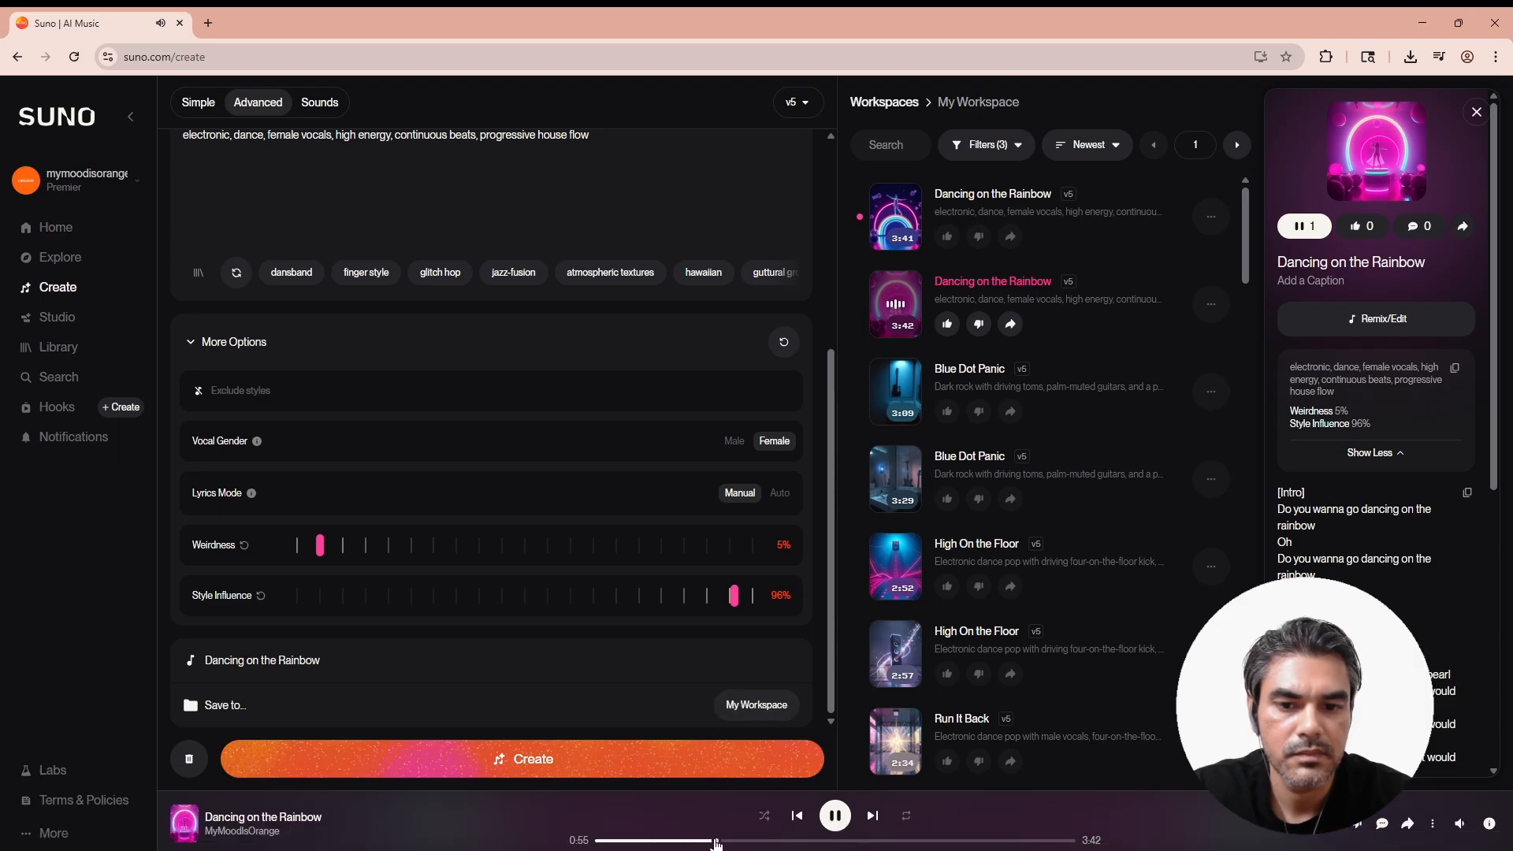
pyautogui.click(749, 841)
pyautogui.click(774, 841)
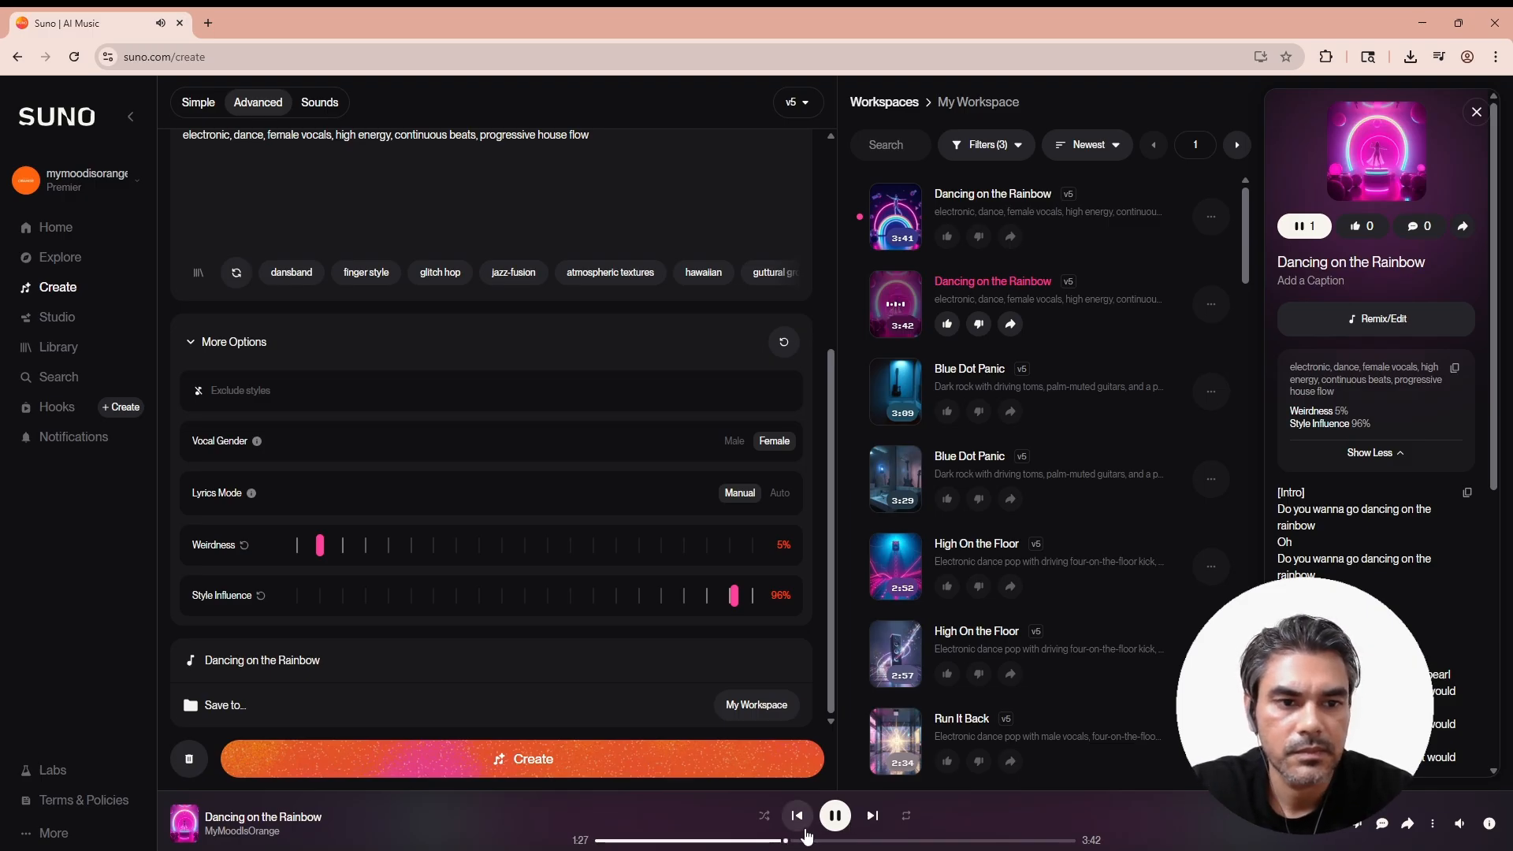
pyautogui.moveTo(812, 841); pyautogui.dragTo(944, 843)
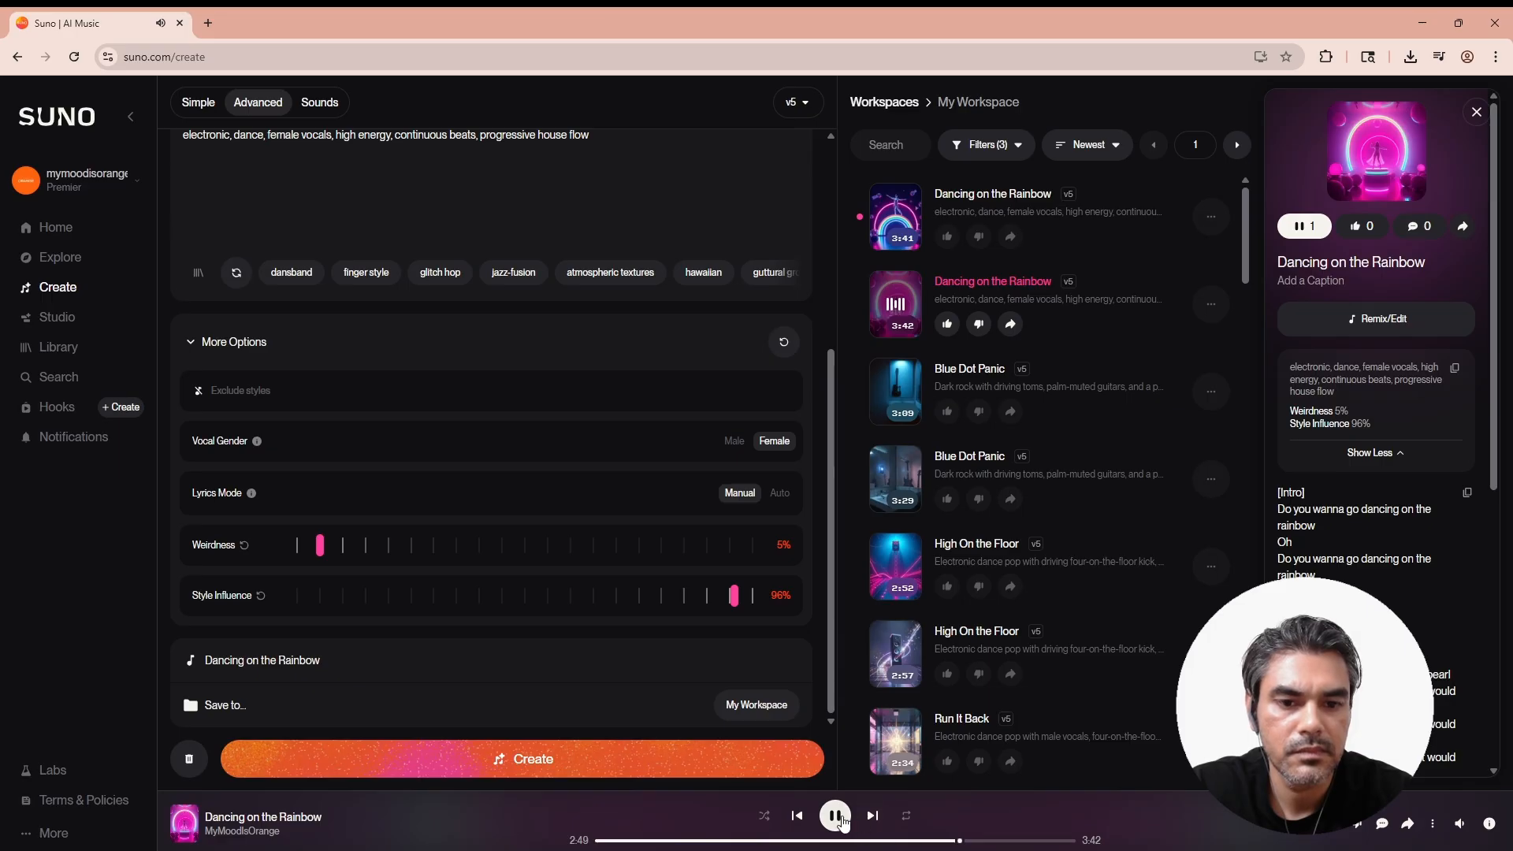
pyautogui.click(842, 821)
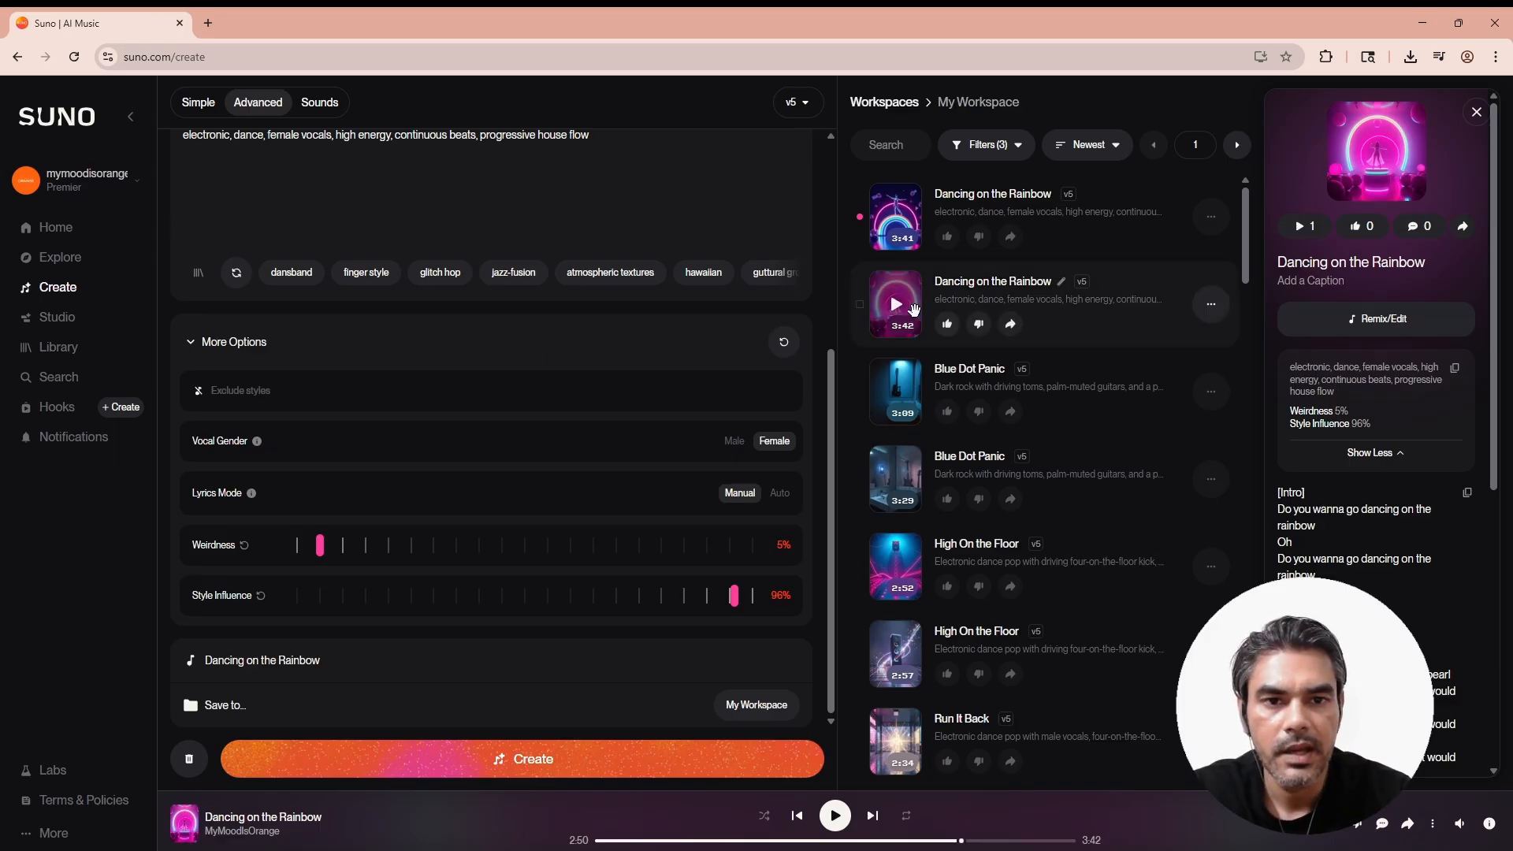
# Play the other v5 version of "Dancing on the Rainbow", skip through it from the intro to near the end, and pause it.
pyautogui.click(896, 221)
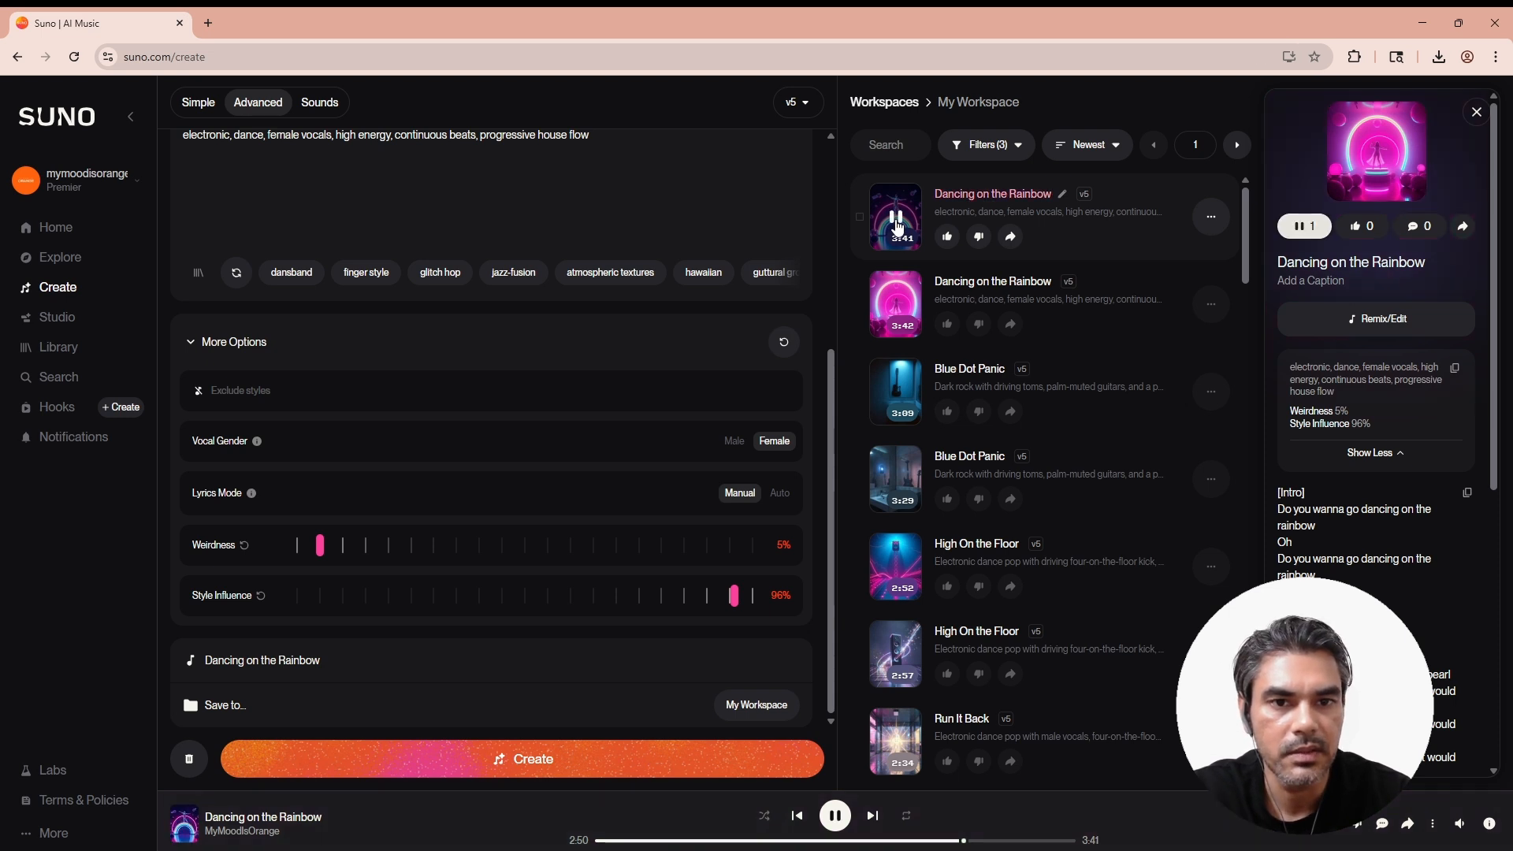
pyautogui.click(624, 841)
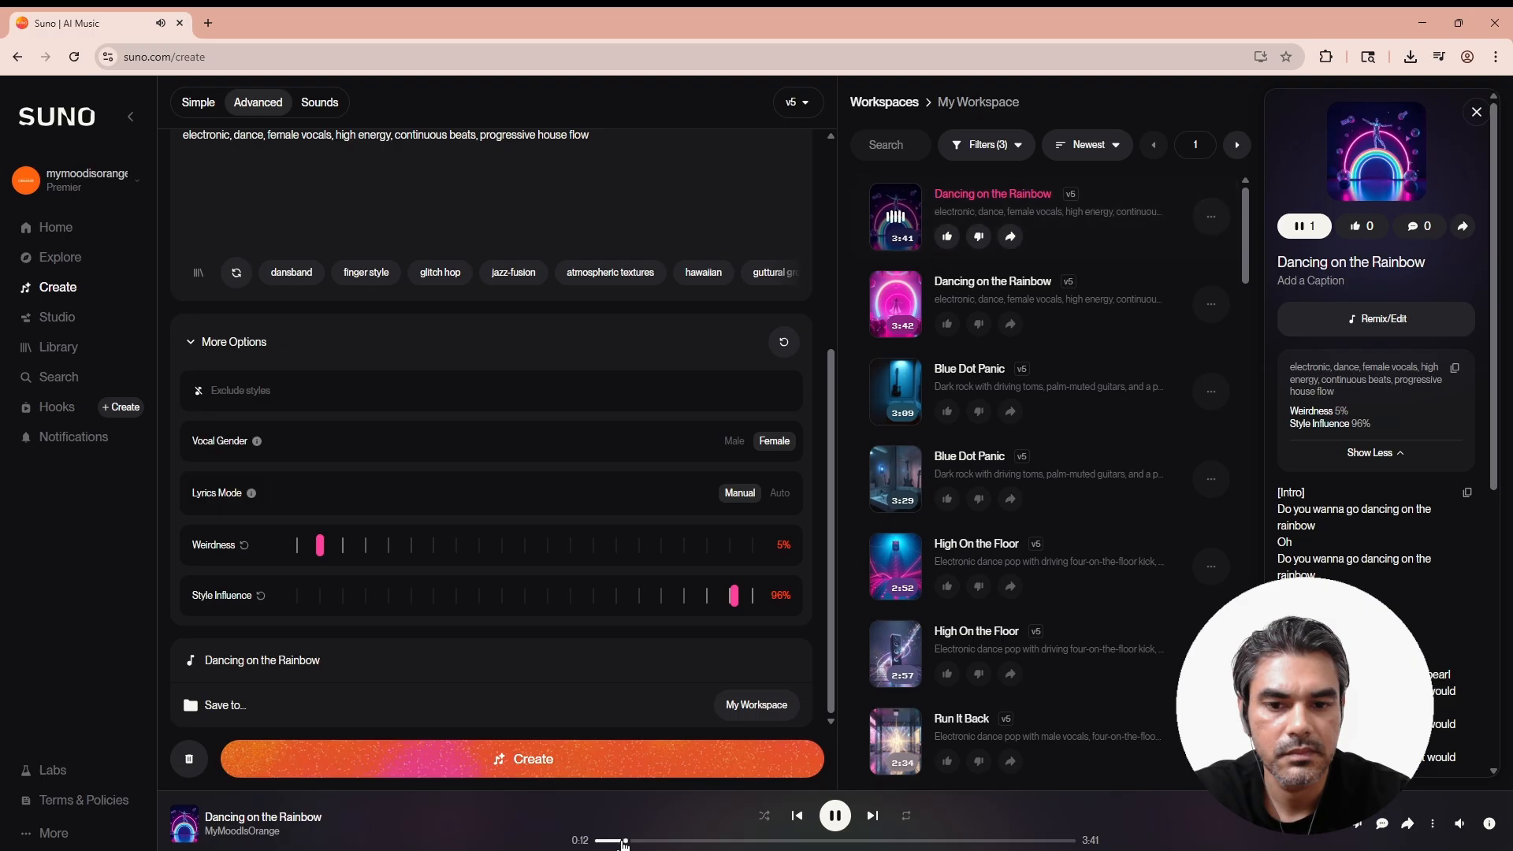
pyautogui.click(652, 841)
pyautogui.click(678, 841)
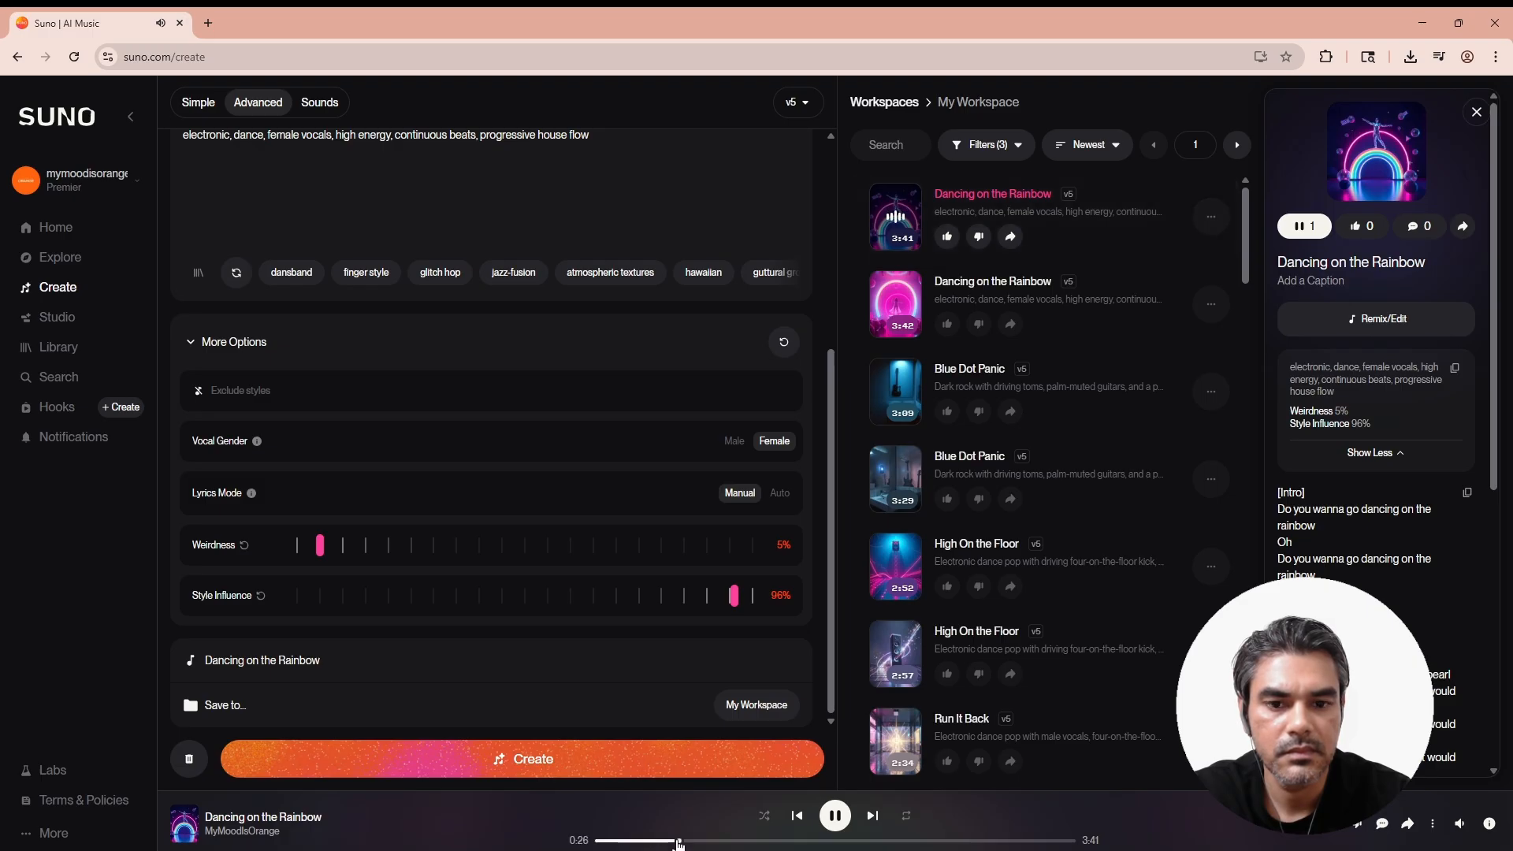
pyautogui.click(741, 842)
pyautogui.click(764, 819)
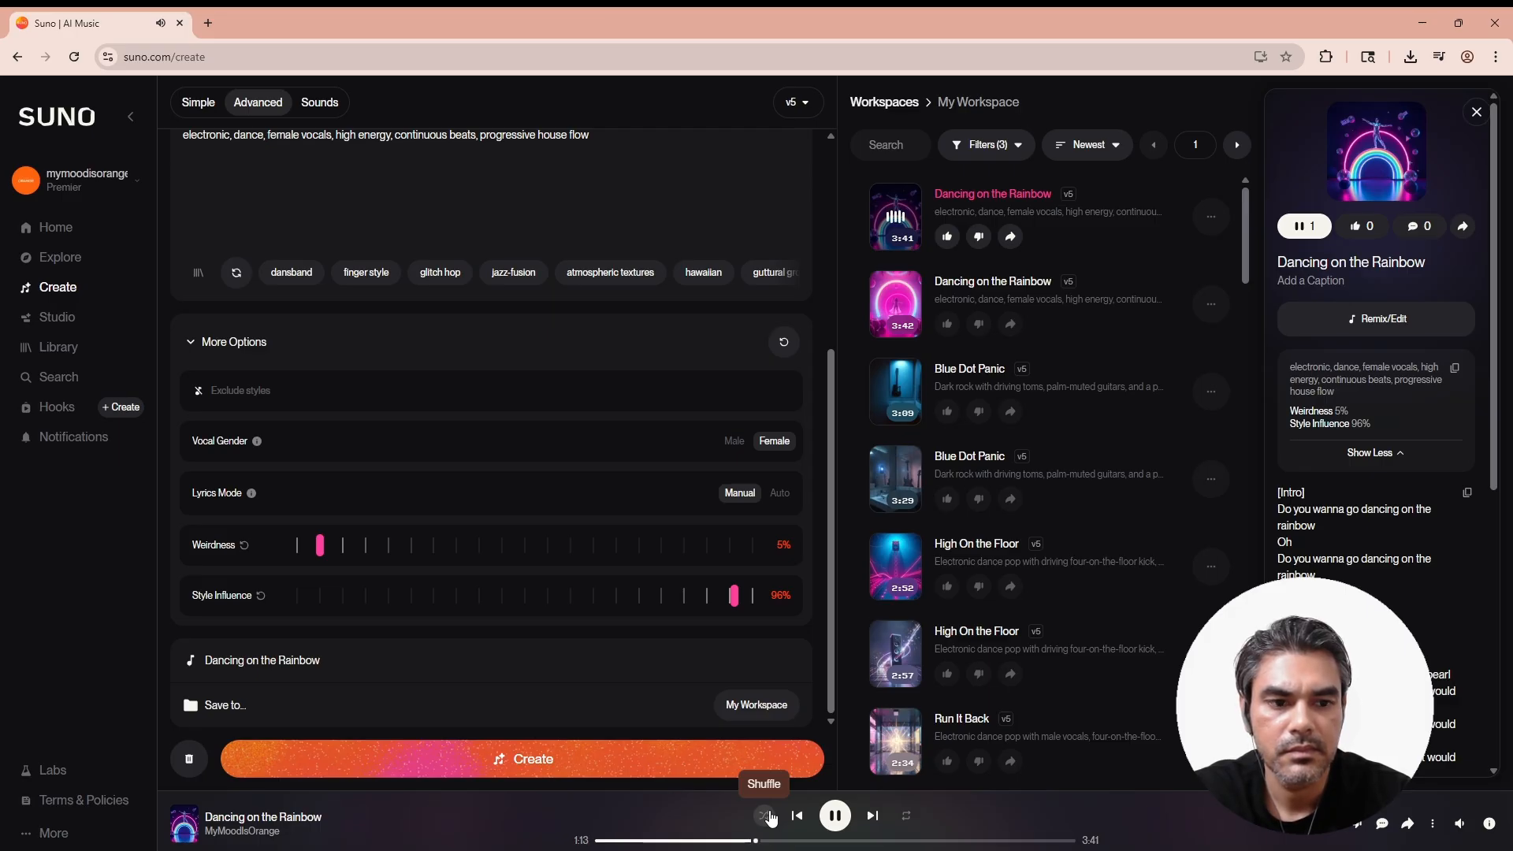
pyautogui.click(784, 841)
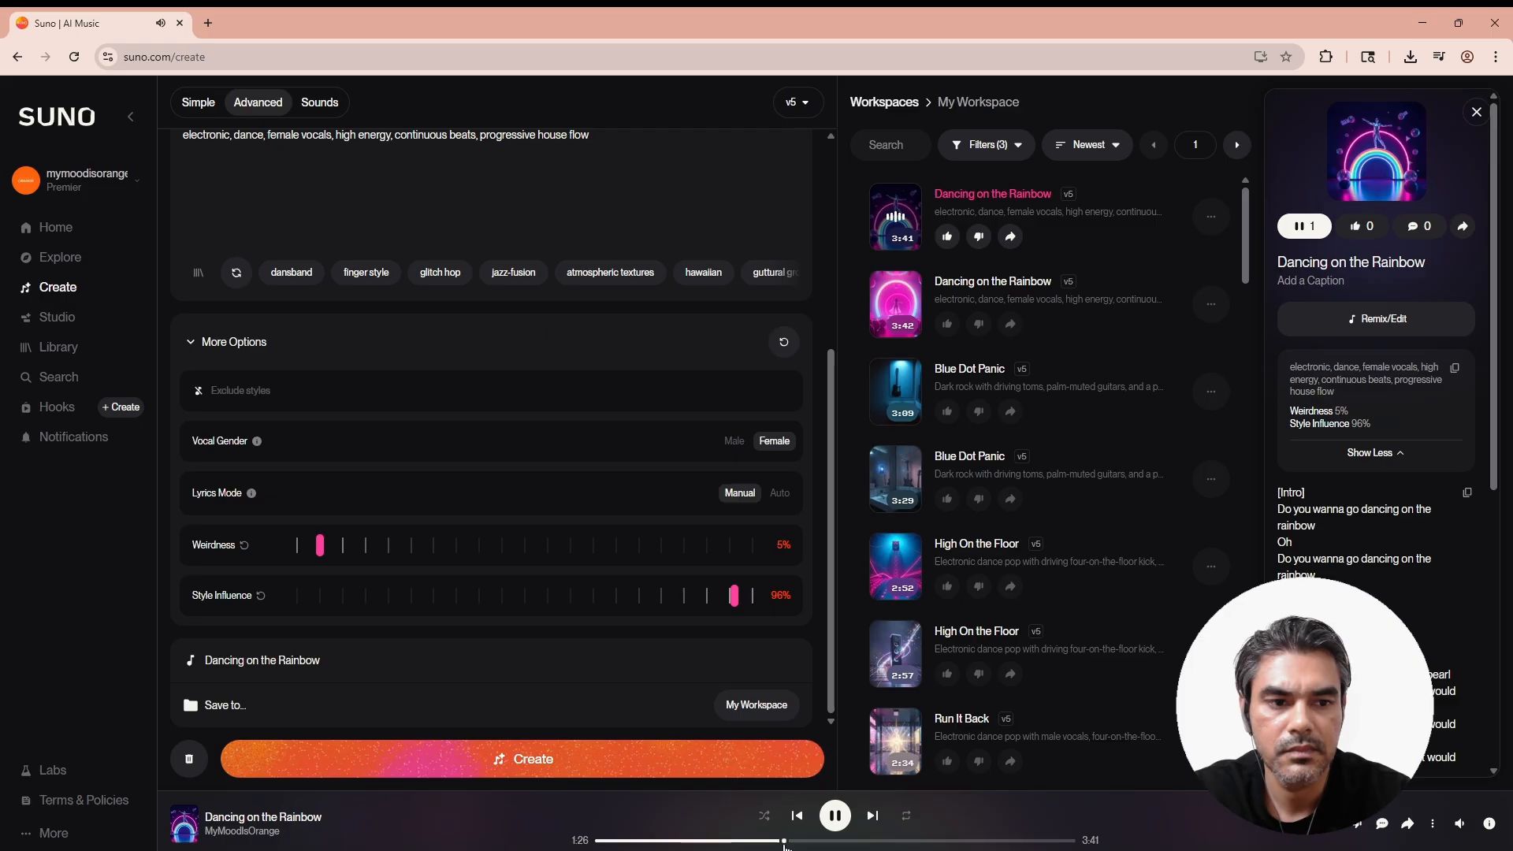
pyautogui.click(832, 841)
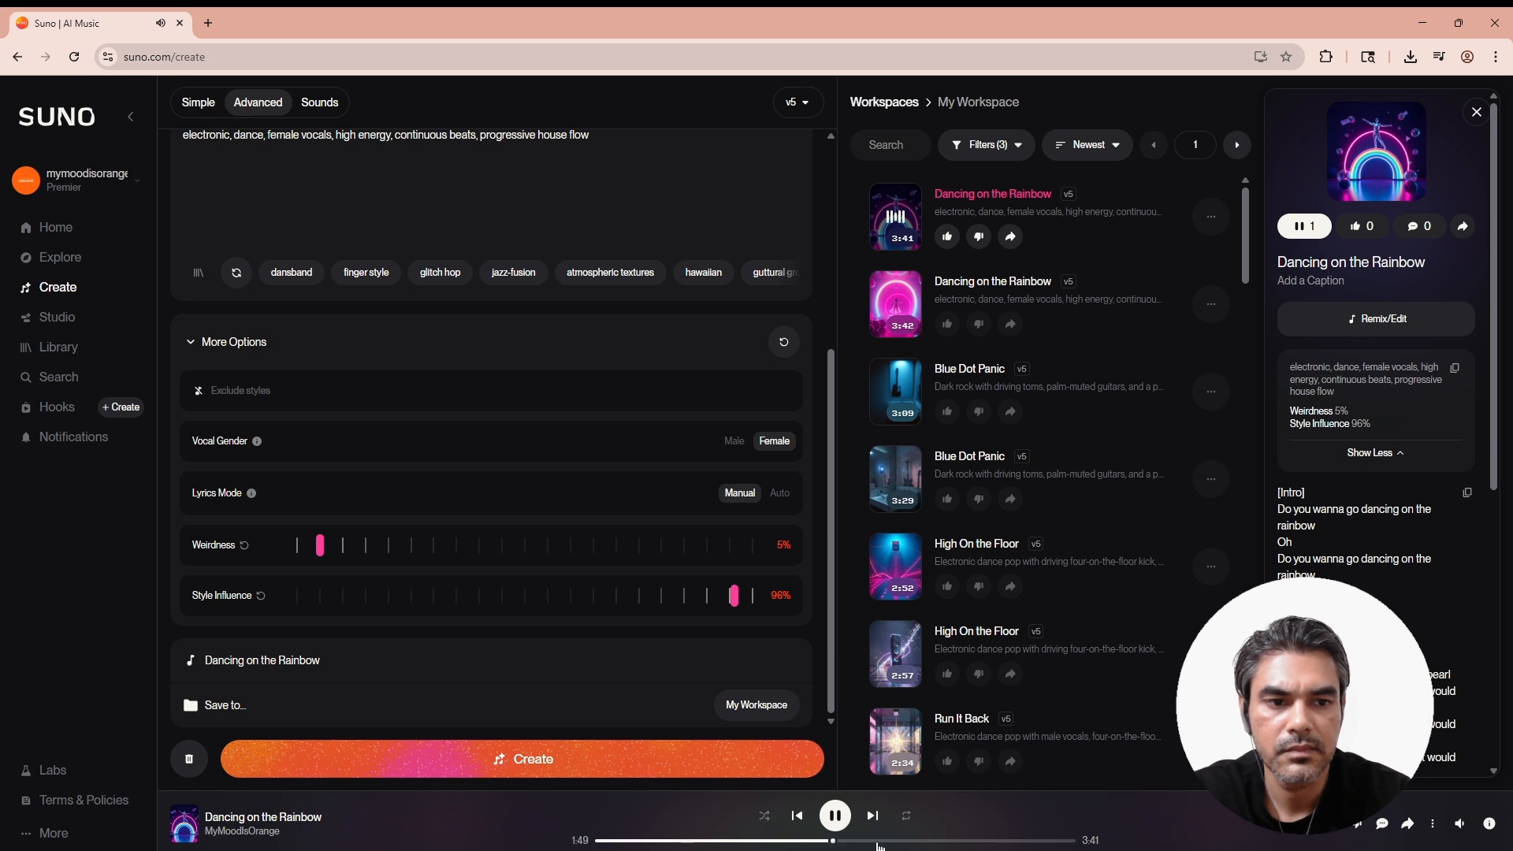
pyautogui.click(879, 842)
pyautogui.click(932, 842)
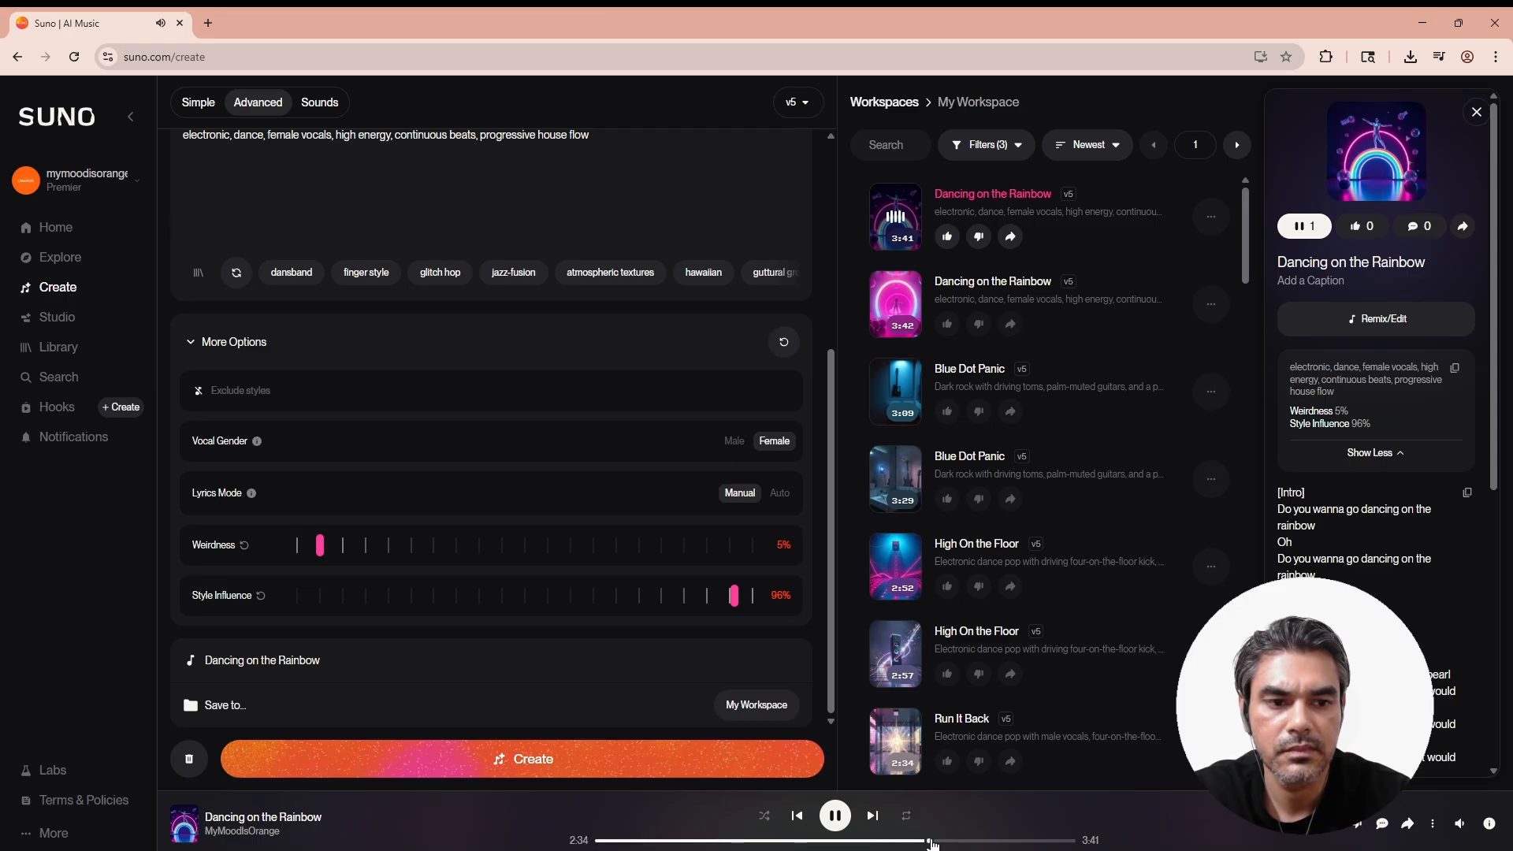
pyautogui.click(997, 842)
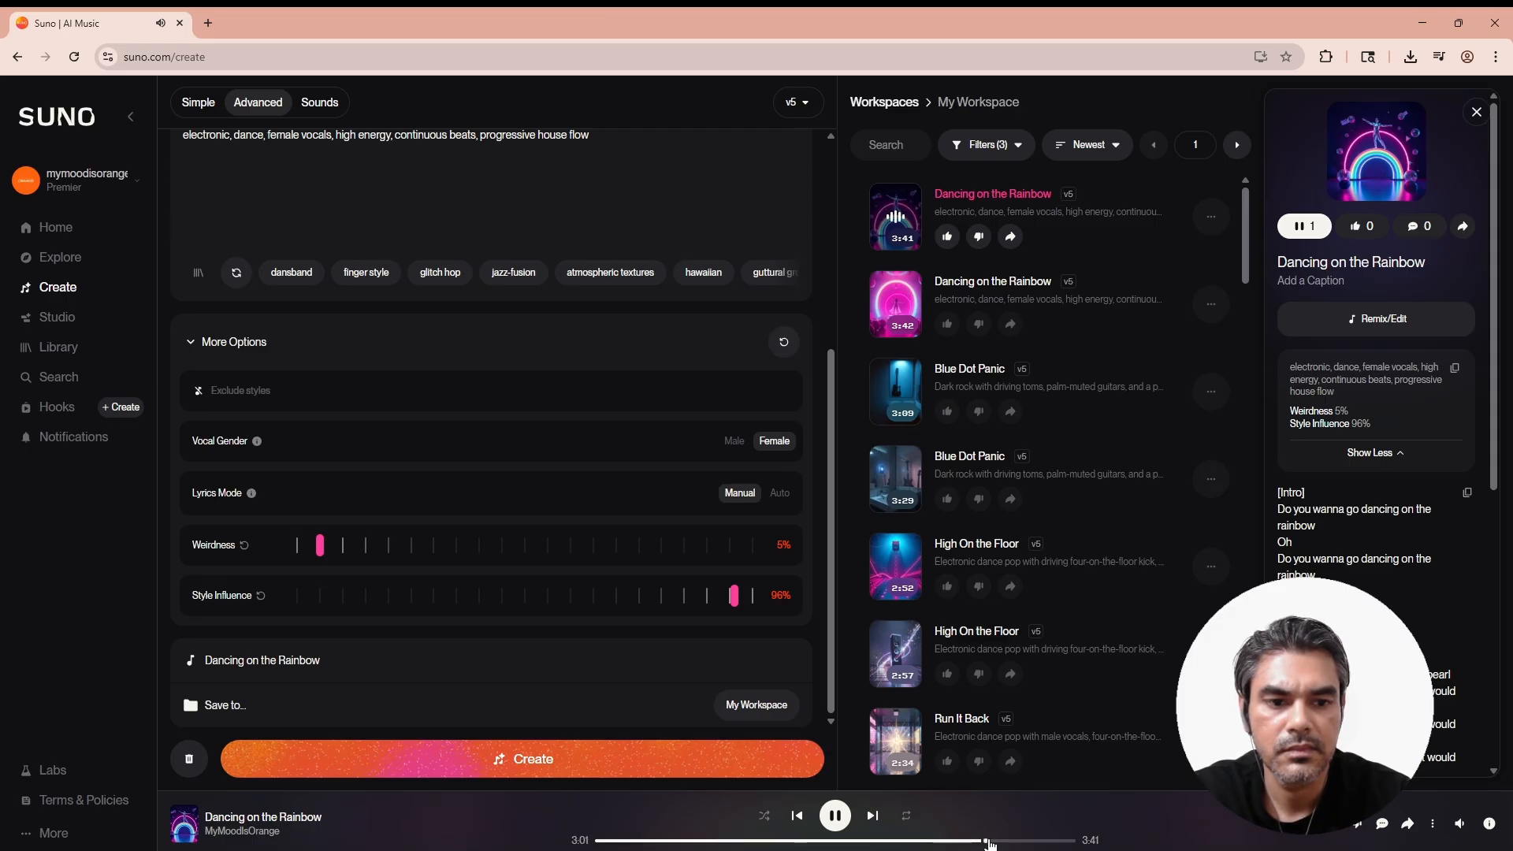
pyautogui.click(1033, 842)
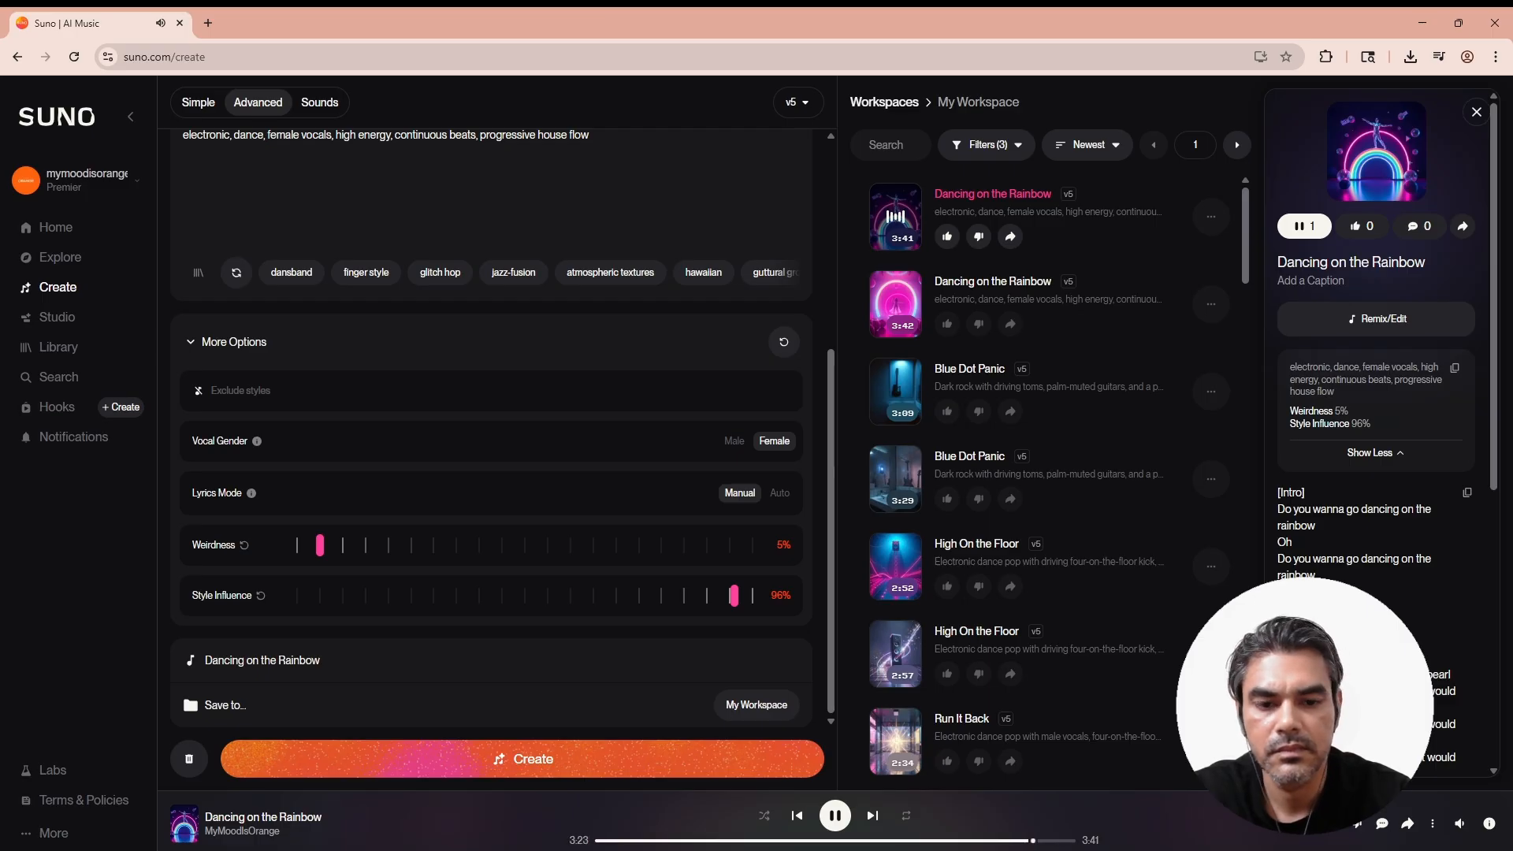
pyautogui.click(846, 829)
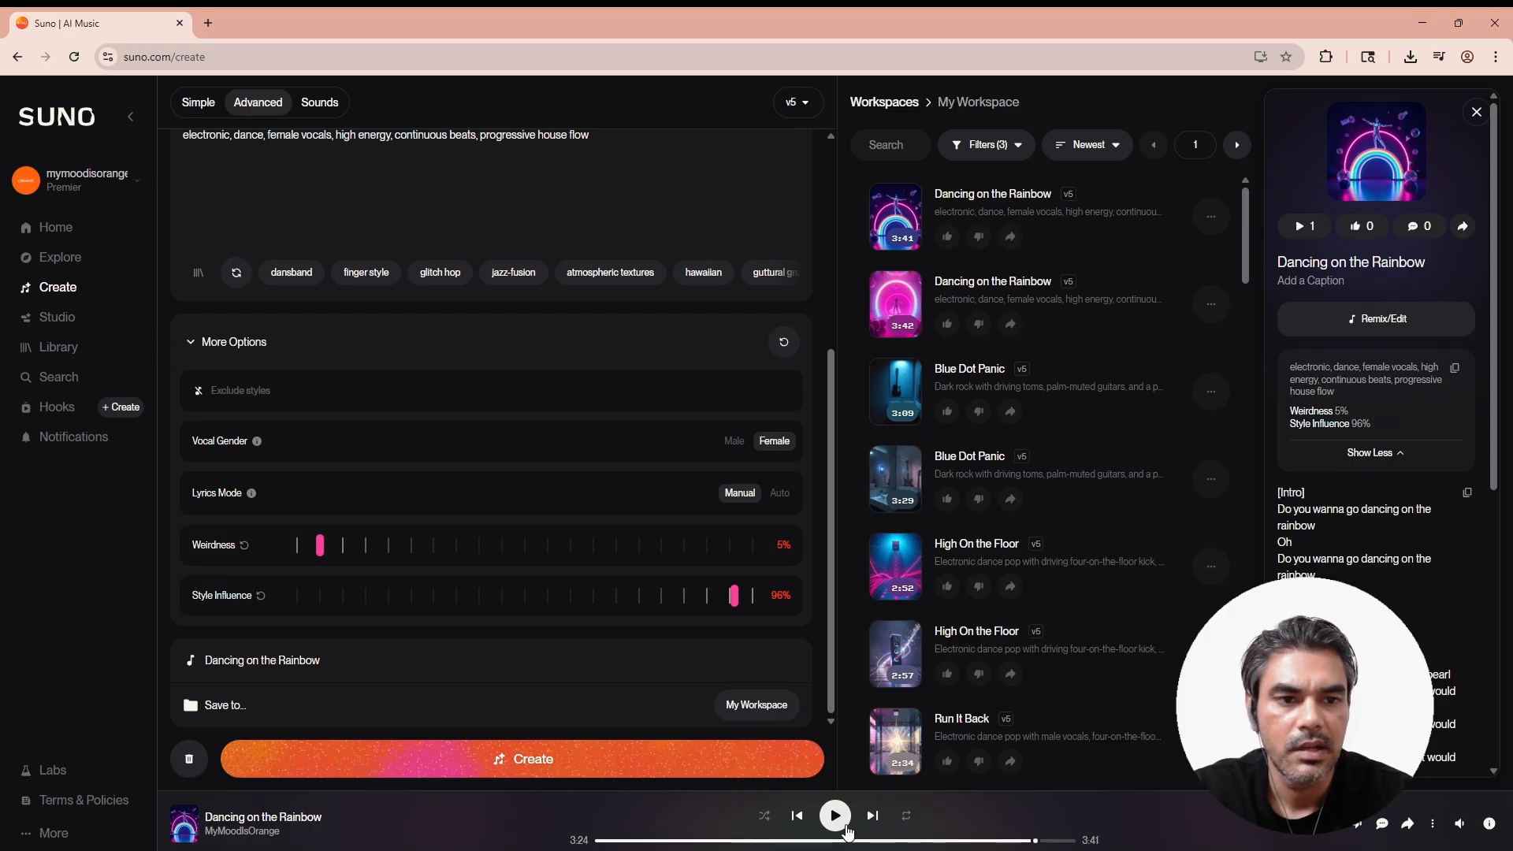
# Switch the model to v5.5 and generate the song again with the same lyrics, styles and options.
pyautogui.scroll(5, 812, 236)
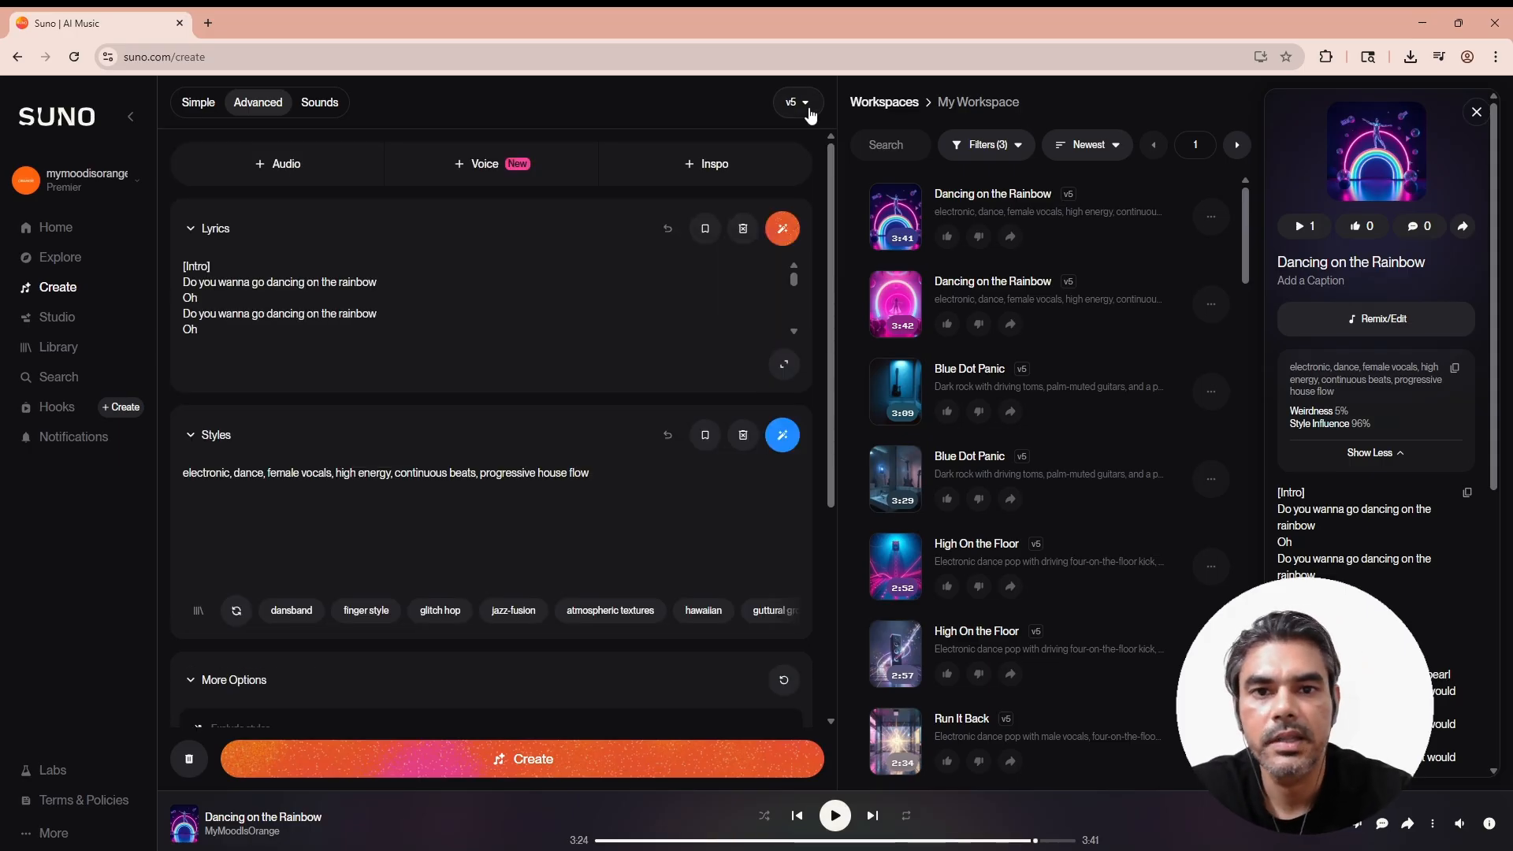
pyautogui.click(799, 109)
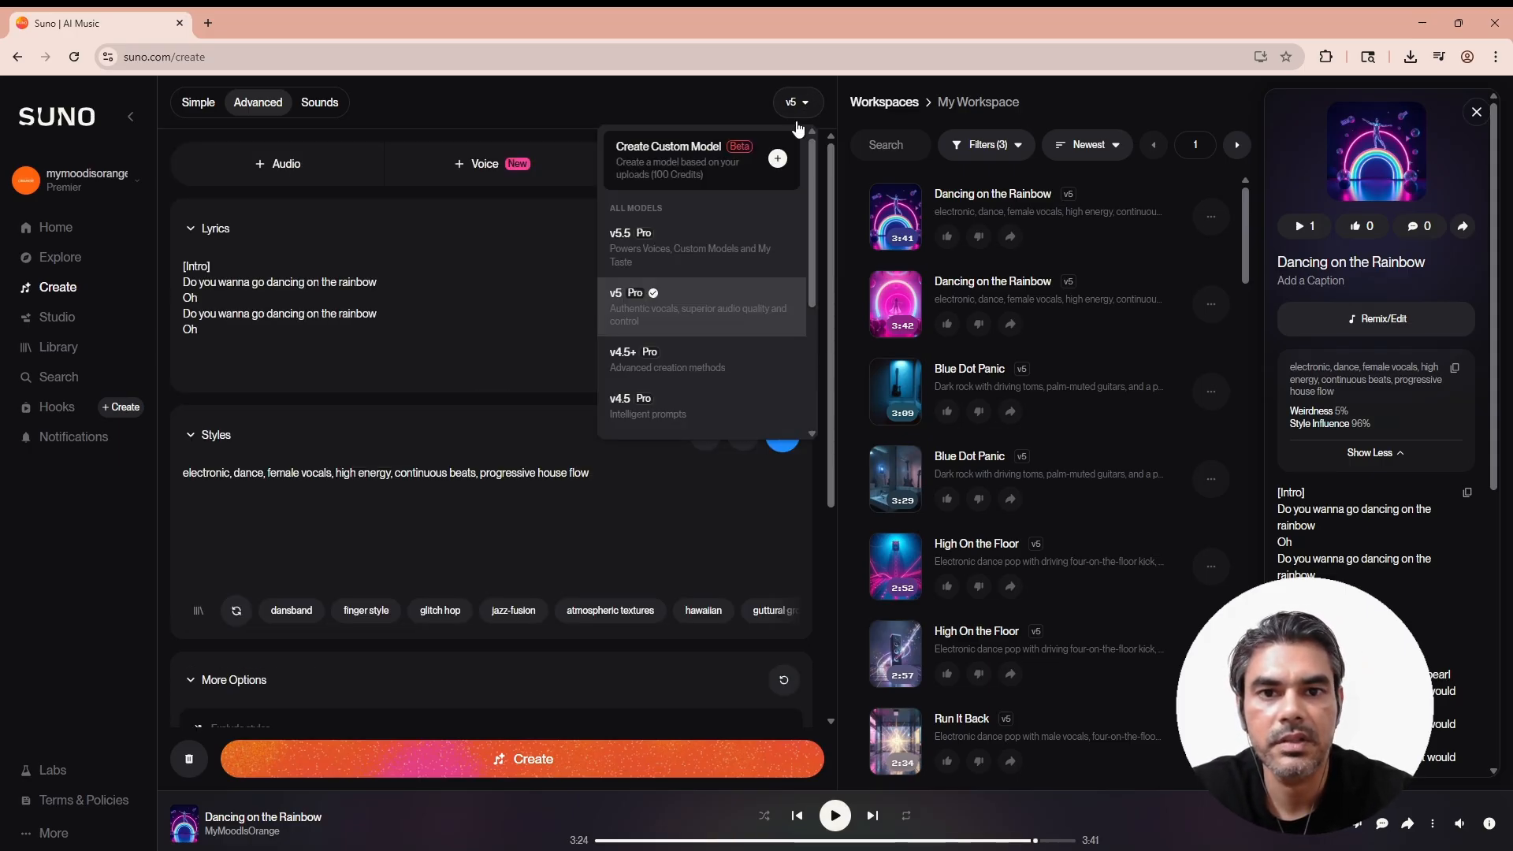
pyautogui.click(682, 250)
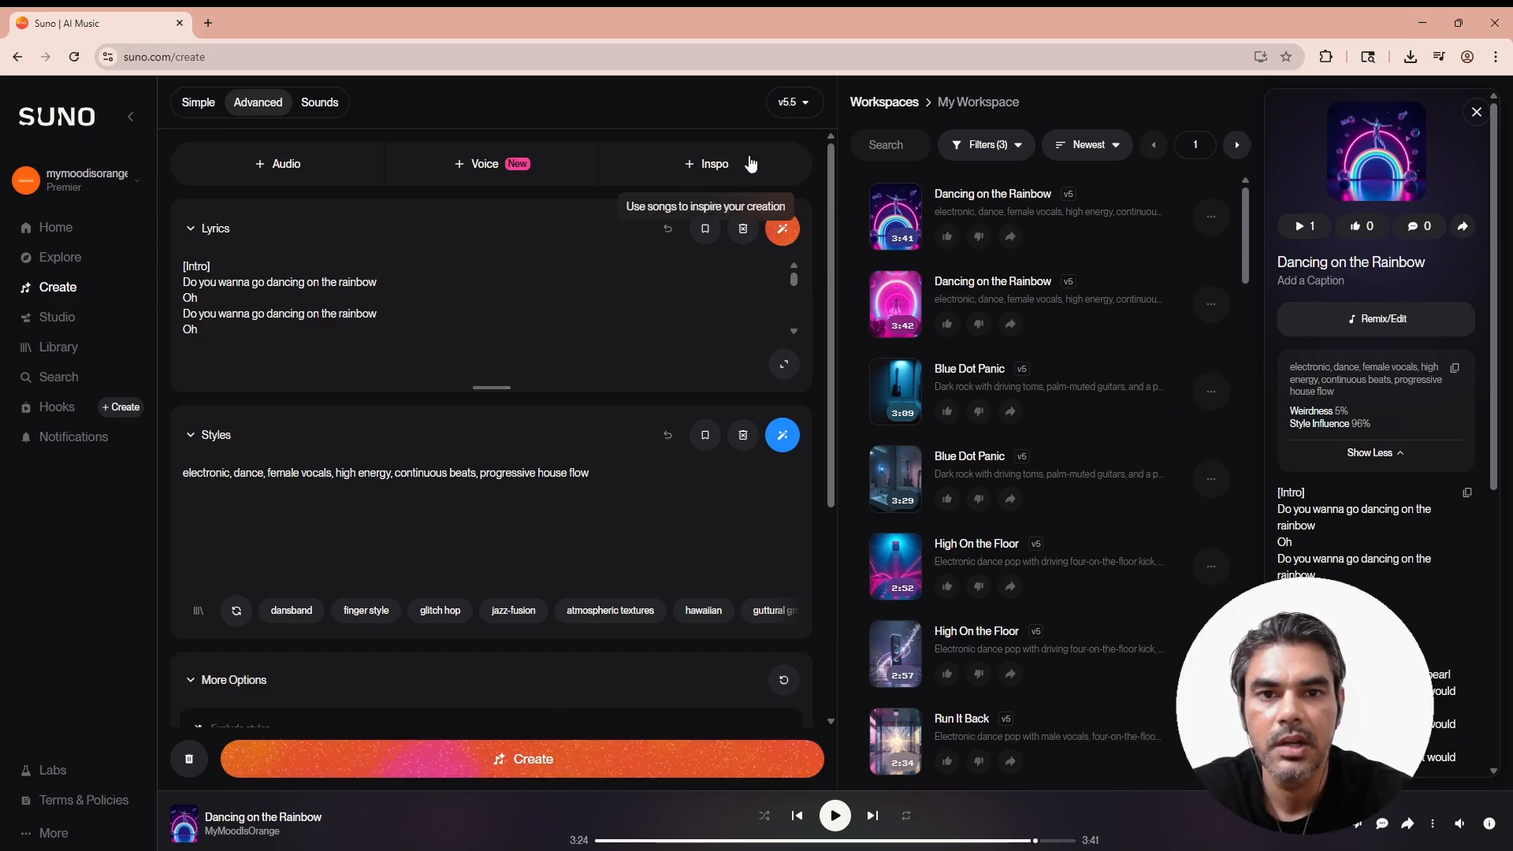
pyautogui.click(793, 102)
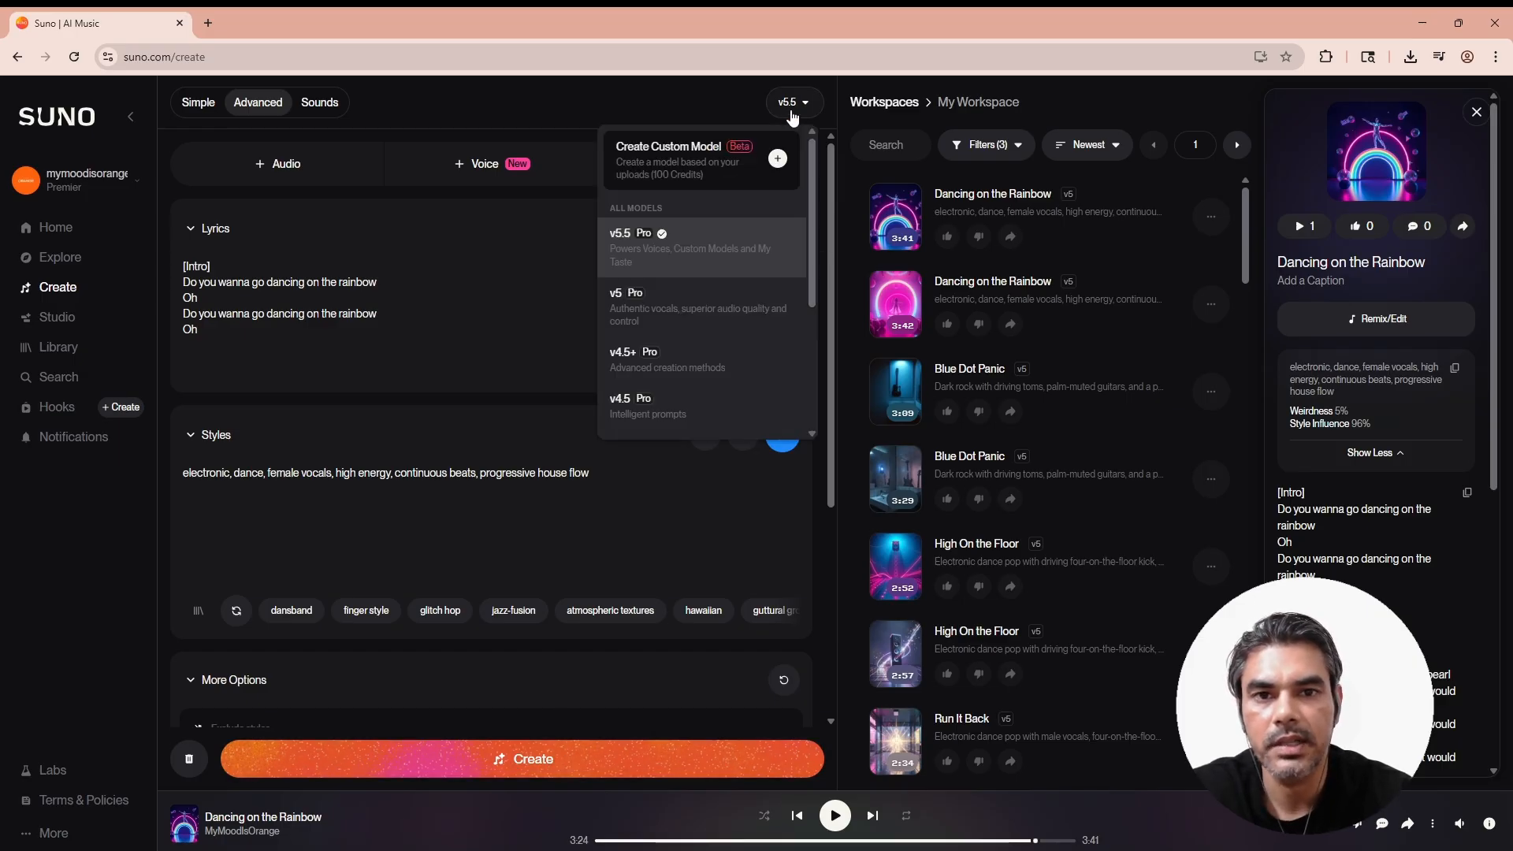
pyautogui.click(702, 236)
pyautogui.click(574, 761)
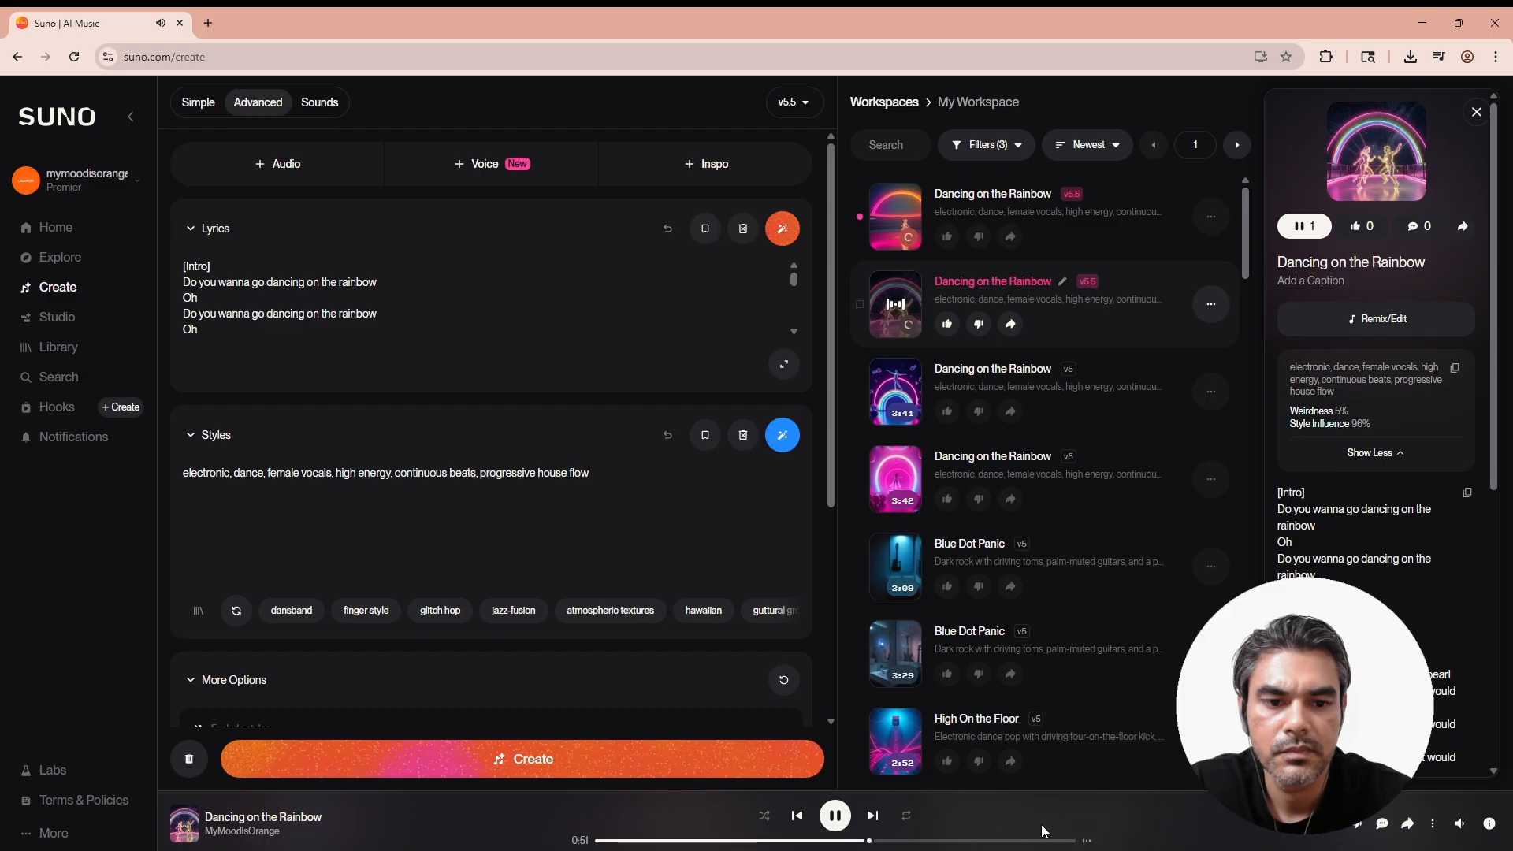
# Skip ahead through the v5.5 version with the dancing-couple cover to sample it, and pause it.
pyautogui.click(909, 841)
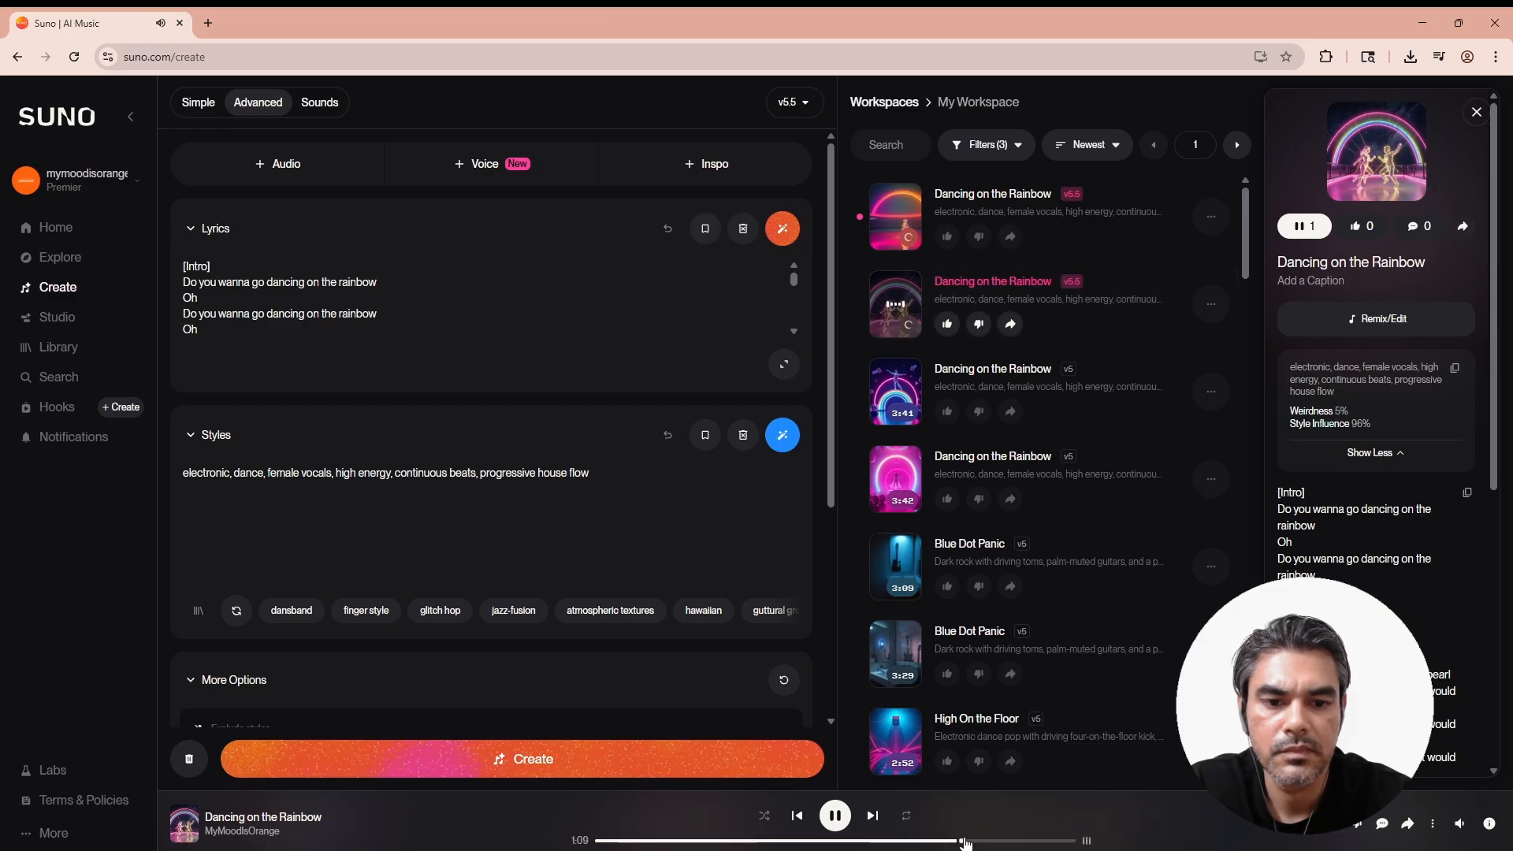
pyautogui.click(1028, 840)
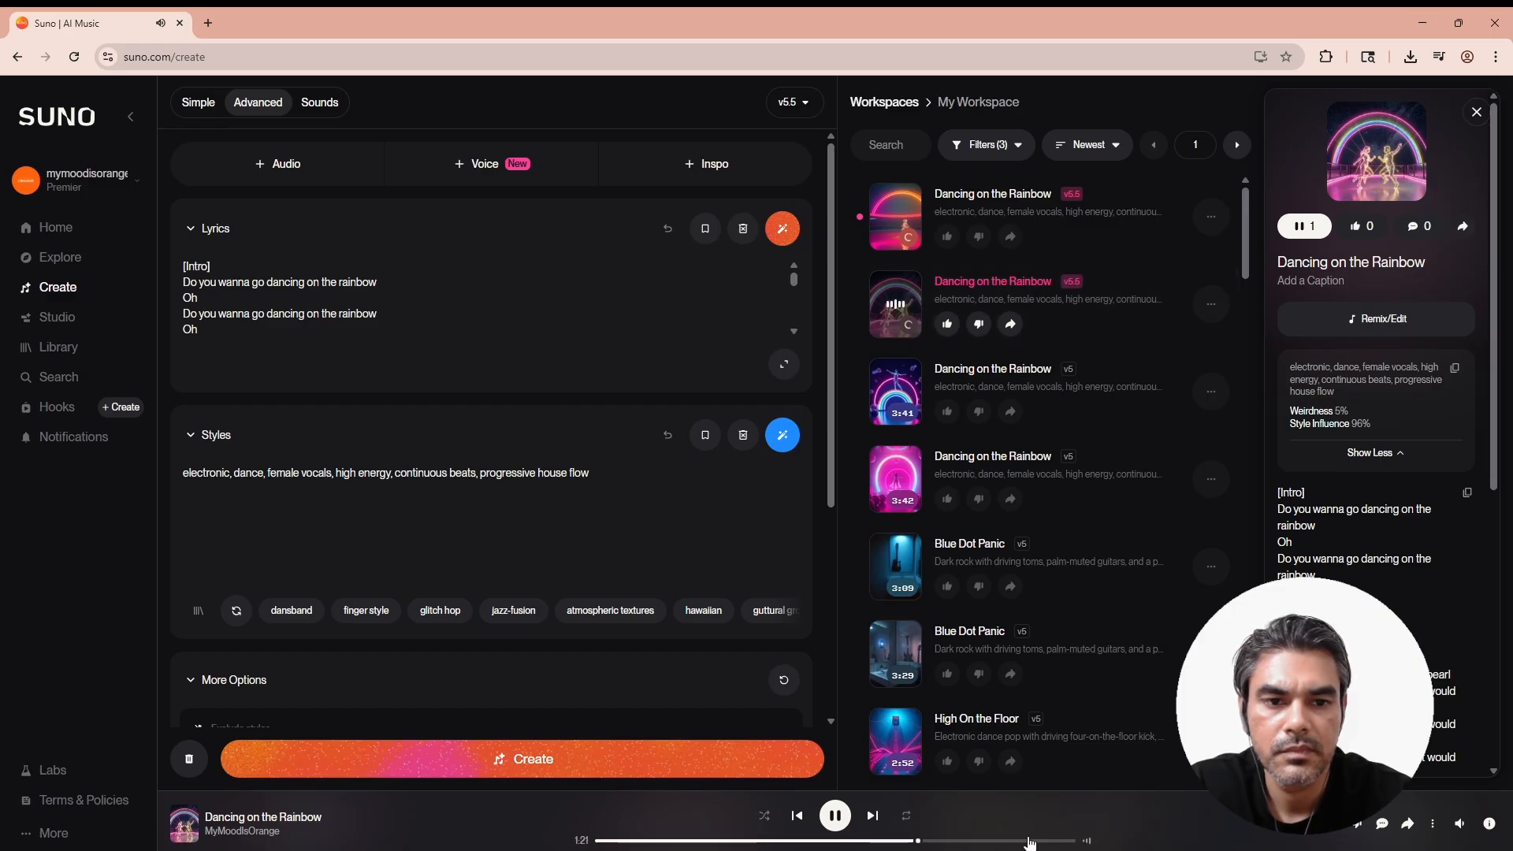
pyautogui.click(834, 816)
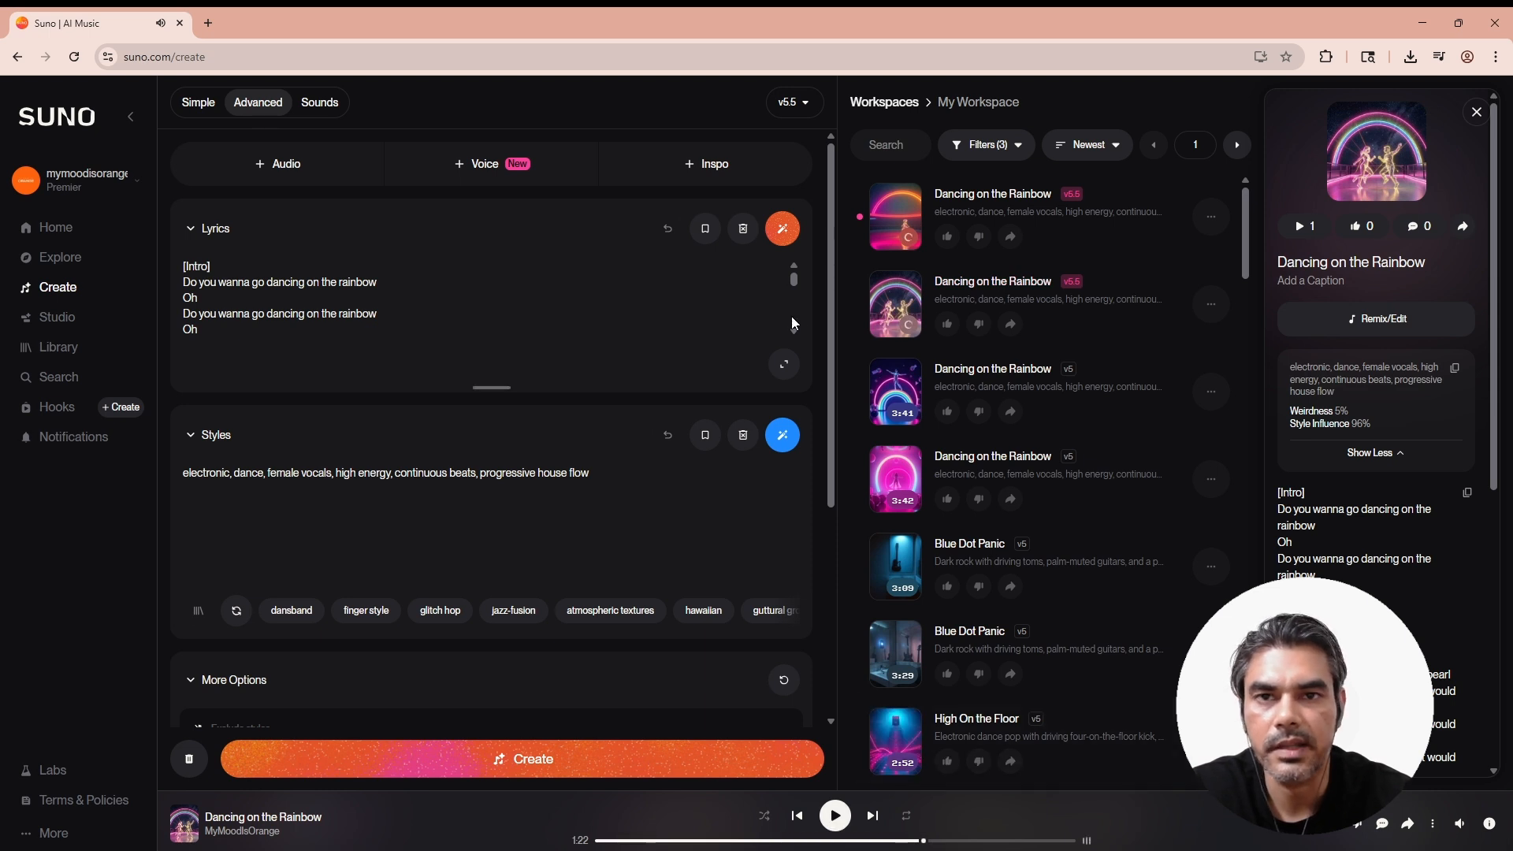
# Play the other v5.5 version of "Dancing on the Rainbow", the one with the orange arch cover, sample its first half minute, and pause it.
pyautogui.click(896, 218)
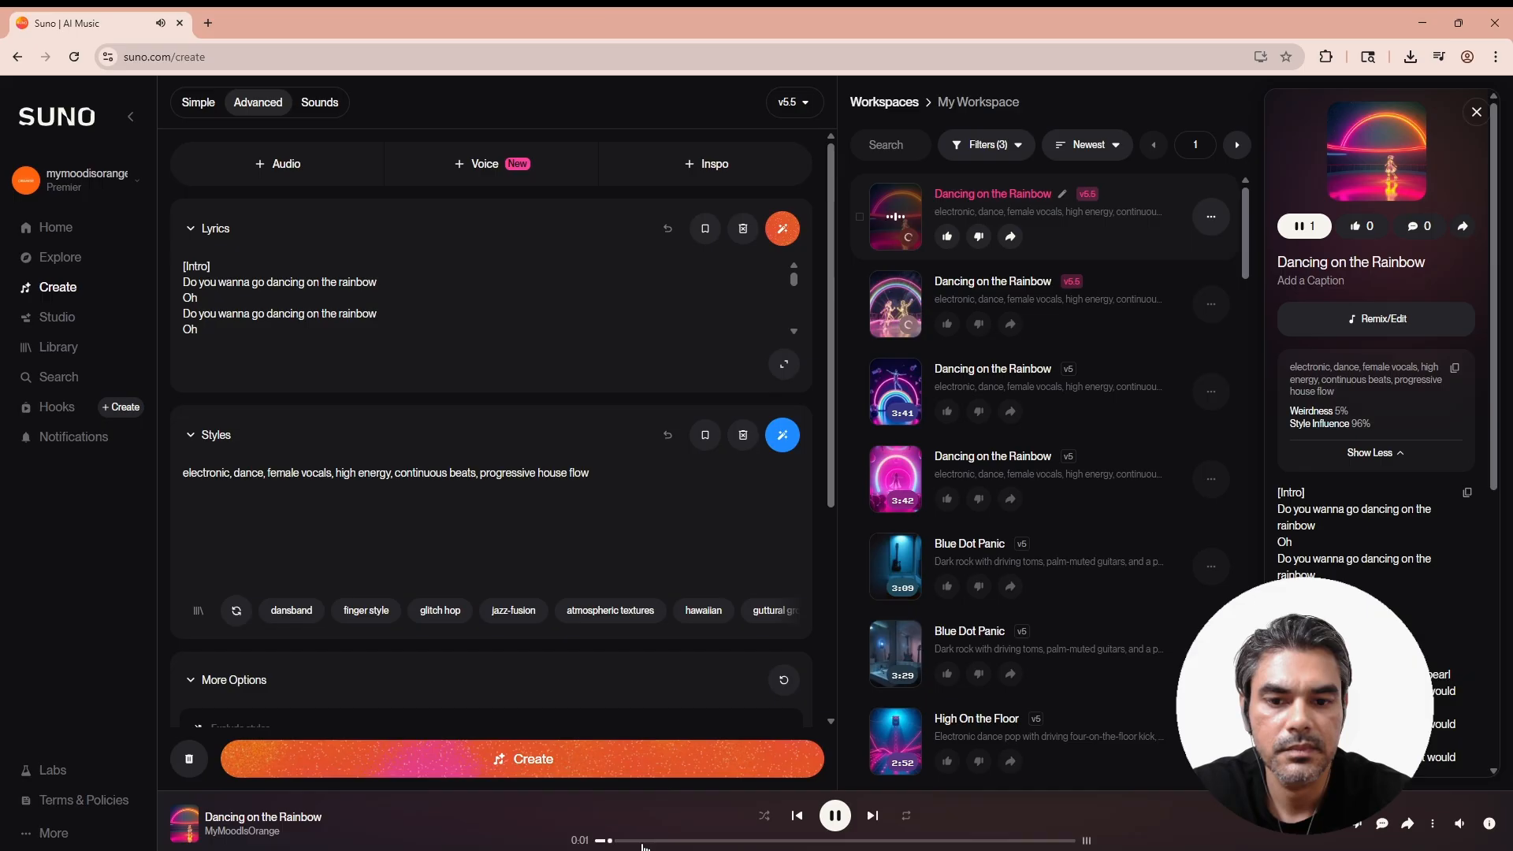
pyautogui.click(687, 840)
pyautogui.click(733, 840)
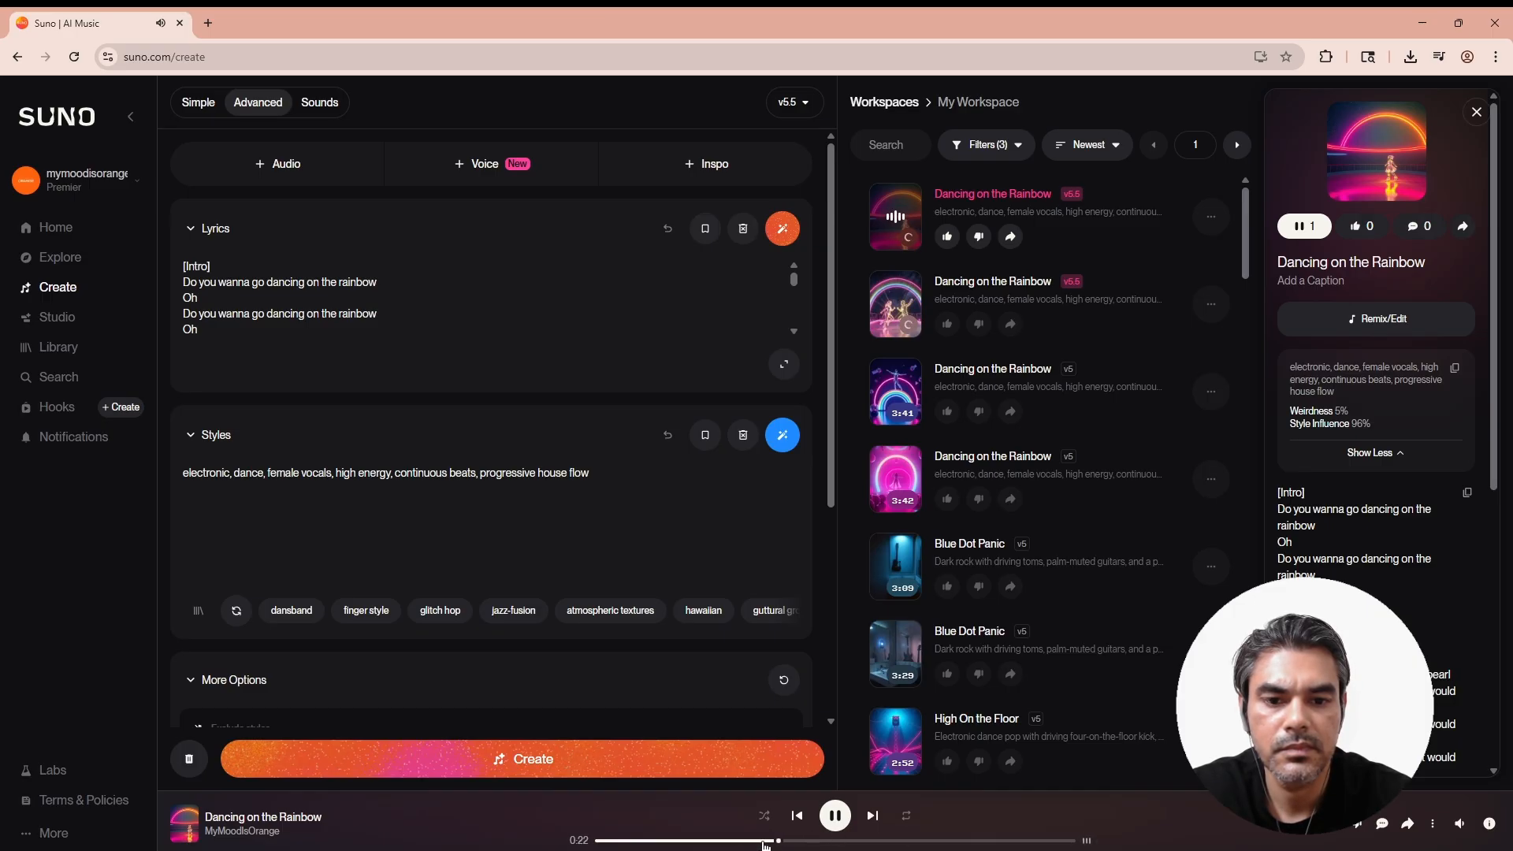
pyautogui.click(834, 819)
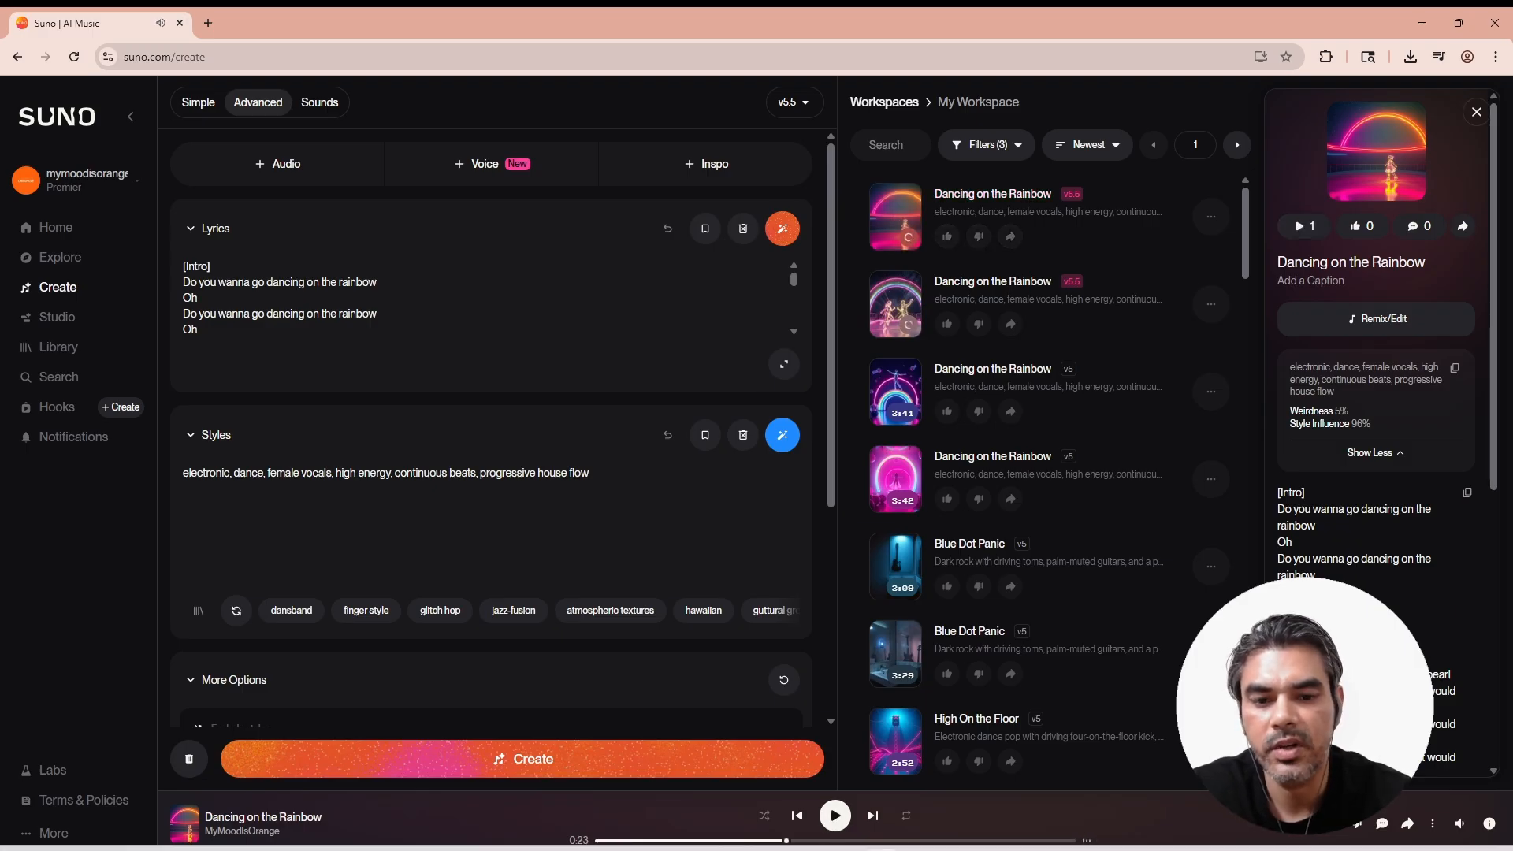
pyautogui.click(747, 841)
pyautogui.click(834, 819)
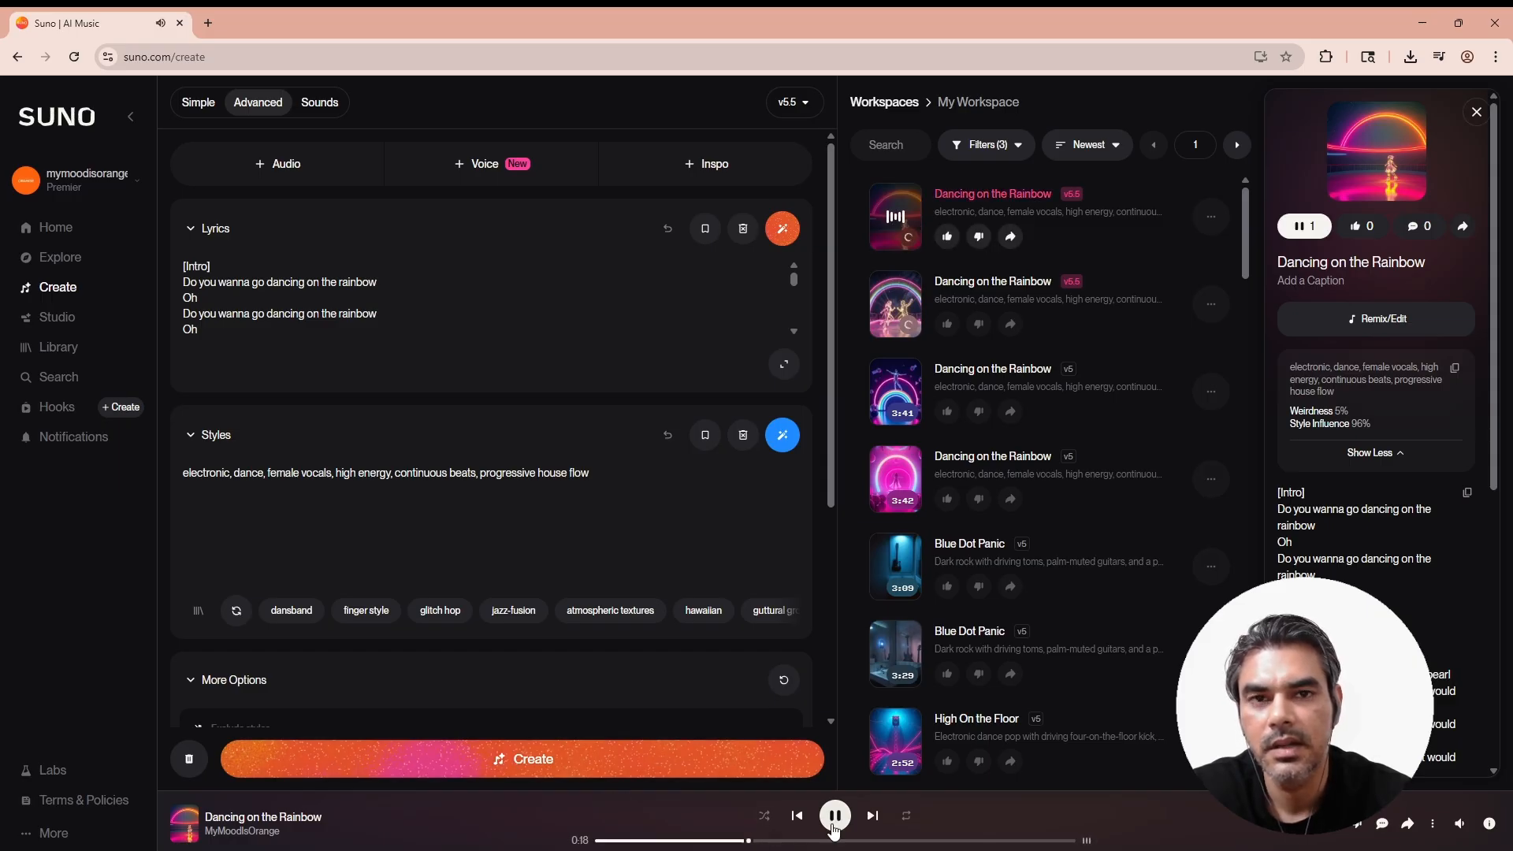
pyautogui.click(835, 824)
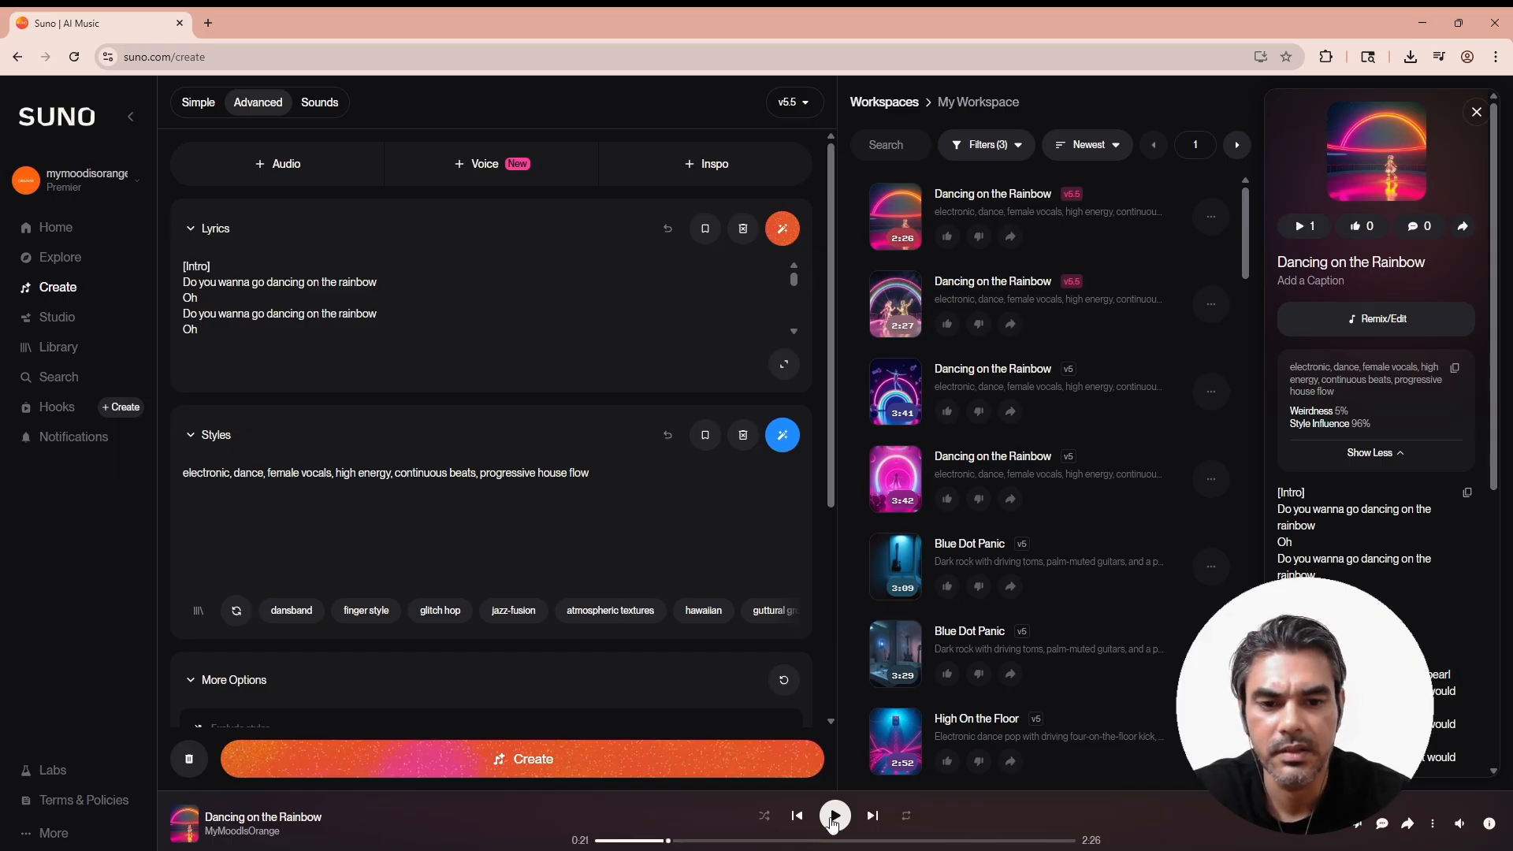
# Replay the fully rendered orange-arch v5.5 version, skip ahead through it to about 1:49, and pause it.
pyautogui.click(834, 817)
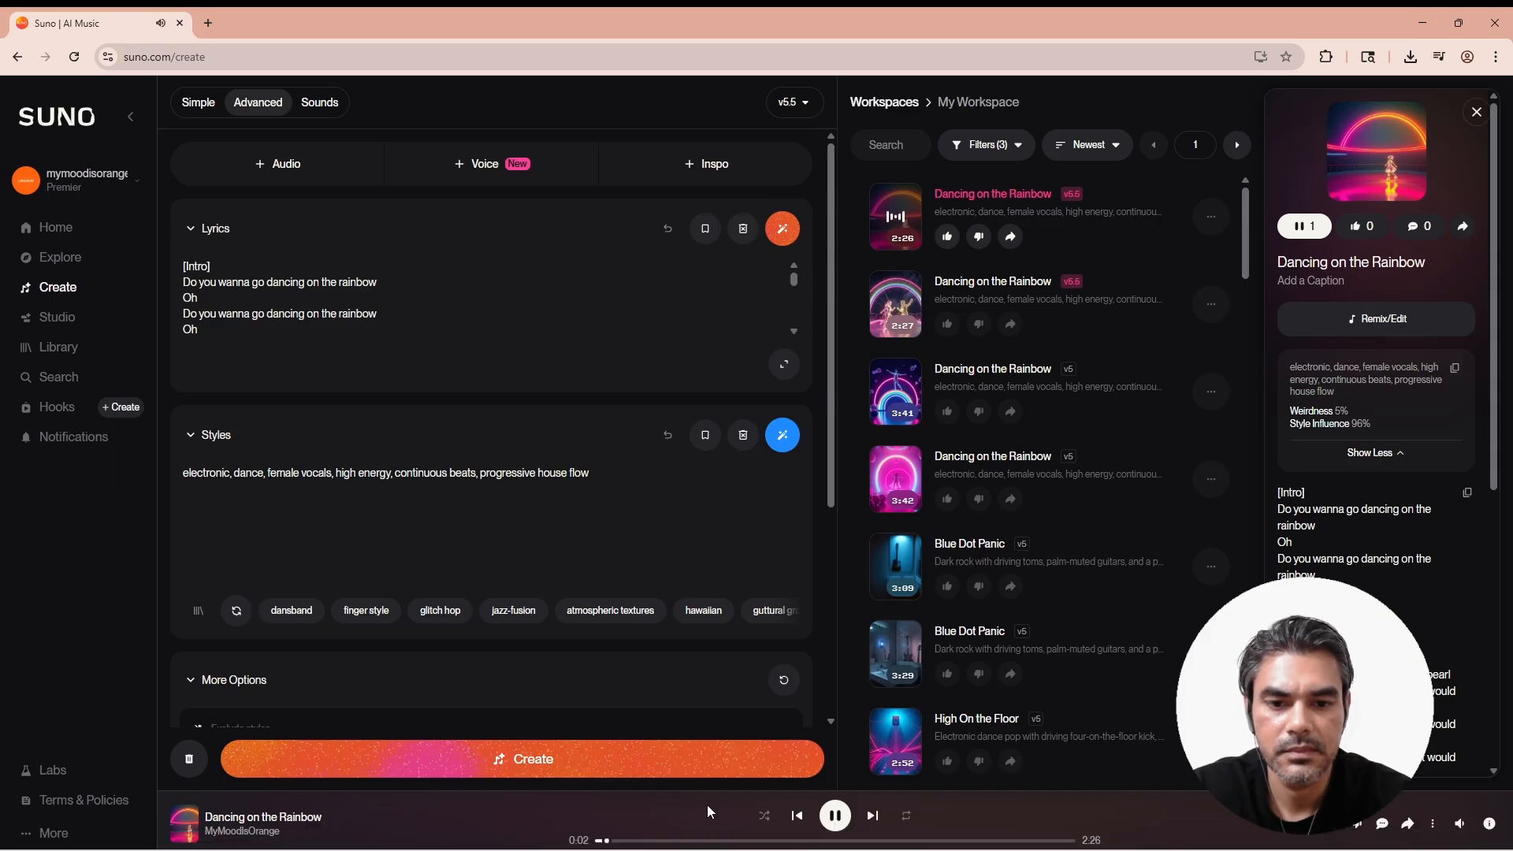
pyautogui.click(728, 841)
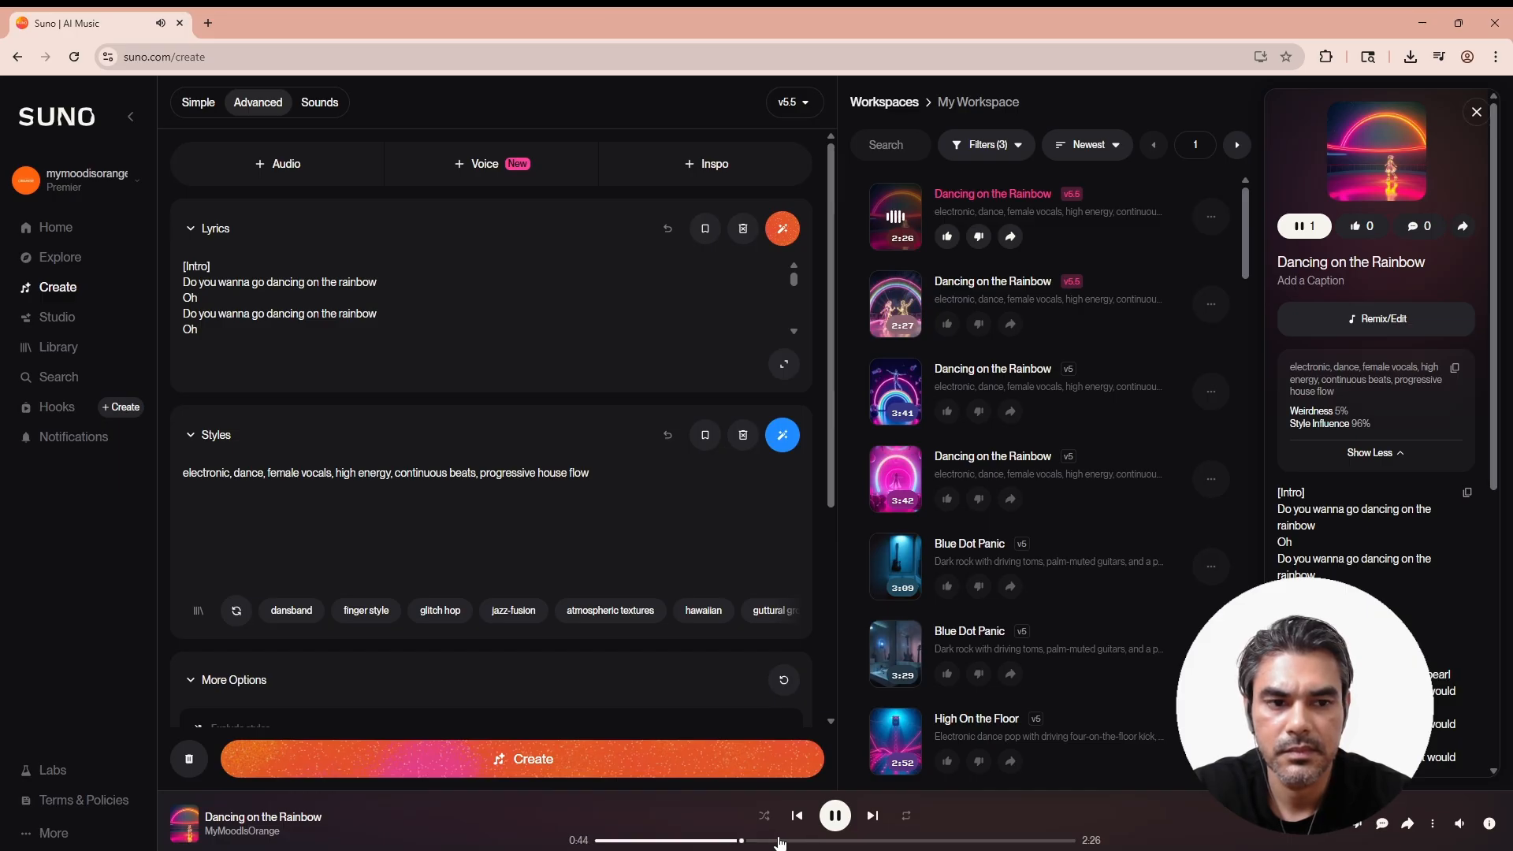
pyautogui.click(779, 841)
pyautogui.click(829, 841)
pyautogui.click(950, 842)
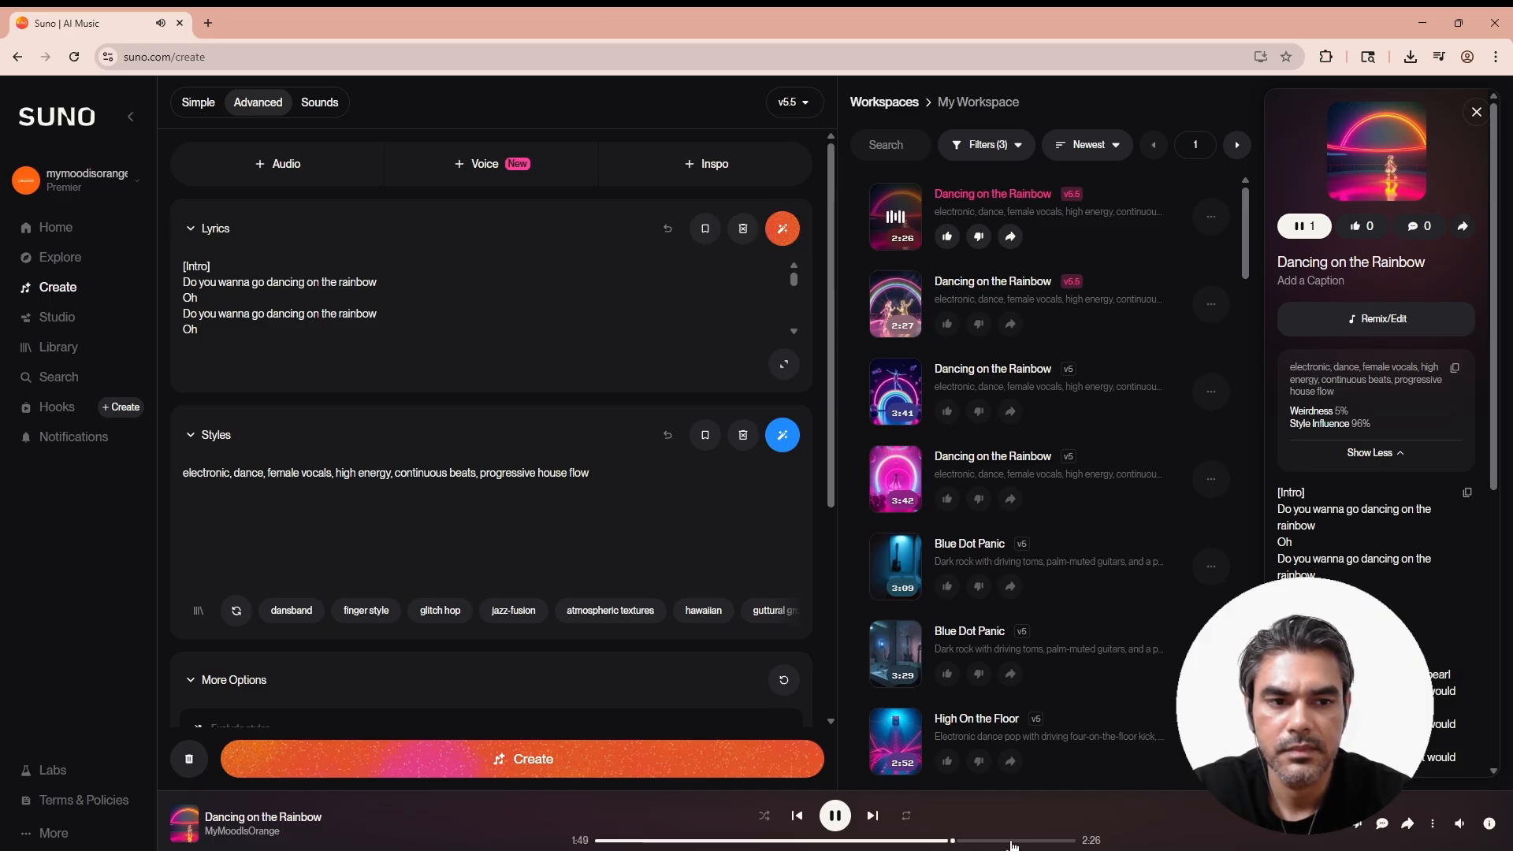
pyautogui.click(835, 816)
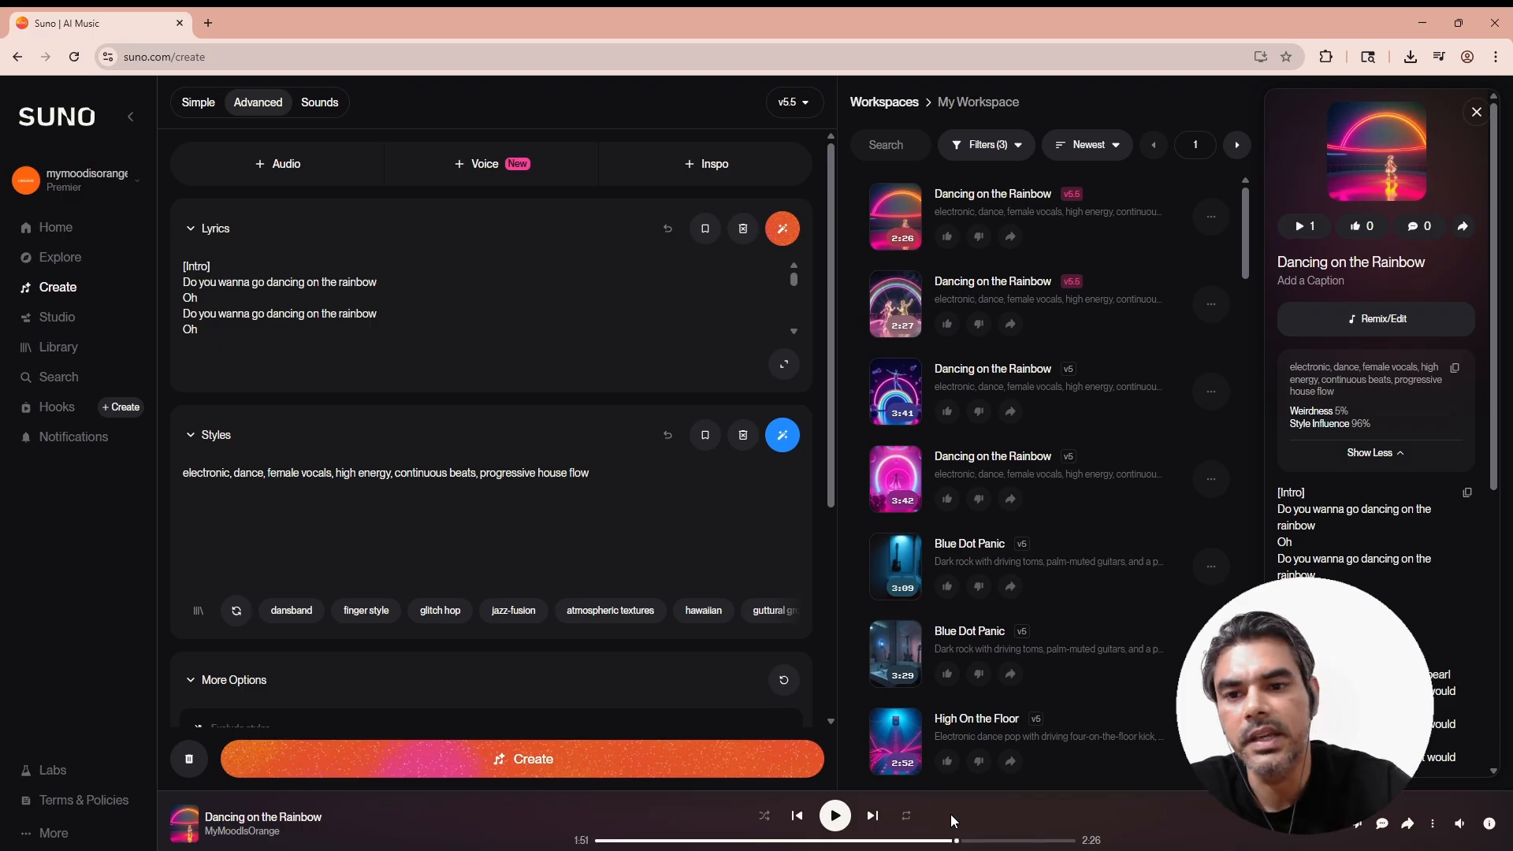
# Set Weirdness to 93% and generate "Dancing on the Rainbow" again with the v5.5 model.
pyautogui.scroll(-4, 532, 345)
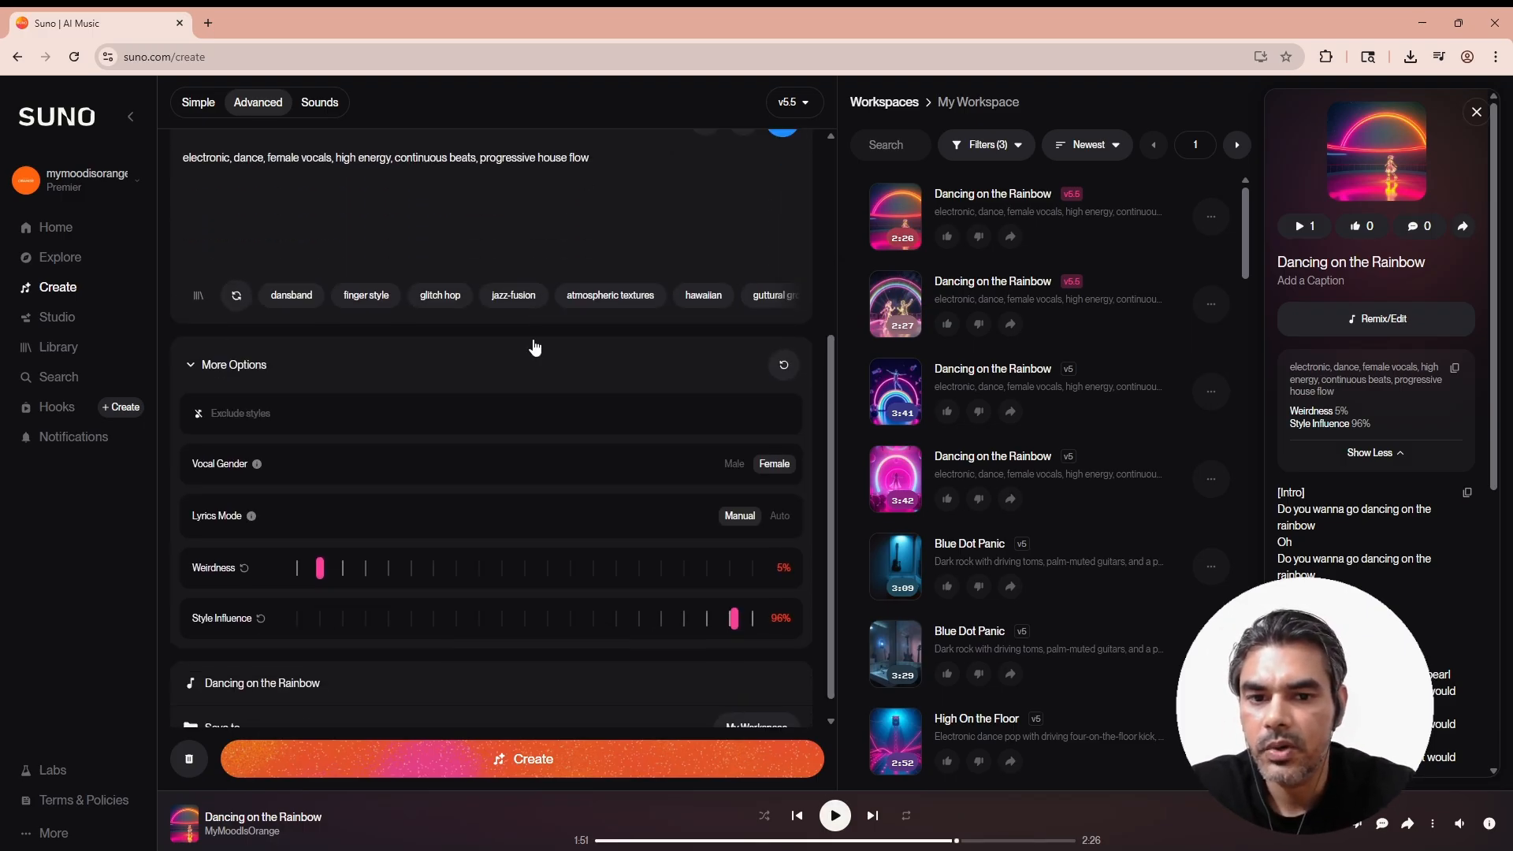
pyautogui.moveTo(319, 567); pyautogui.dragTo(722, 569)
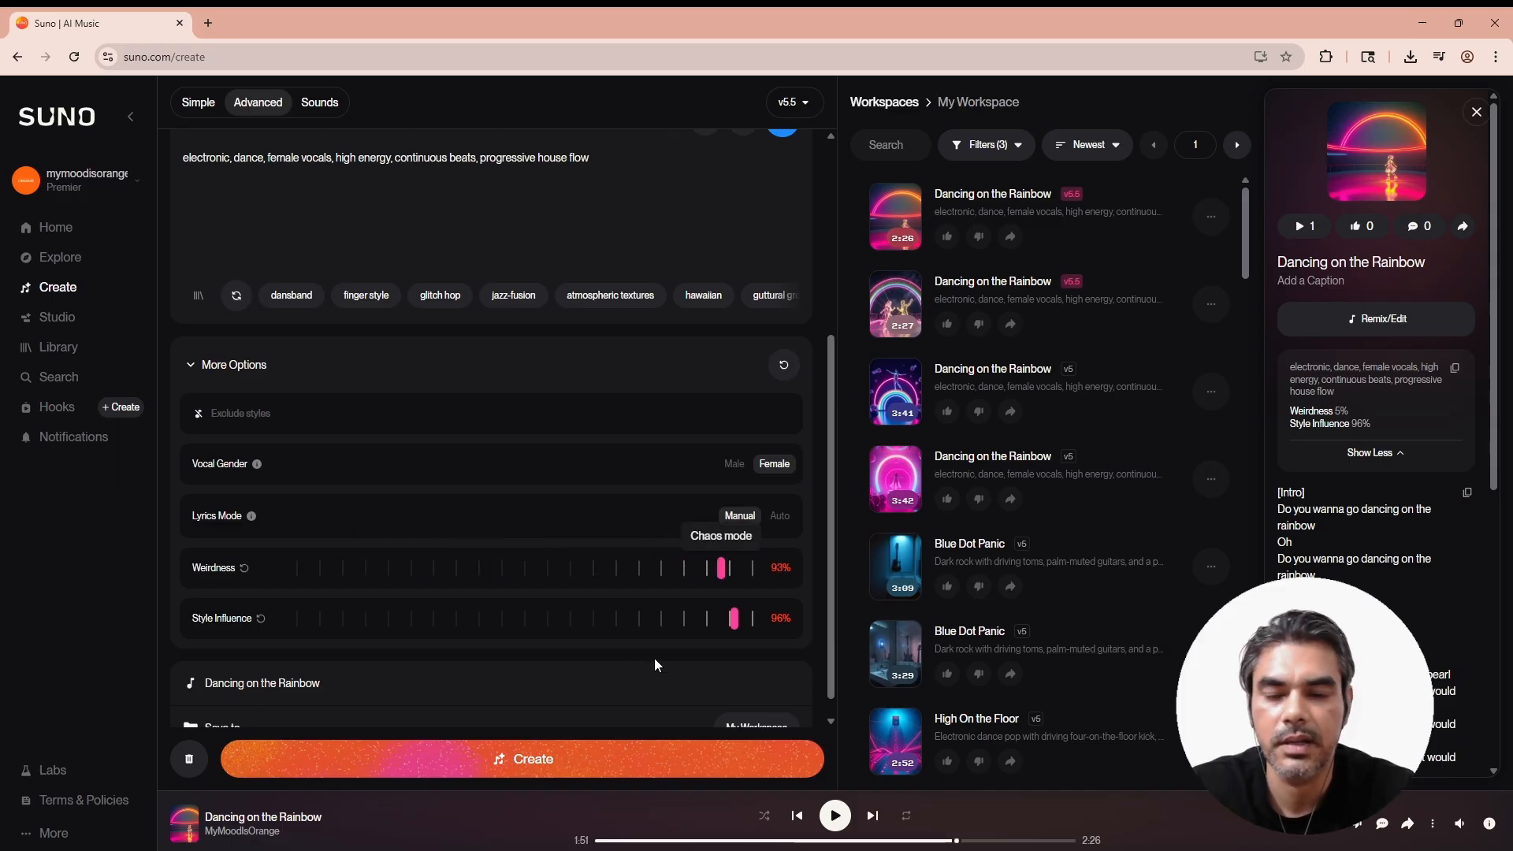
pyautogui.click(541, 761)
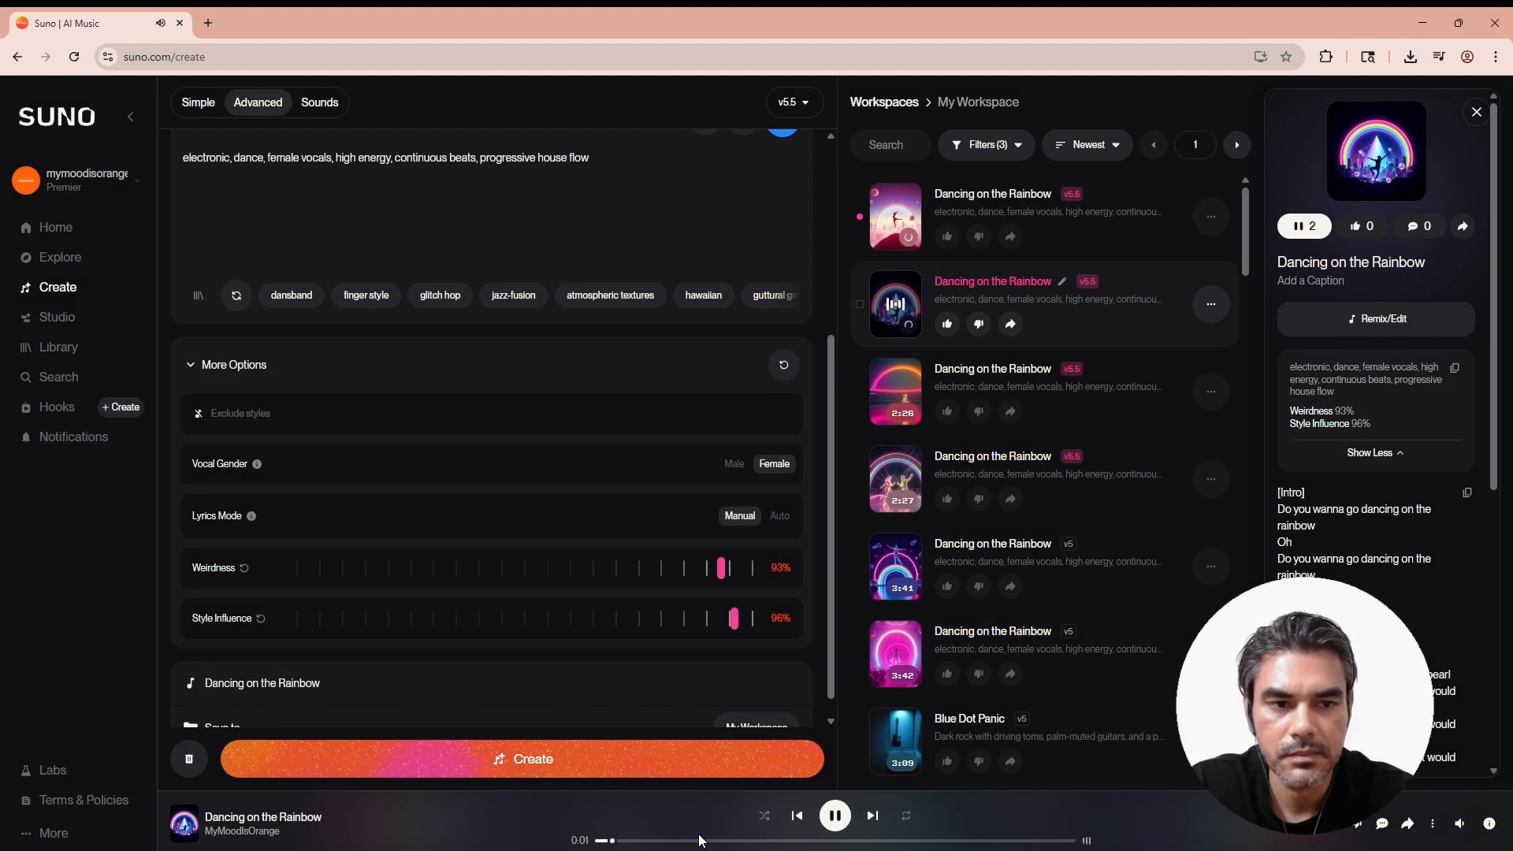
# Sample successive parts of the 93% weirdness version with the rainbow-and-crystal cover, and pause it.
pyautogui.moveTo(673, 835)
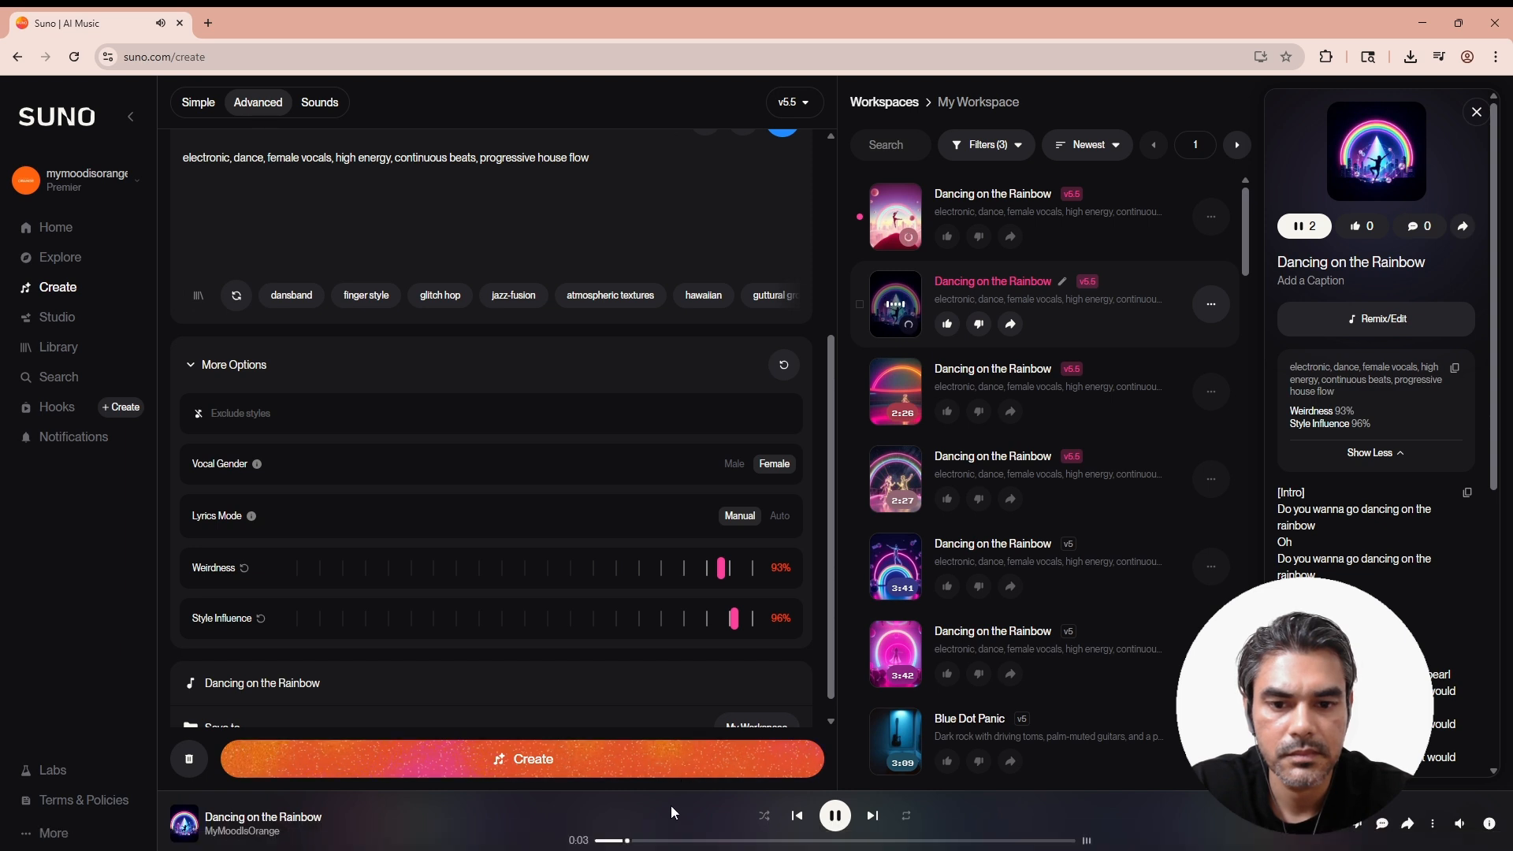
pyautogui.click(678, 840)
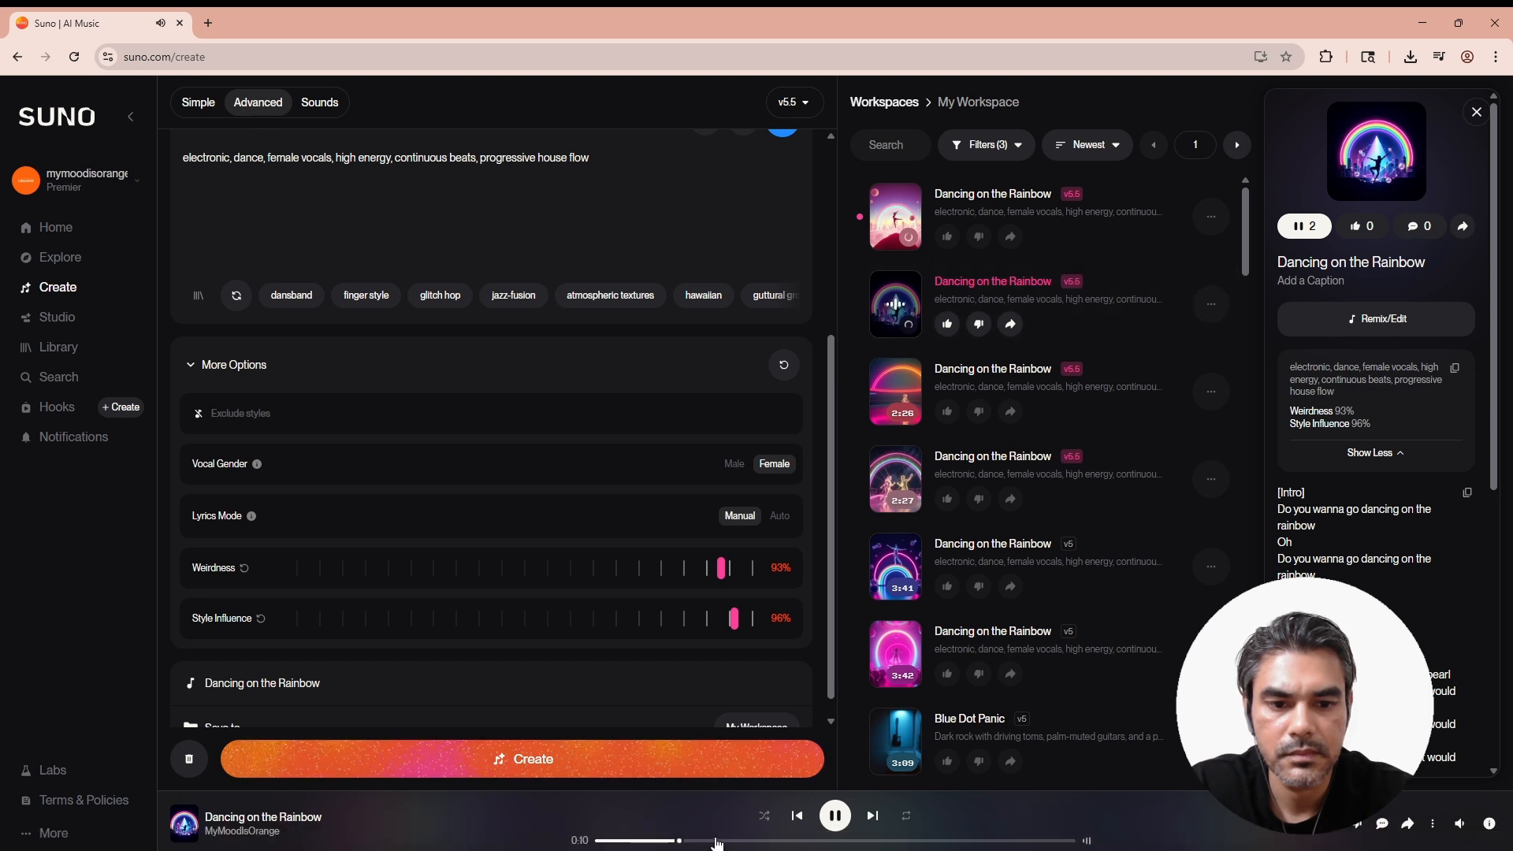
pyautogui.click(719, 841)
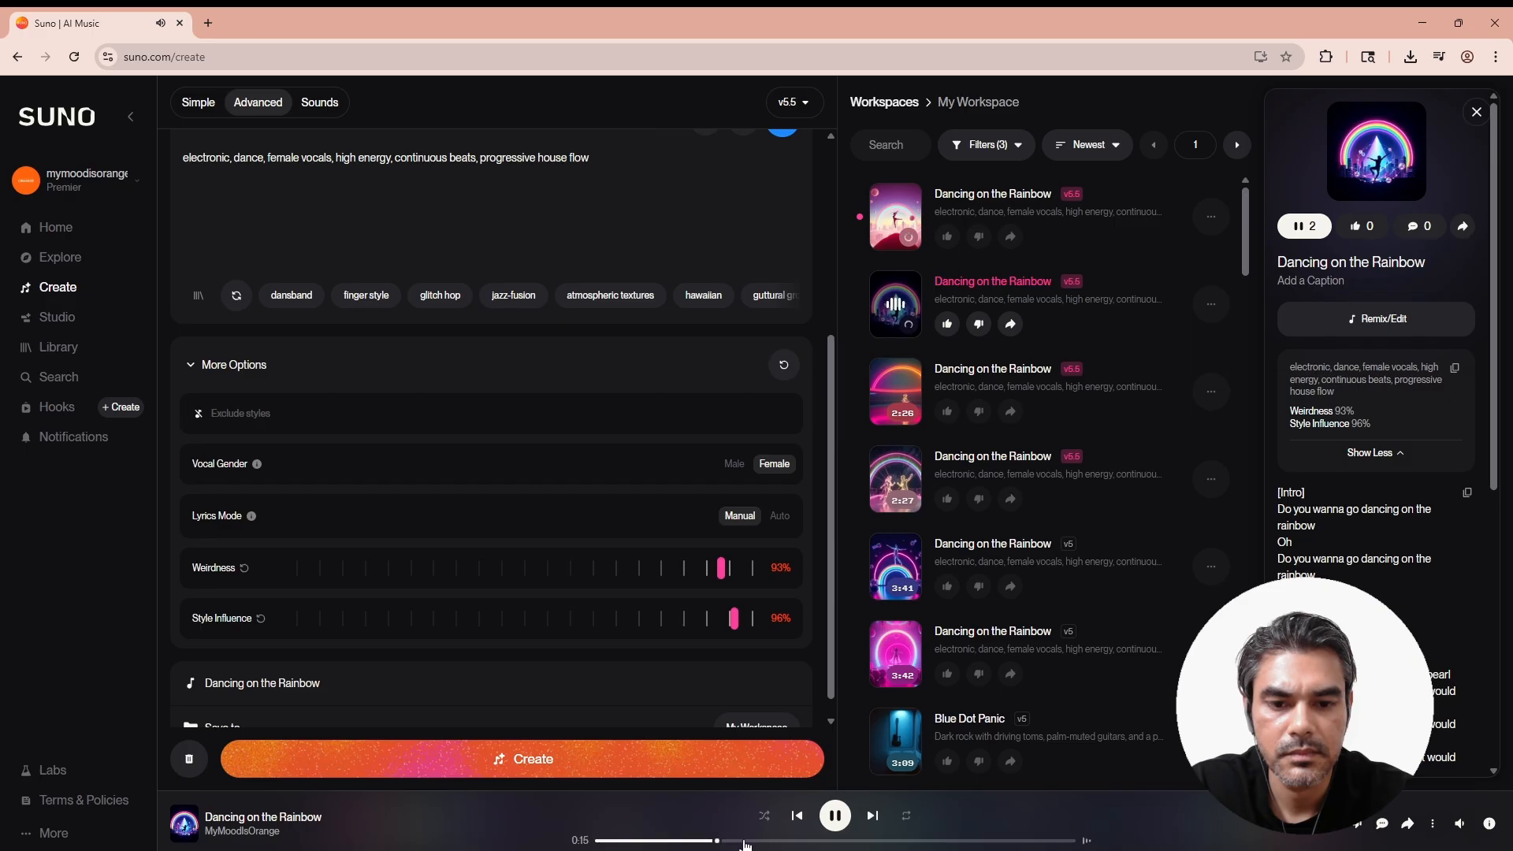
pyautogui.click(816, 841)
pyautogui.click(832, 841)
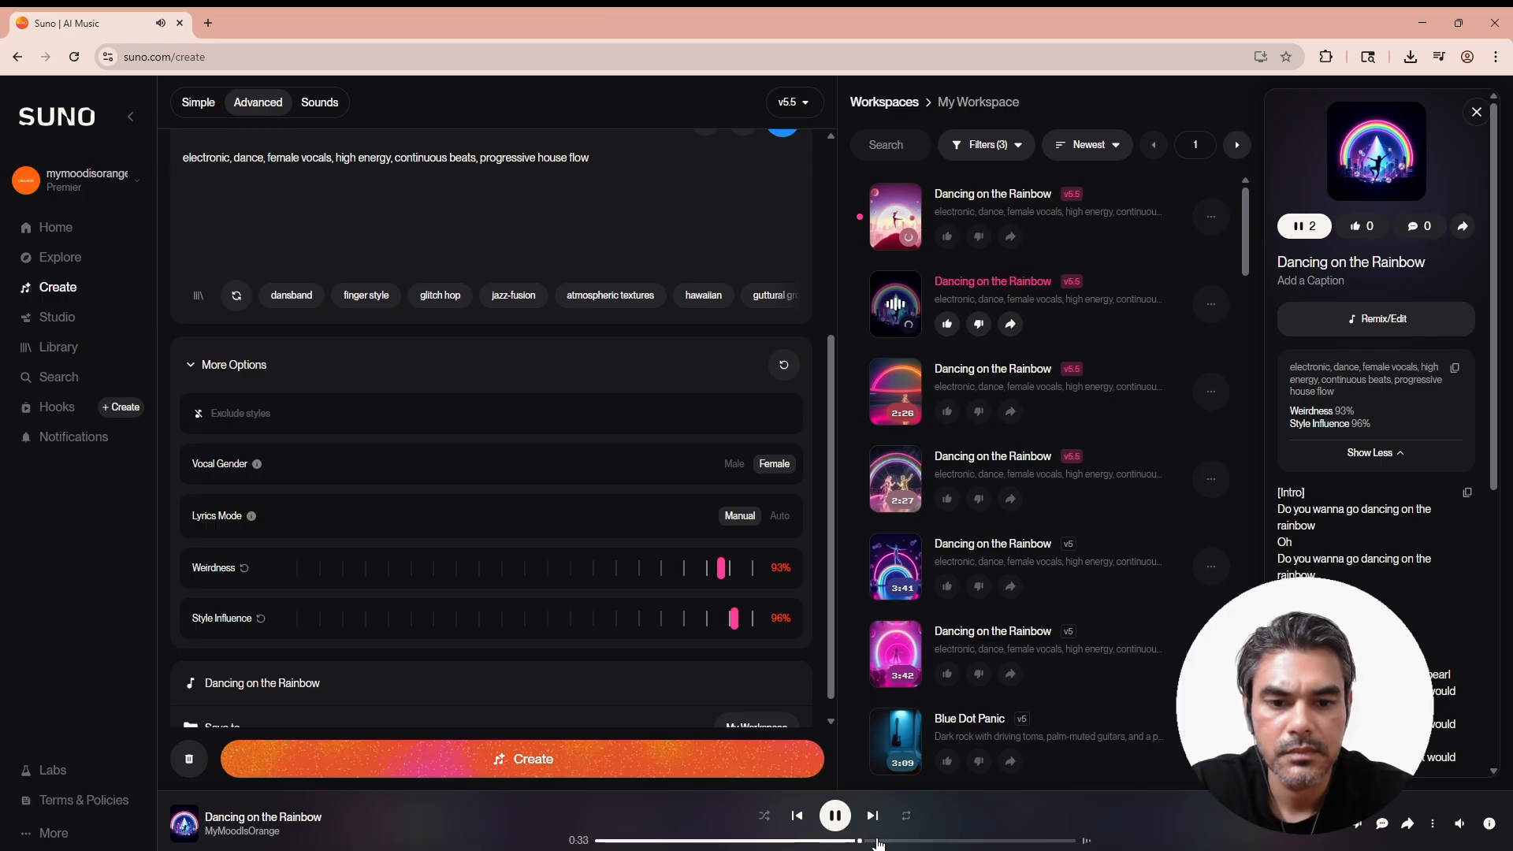
pyautogui.click(955, 840)
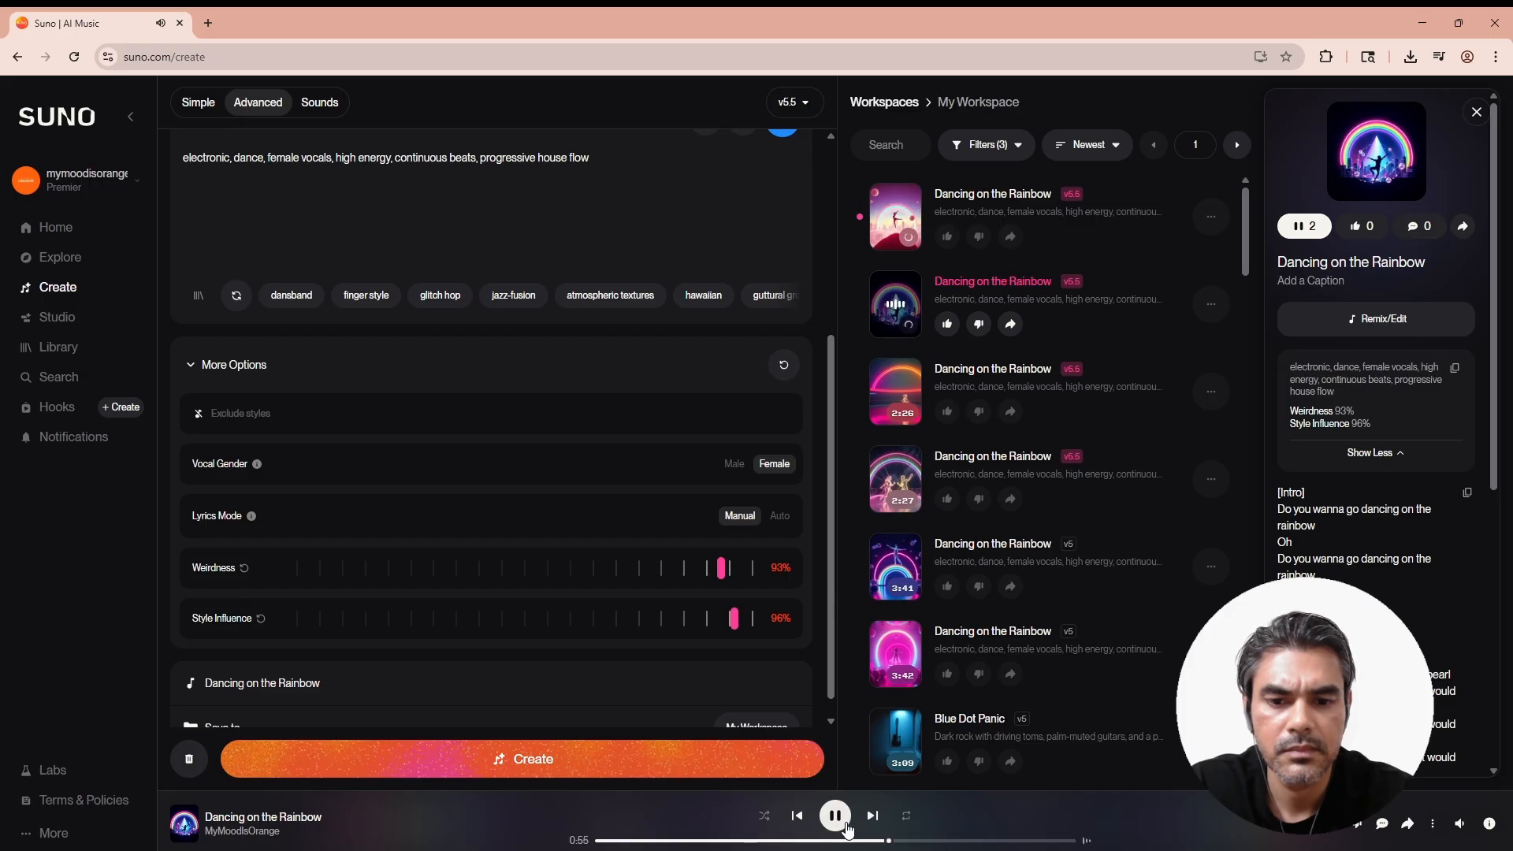
pyautogui.click(846, 825)
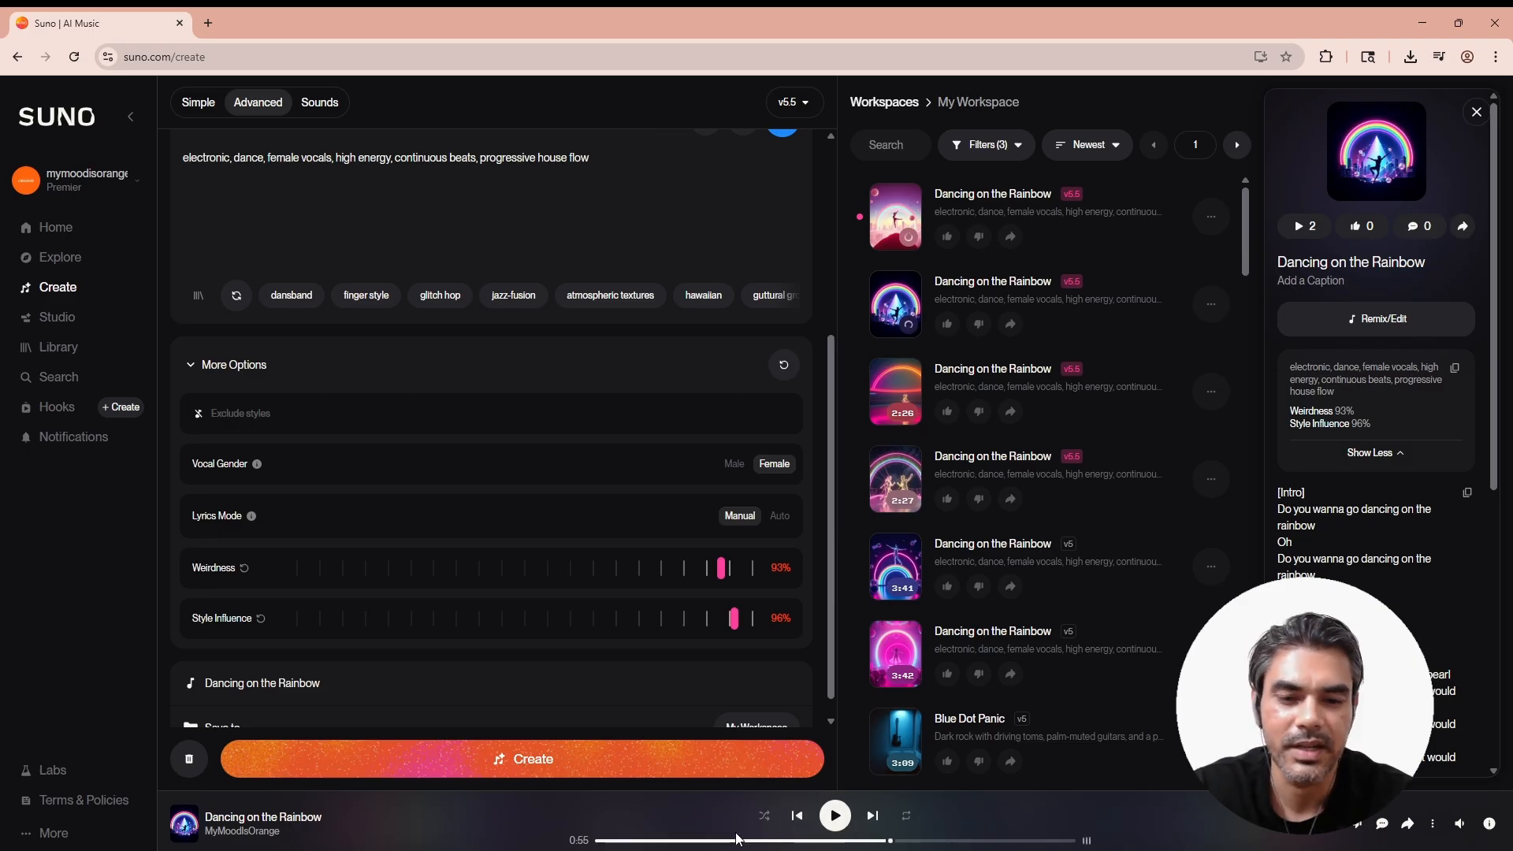
# Return the rainbow-and-crystal version to its start, replay the opening seconds, and pause it.
pyautogui.click(598, 842)
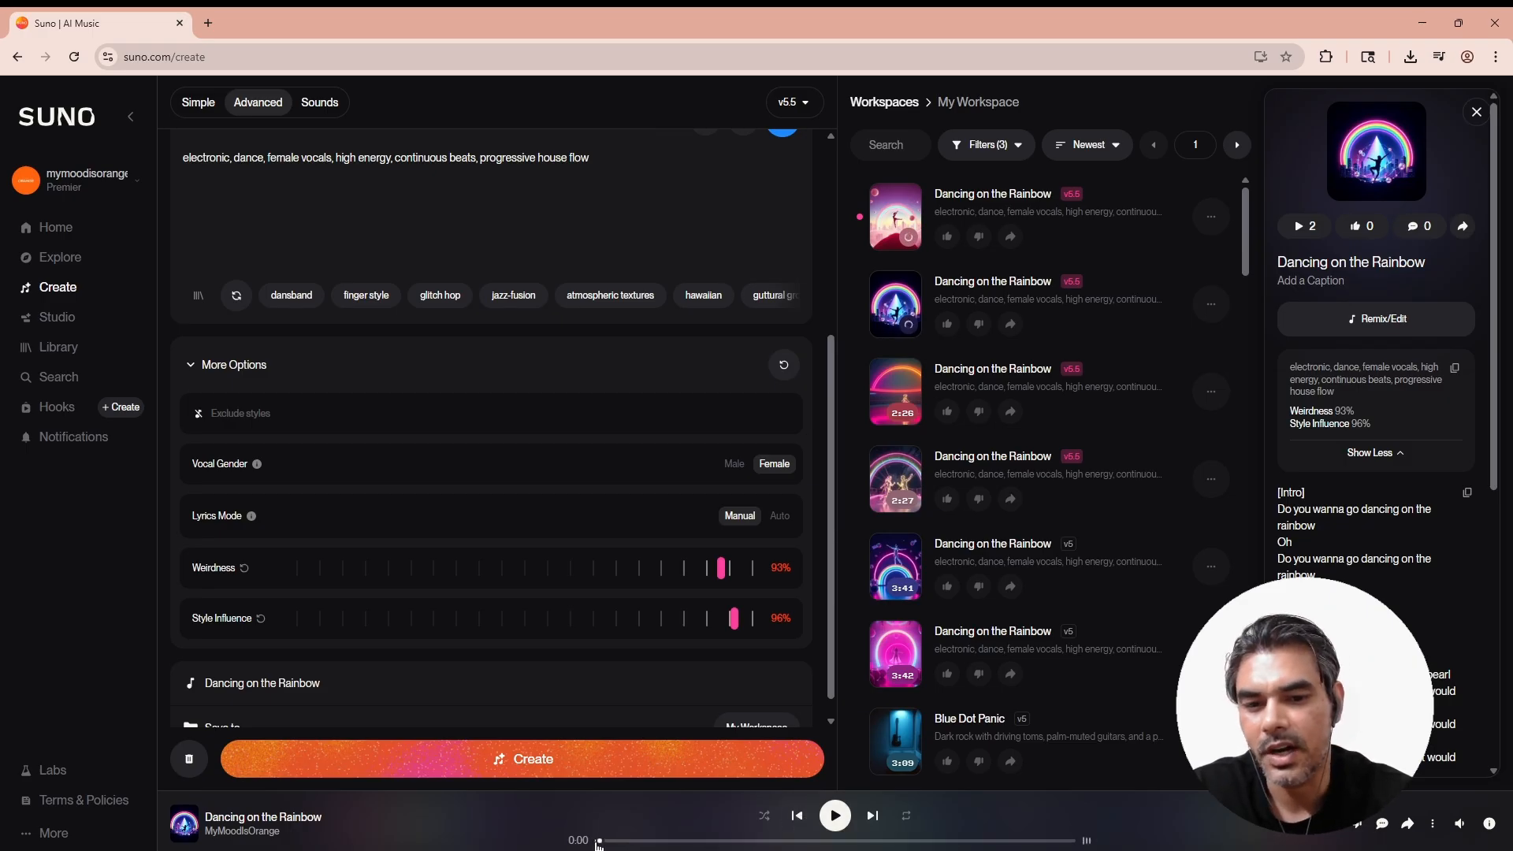
pyautogui.click(834, 816)
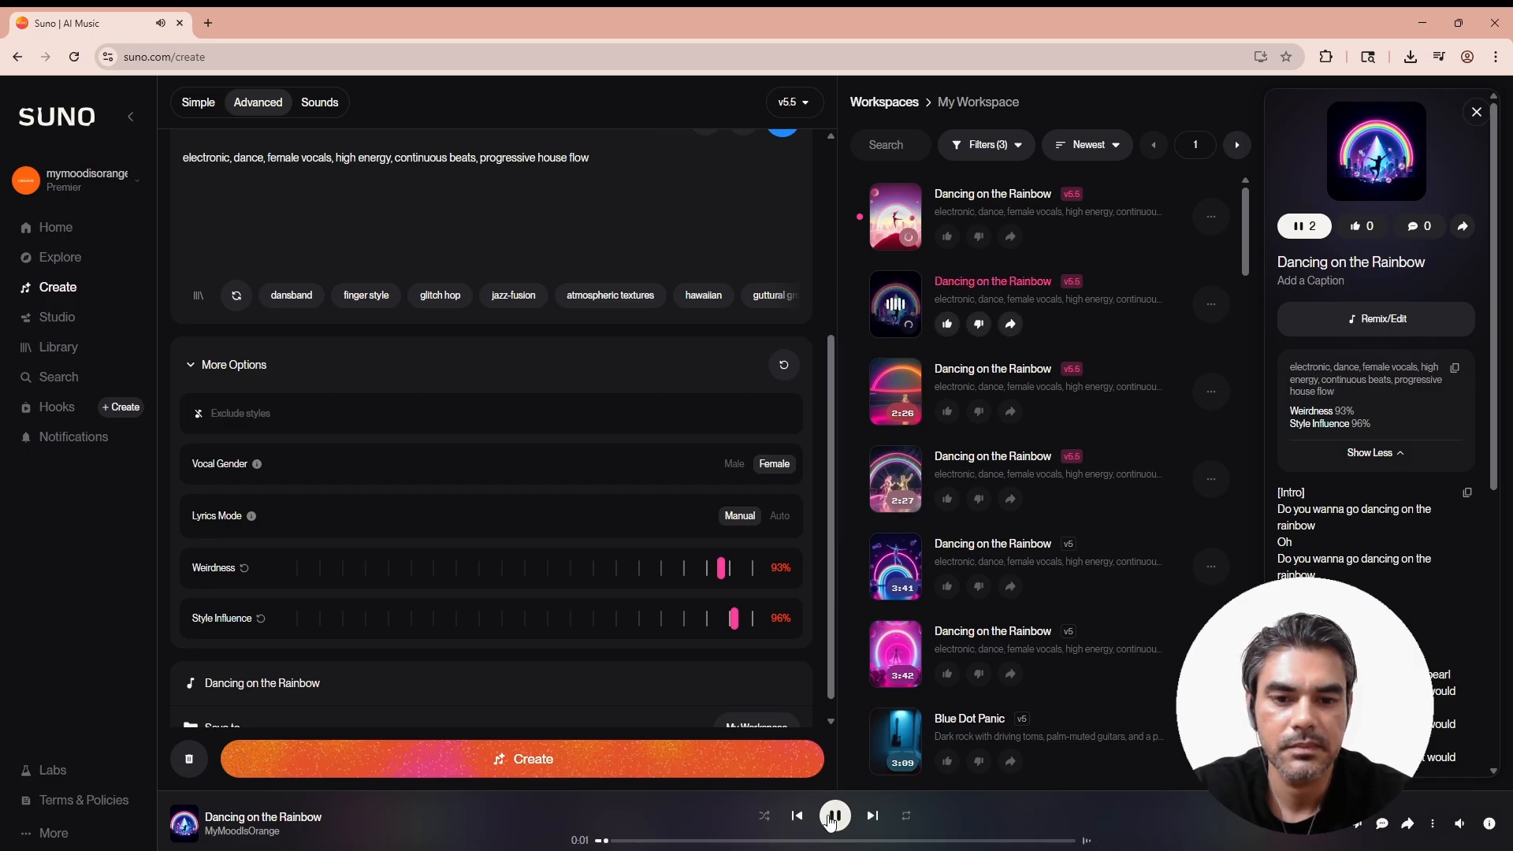
pyautogui.click(830, 821)
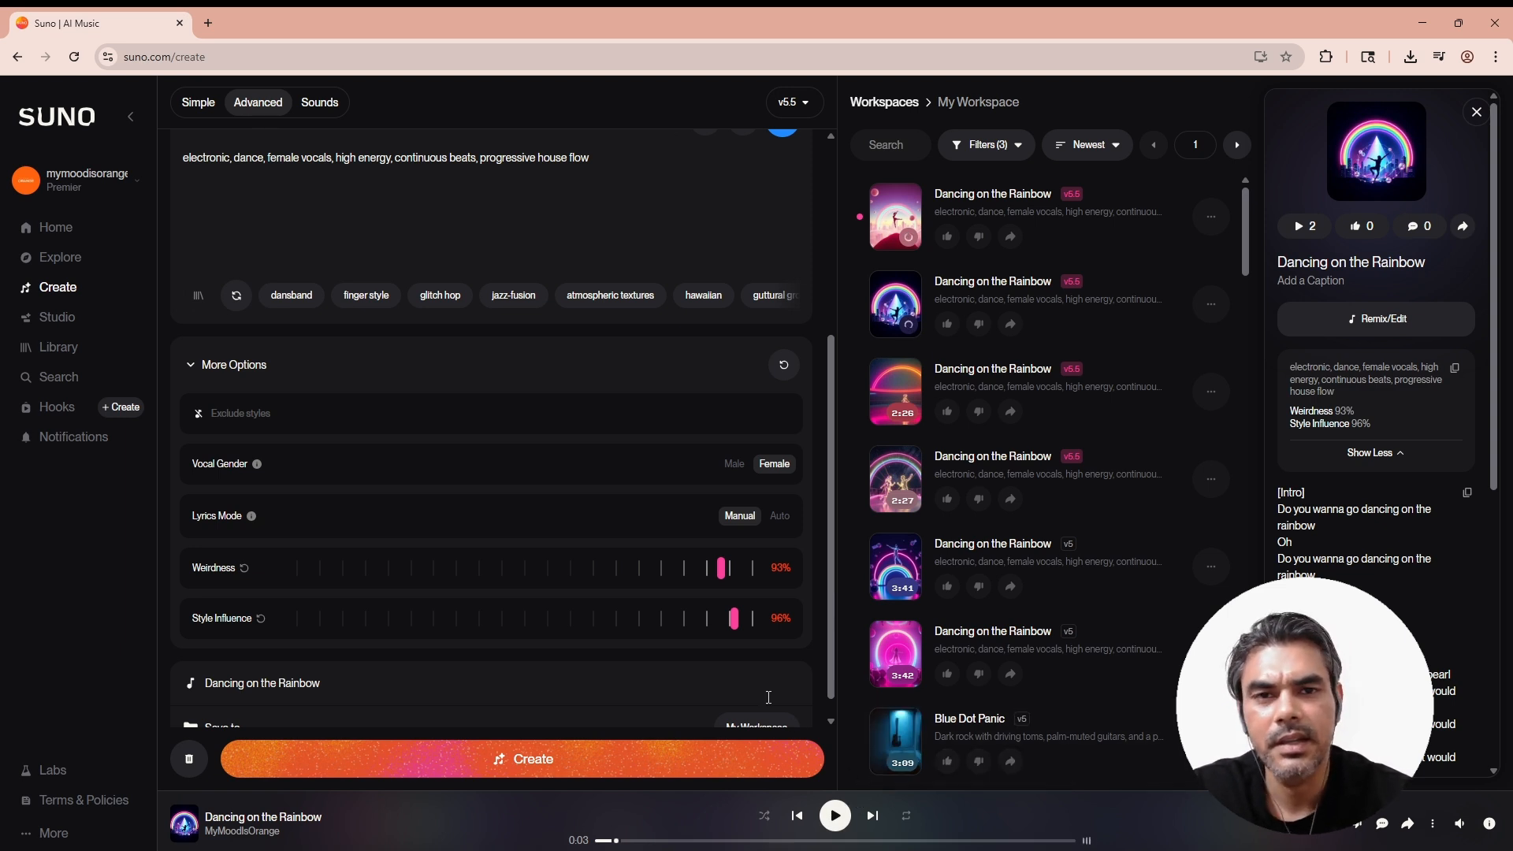
pyautogui.moveTo(737, 597)
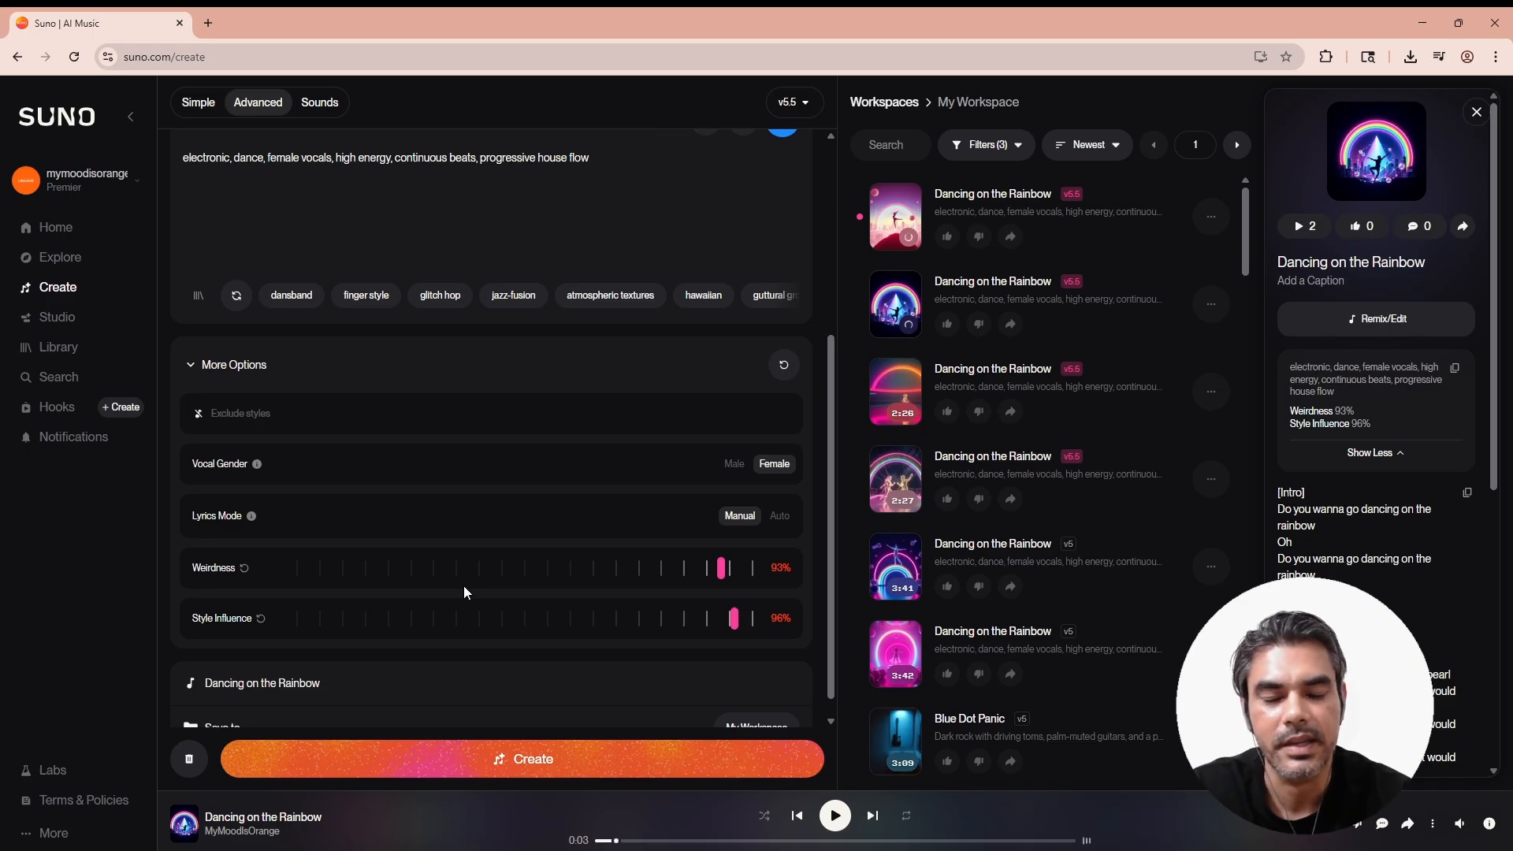
# Sample the other 93% weirdness version, with the dancer-on-a-hill cover, and switch song creation to Simple mode.
pyautogui.click(895, 217)
pyautogui.scroll(4, 448, 607)
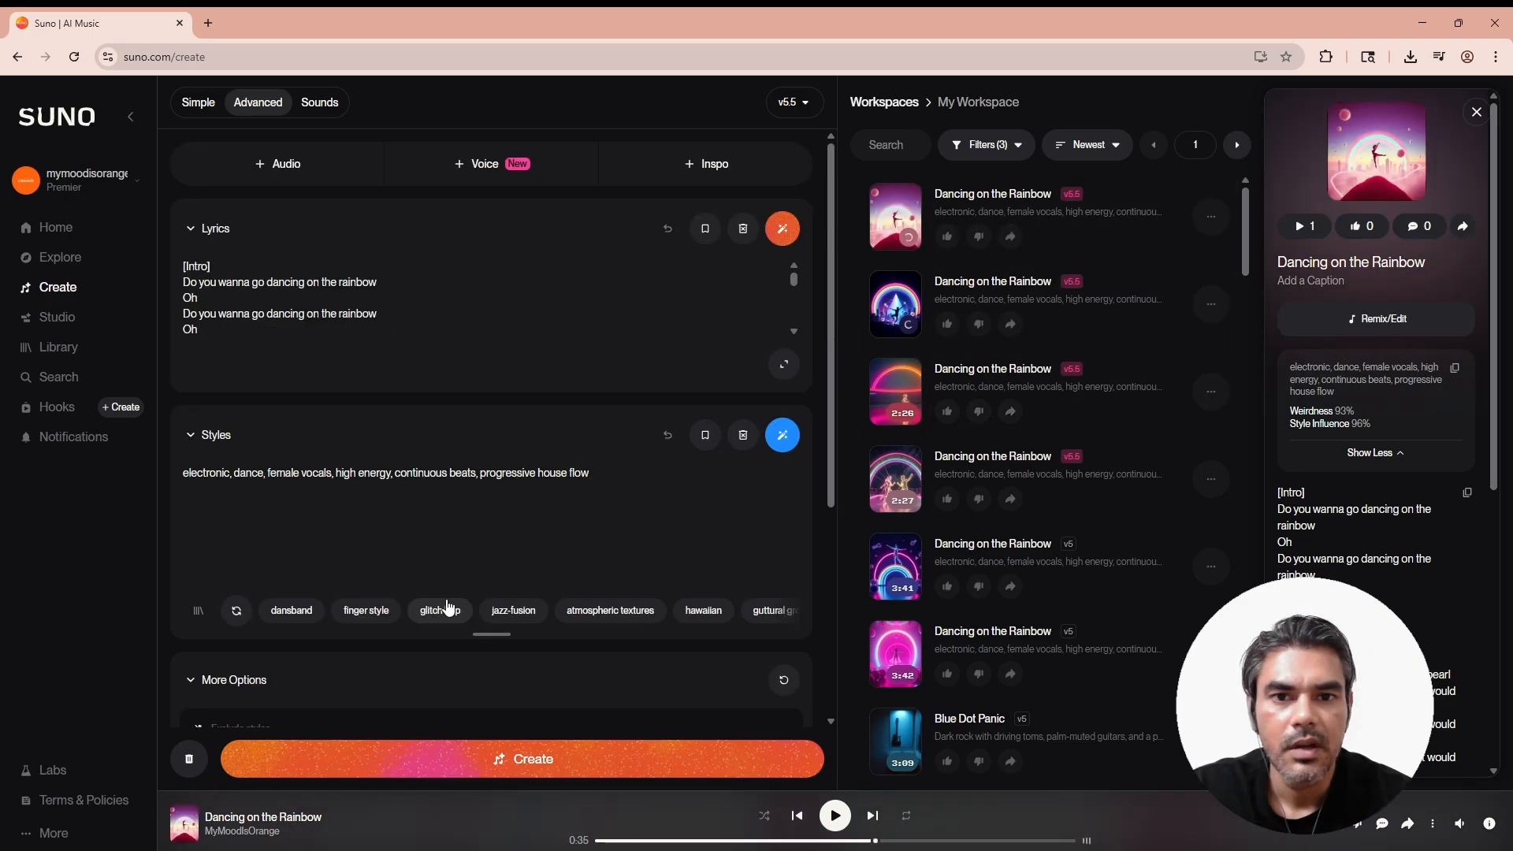
pyautogui.click(197, 103)
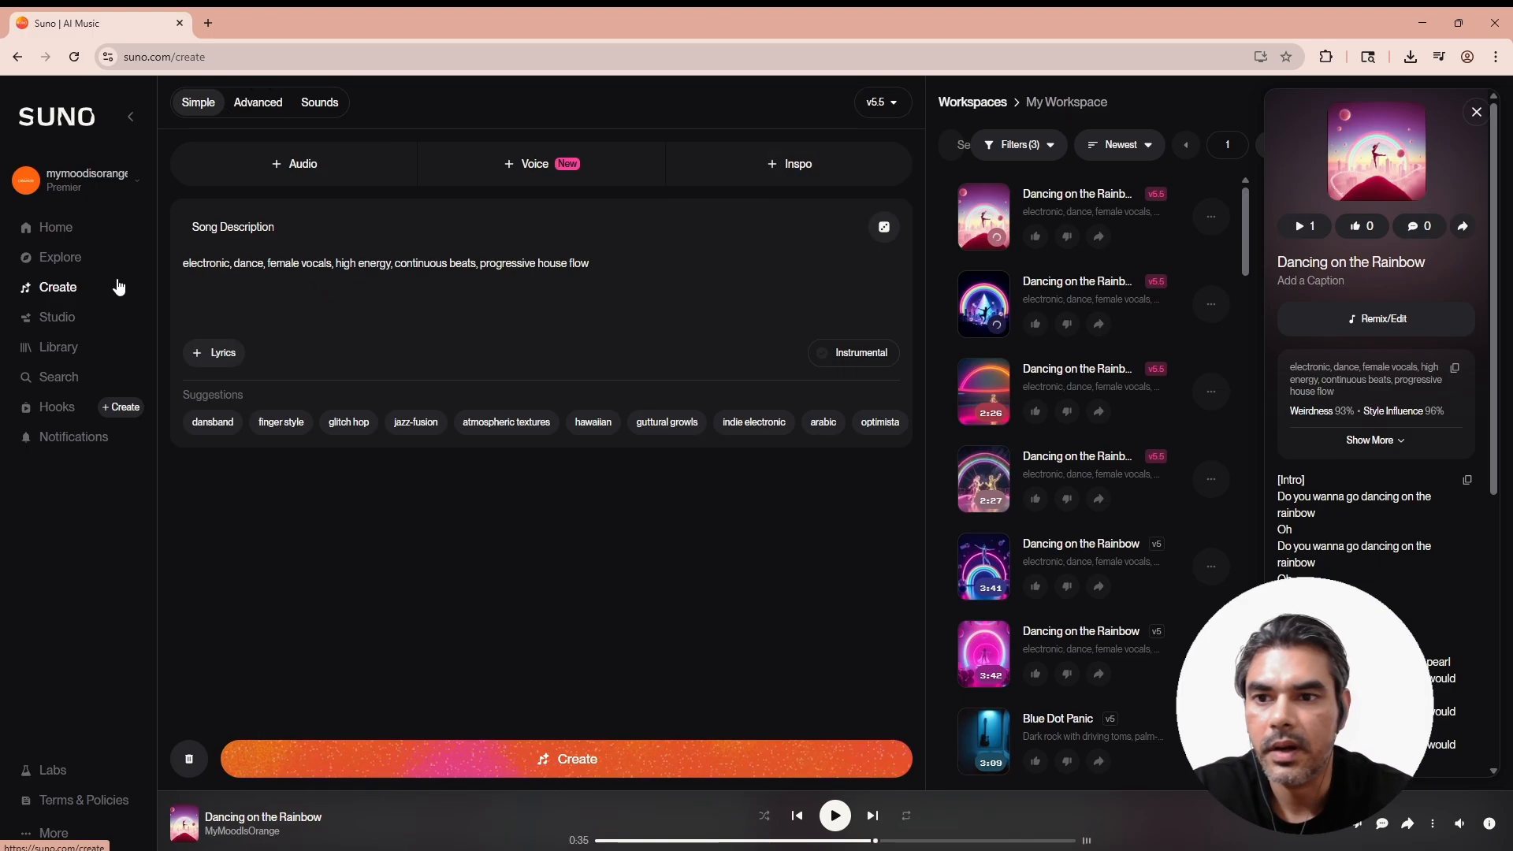
# Open the Library, look through the songs and playlists, and return to the songs list.
pyautogui.click(68, 351)
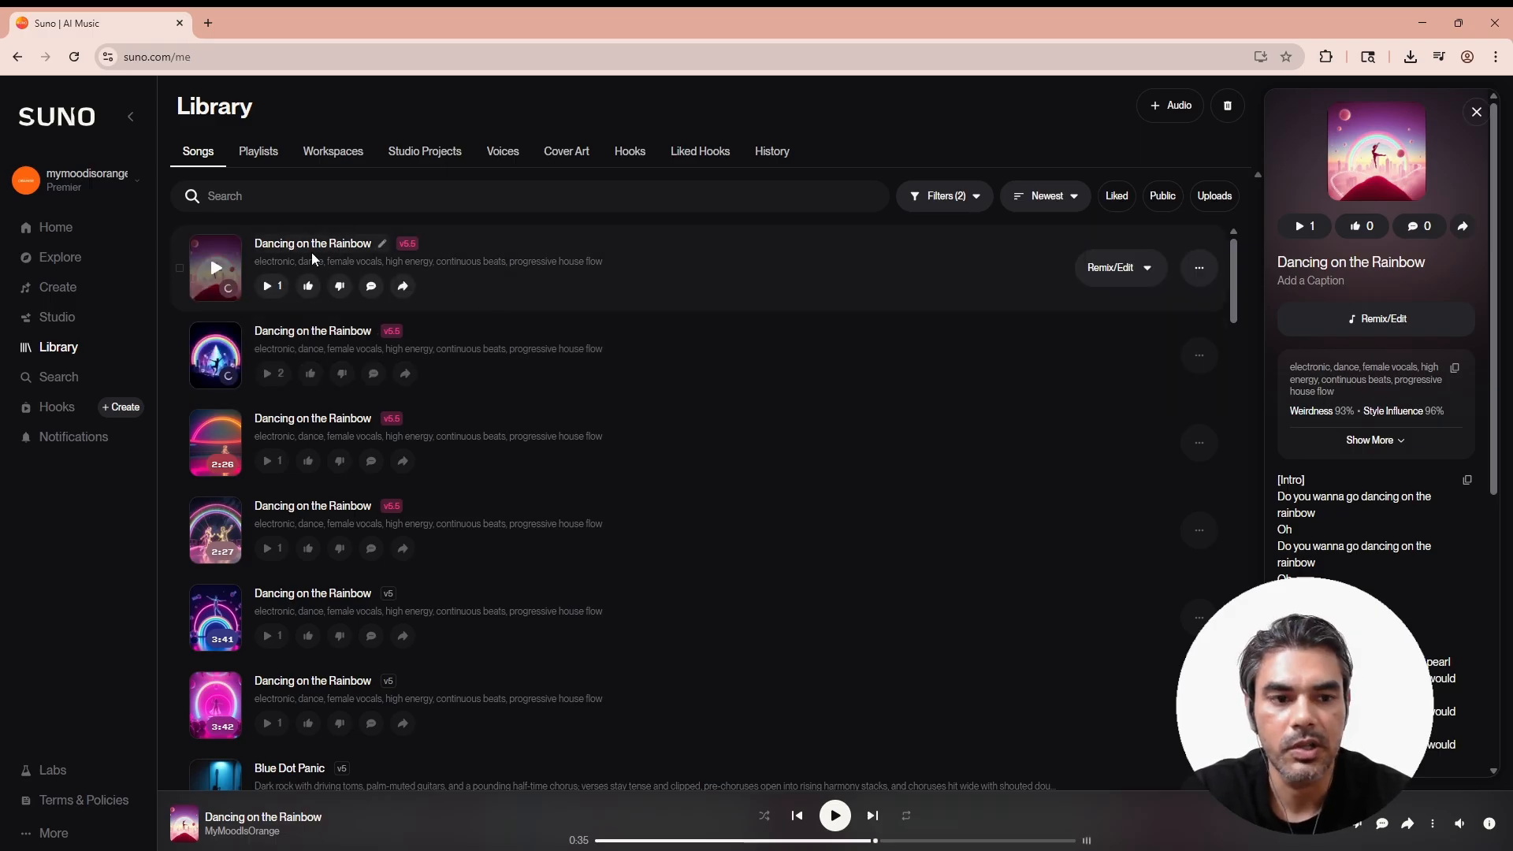
pyautogui.scroll(-15, 498, 424)
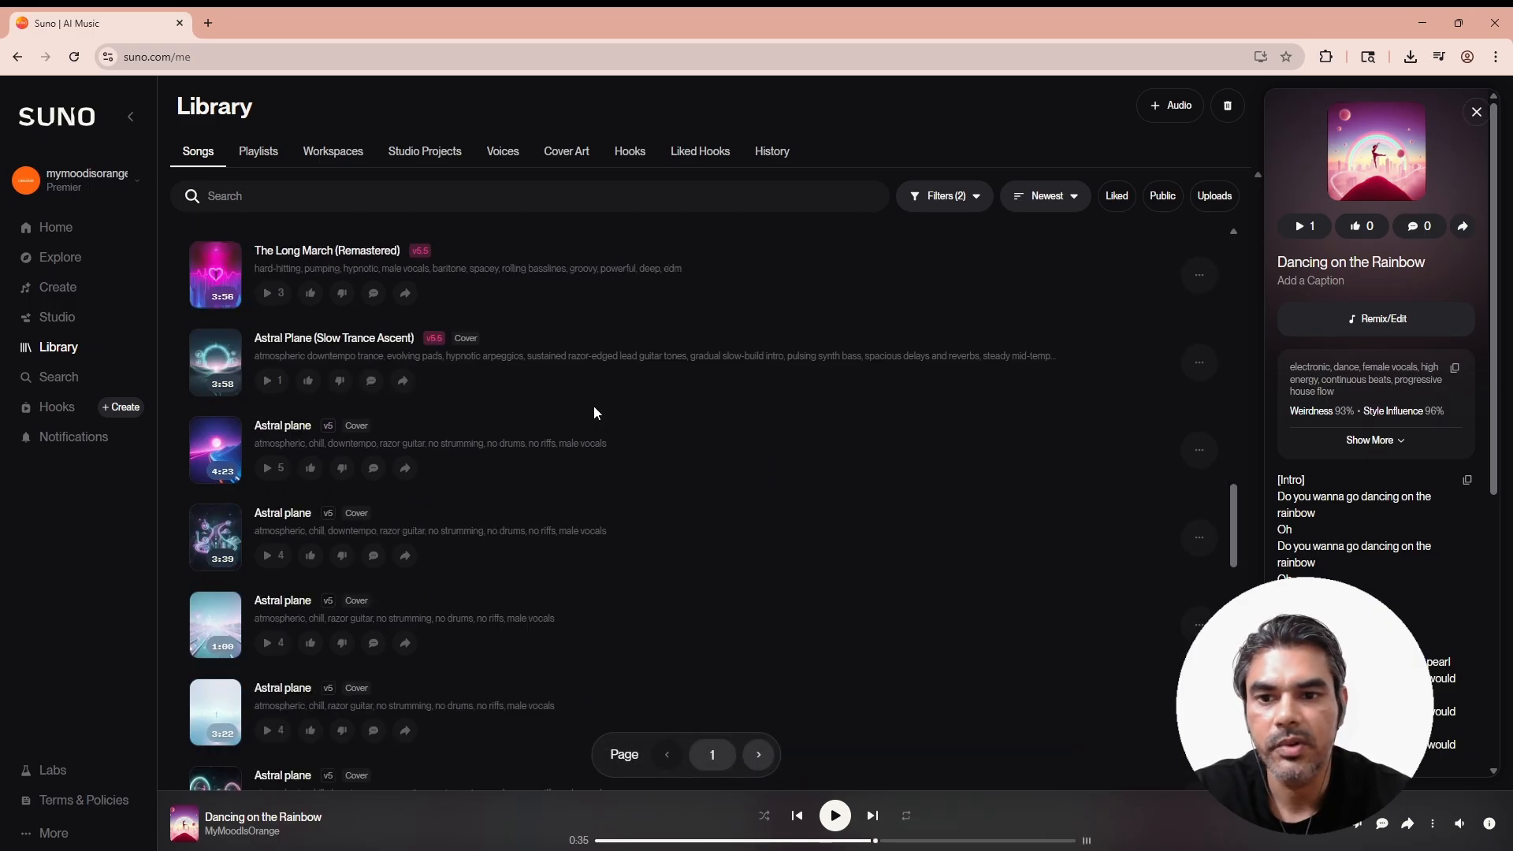
pyautogui.scroll(5, 594, 405)
pyautogui.scroll(10, 593, 405)
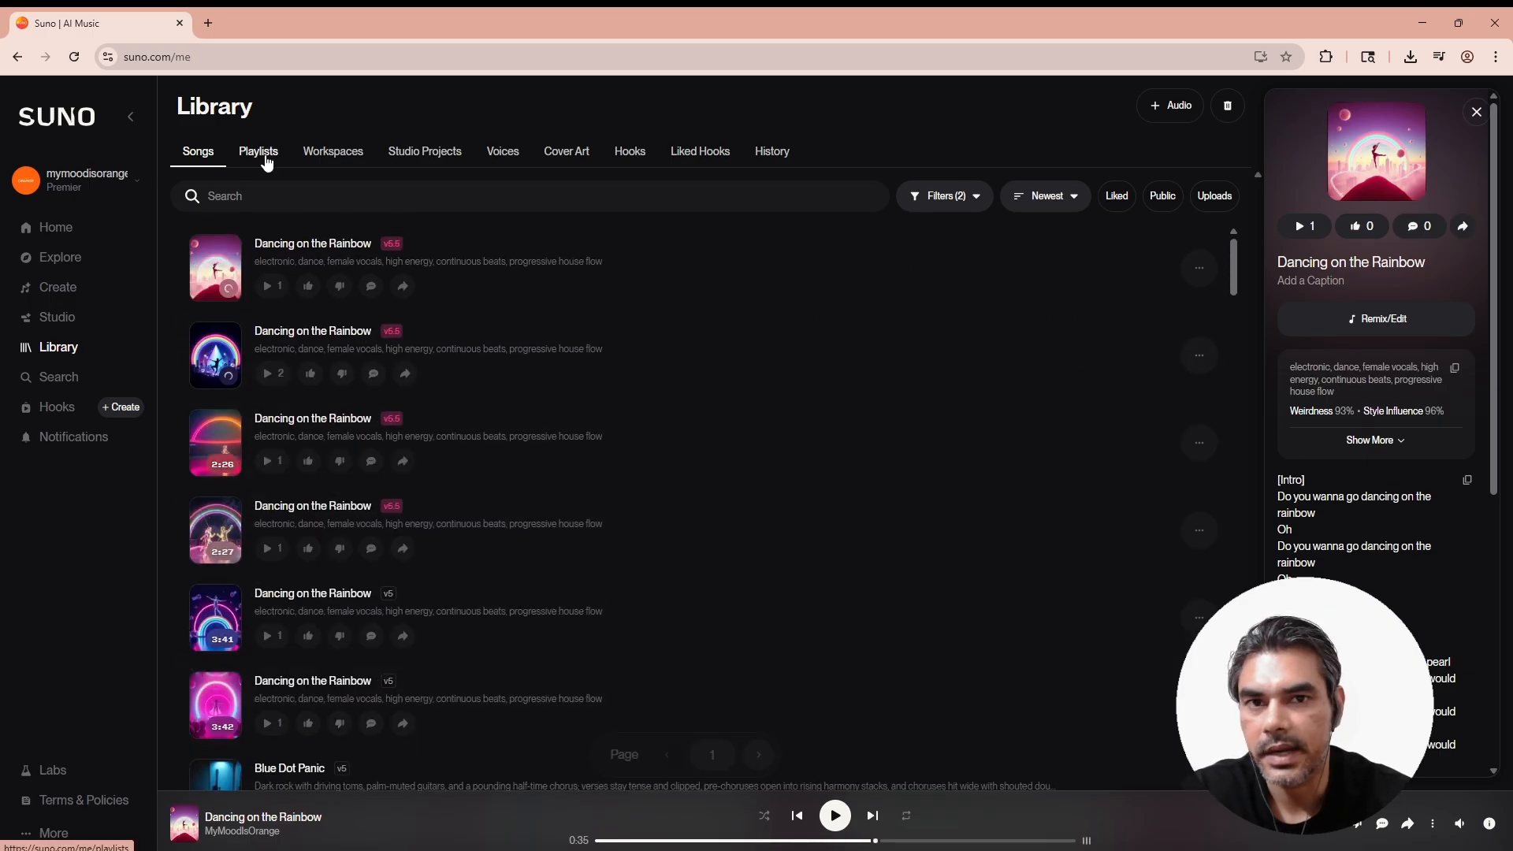
pyautogui.click(267, 158)
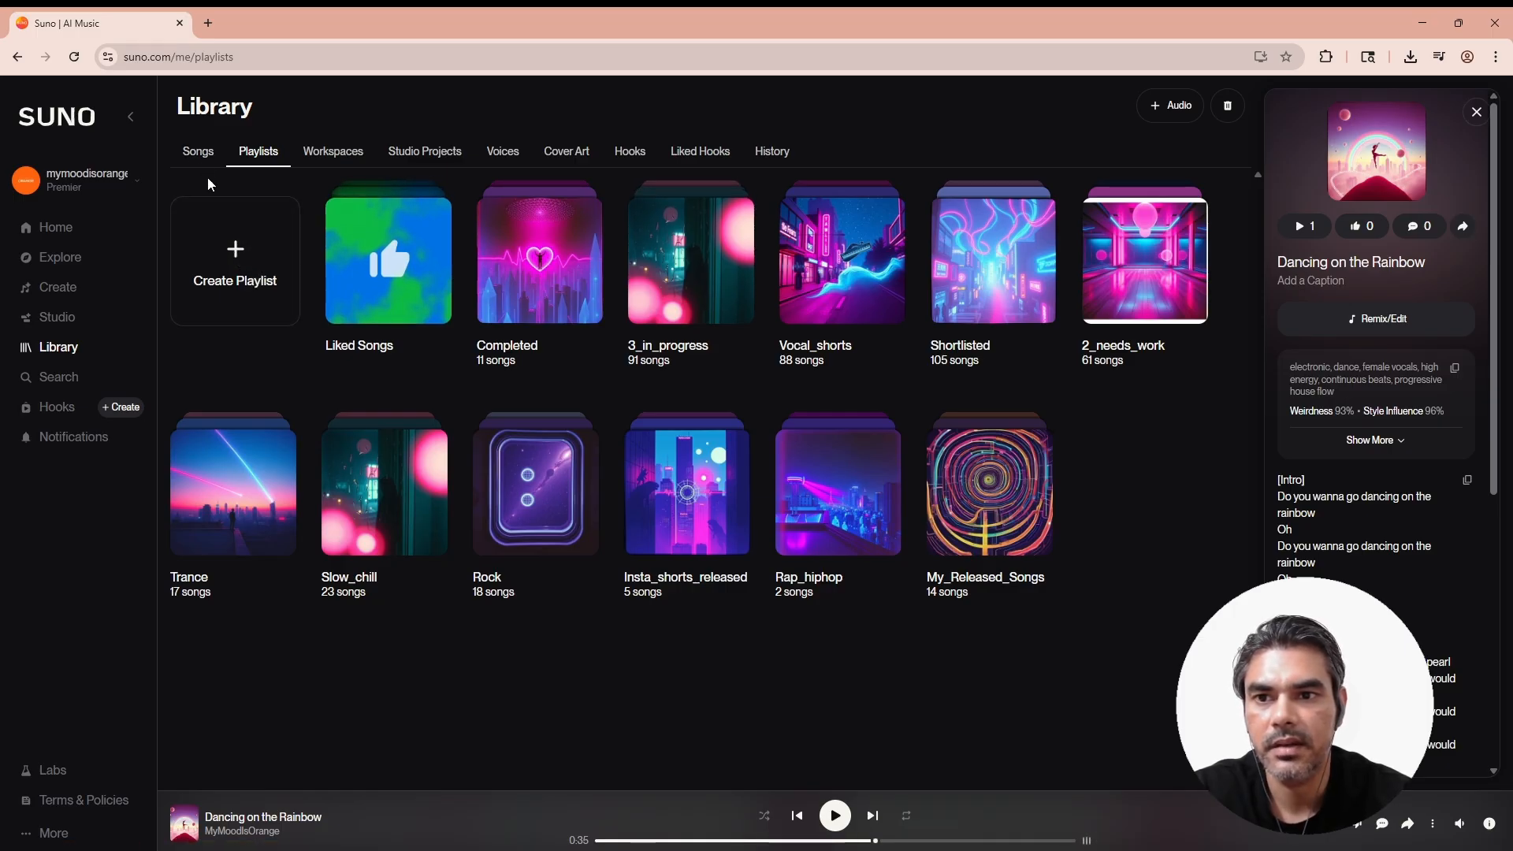
pyautogui.click(198, 151)
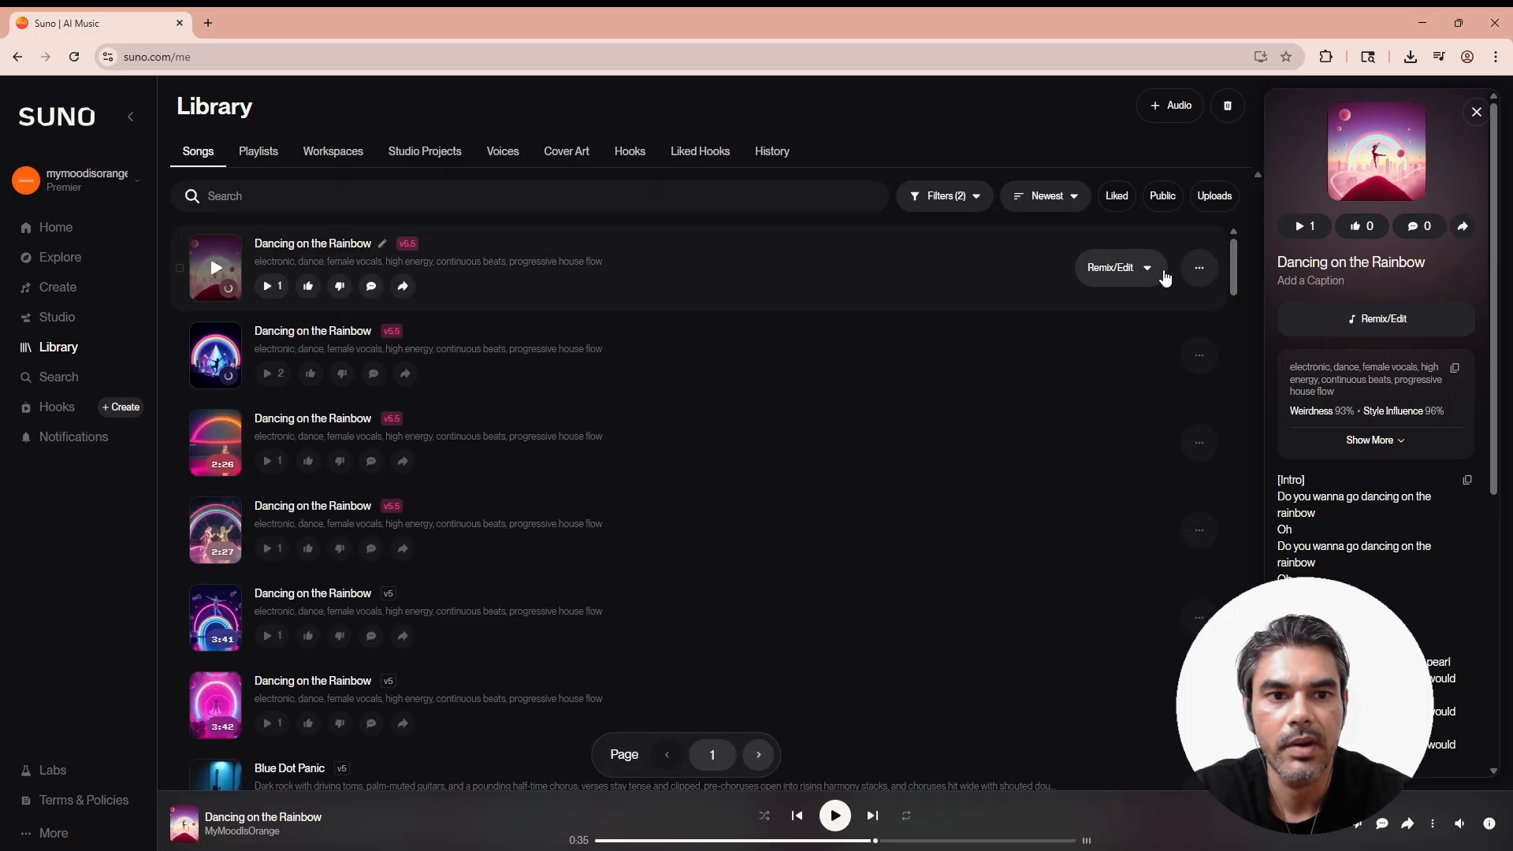
# Start a Cover remix from the v5 version of "Dancing on the Rainbow" with the pink cover.
pyautogui.click(1202, 270)
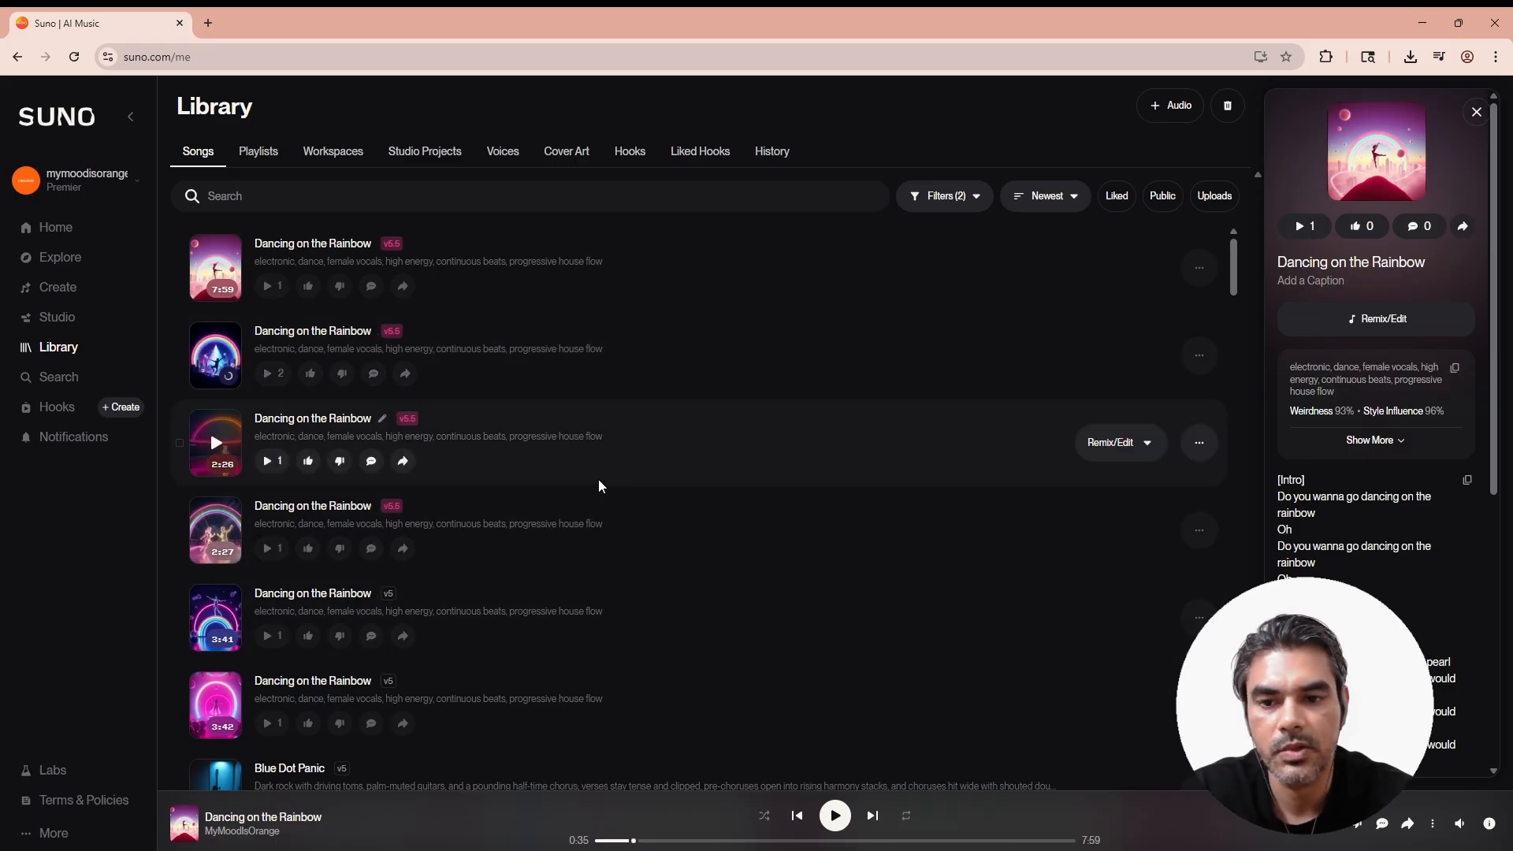
pyautogui.click(717, 741)
pyautogui.scroll(-2, 788, 646)
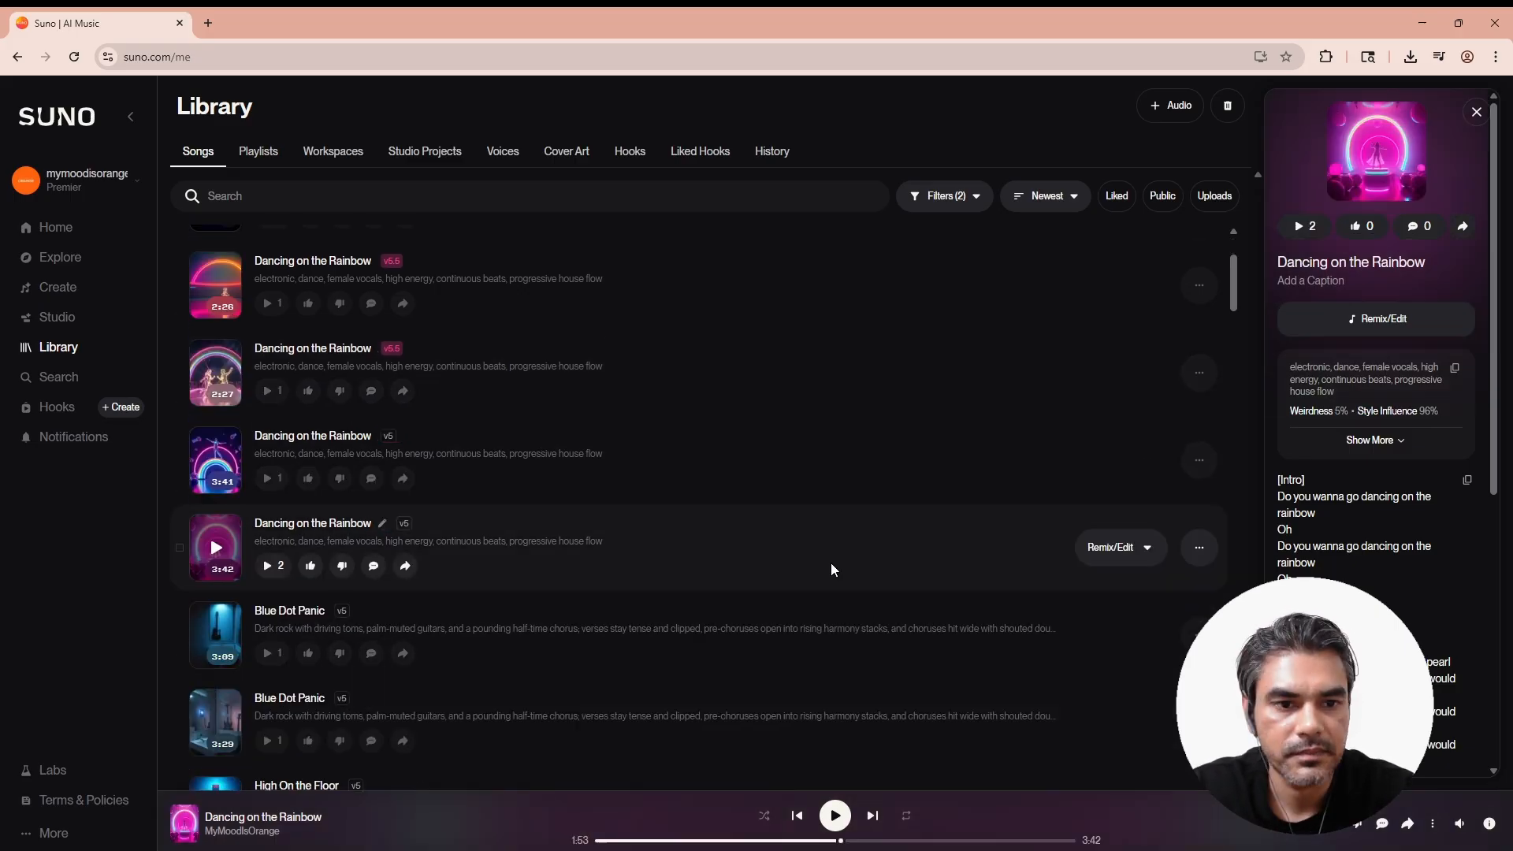
pyautogui.click(1199, 549)
pyautogui.moveTo(1182, 400)
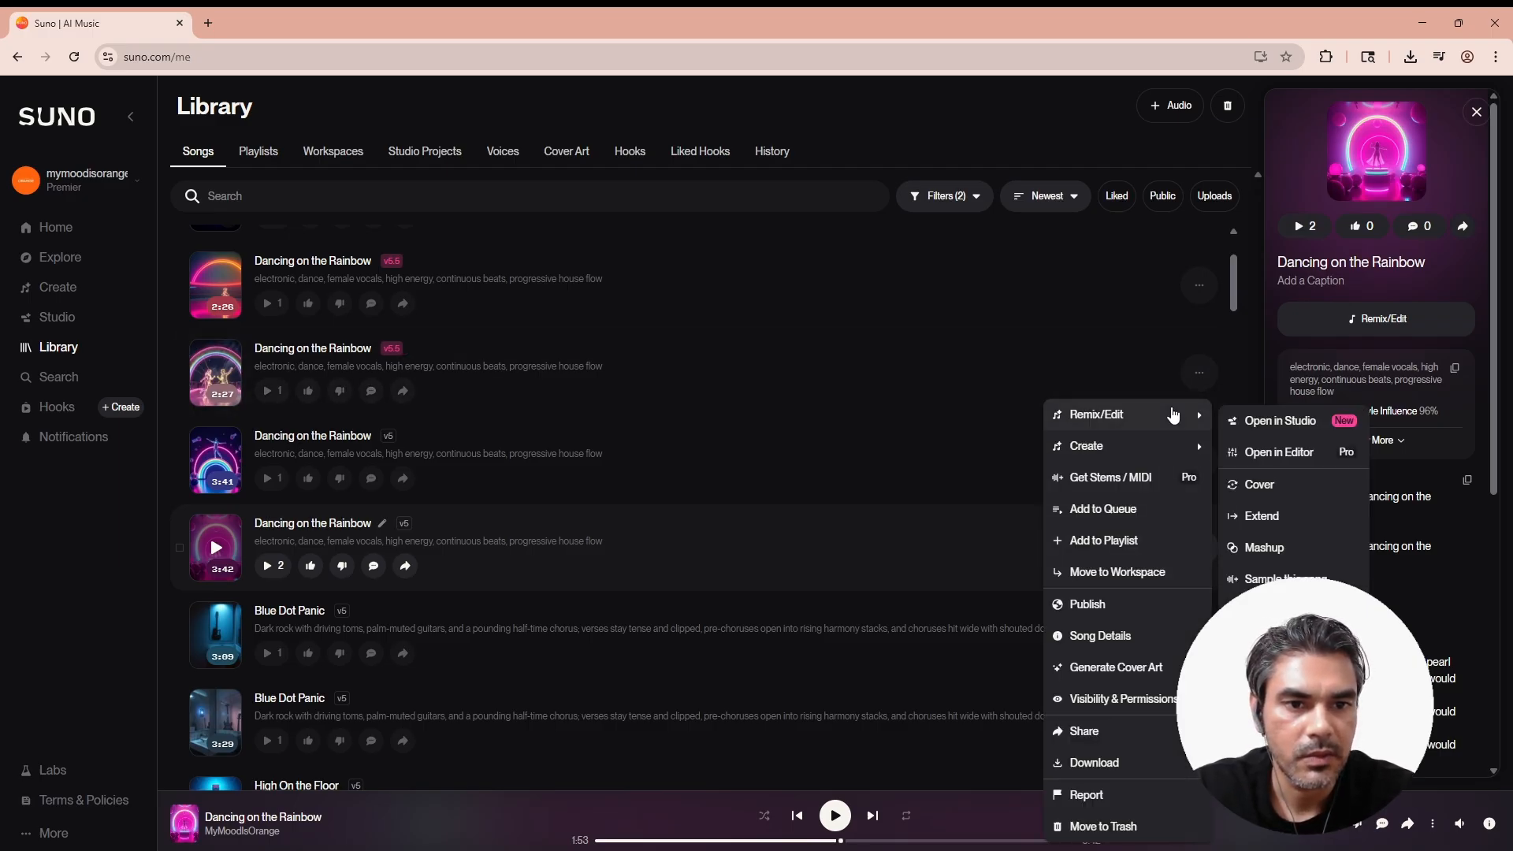
pyautogui.click(1295, 491)
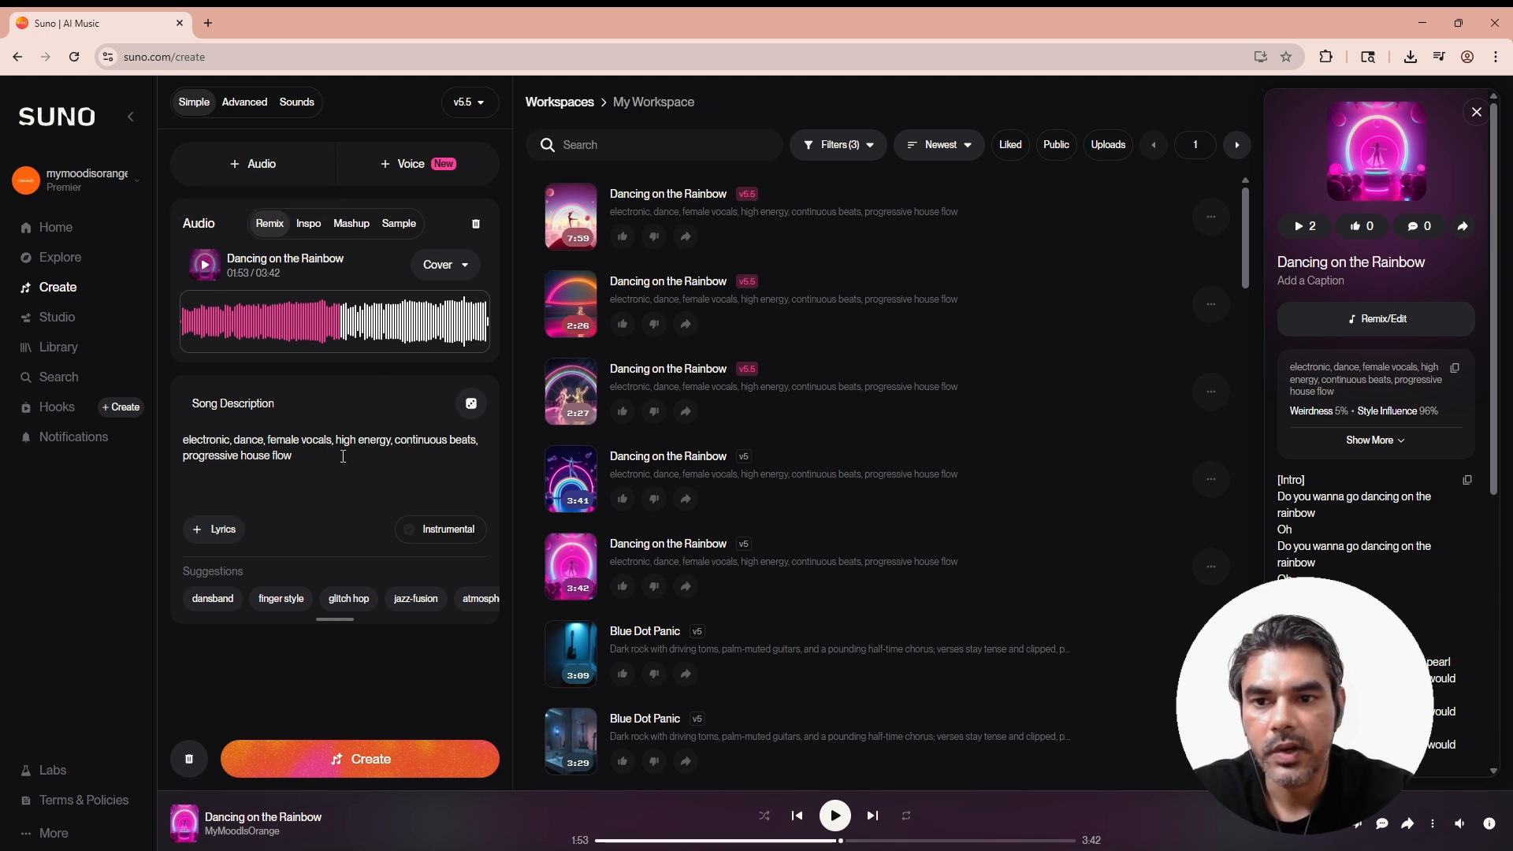
# Replace the whole song description of the cover with "rock song".
pyautogui.moveTo(310, 467); pyautogui.dragTo(152, 446)
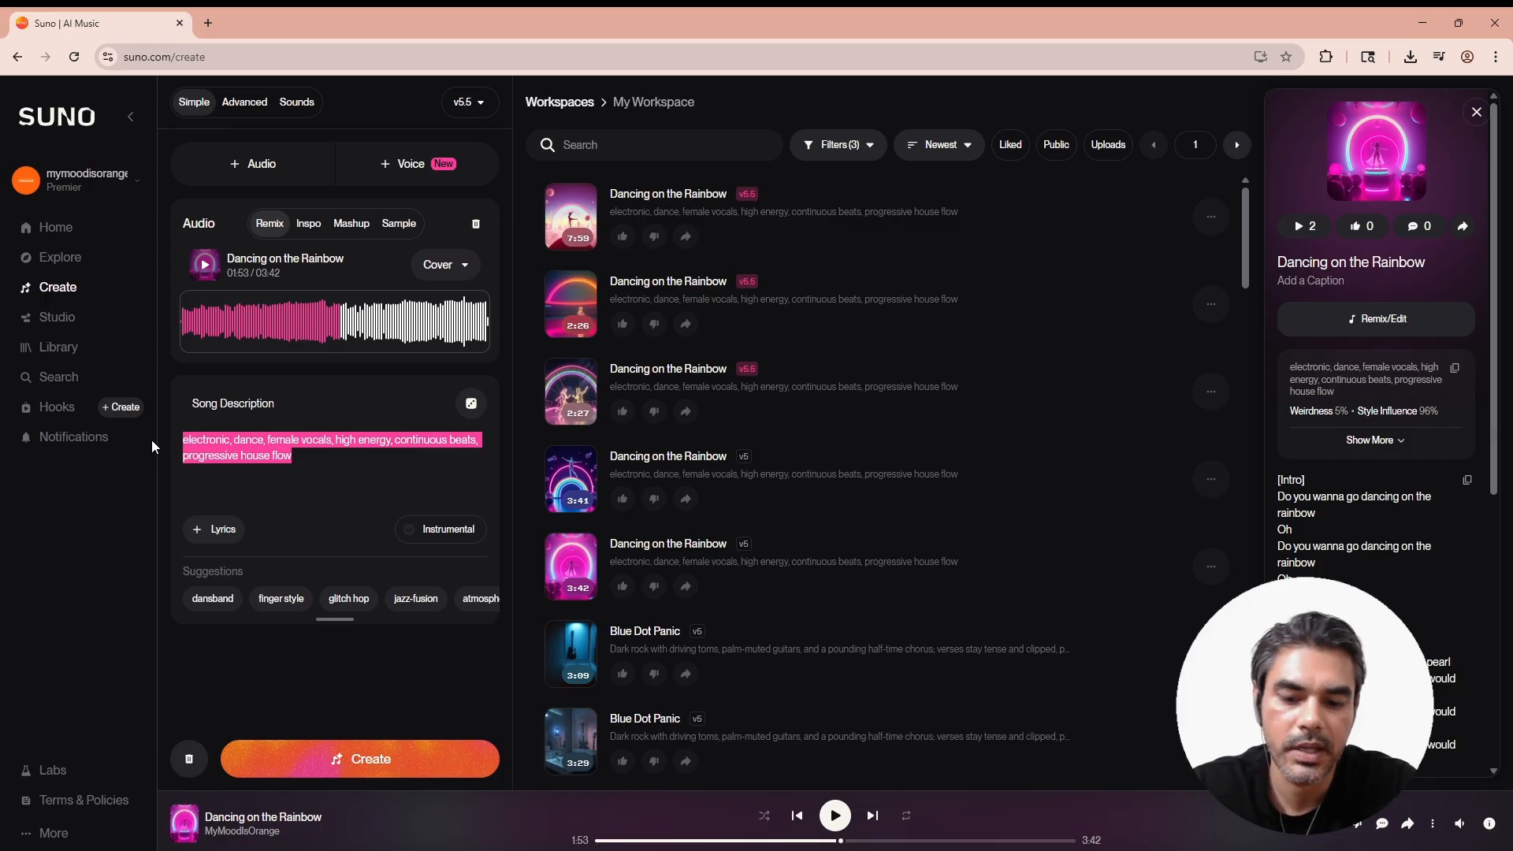
pyautogui.write('rock song')
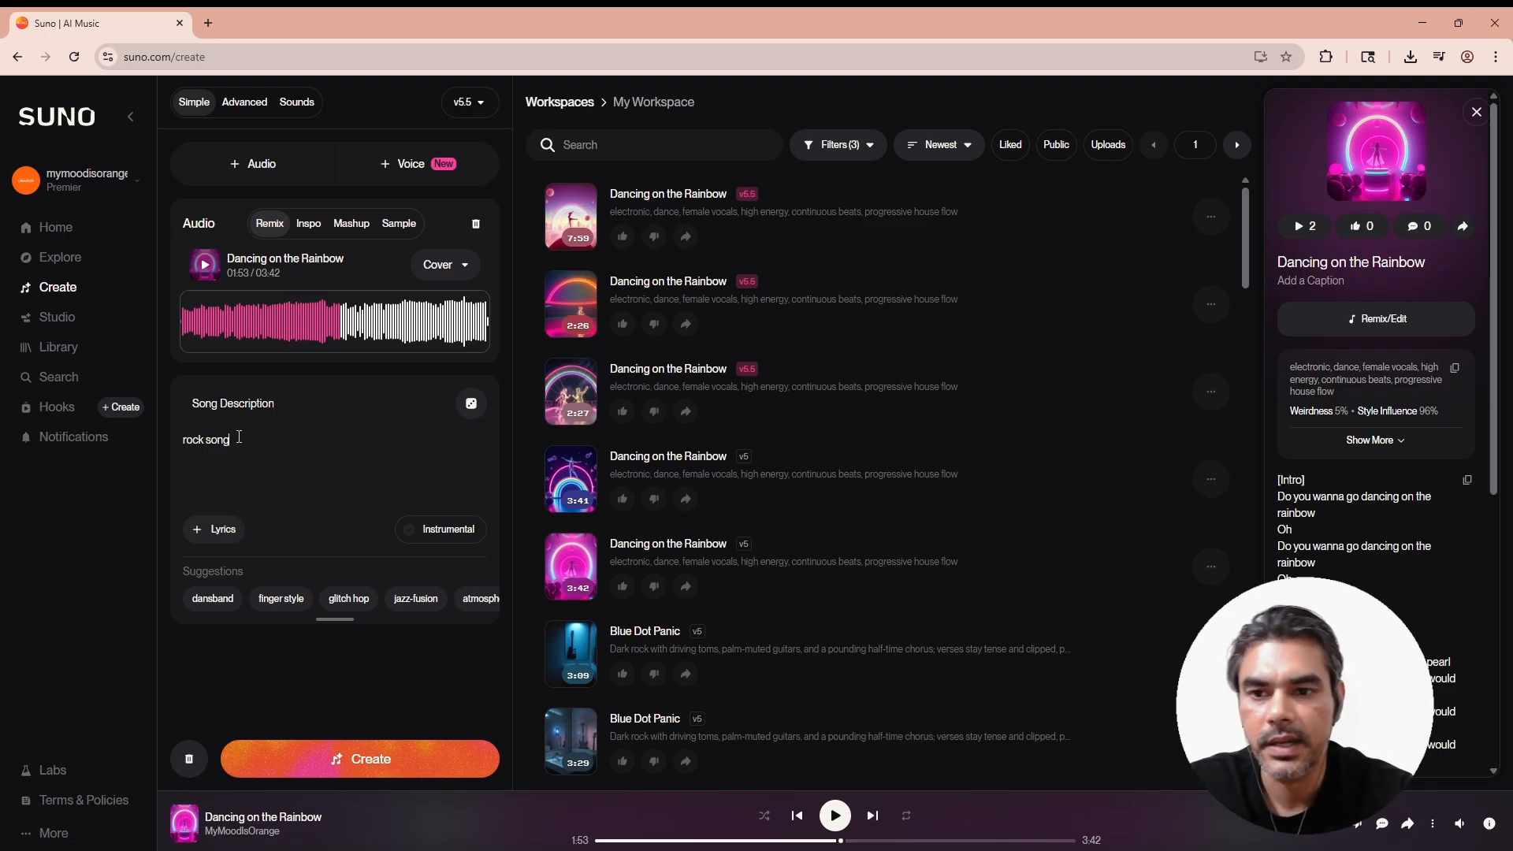
# Extend the cover description to "rock song, male vocals" and listen to parts of the original "Dancing on the Rainbow".
pyautogui.write(', male vocals')
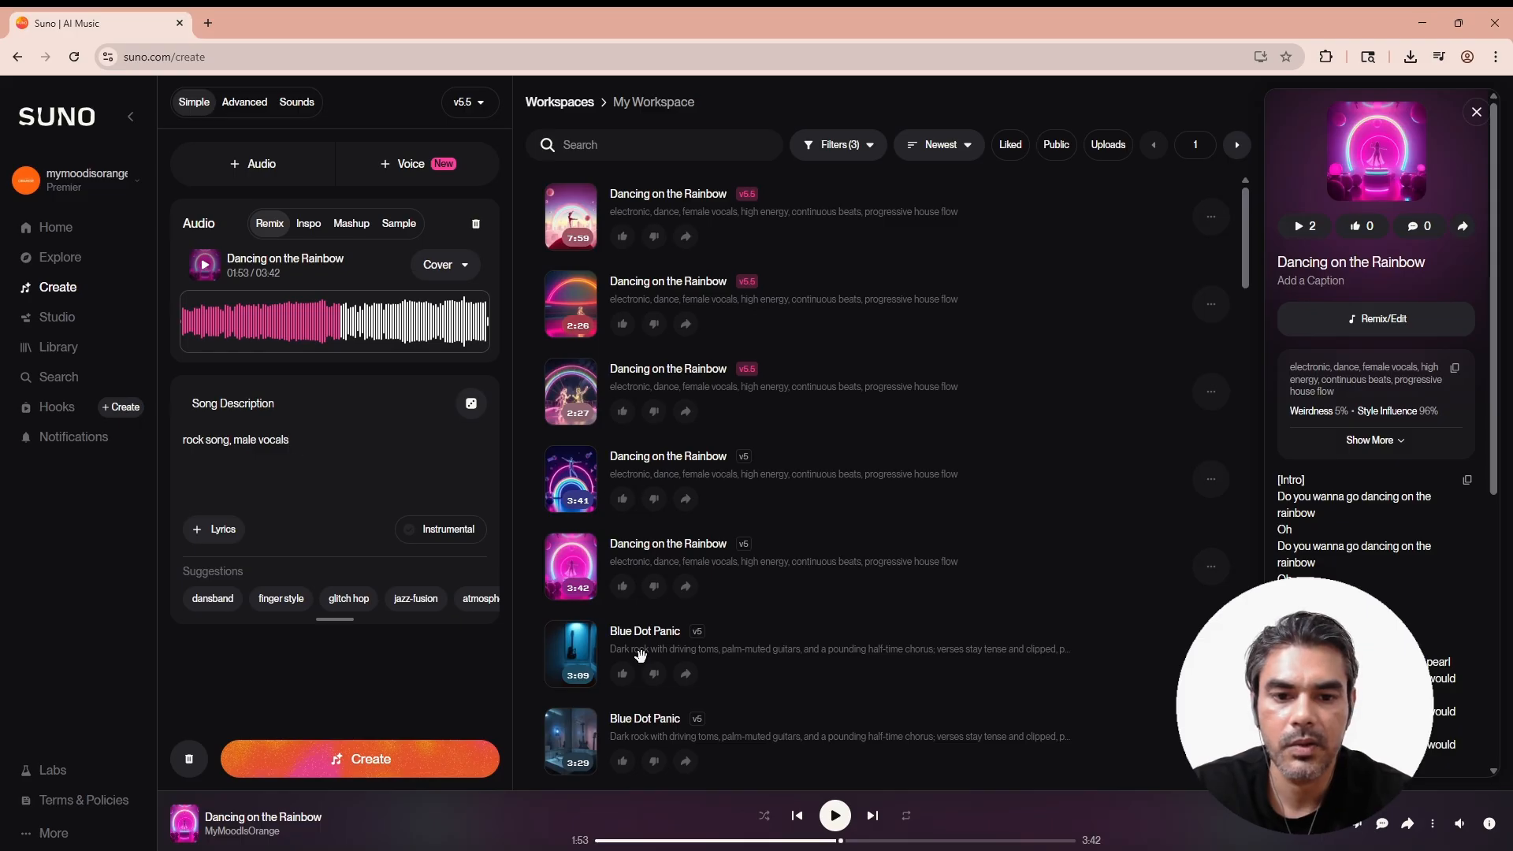
pyautogui.click(835, 816)
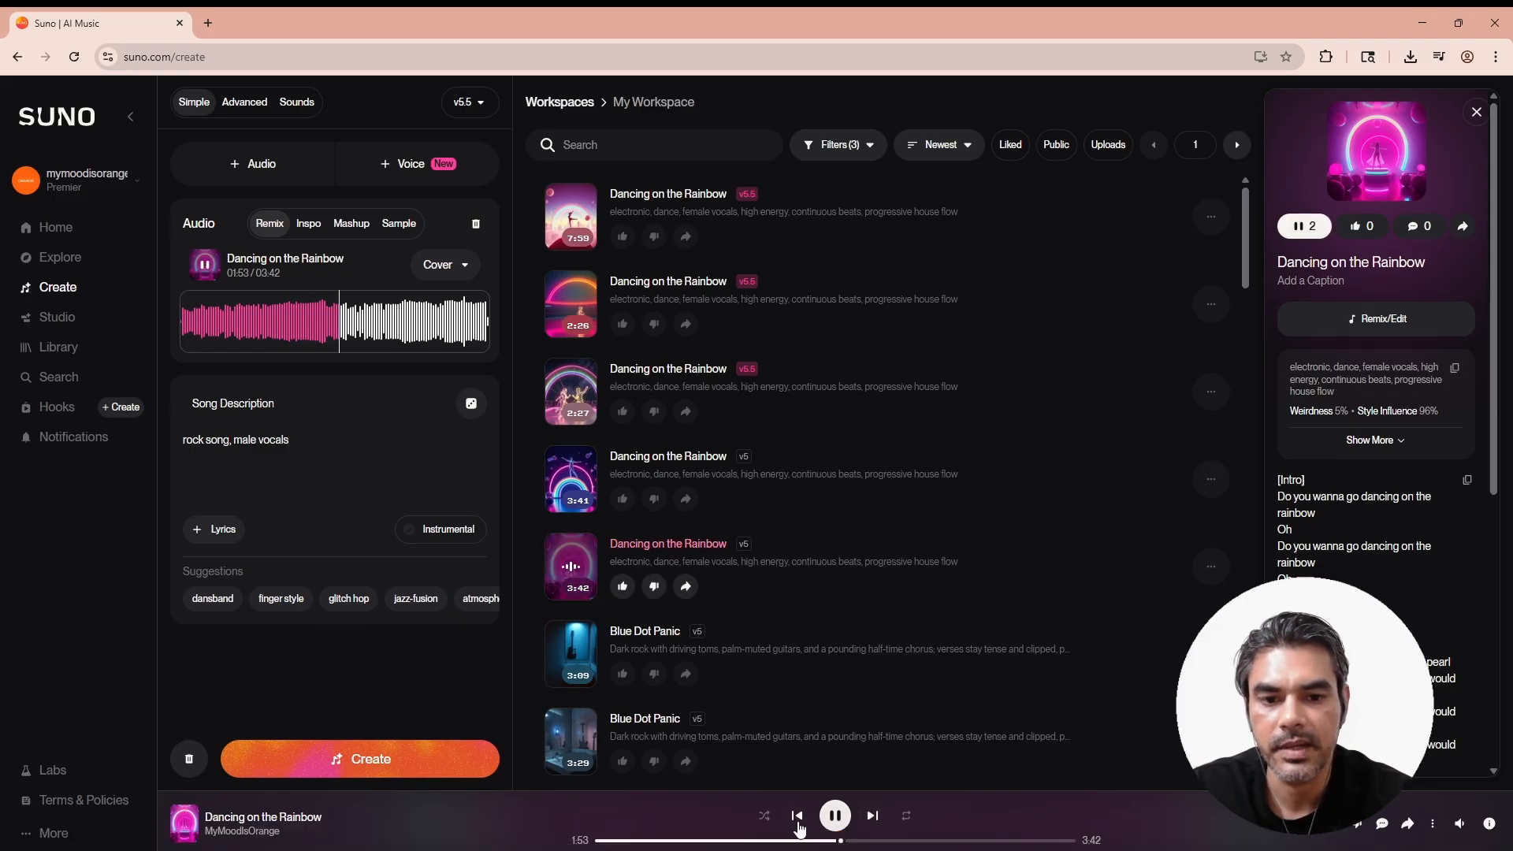
pyautogui.click(747, 841)
pyautogui.click(707, 840)
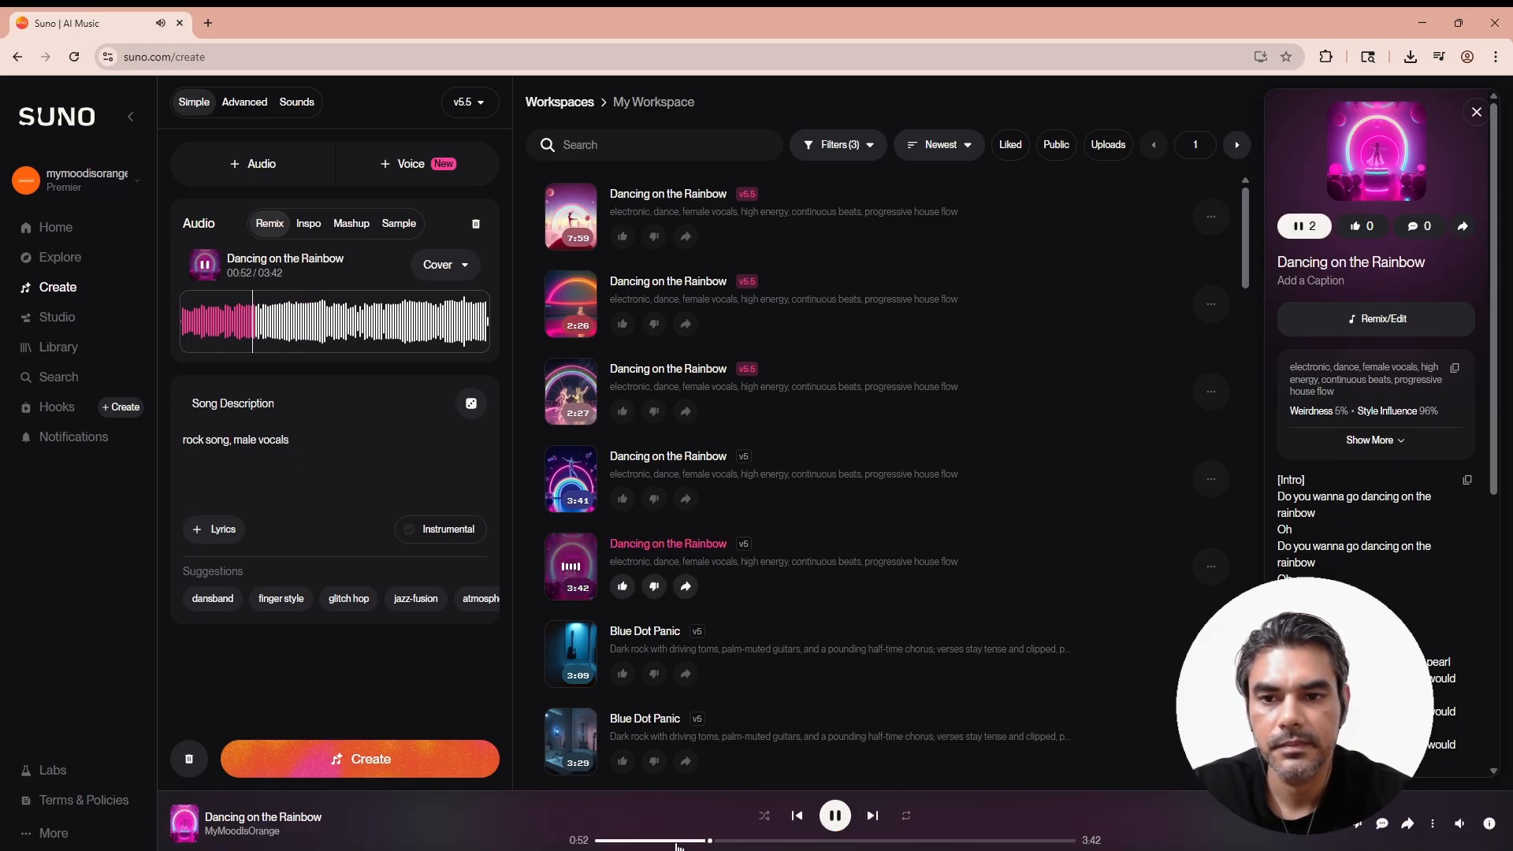
pyautogui.click(833, 823)
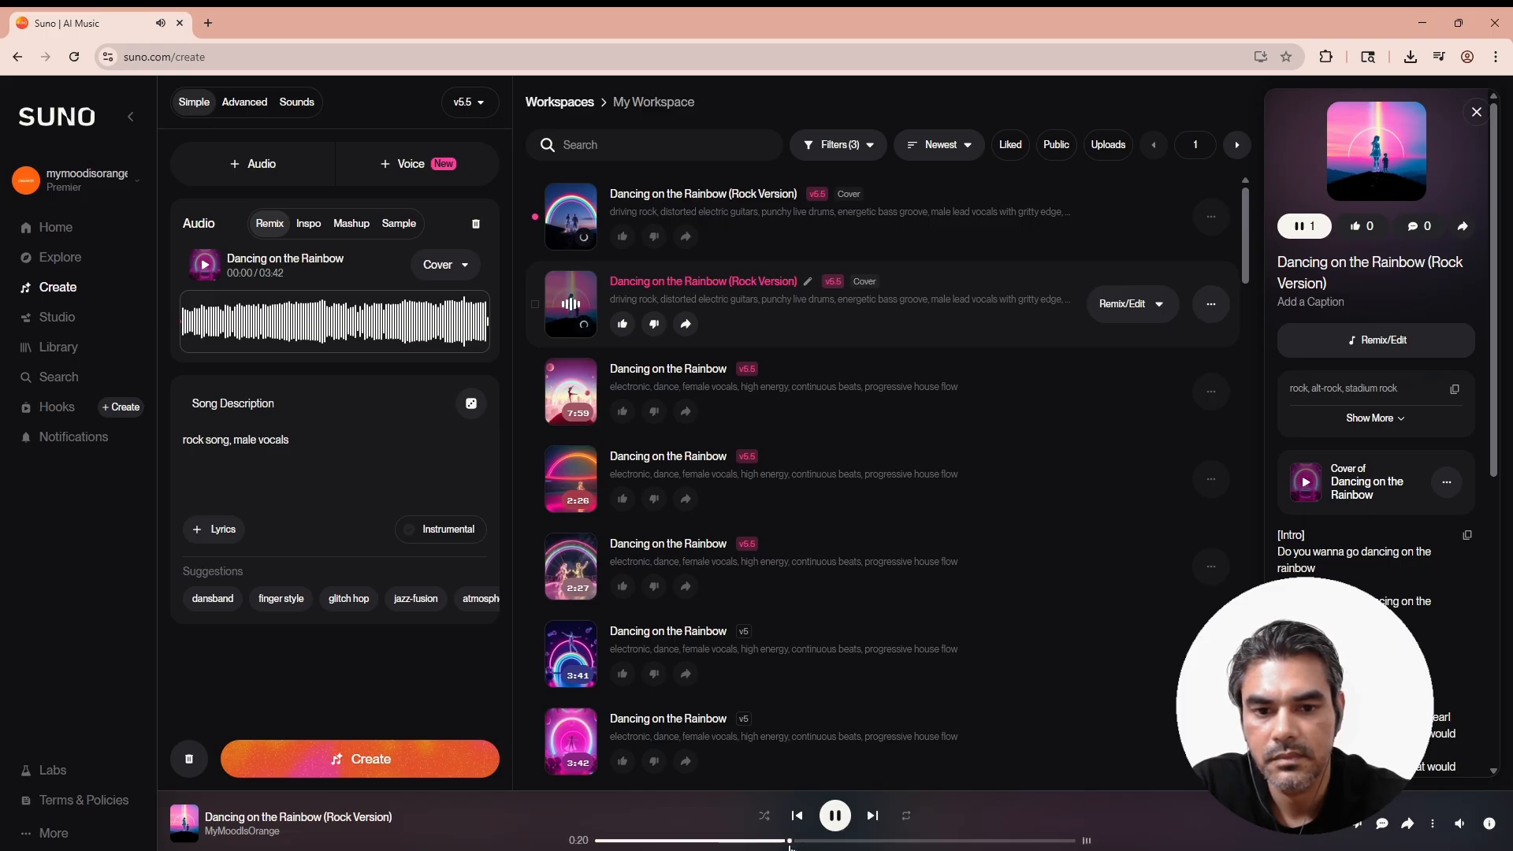
# Sample the v5.5 rock version of "Dancing on the Rainbow" with the pink-and-blue sky cover.
pyautogui.click(873, 842)
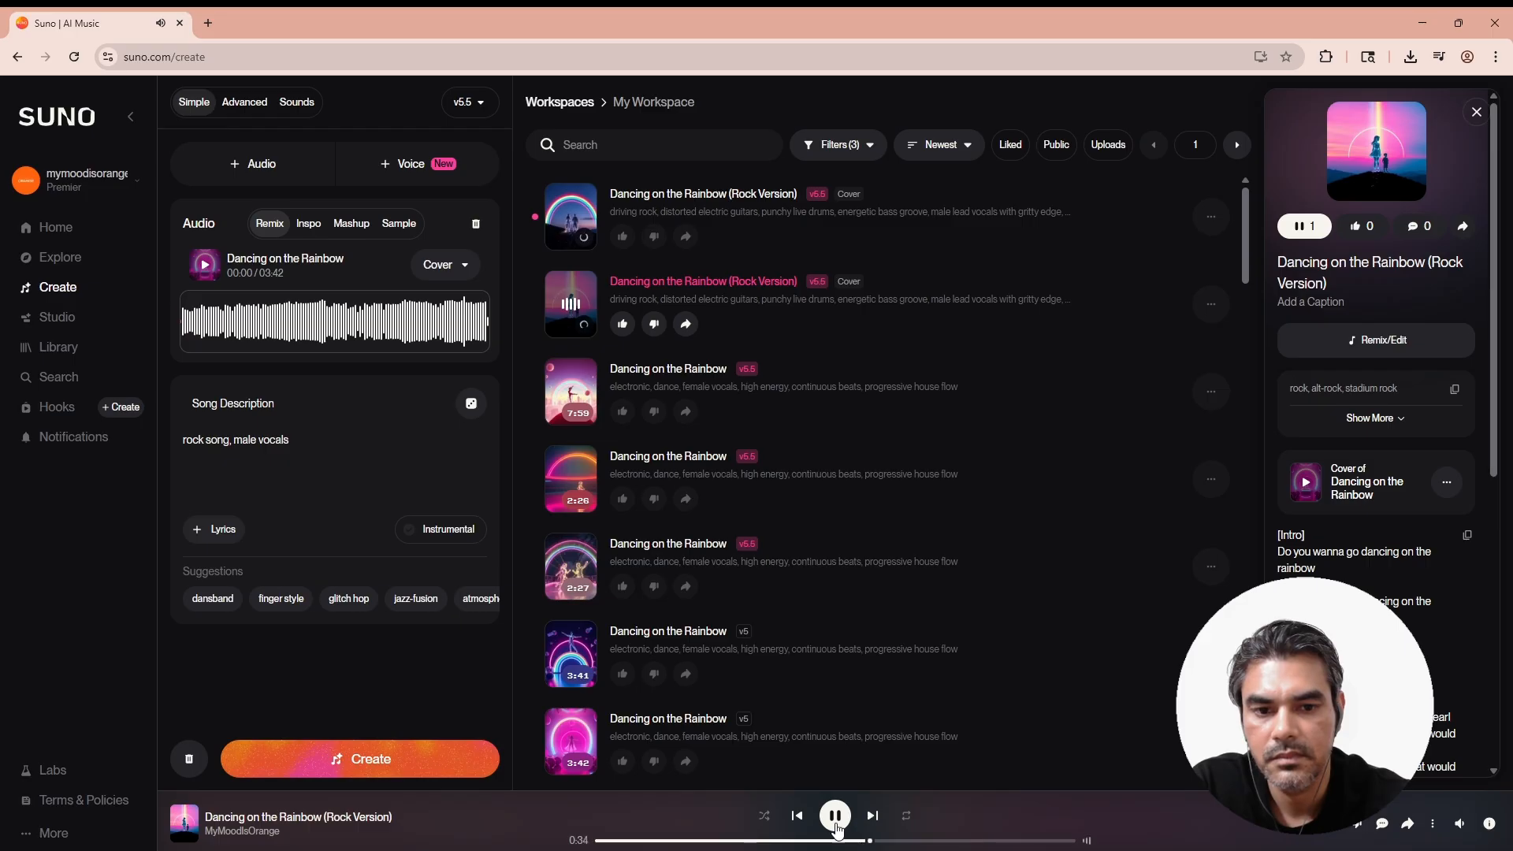
pyautogui.click(835, 820)
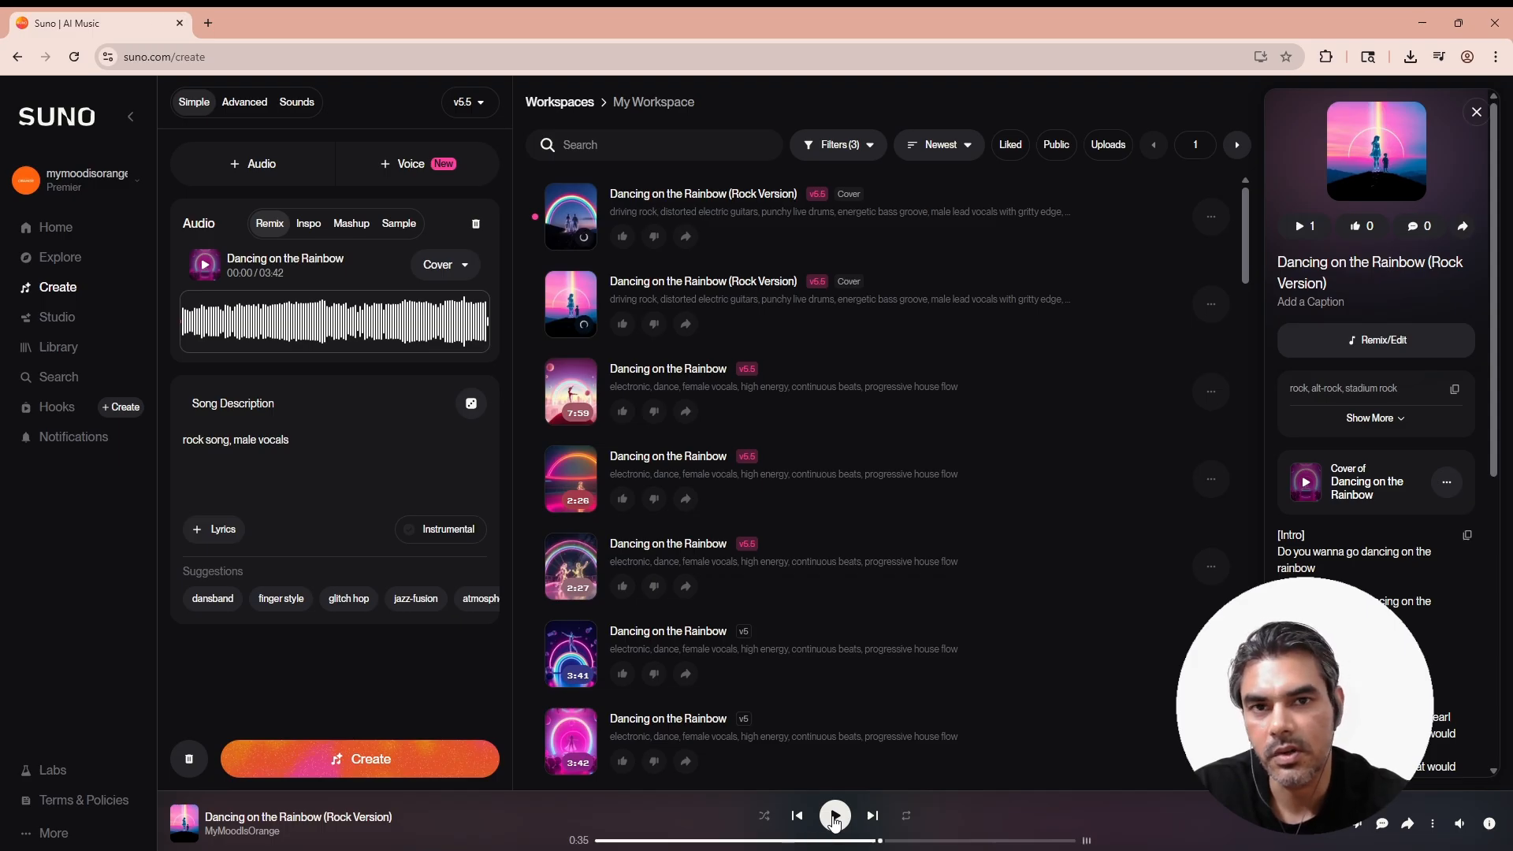
pyautogui.click(836, 817)
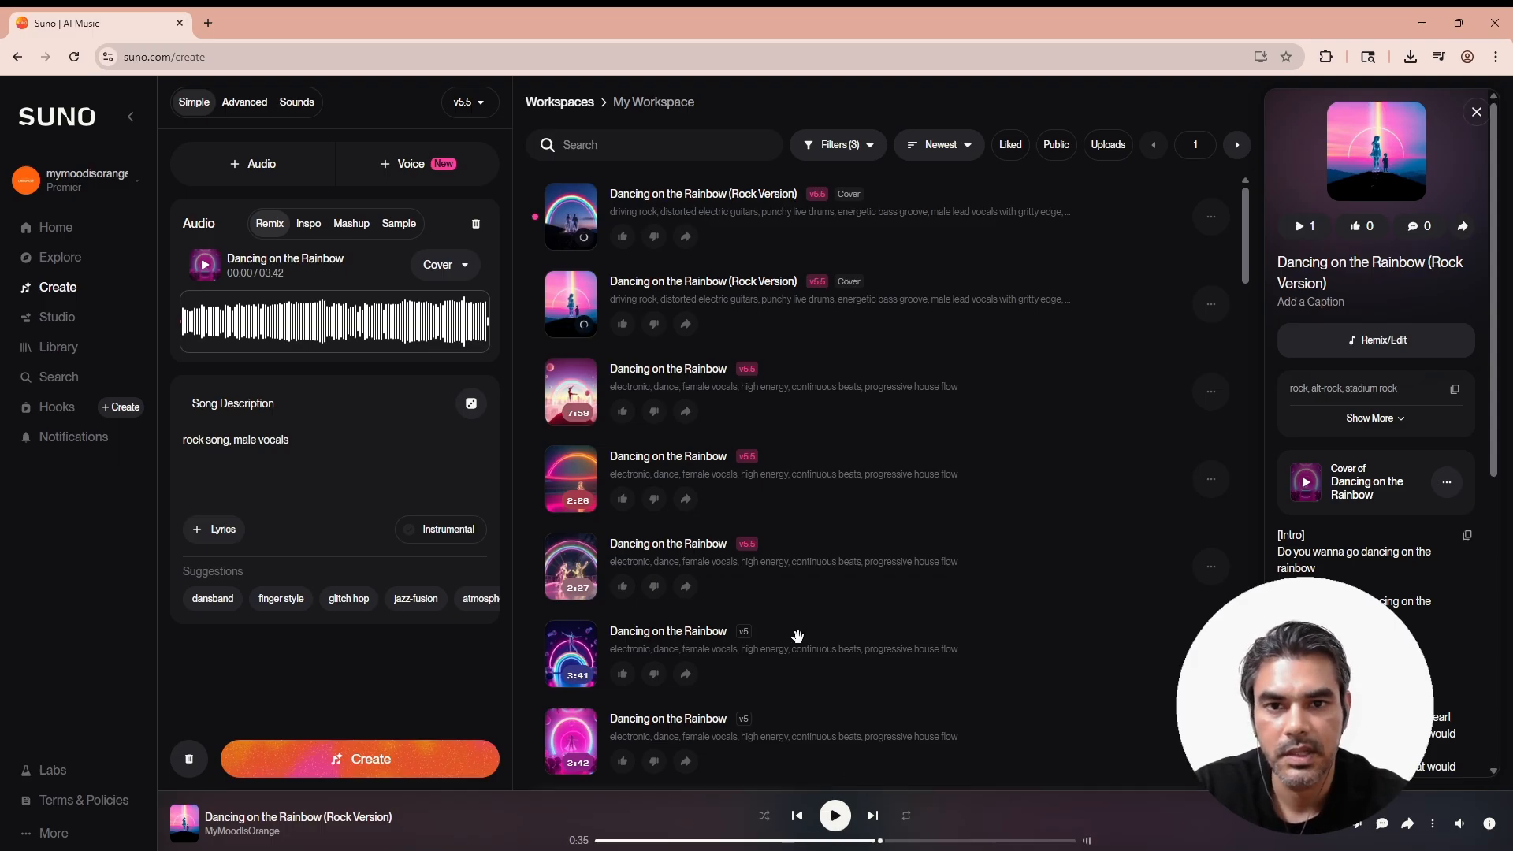
# Replace the song description with "spanish song, piano" and sample the Spanish piano cover of the song.
pyautogui.moveTo(310, 442); pyautogui.dragTo(177, 451)
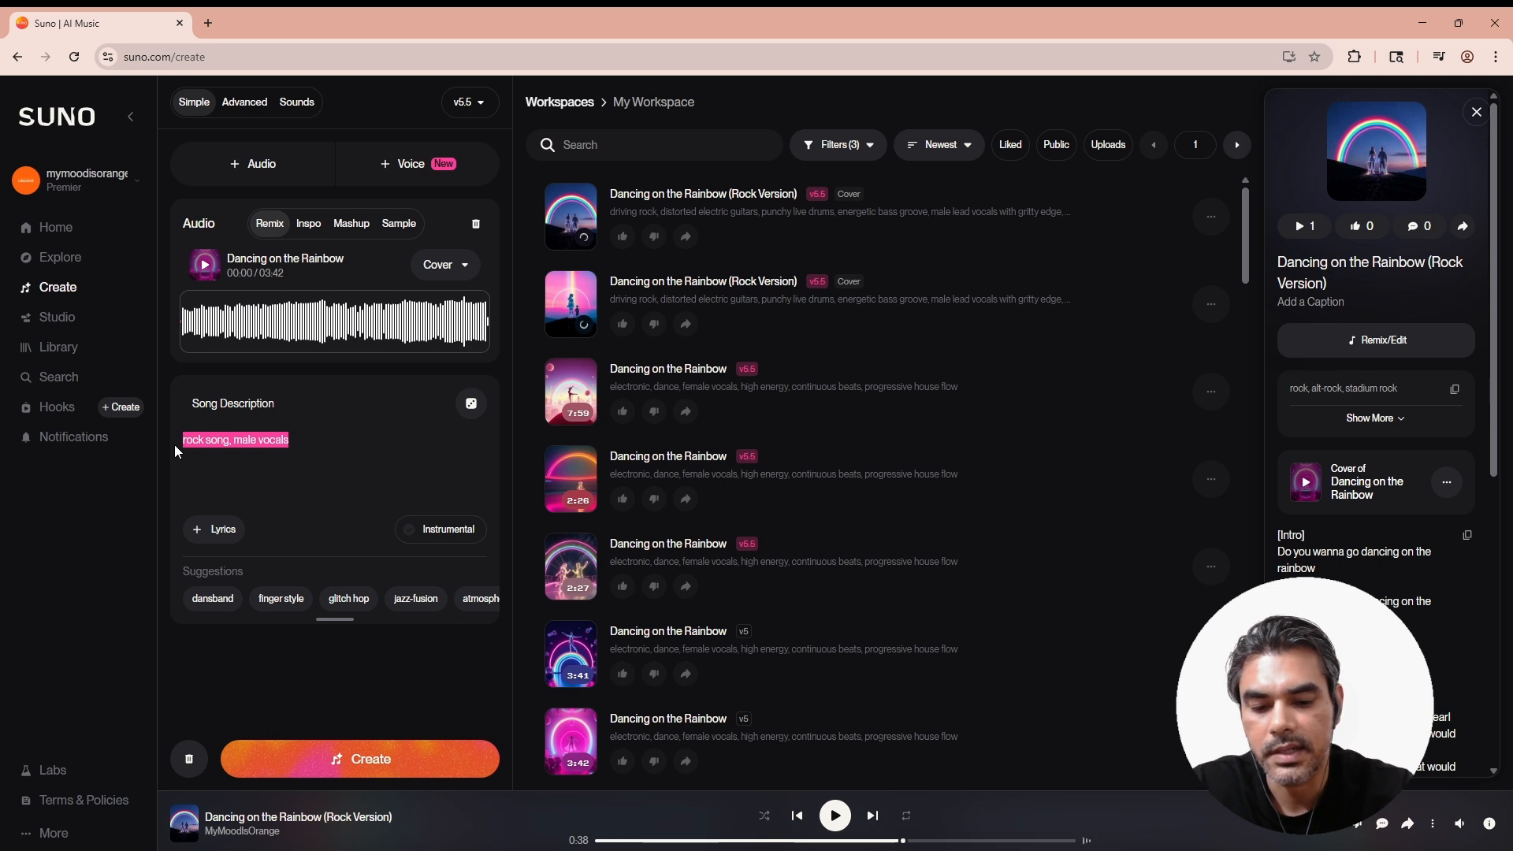
pyautogui.write('spanish song, ')
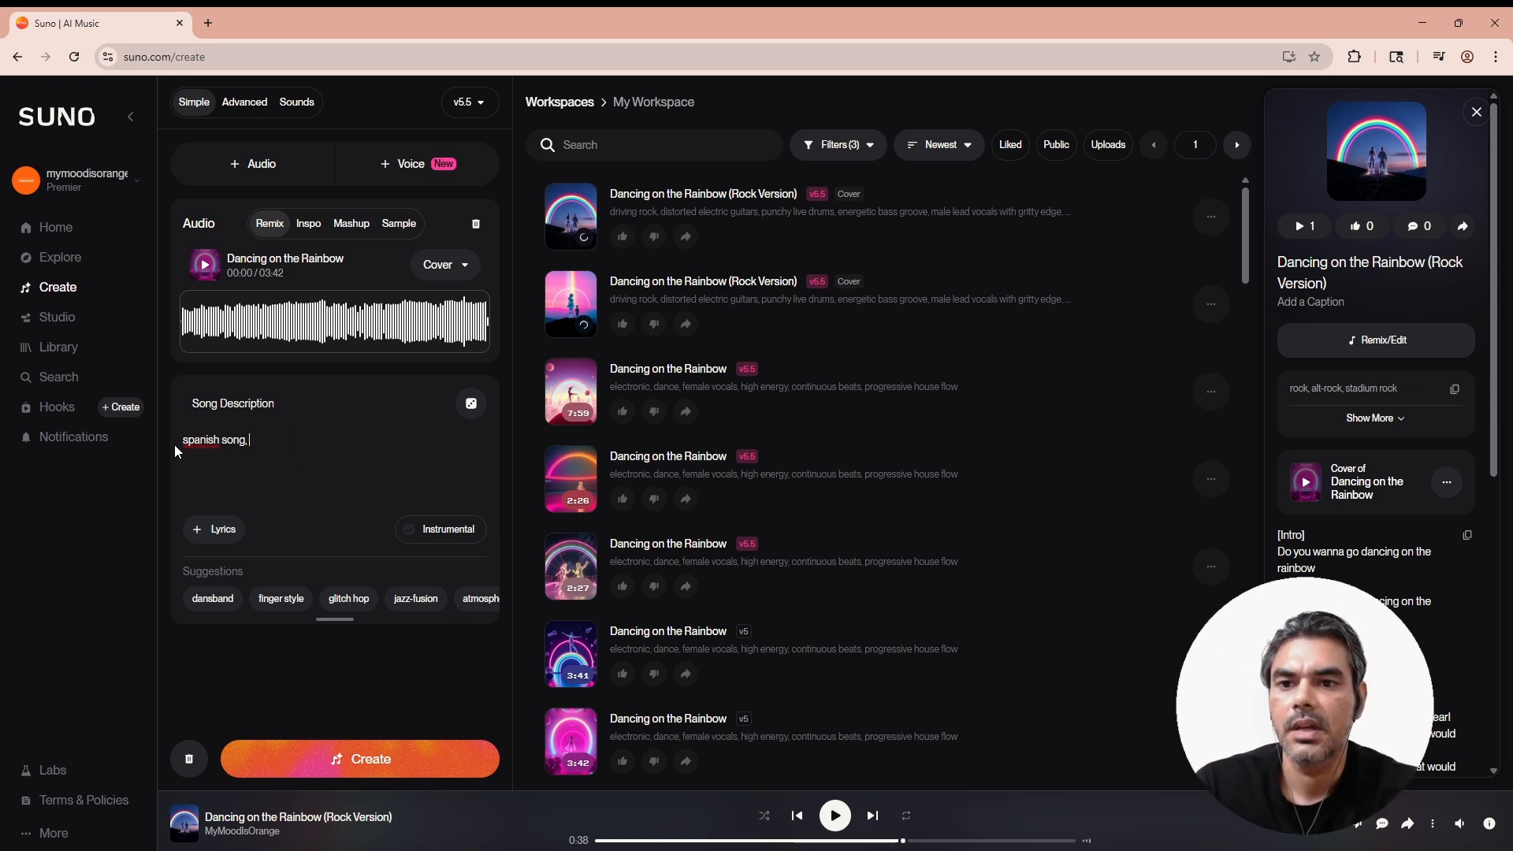
pyautogui.write('piano')
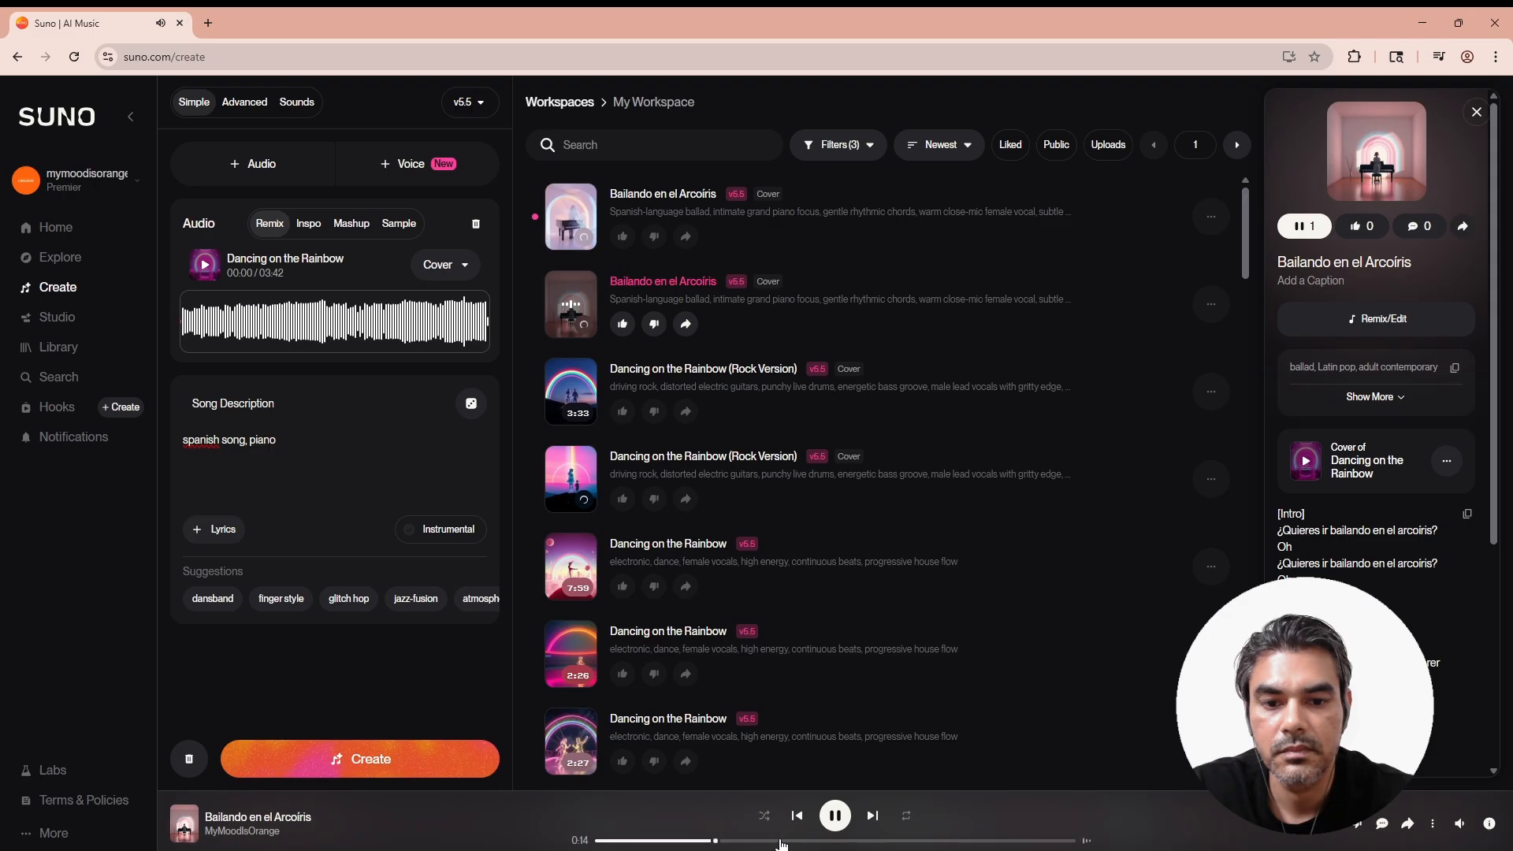
pyautogui.click(914, 841)
pyautogui.click(834, 816)
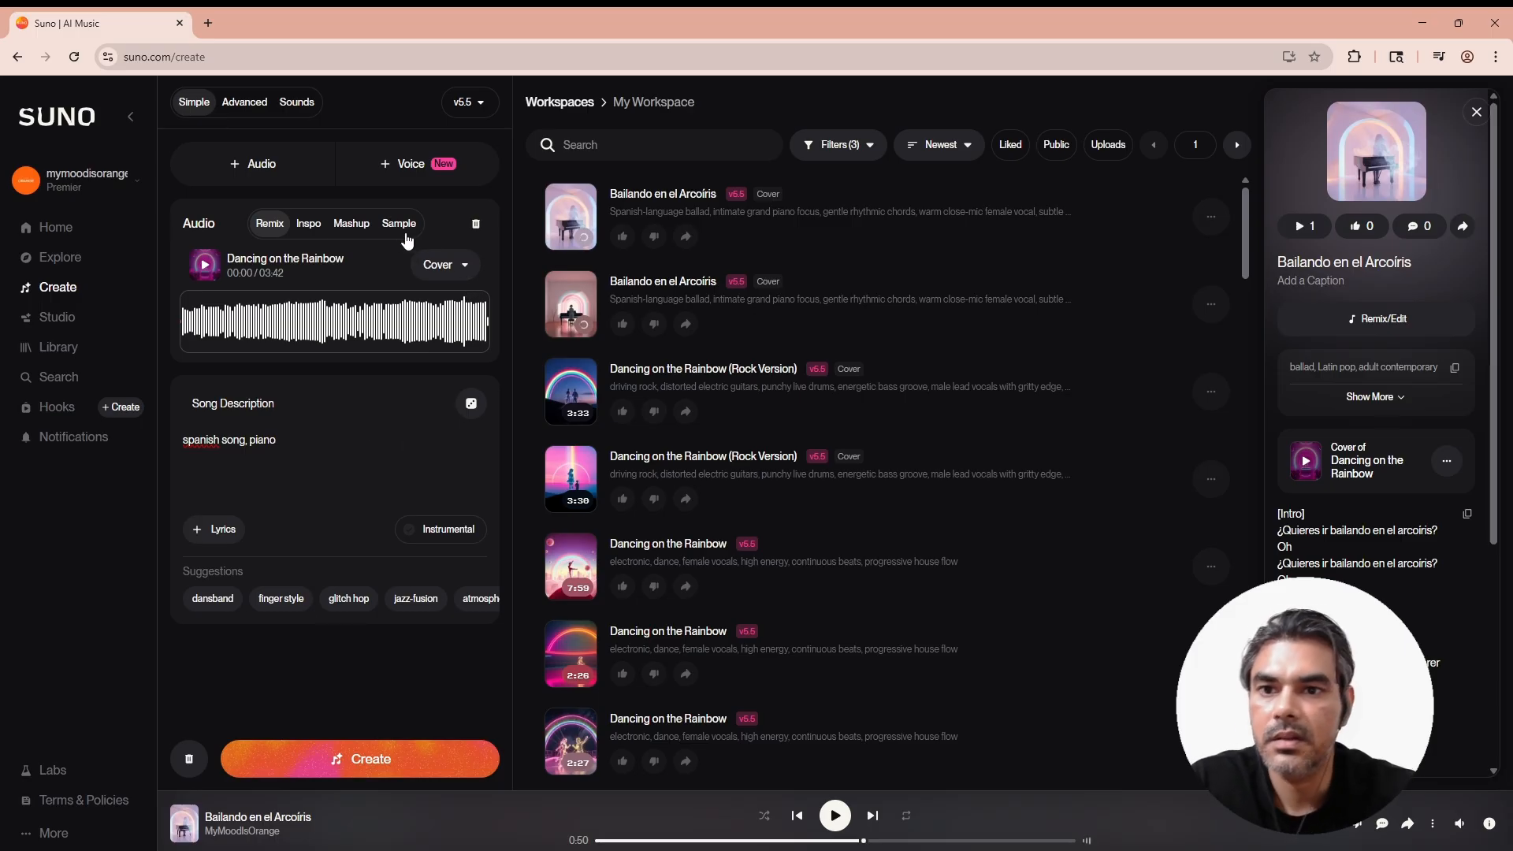
# Switch the audio mode for "Dancing on the Rainbow" to Mashup and look up "heart like a disco" as the second song.
pyautogui.click(310, 230)
pyautogui.click(354, 229)
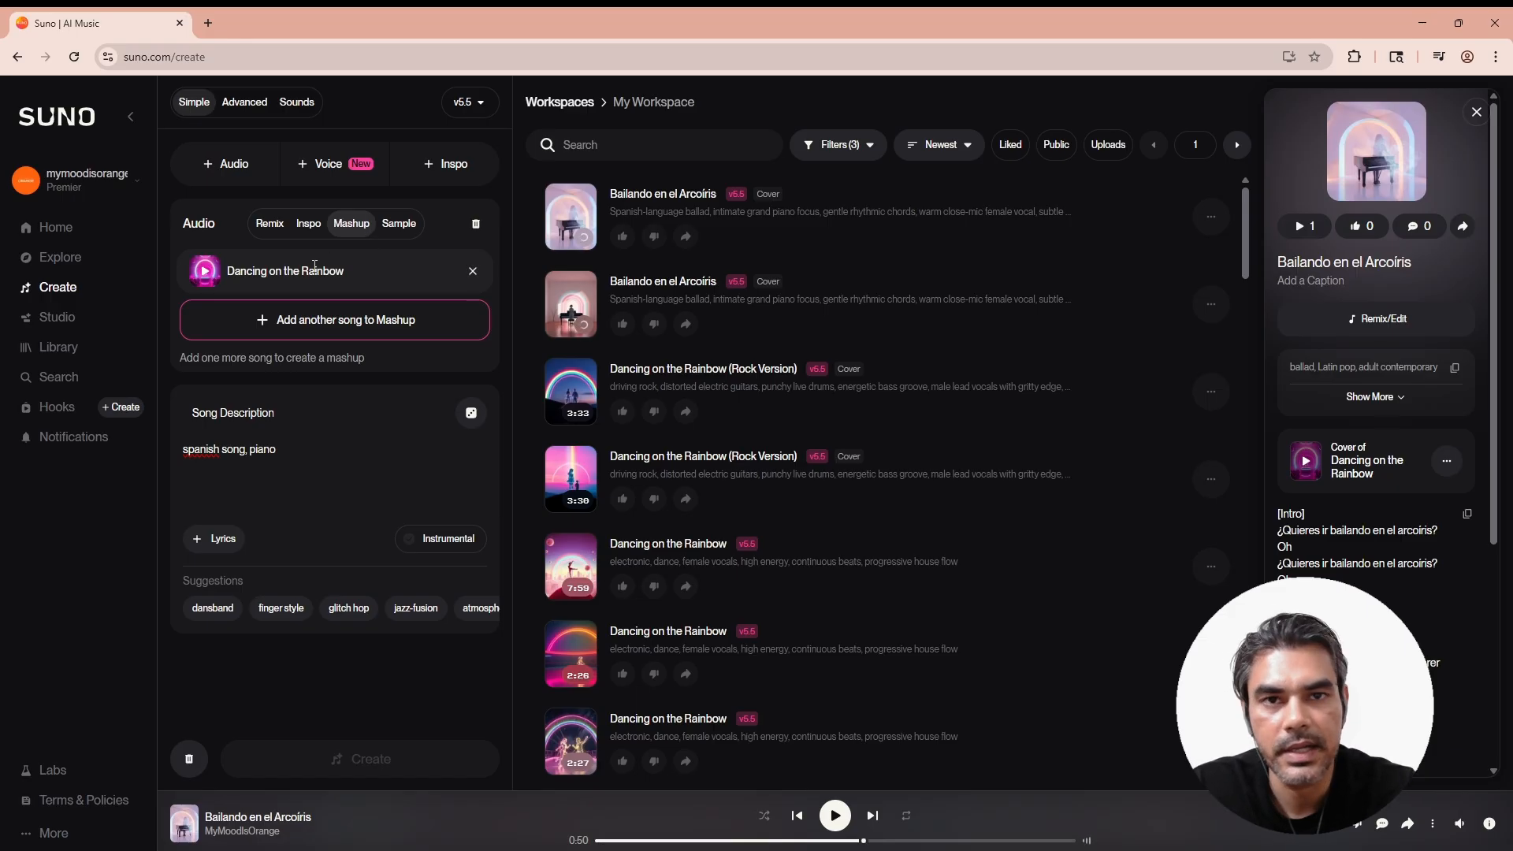
pyautogui.click(339, 316)
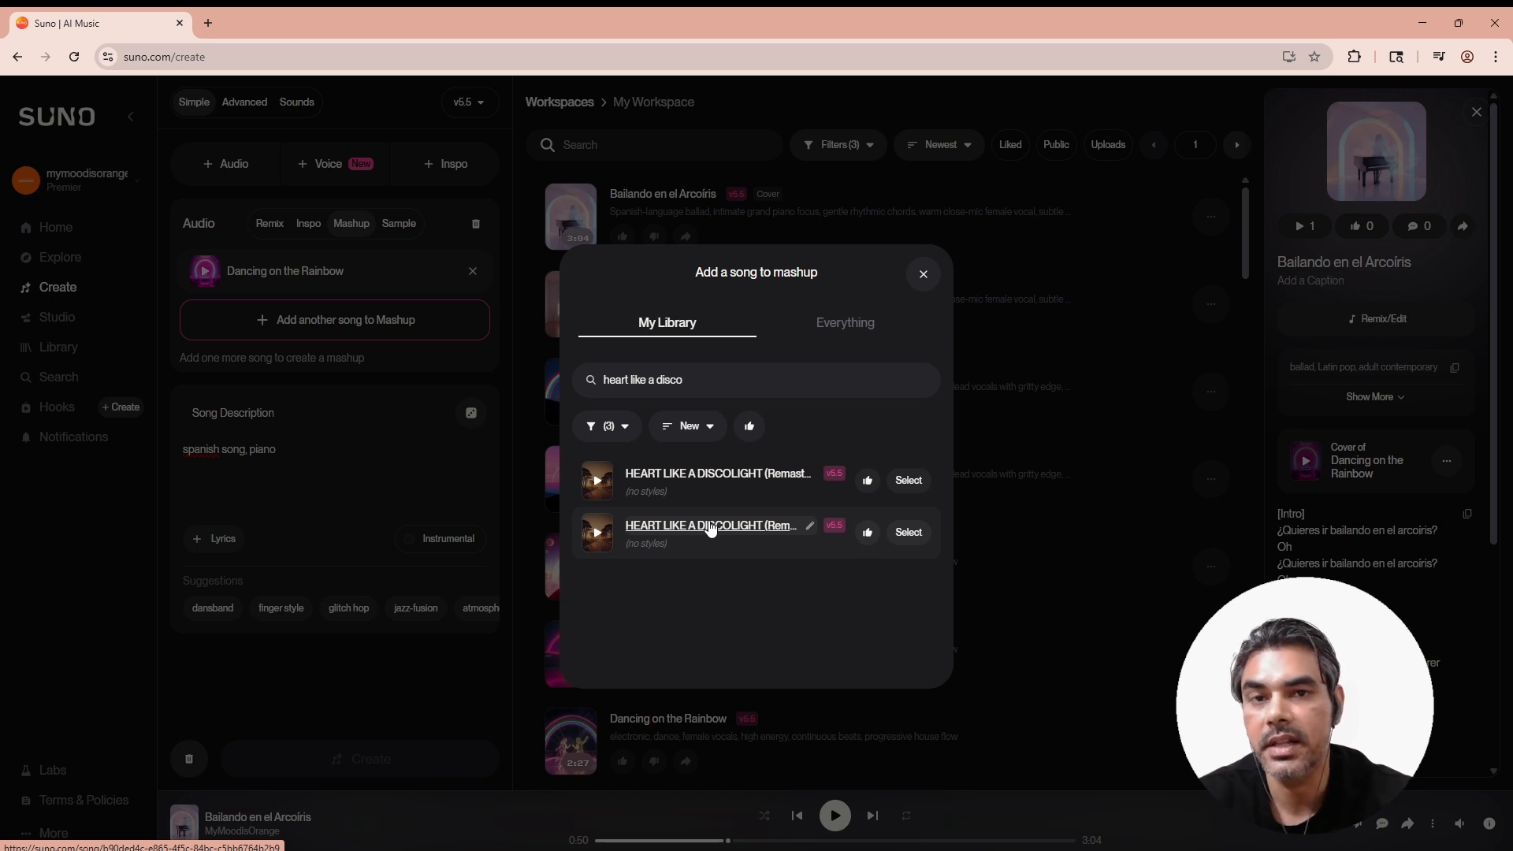
# Preview "HEART LIKE A DISCOLIGHT (Remastered)" and add the first library result with that title as the second mashup song.
pyautogui.click(597, 535)
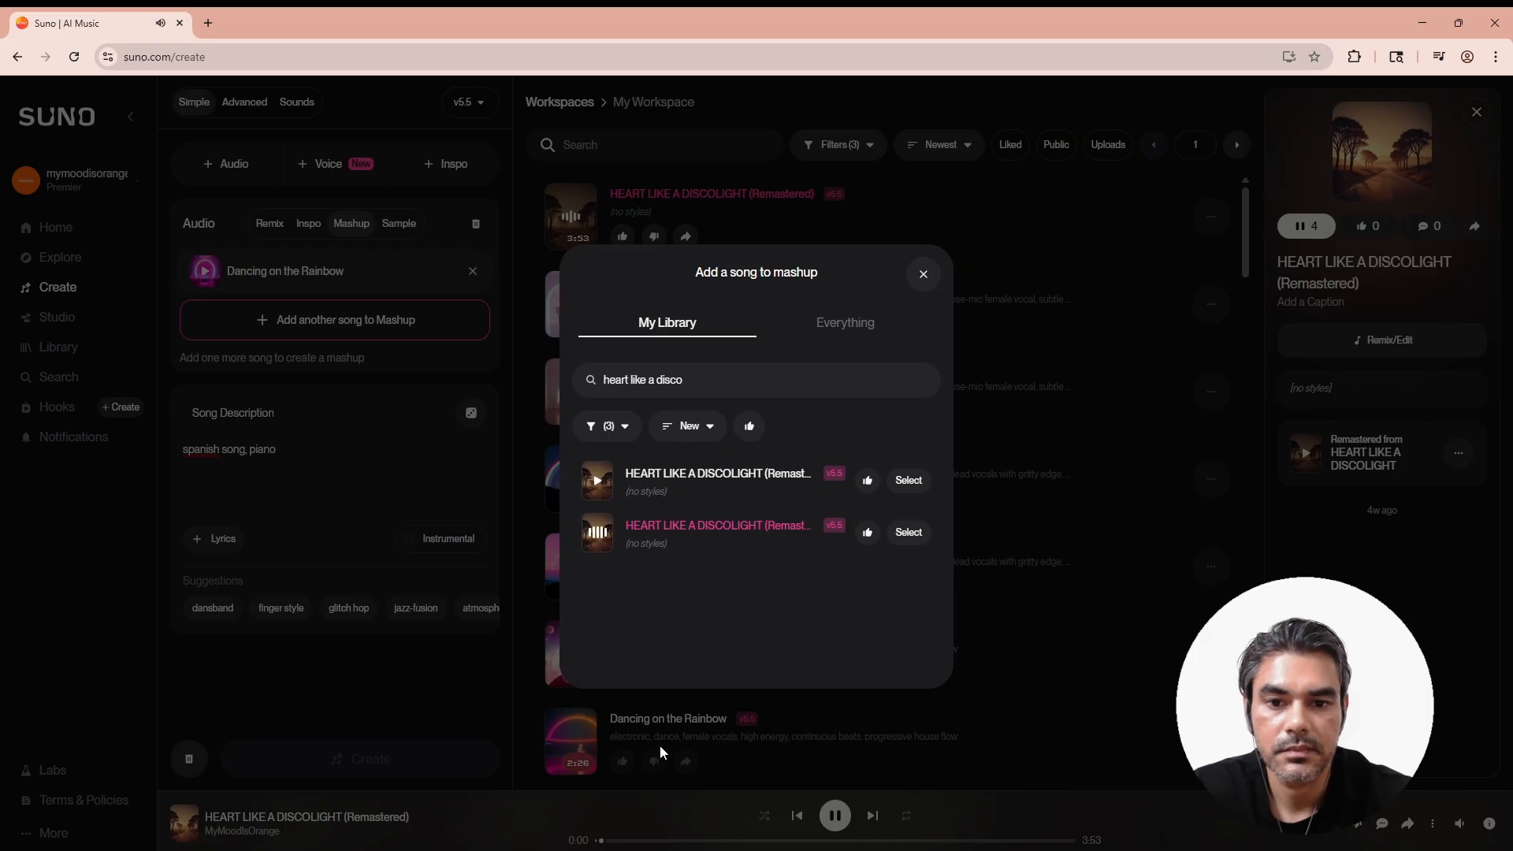
pyautogui.click(669, 826)
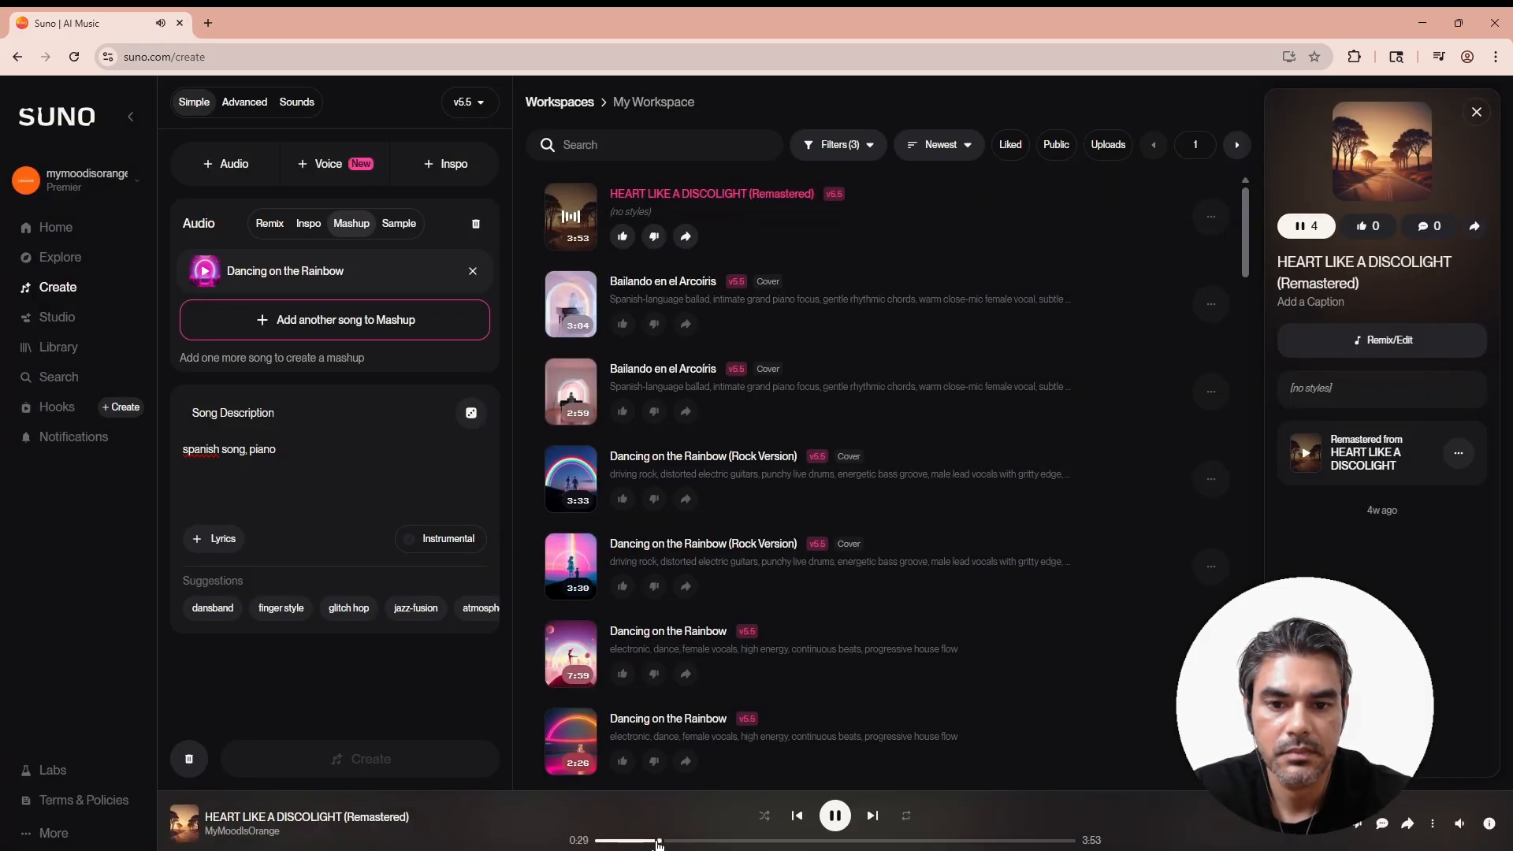
pyautogui.click(658, 842)
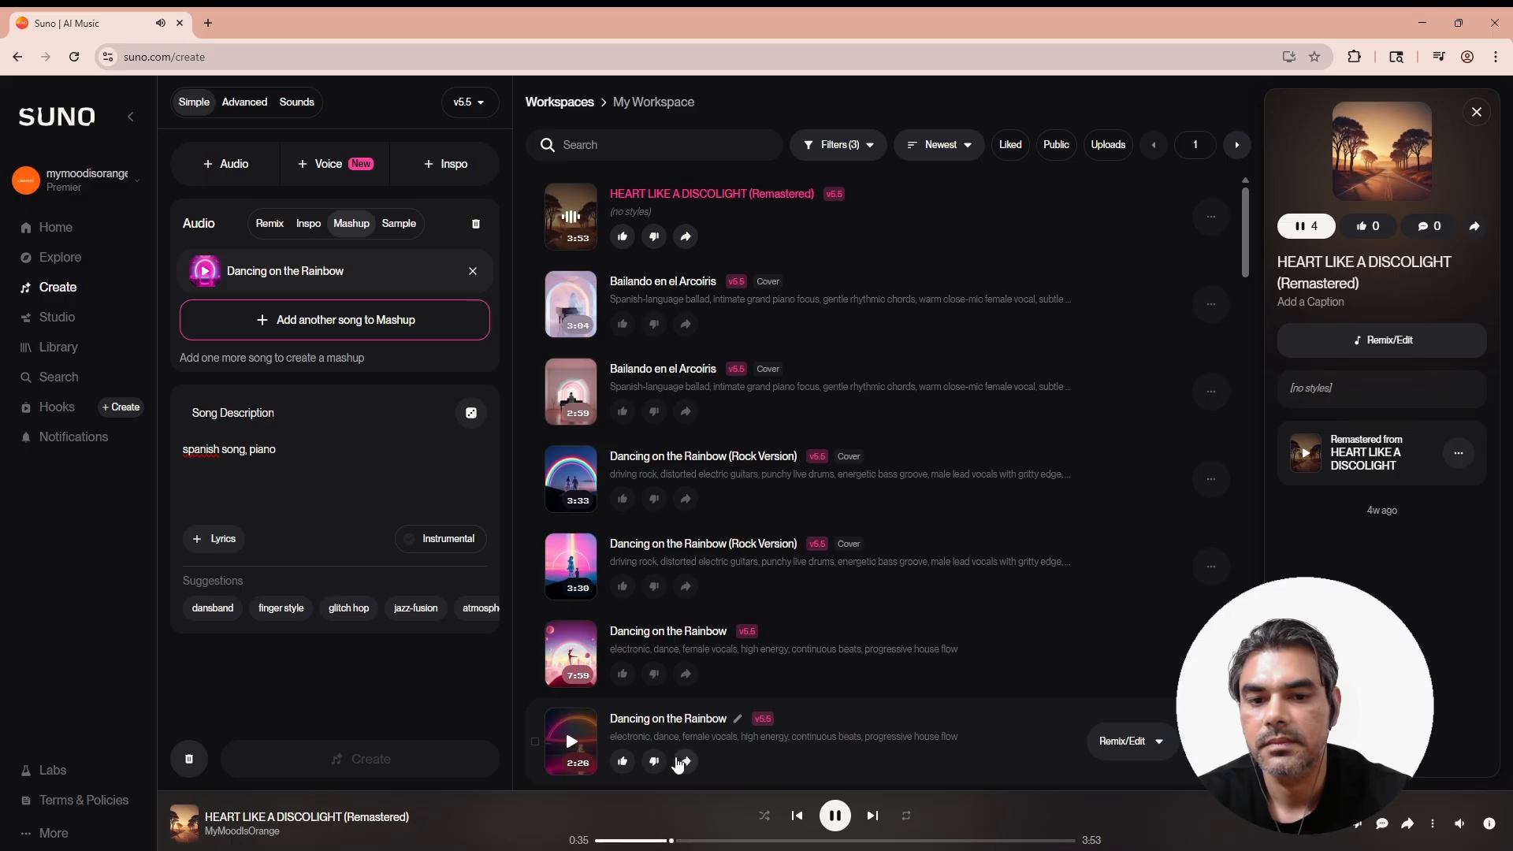
pyautogui.click(835, 812)
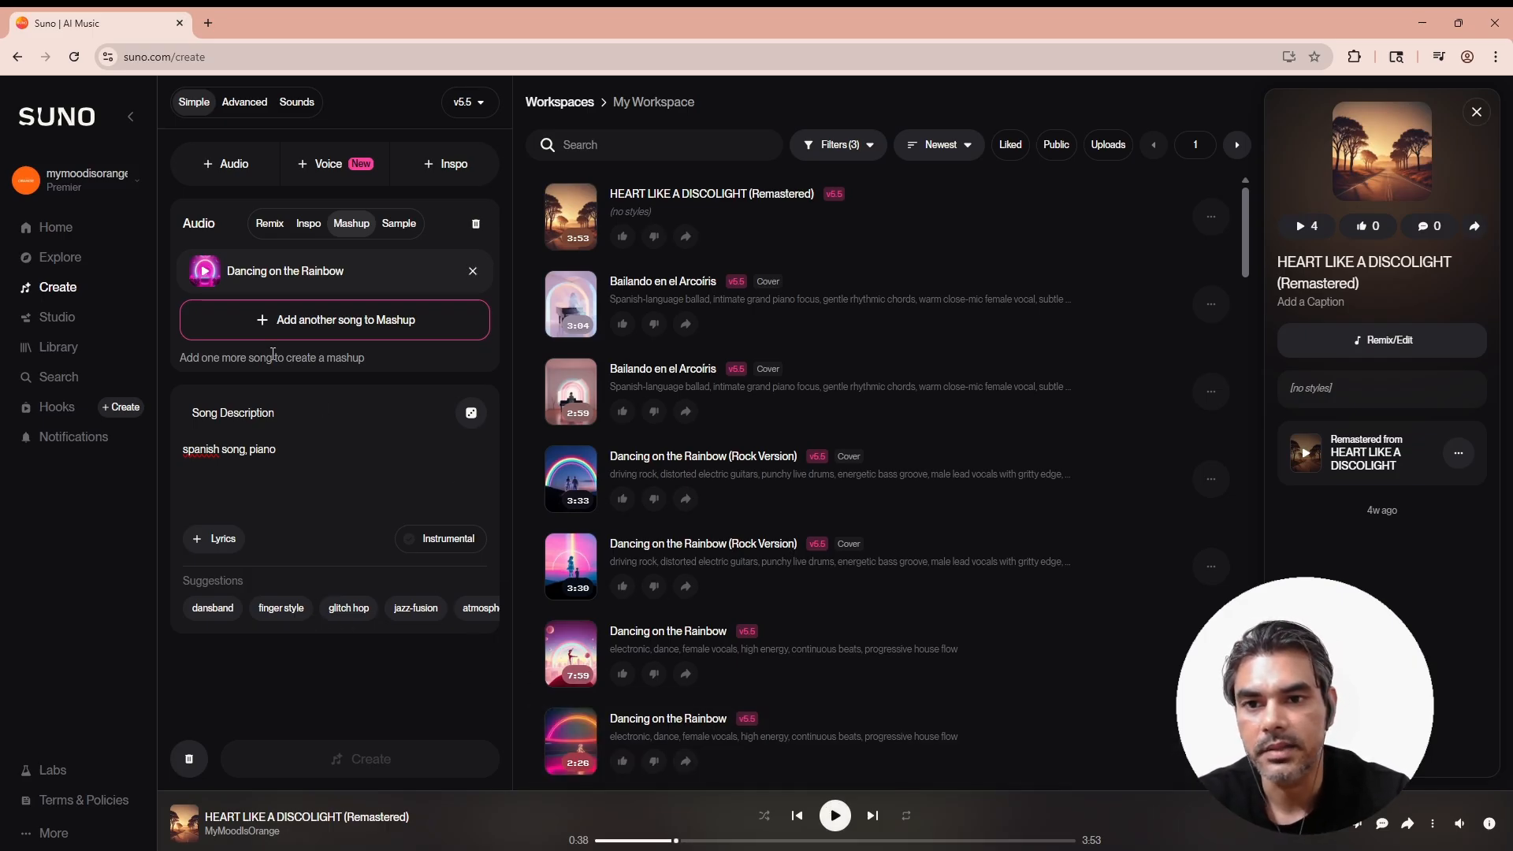
pyautogui.click(326, 320)
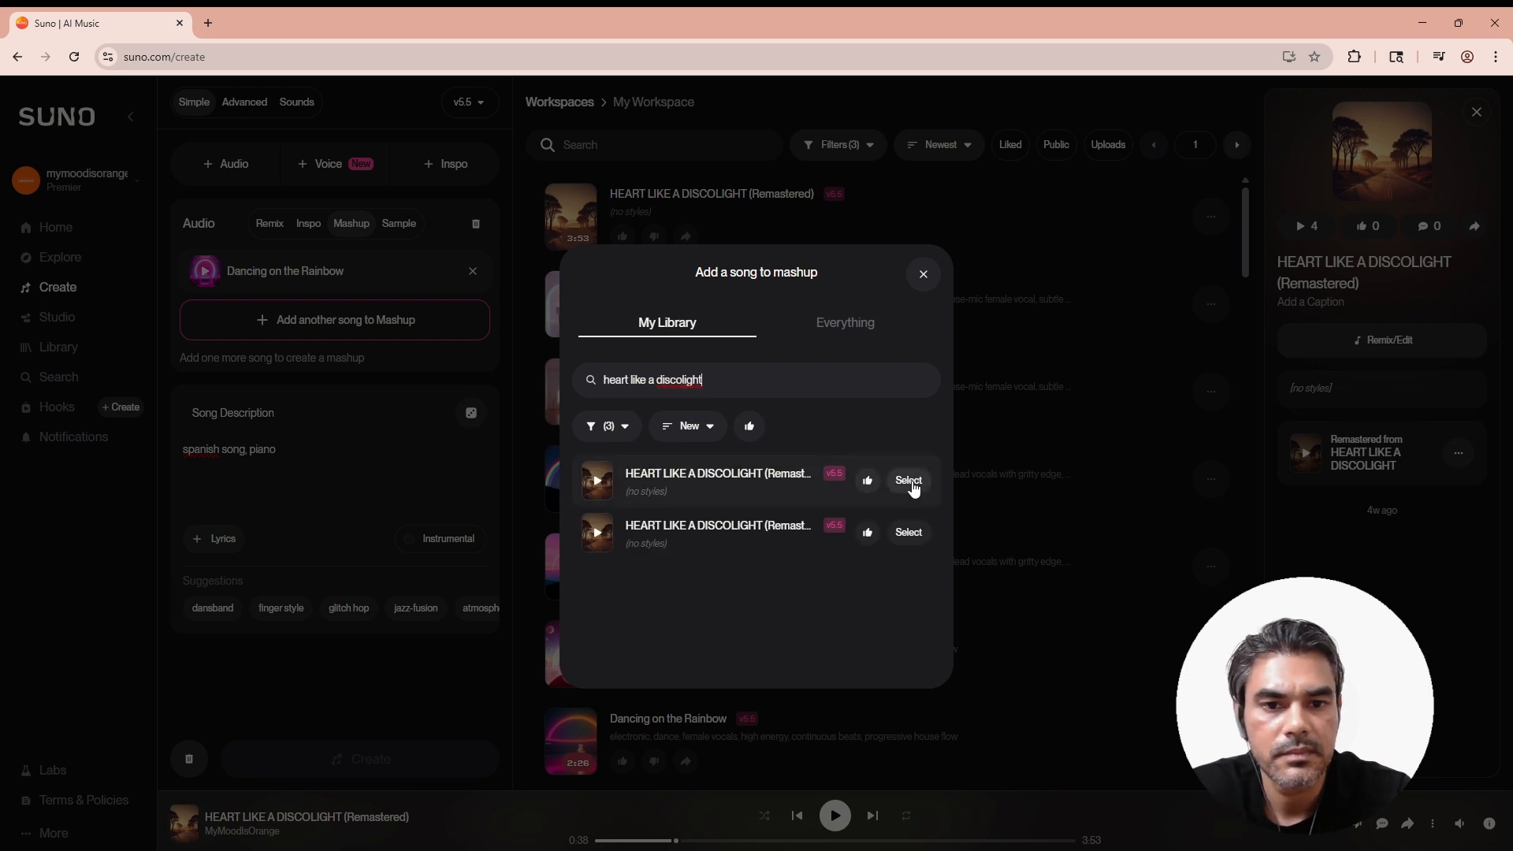
pyautogui.click(909, 480)
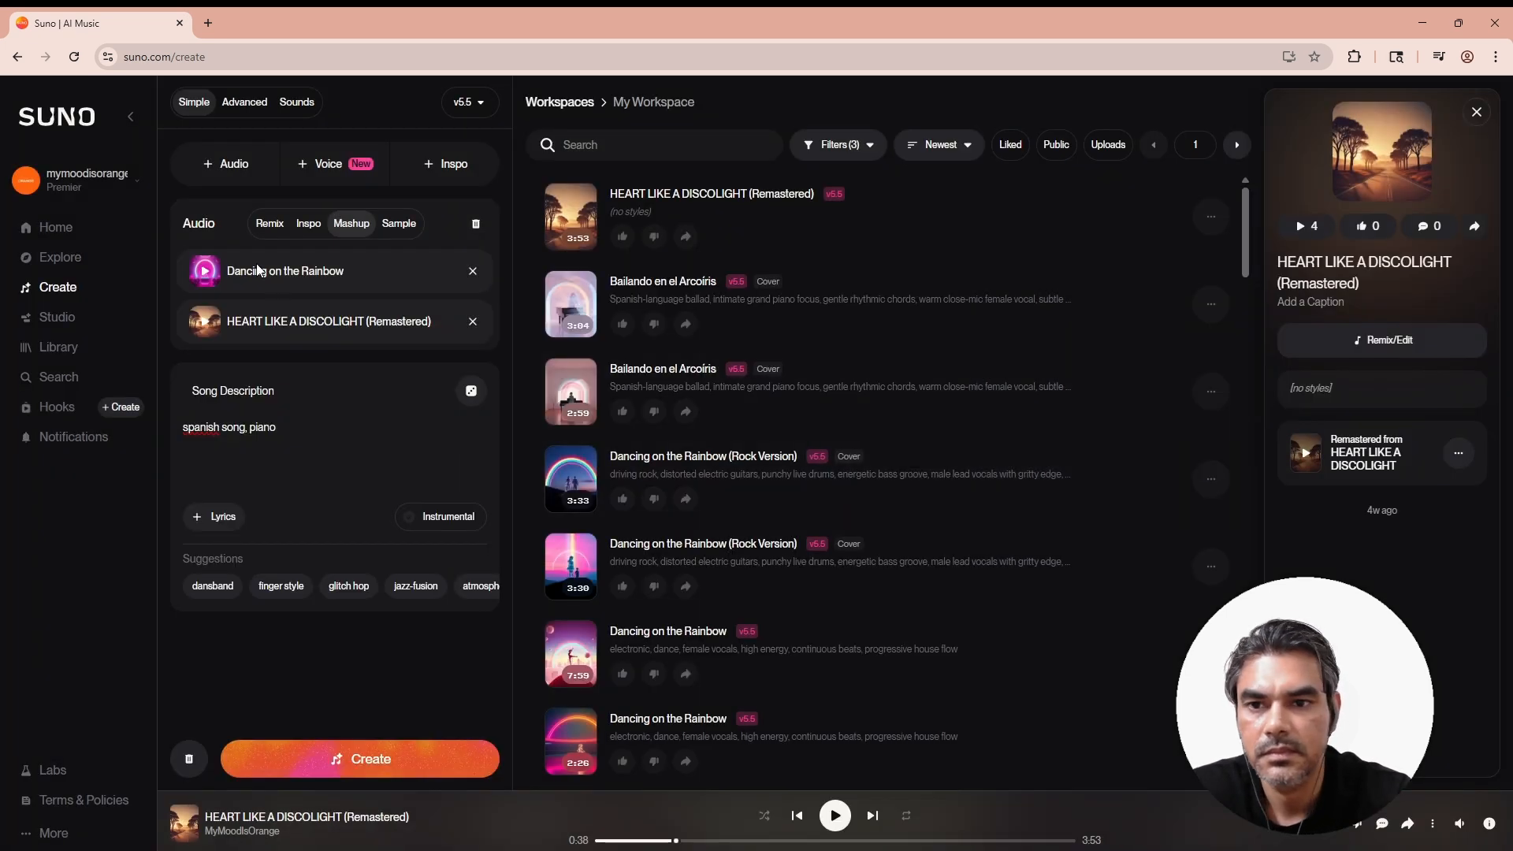
# Listen to parts of both mashup source songs, "Dancing on the Rainbow" and "HEART LIKE A DISCOLIGHT (Remastered)".
pyautogui.click(204, 275)
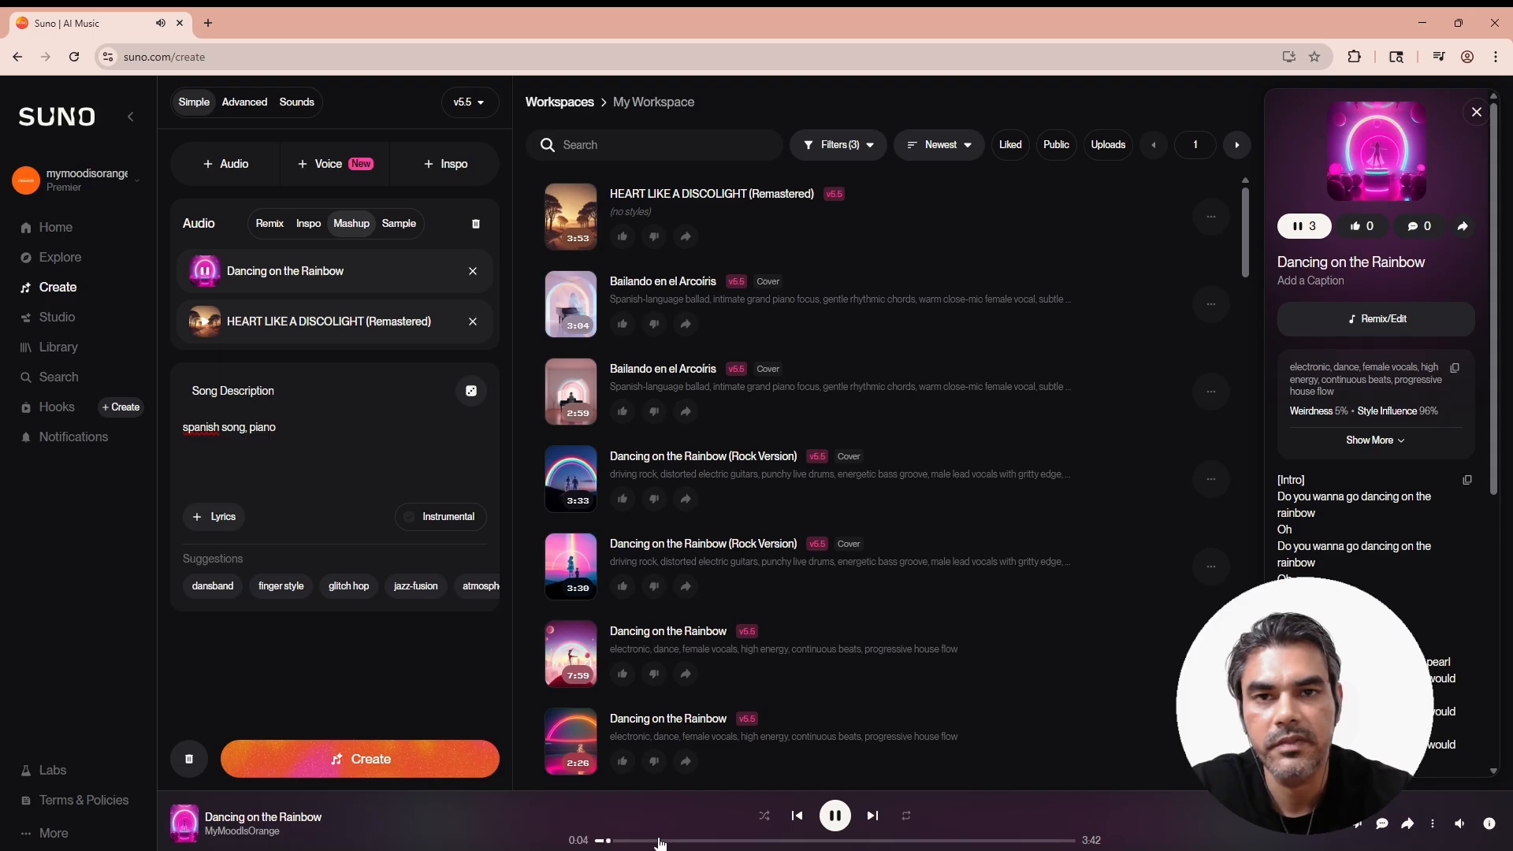
pyautogui.moveTo(660, 844); pyautogui.dragTo(789, 843)
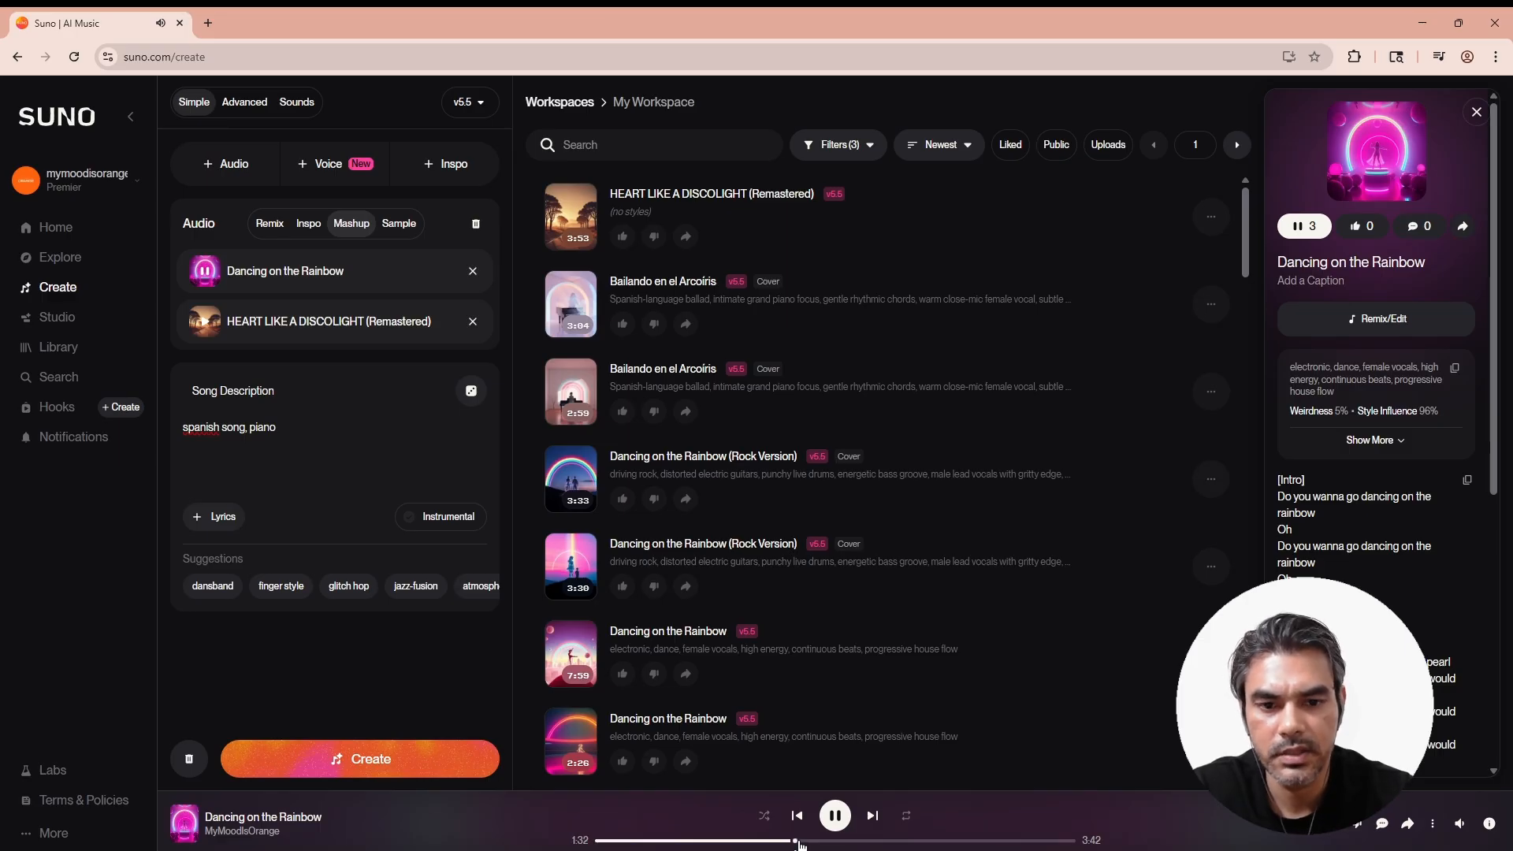
pyautogui.click(204, 323)
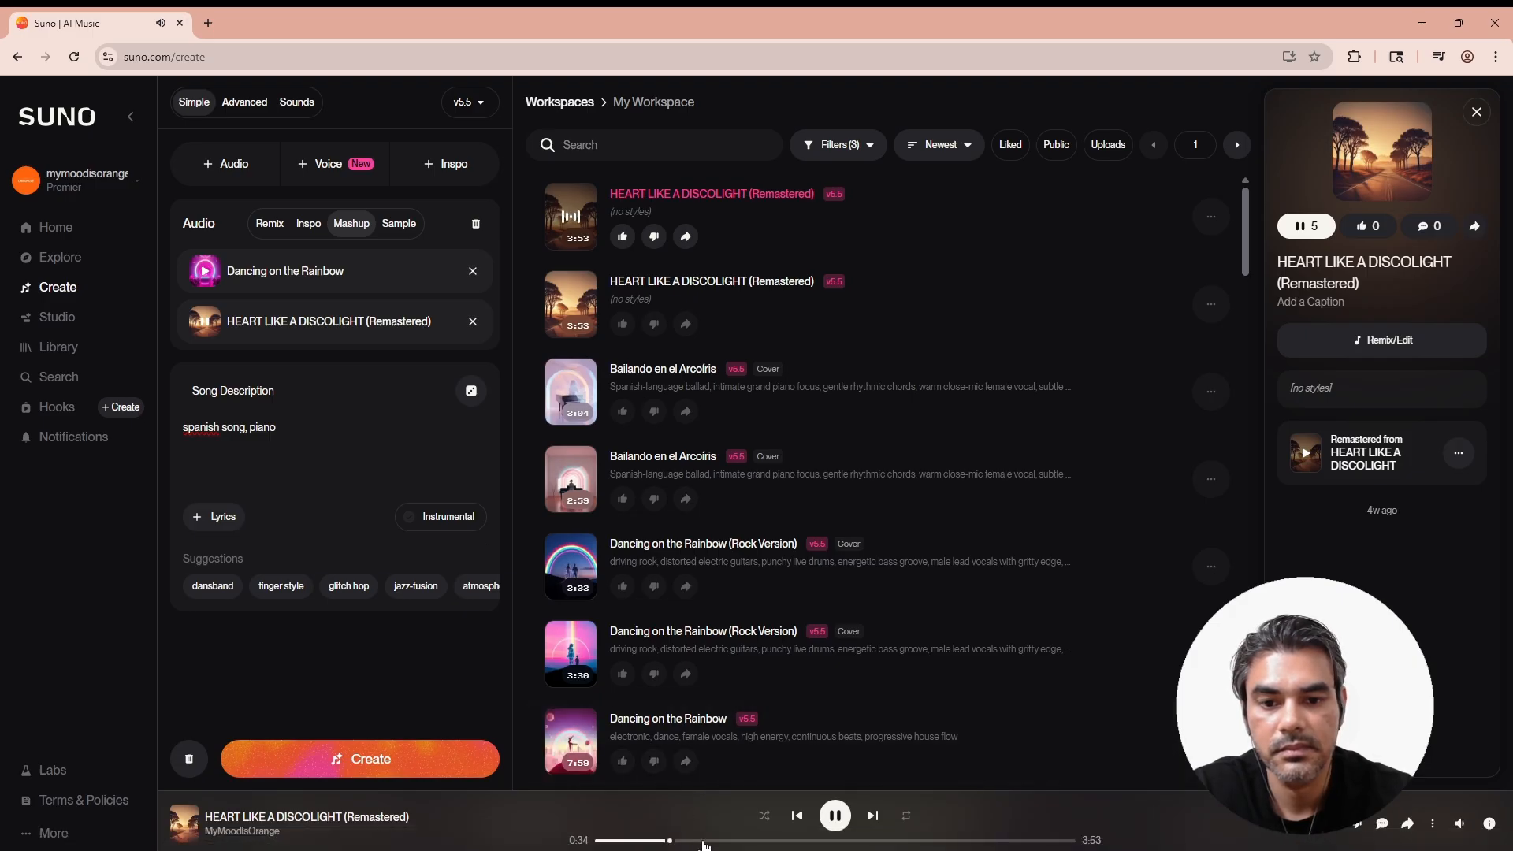
pyautogui.click(645, 841)
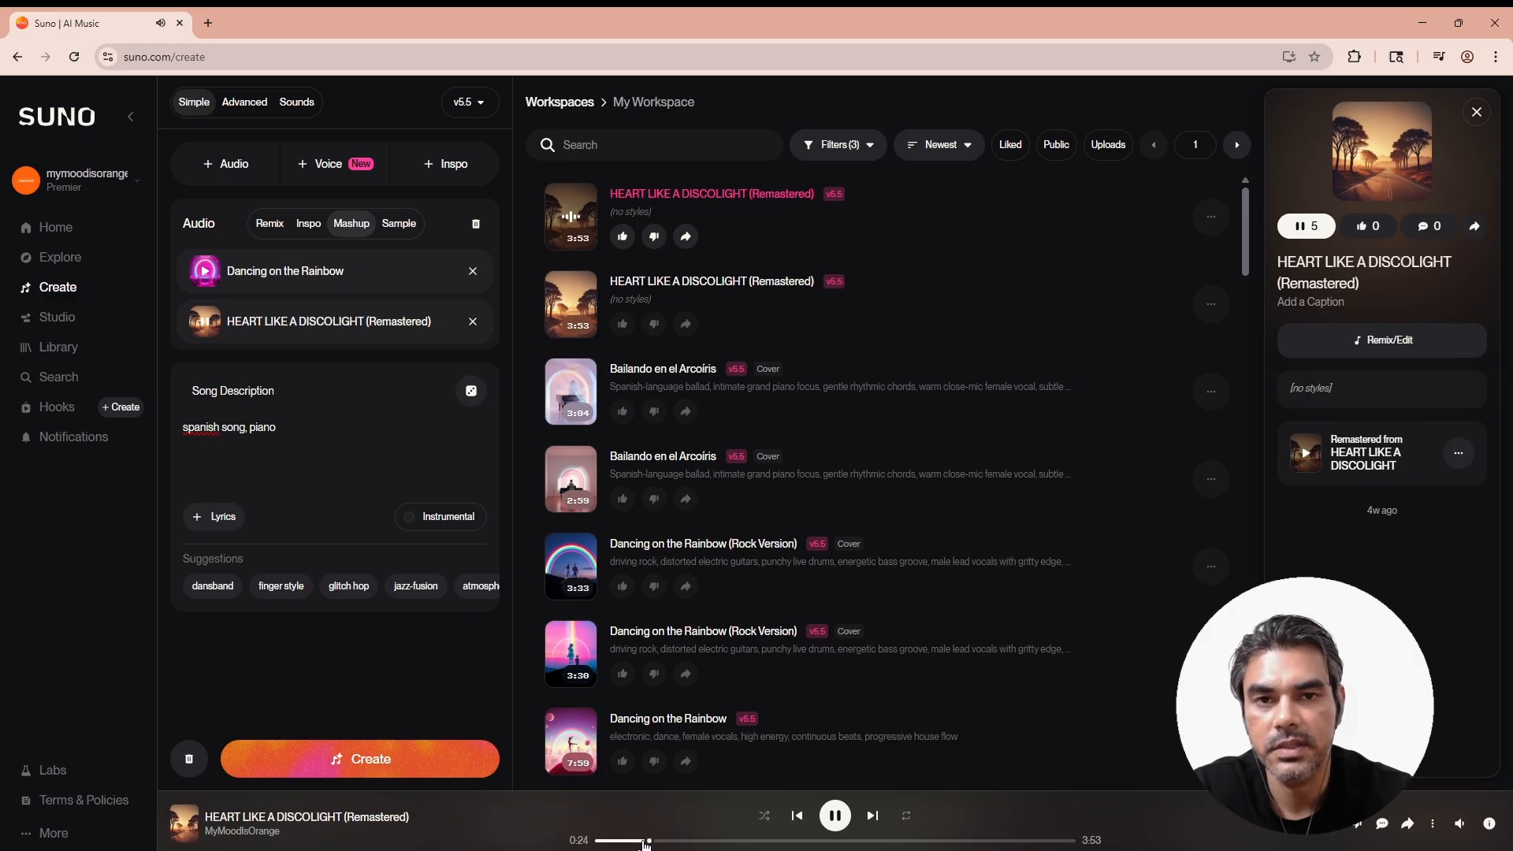
pyautogui.click(690, 841)
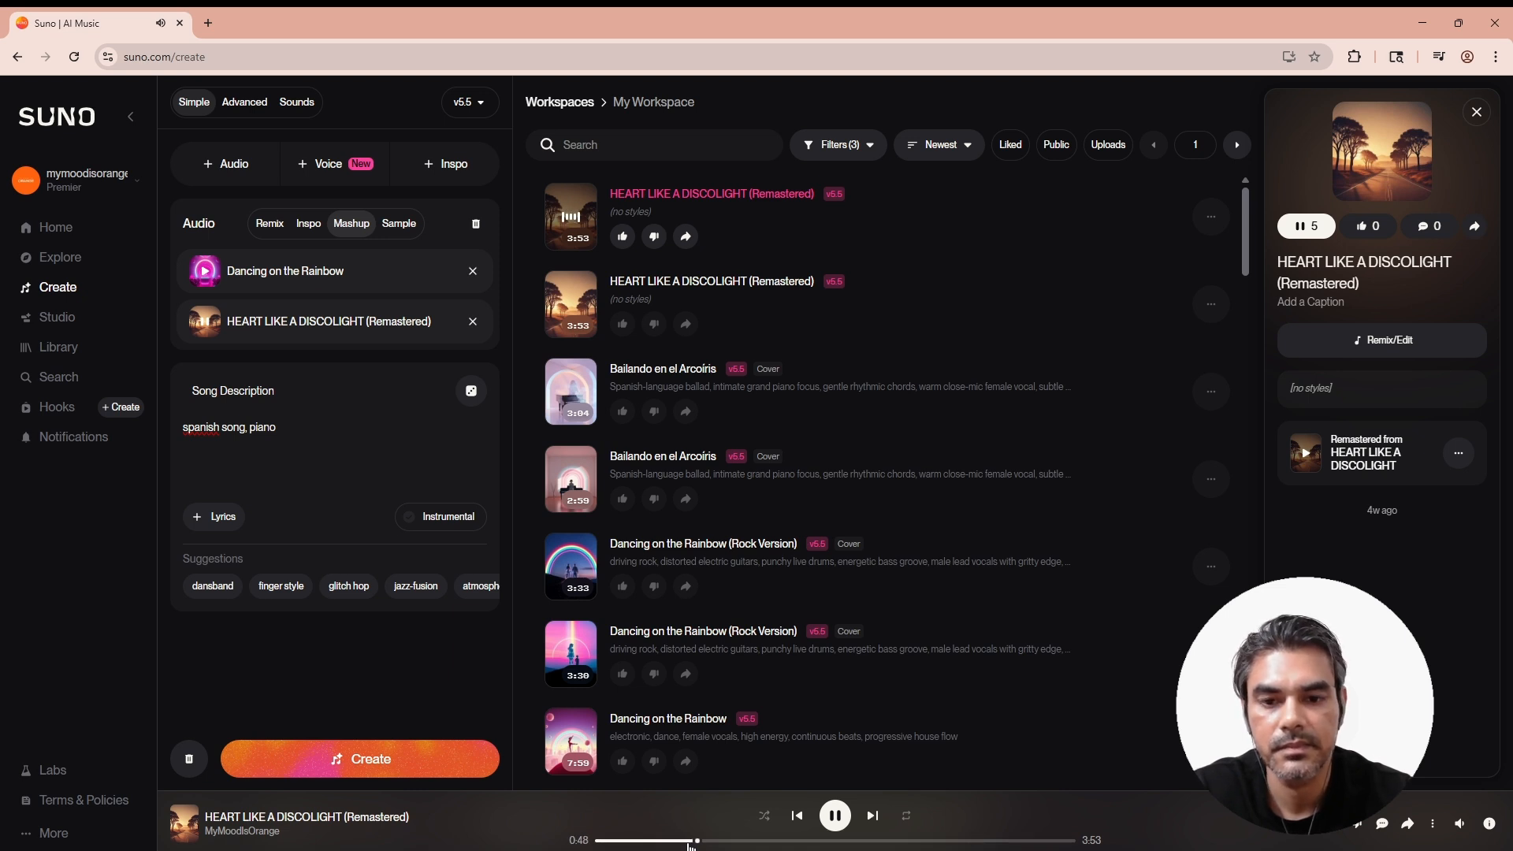
pyautogui.press('space')
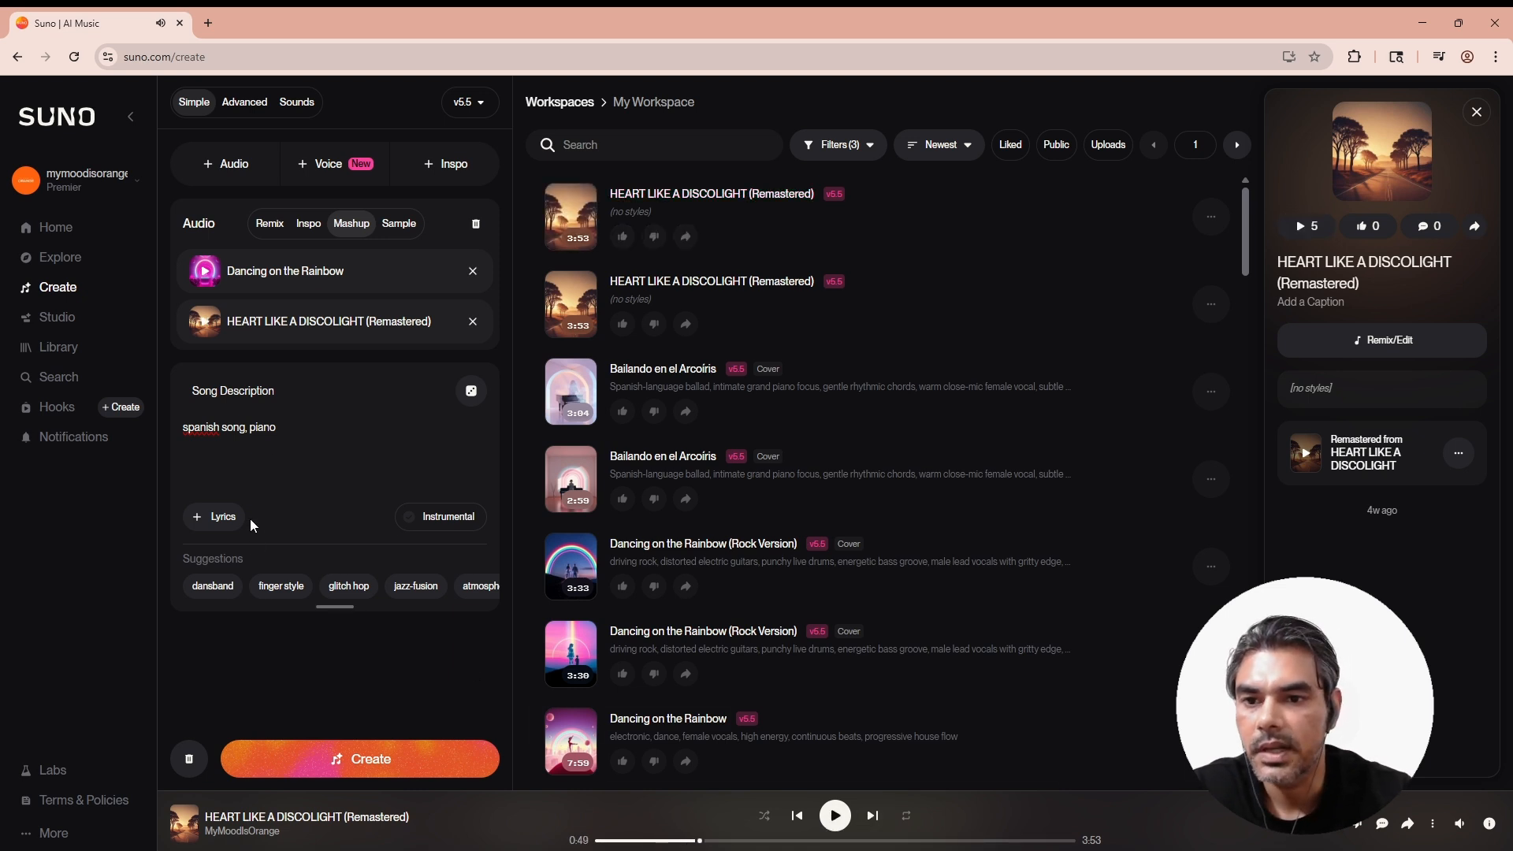
# Replace the mashup's song description with "progressive house music" and generate the mashup.
pyautogui.moveTo(298, 439); pyautogui.dragTo(169, 441)
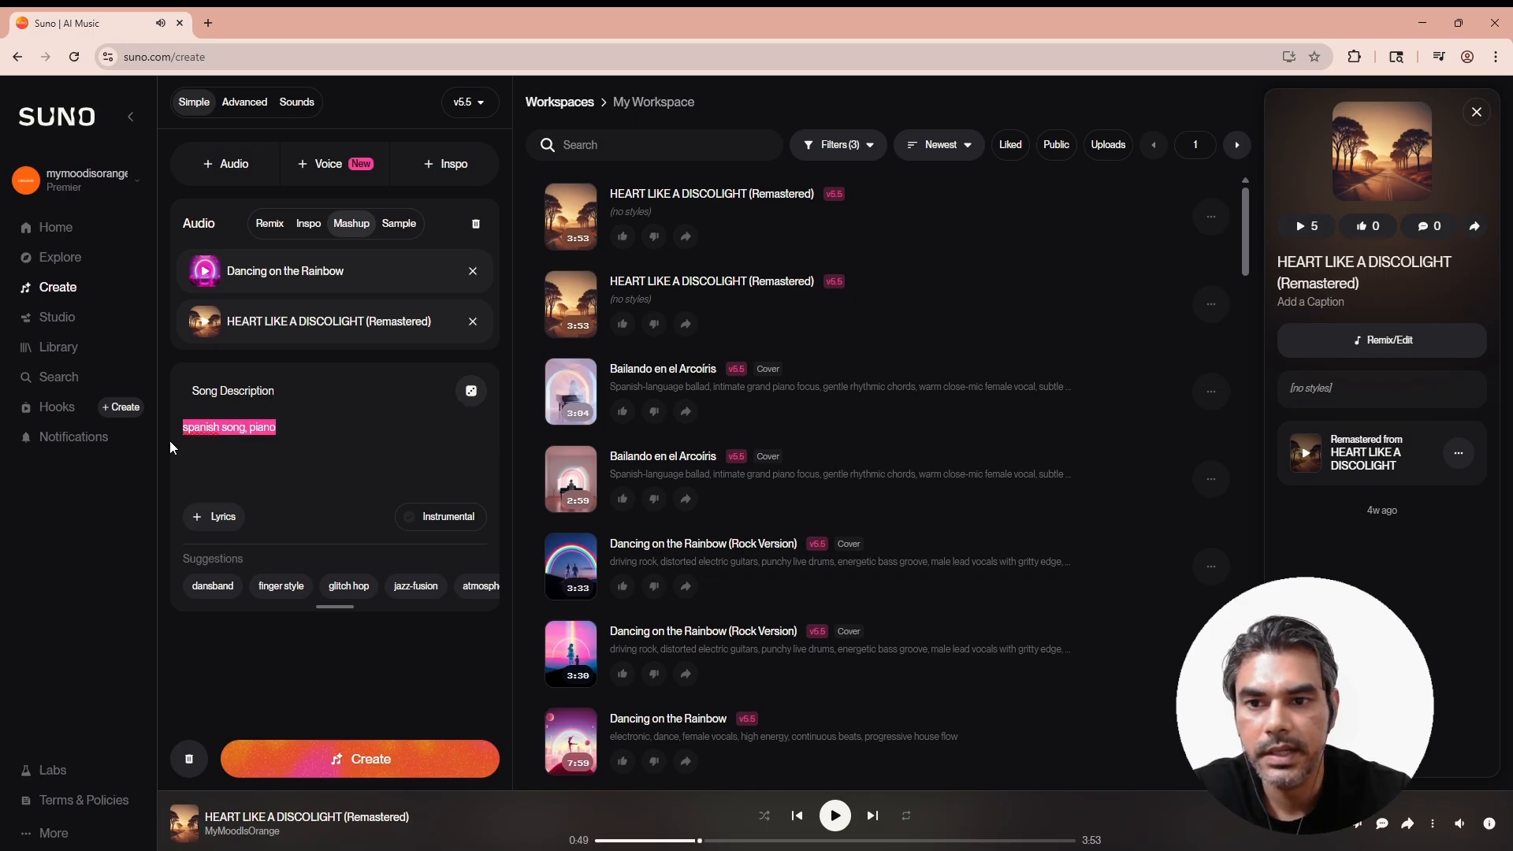
pyautogui.press('BackSpace')
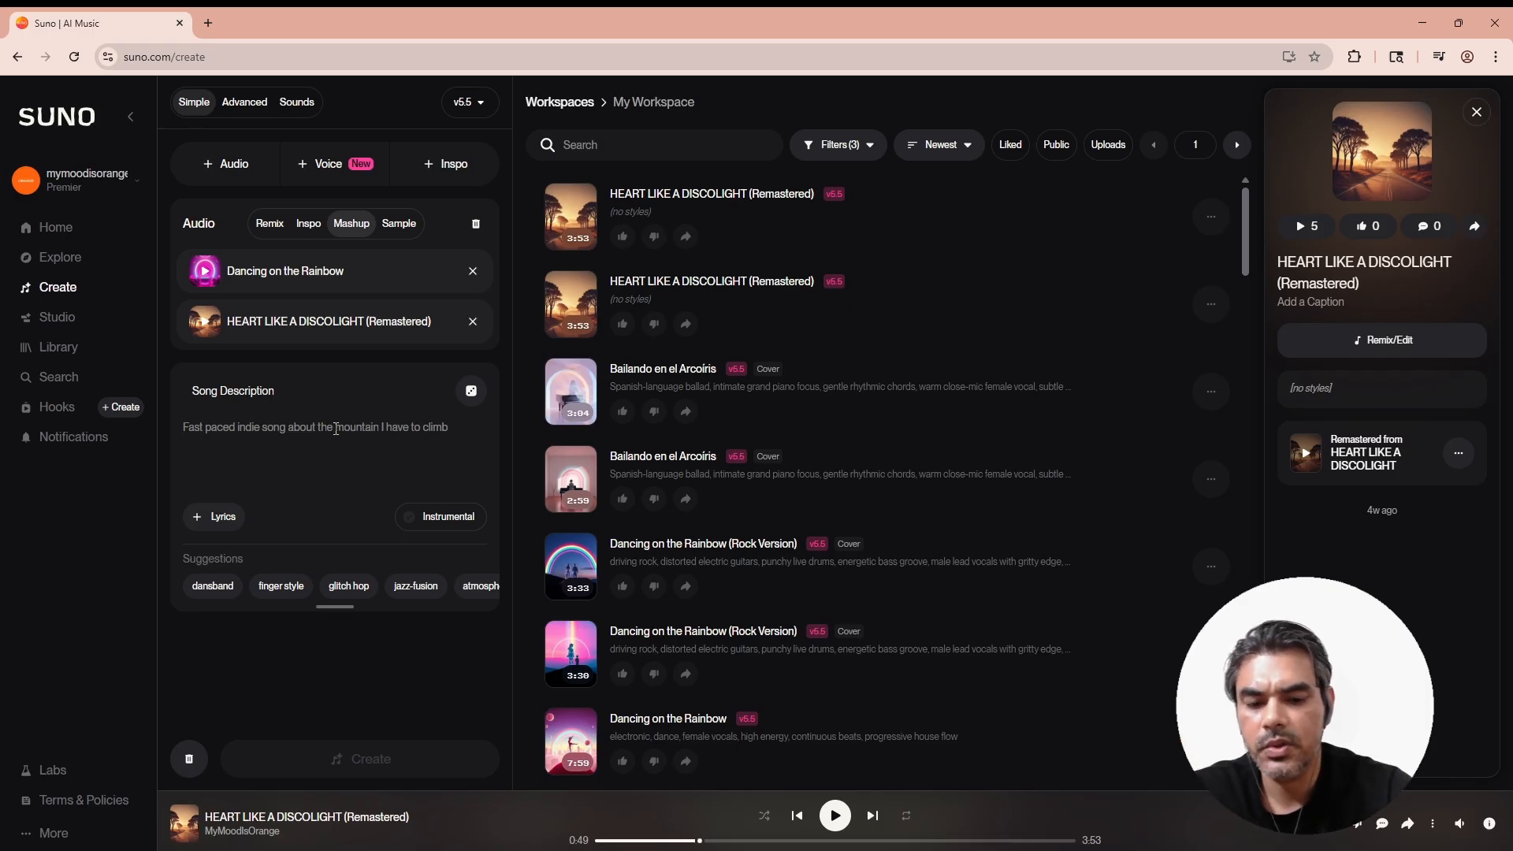
pyautogui.write('progressice')
pyautogui.press('BackSpace')
pyautogui.press('BackSpace')
pyautogui.write('ve house msuci')
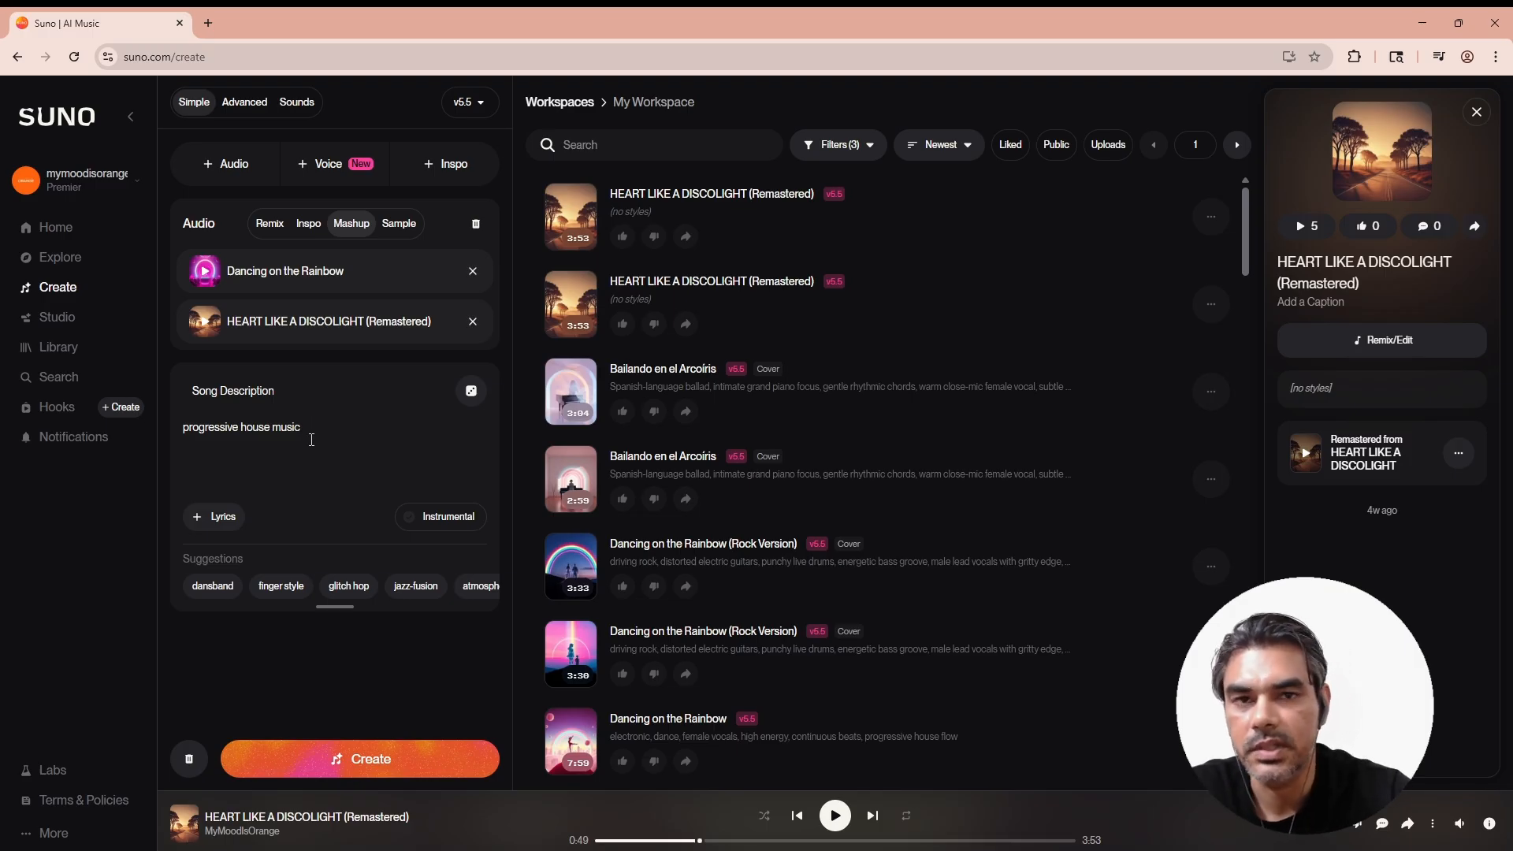
pyautogui.click(397, 763)
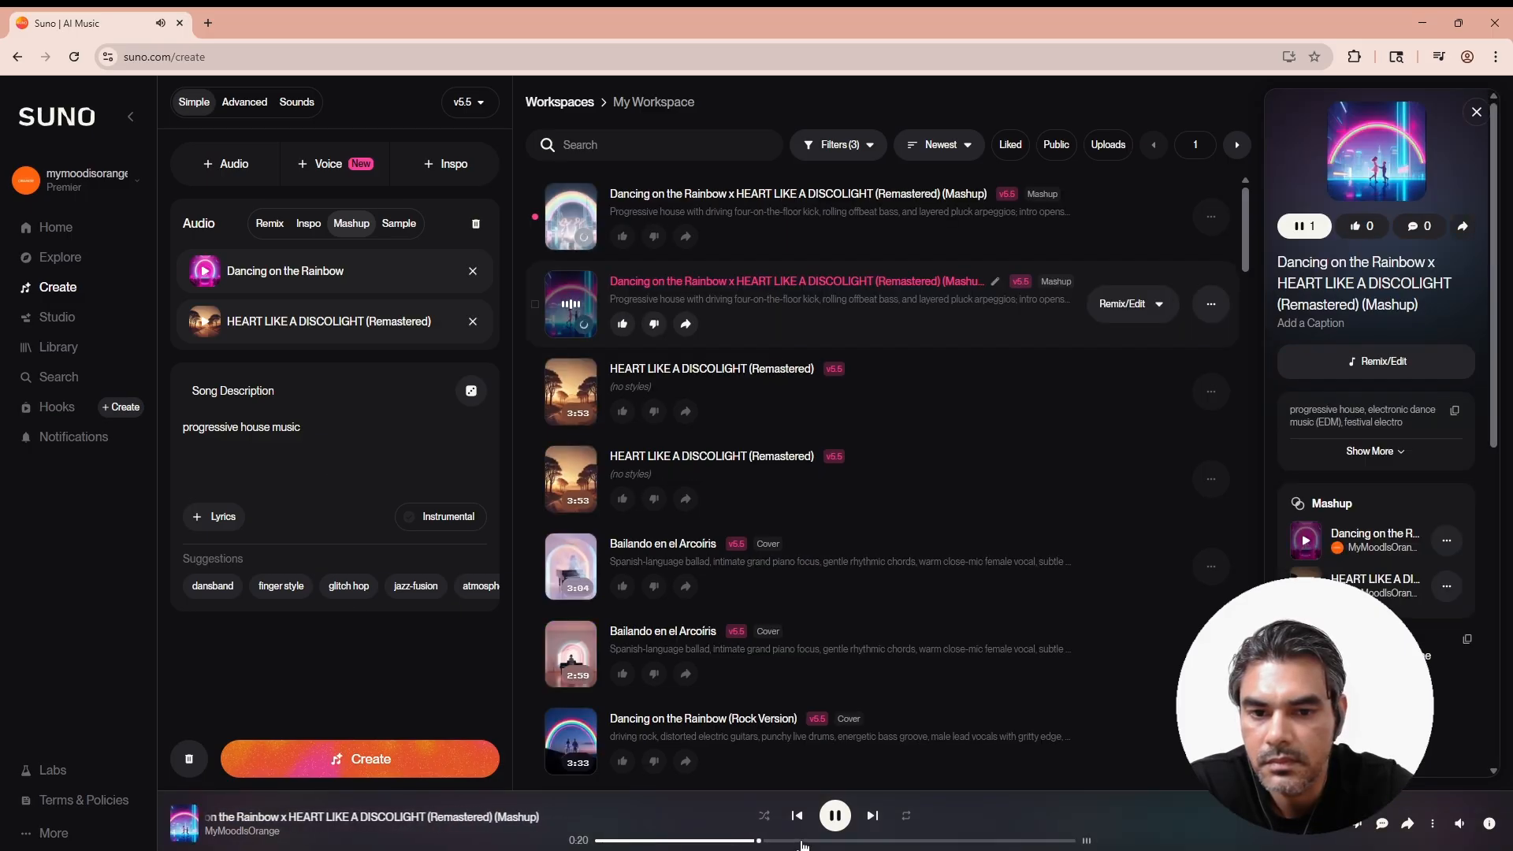
# Sample several passages of the generated mashup with the couple-under-a-rainbow cover, and stop playback.
pyautogui.click(802, 842)
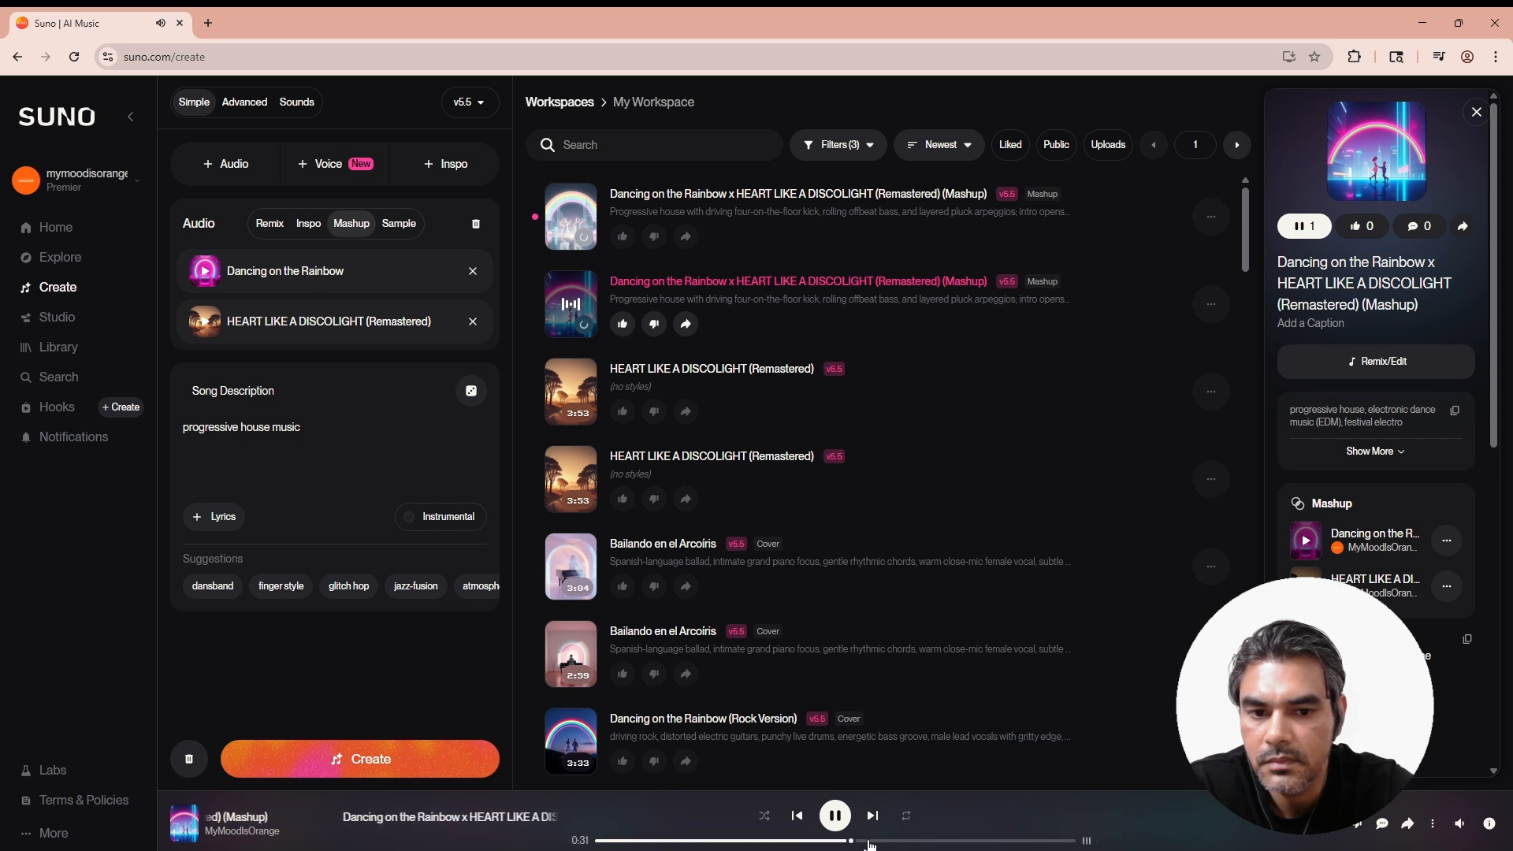
pyautogui.click(895, 842)
pyautogui.click(876, 842)
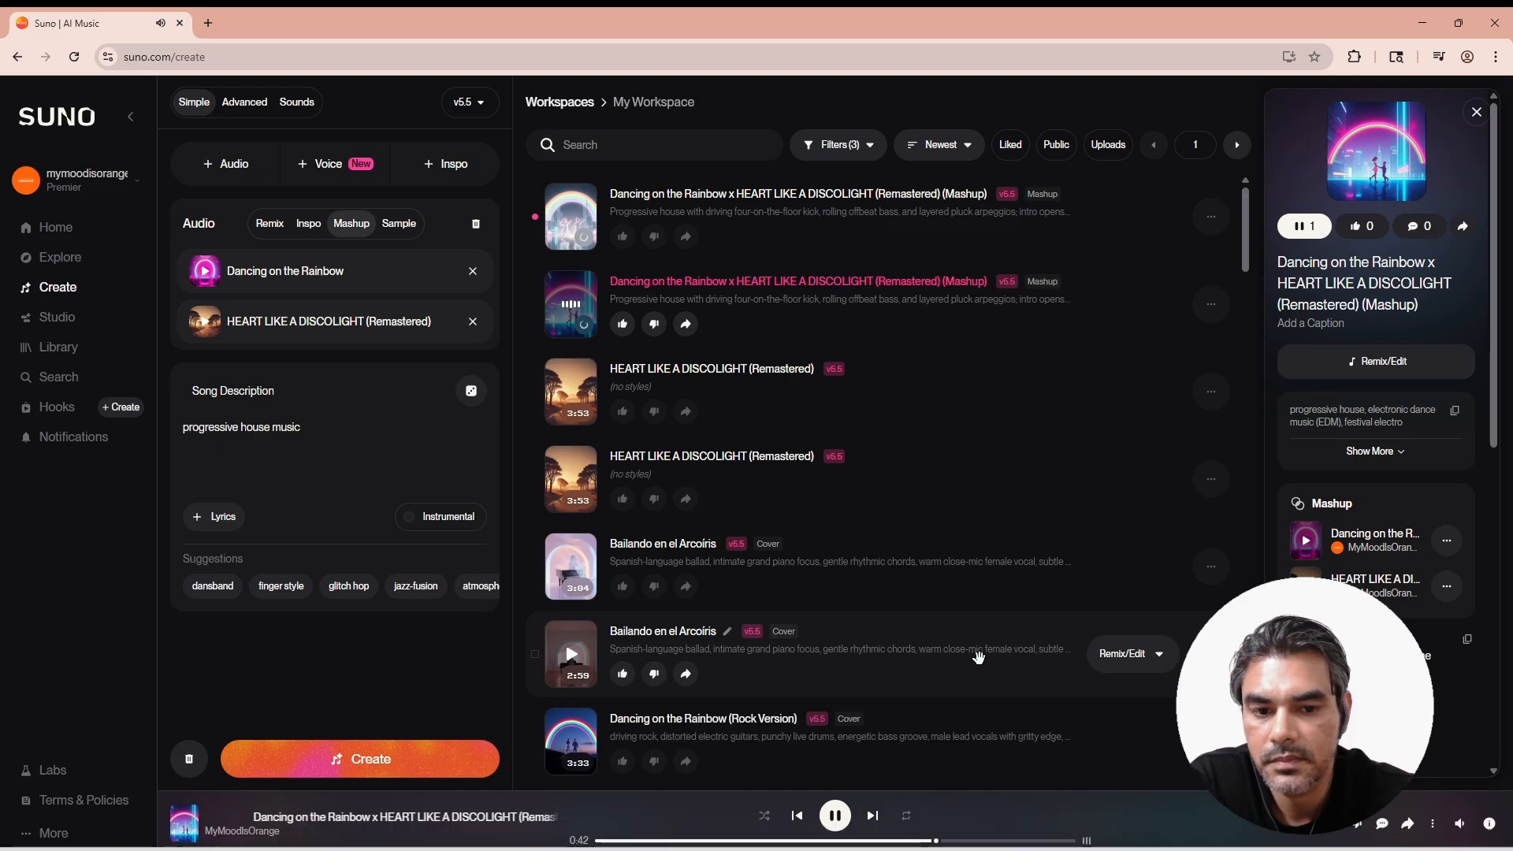
pyautogui.click(975, 841)
pyautogui.click(1005, 841)
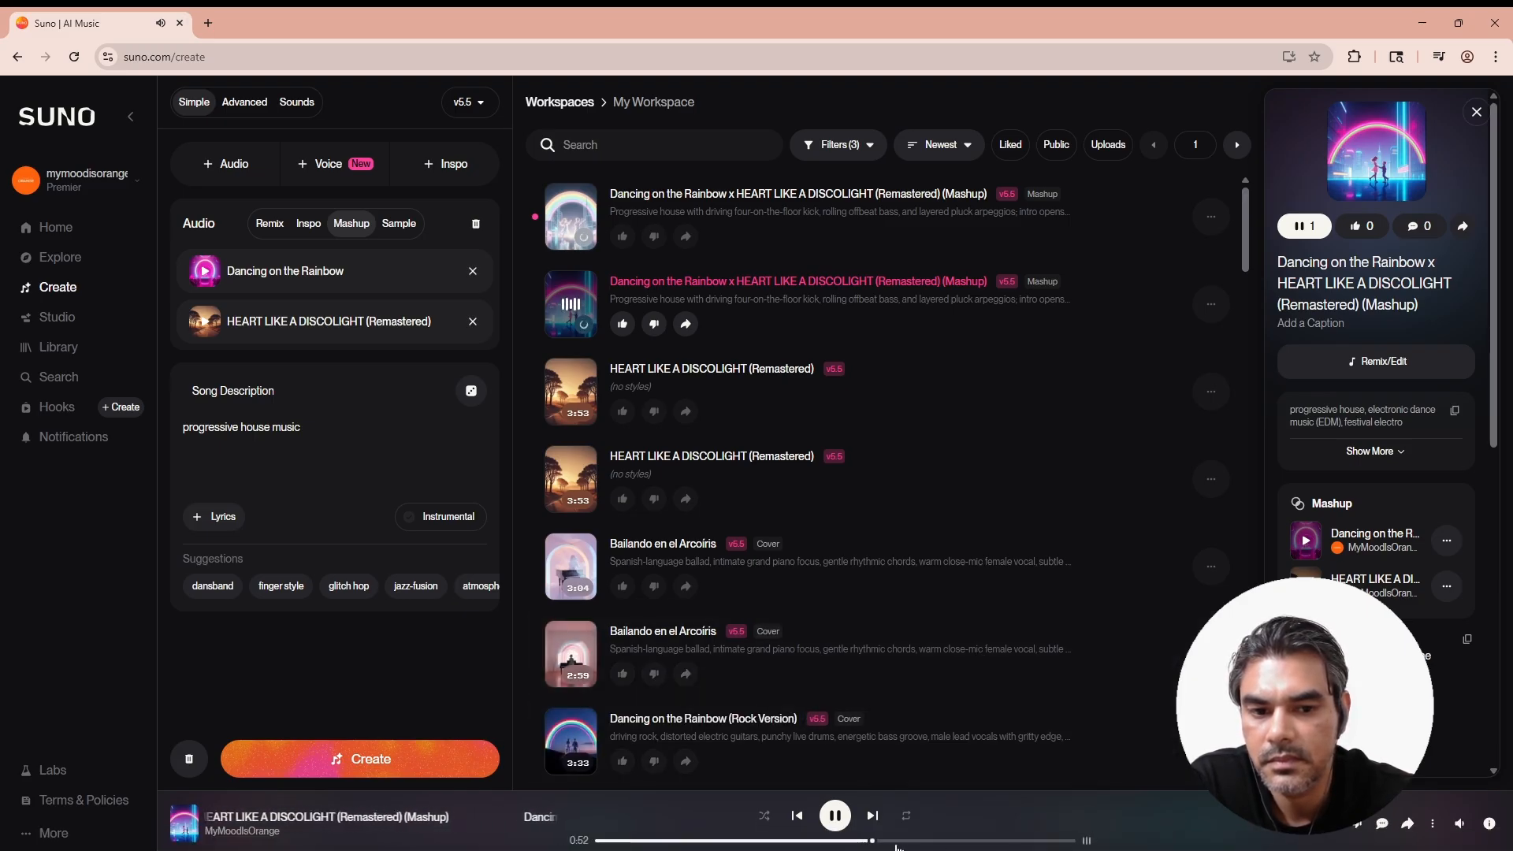
pyautogui.click(923, 840)
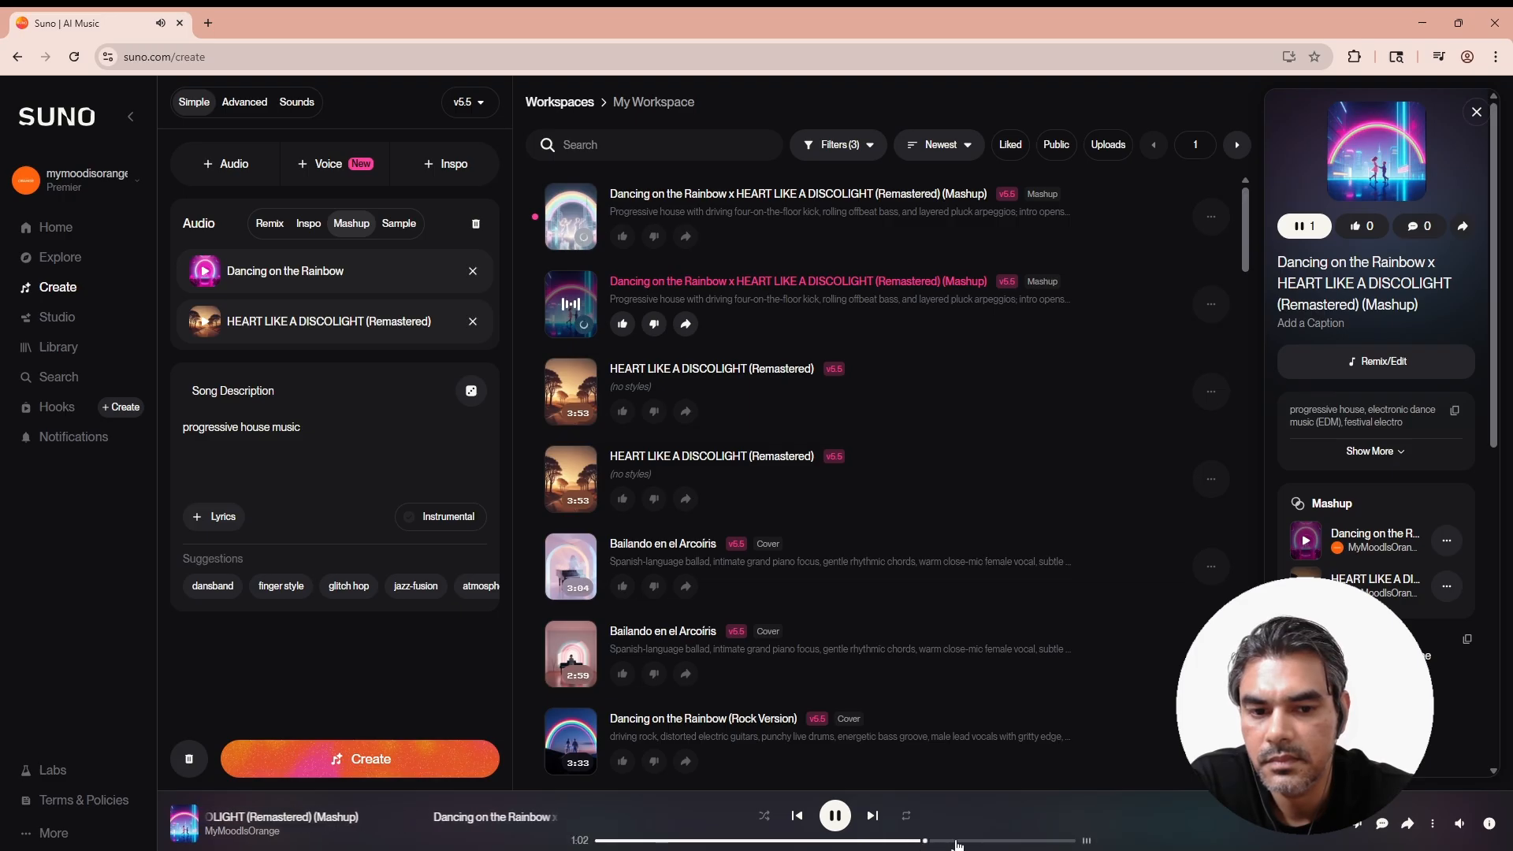
pyautogui.click(956, 841)
pyautogui.click(989, 841)
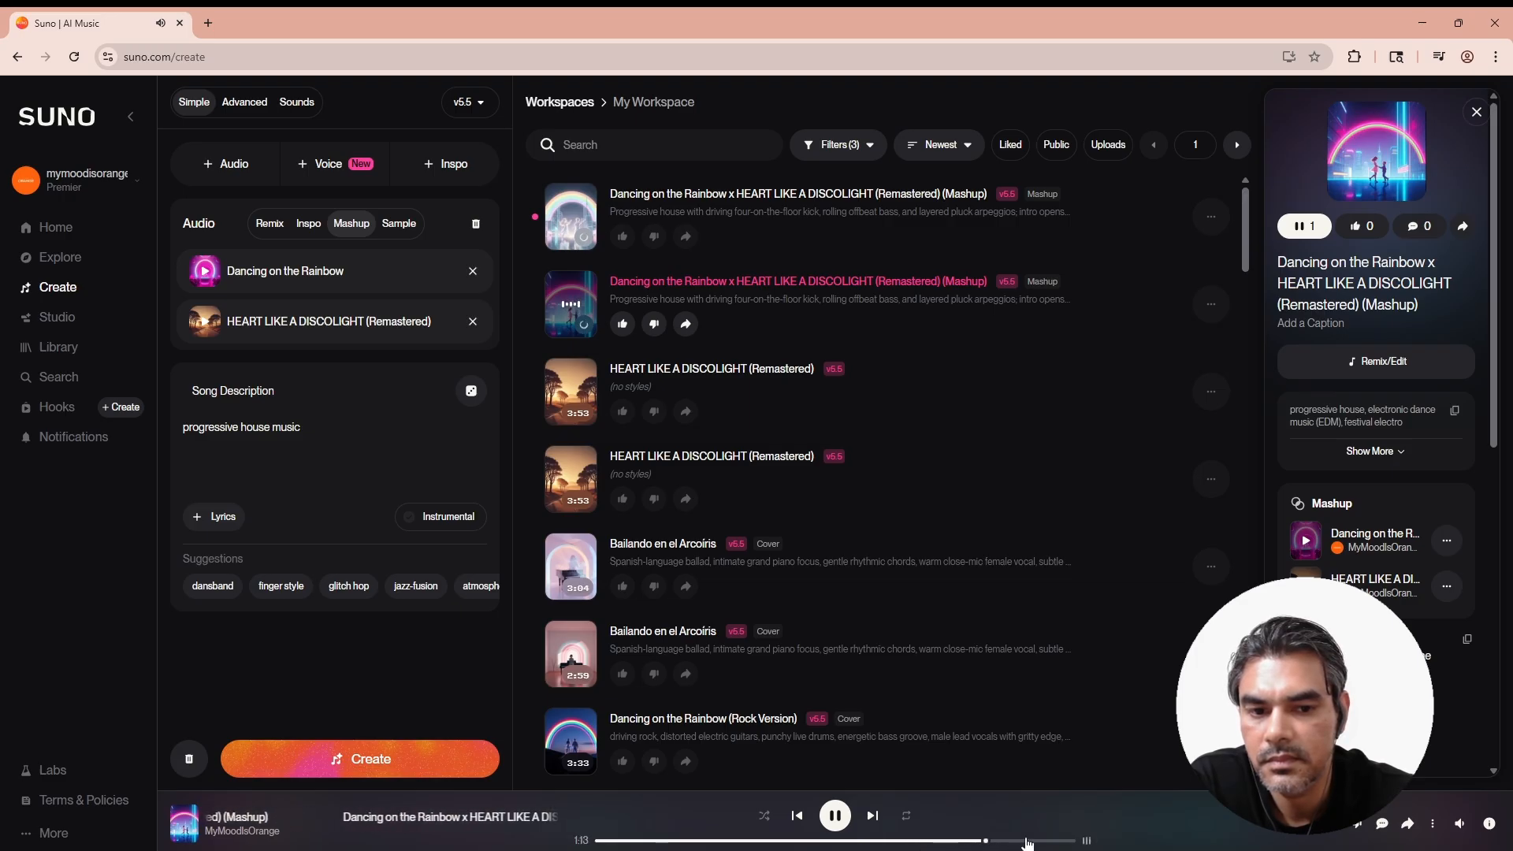
pyautogui.click(835, 816)
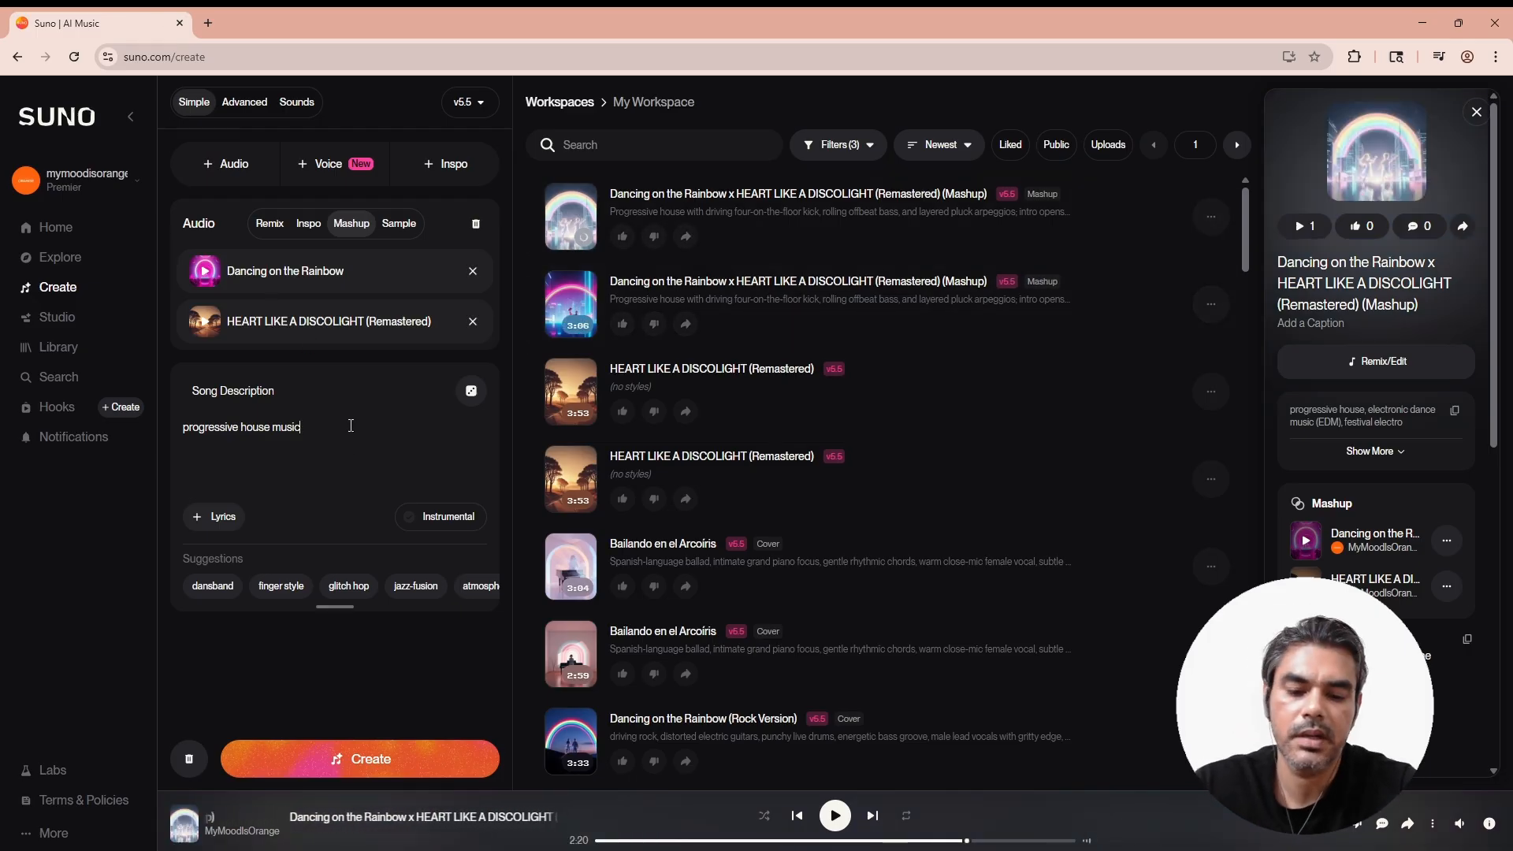
# Add ", vocals from both equally" to the mashup's song description and generate the new mashup.
pyautogui.write(',')
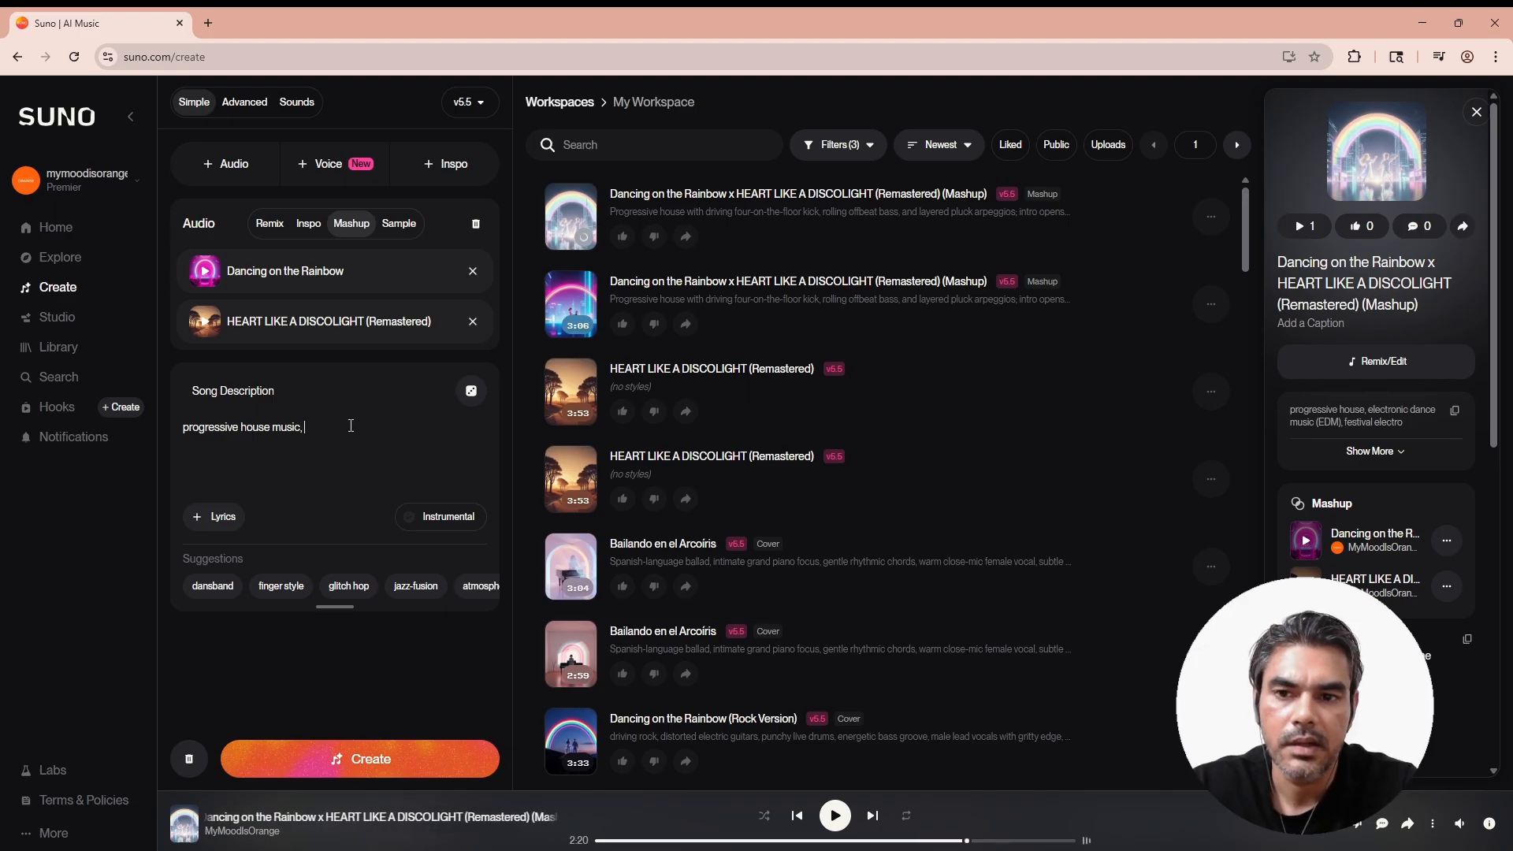
pyautogui.write(' vocals from')
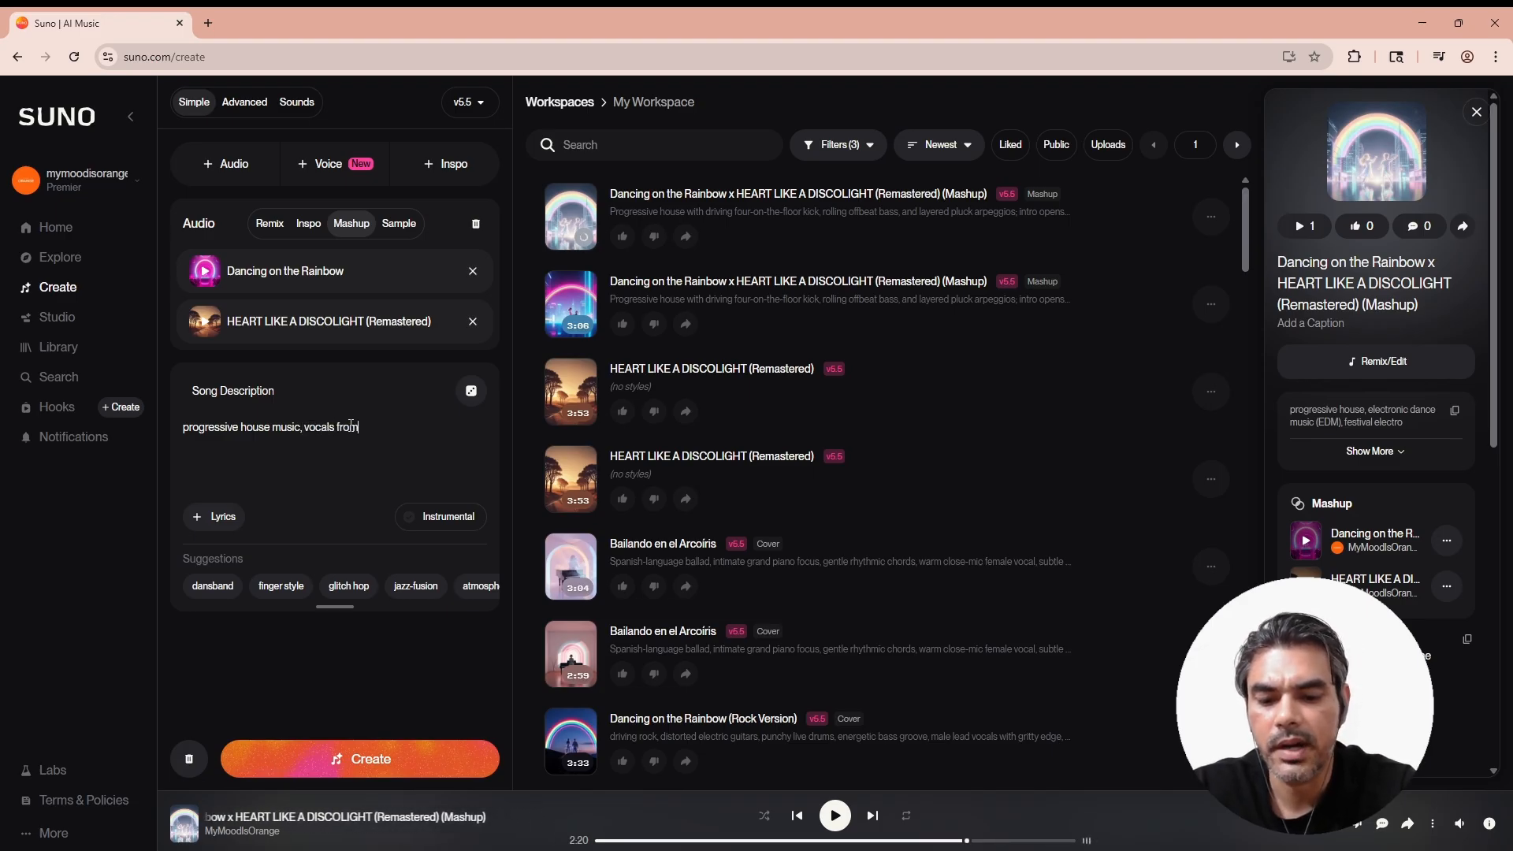
pyautogui.write(' both equally')
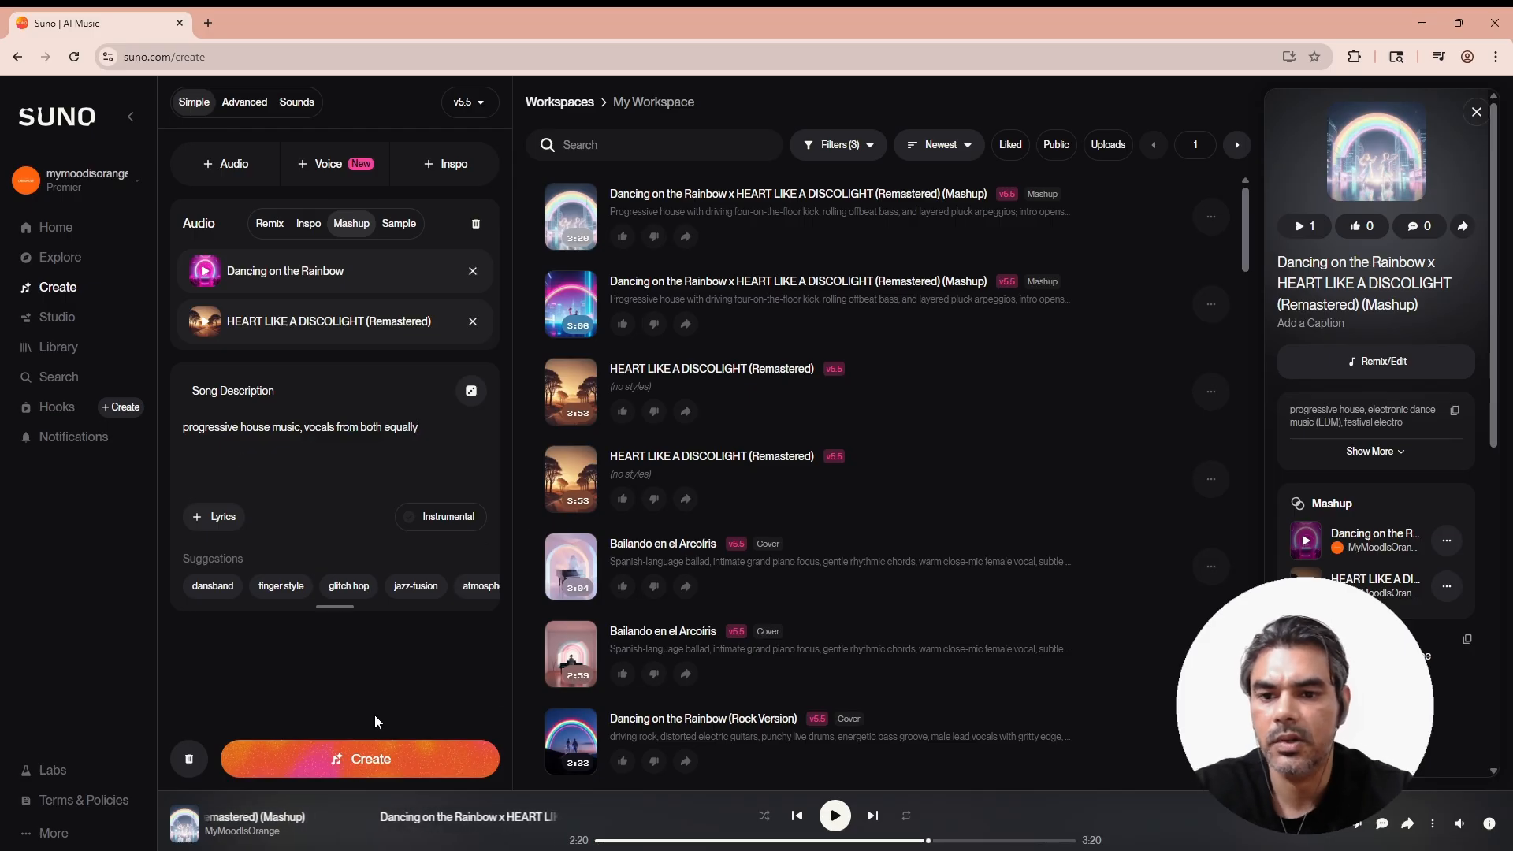
pyautogui.click(370, 758)
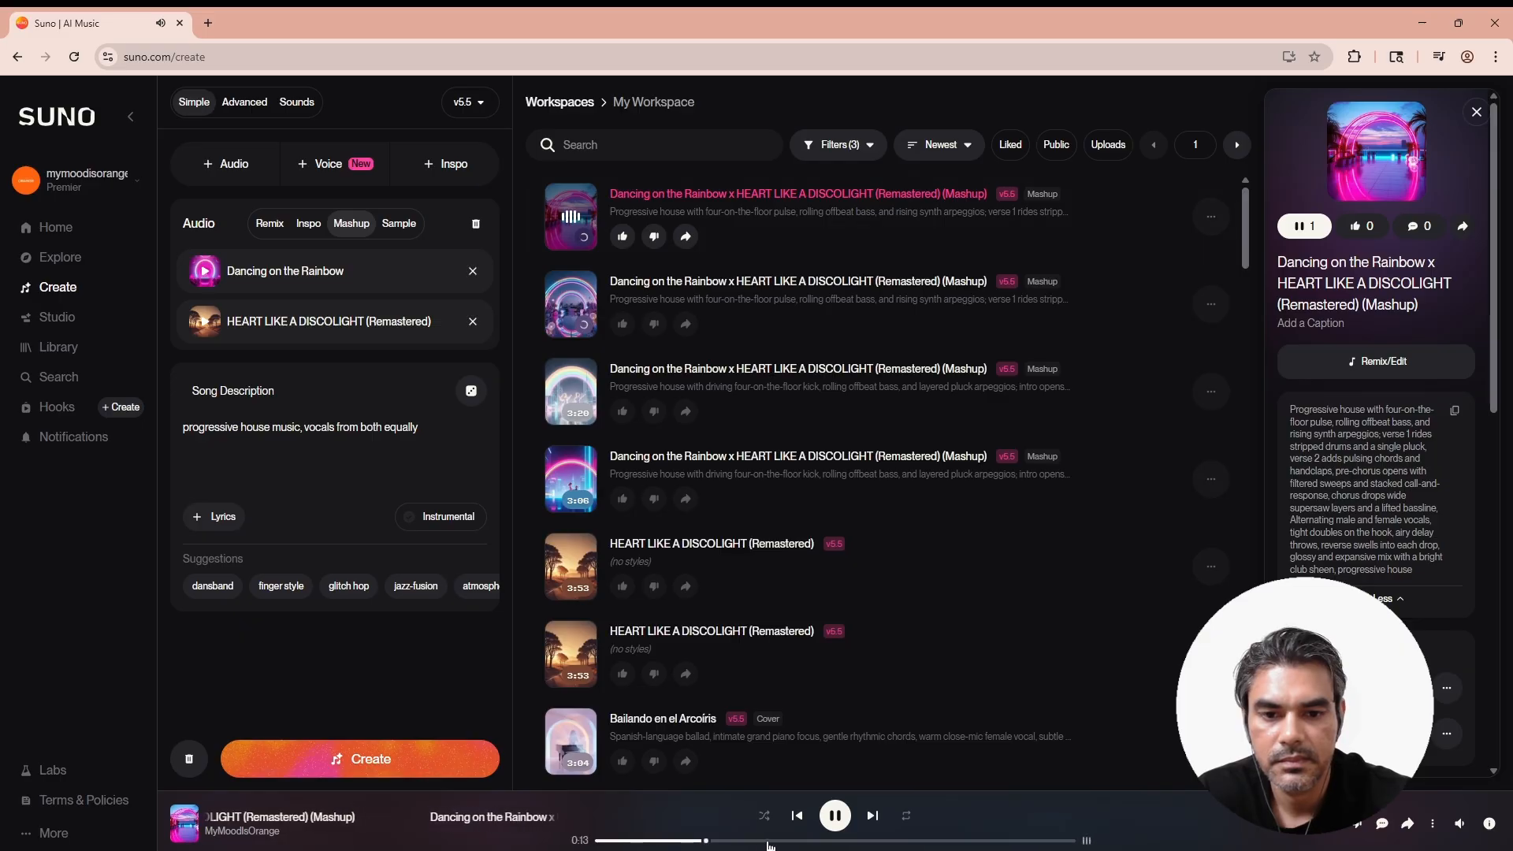
# Sample several passages of the new mashup with the pink neon ring cover at a lower volume, and stop playback.
pyautogui.click(819, 841)
pyautogui.click(889, 841)
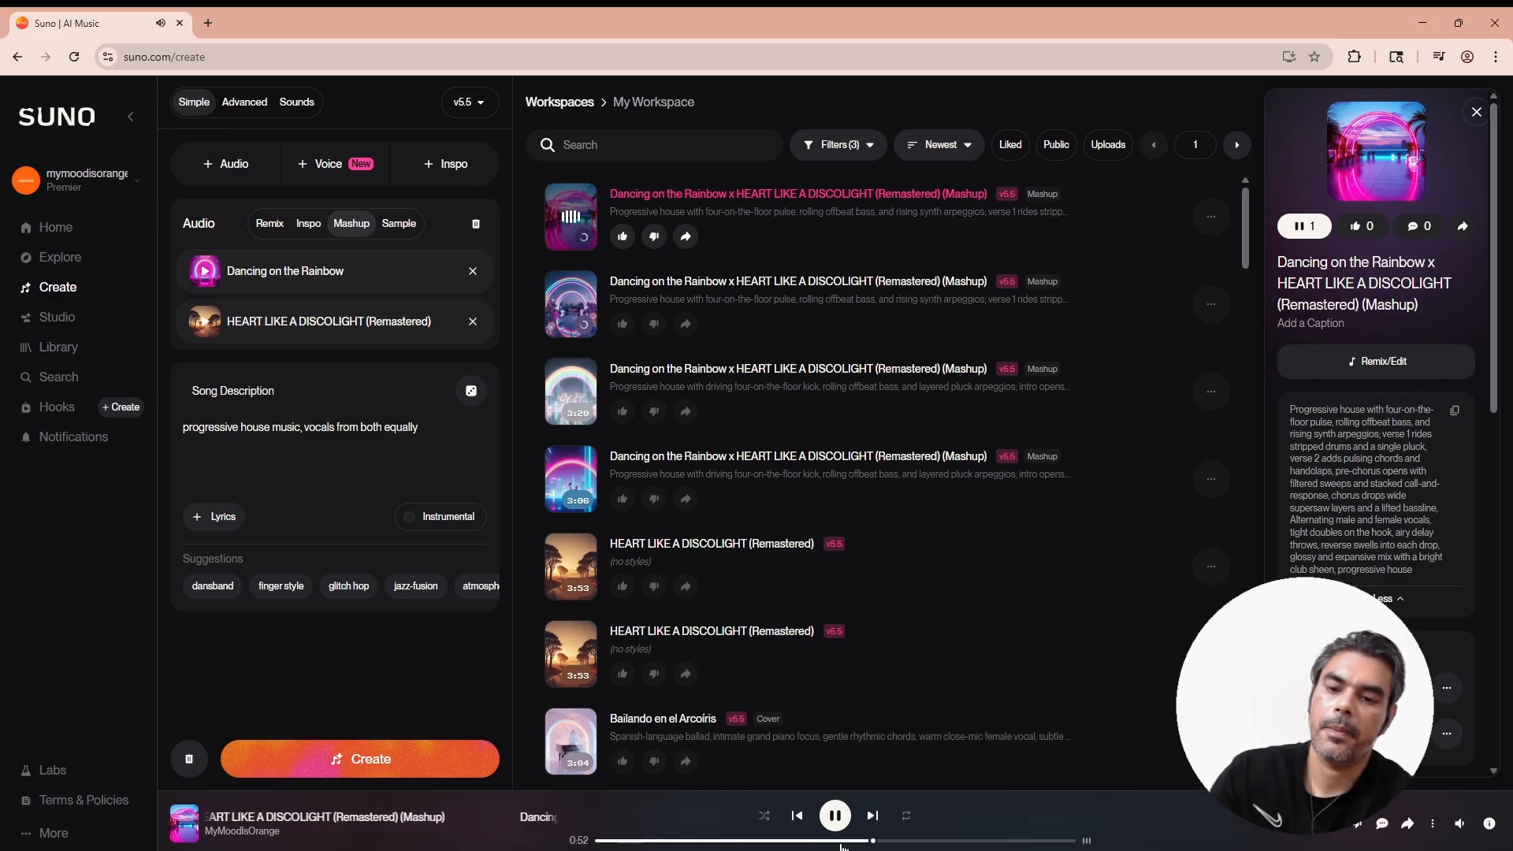
pyautogui.press('XF86AudioLowerVolume')
pyautogui.press('XF86AudioLowerVolume')
pyautogui.press('XF86AudioLowerVolume')
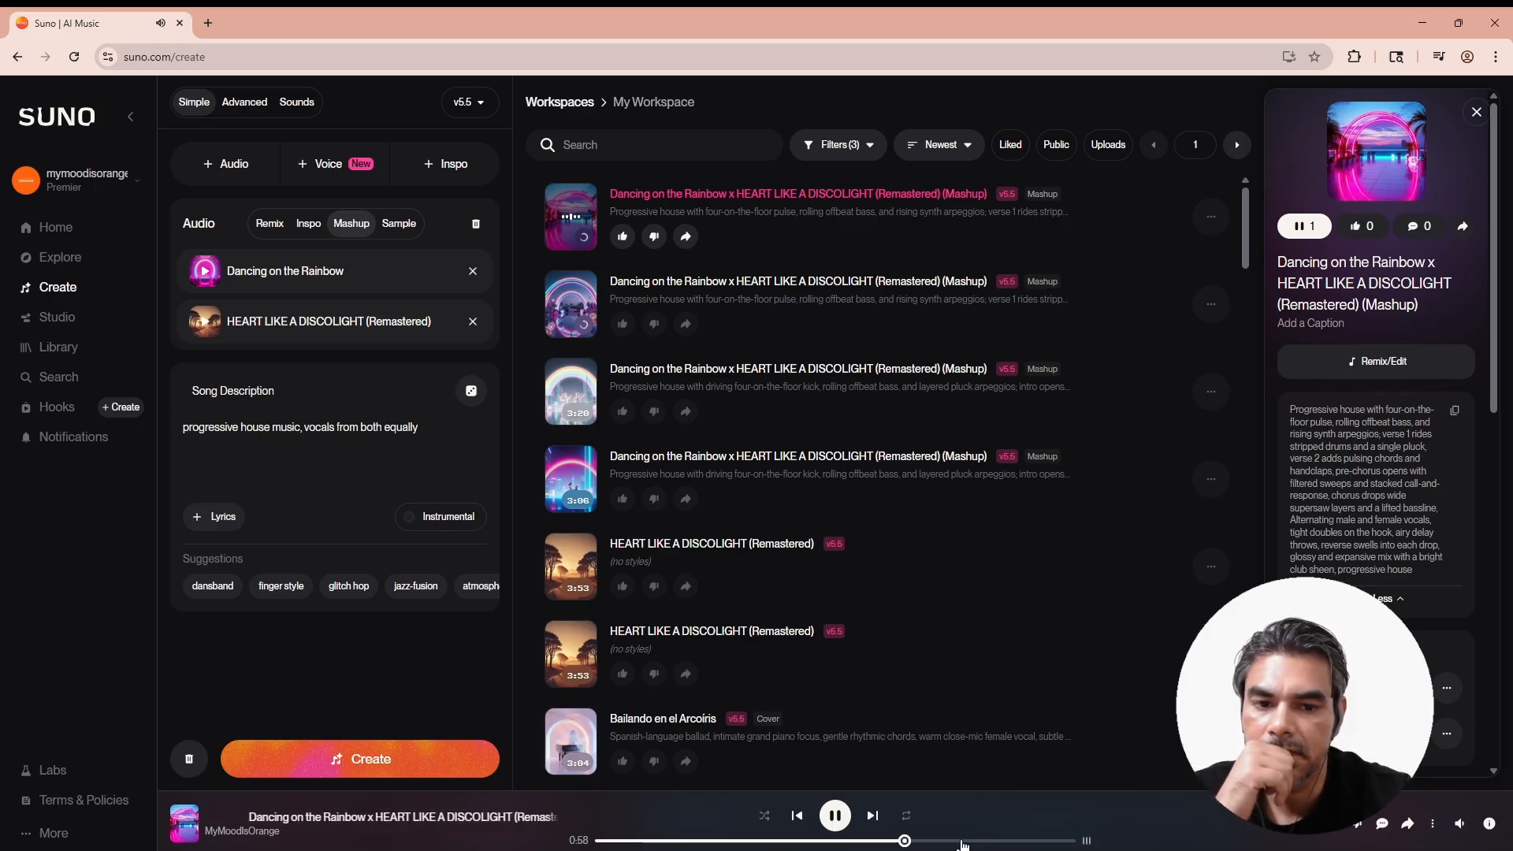
pyautogui.click(836, 816)
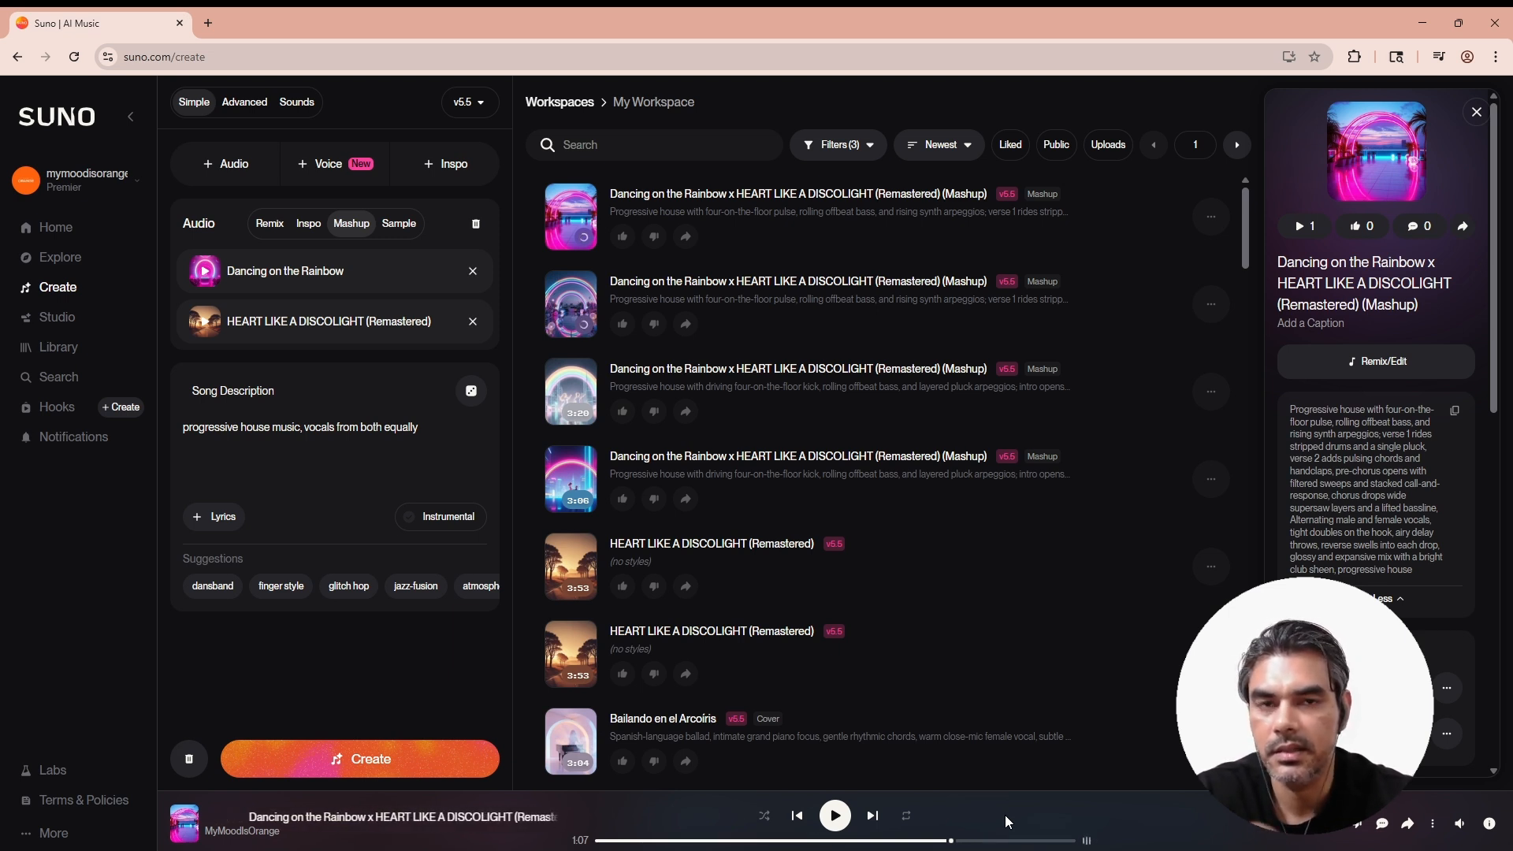
pyautogui.click(870, 841)
pyautogui.click(835, 816)
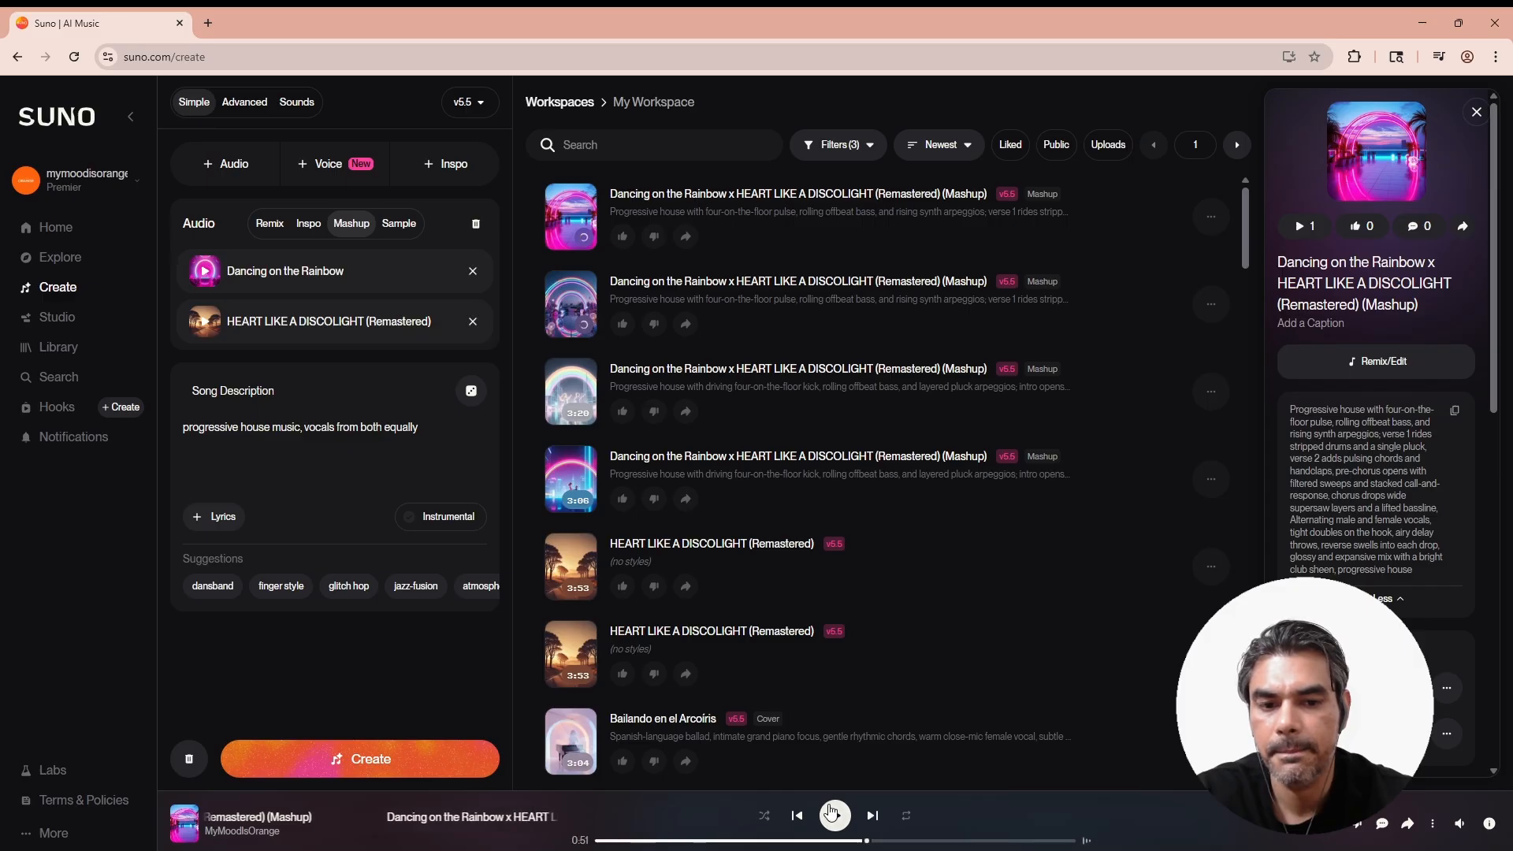
pyautogui.click(851, 842)
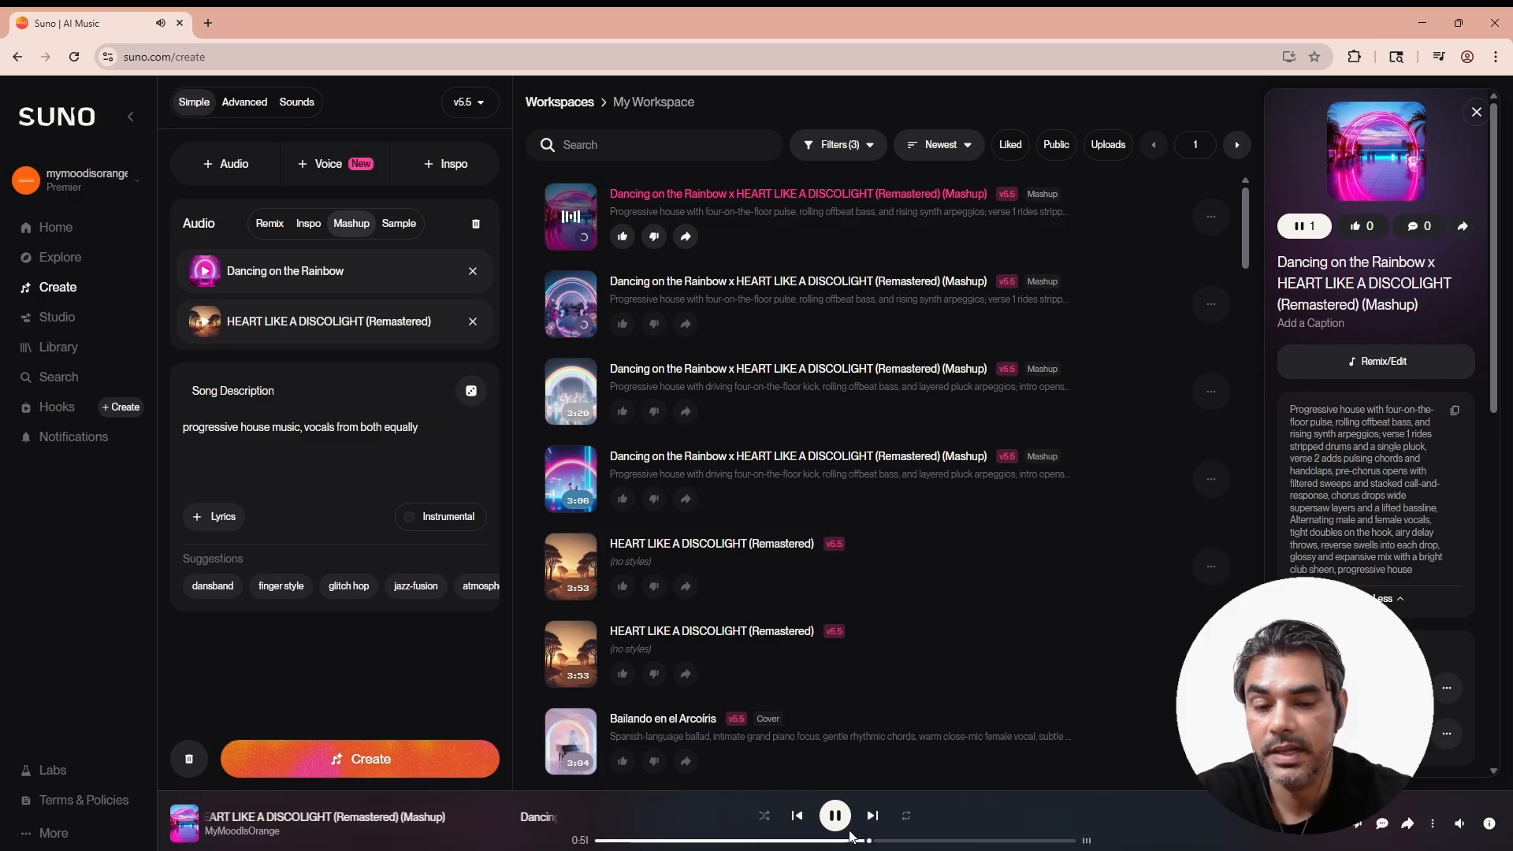
pyautogui.click(836, 815)
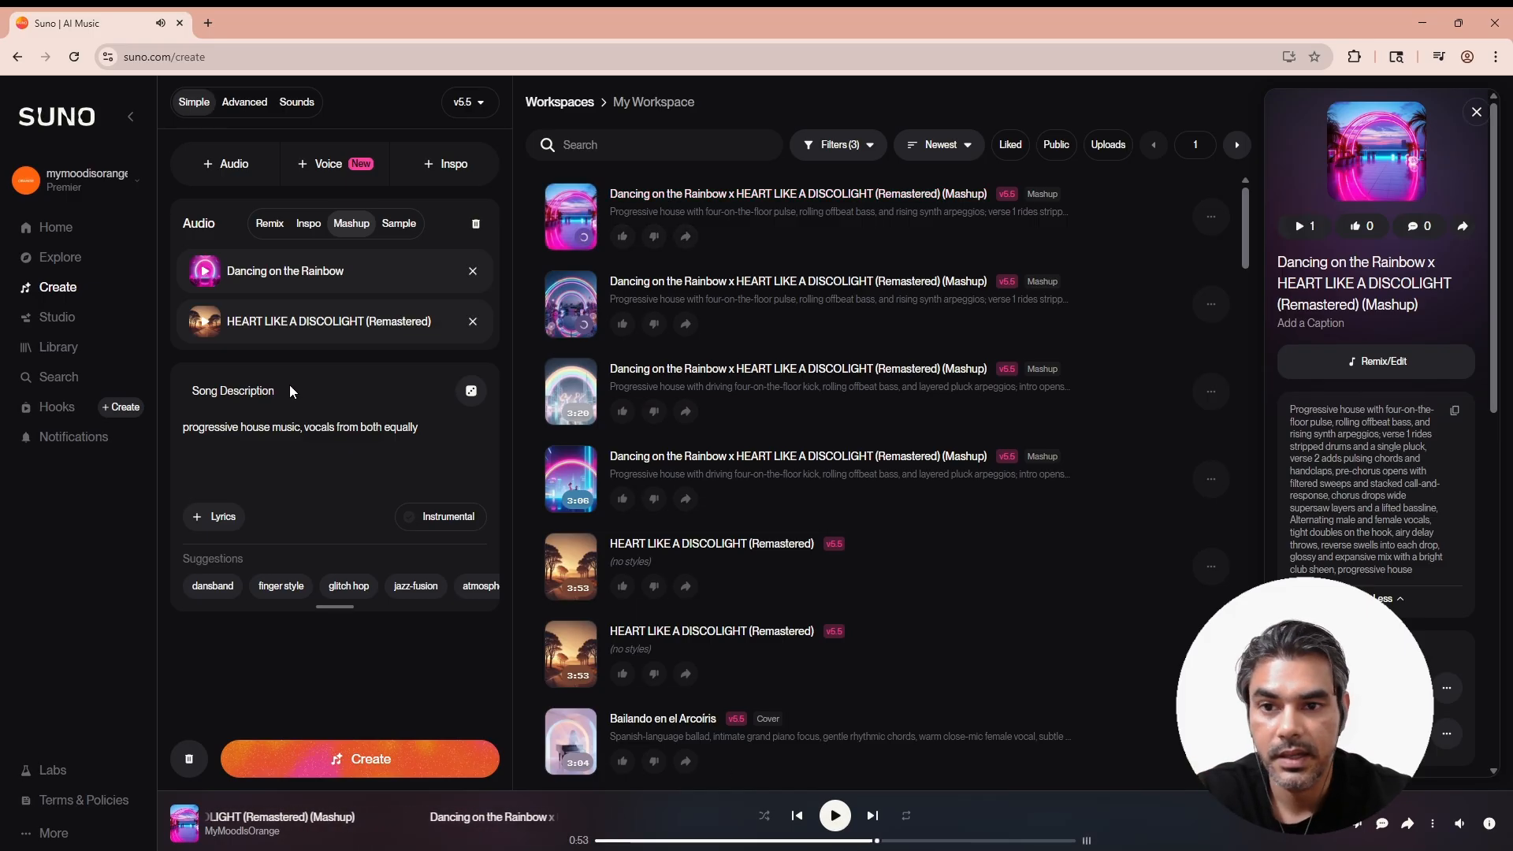
# Play an early passage of the source song "HEART LIKE A DISCOLIGHT (Remastered)" for comparison, and pause it.
pyautogui.click(204, 322)
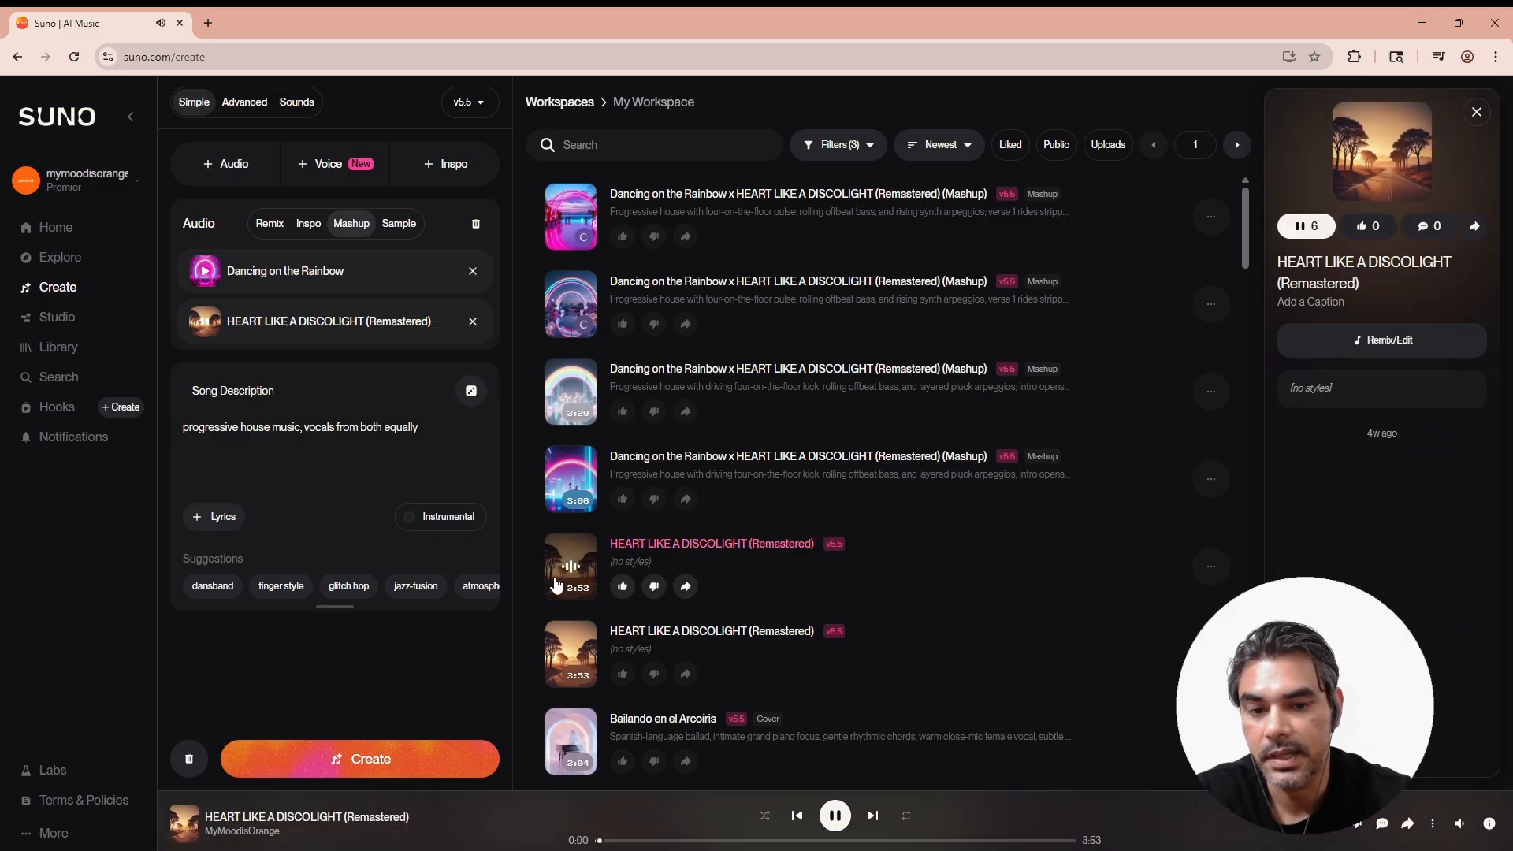
pyautogui.click(661, 842)
pyautogui.moveTo(661, 842); pyautogui.dragTo(639, 842)
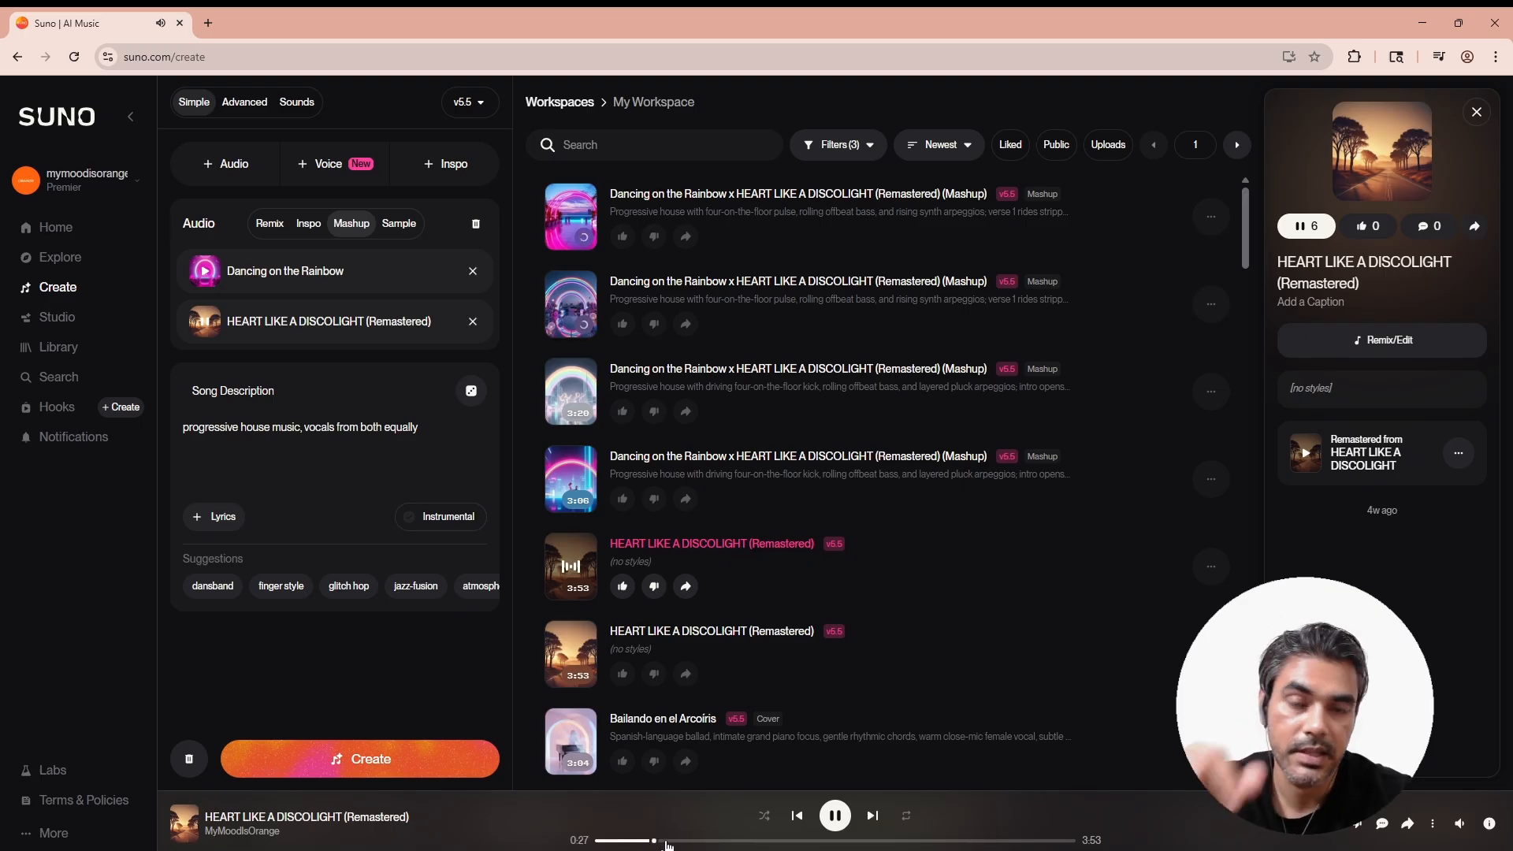
pyautogui.click(835, 815)
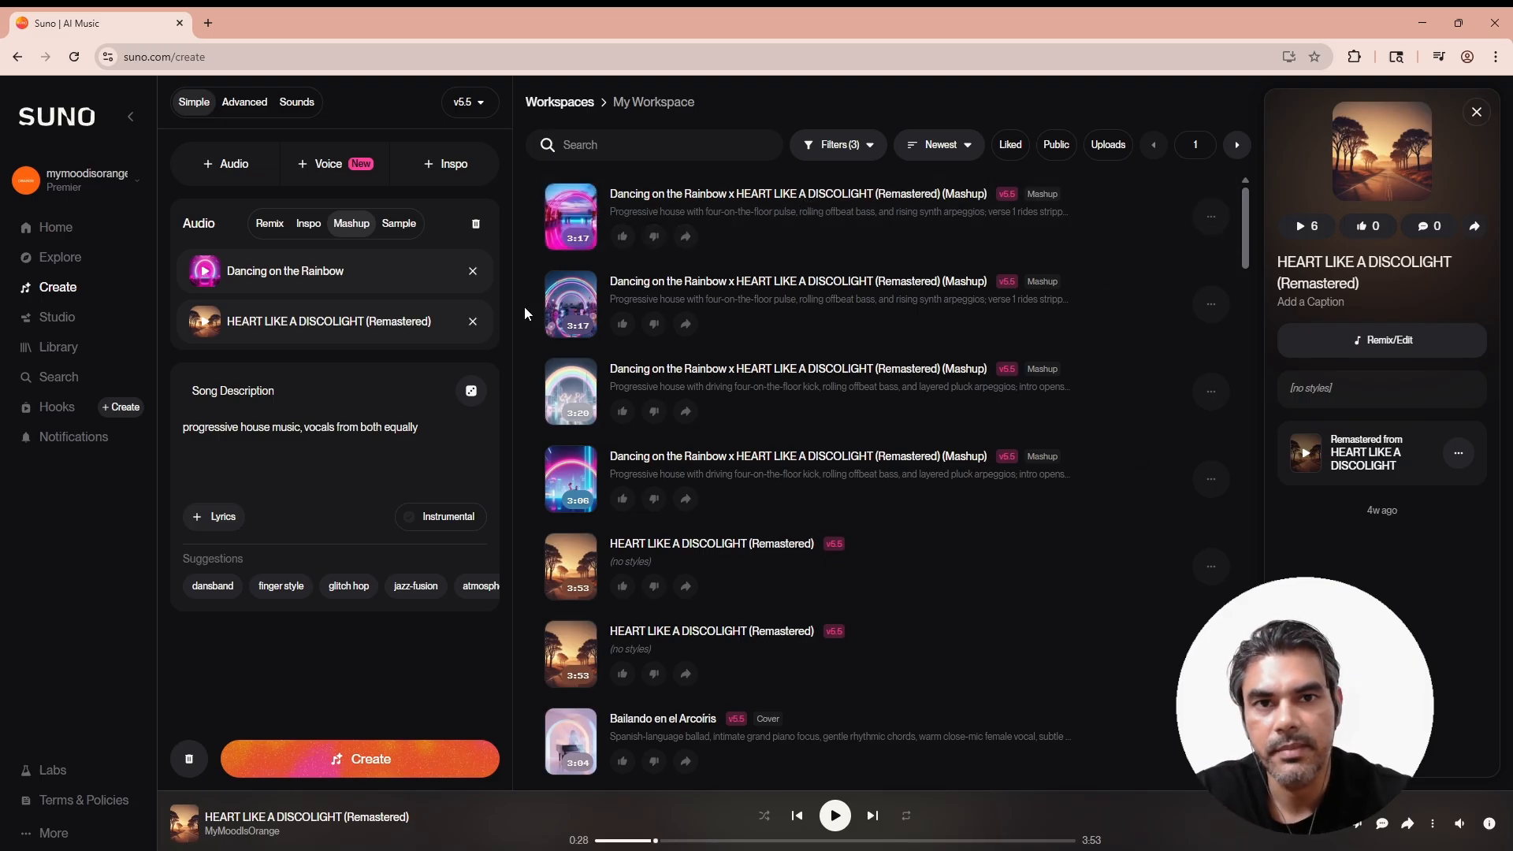
# Start a remaster of the newest mashup in the library and set its variations strength to High.
pyautogui.click(449, 161)
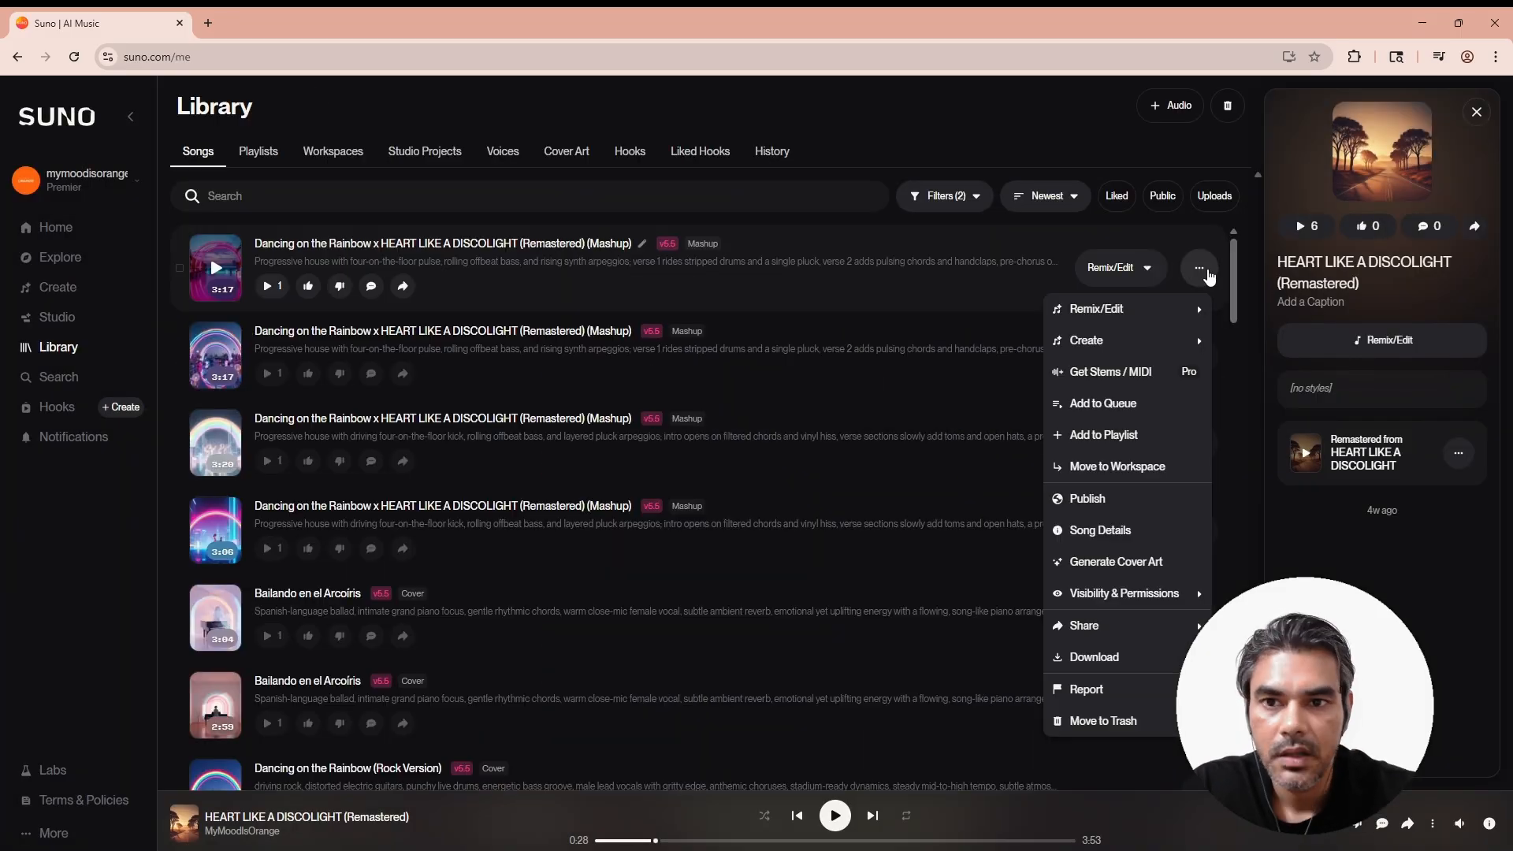
pyautogui.moveTo(1155, 346)
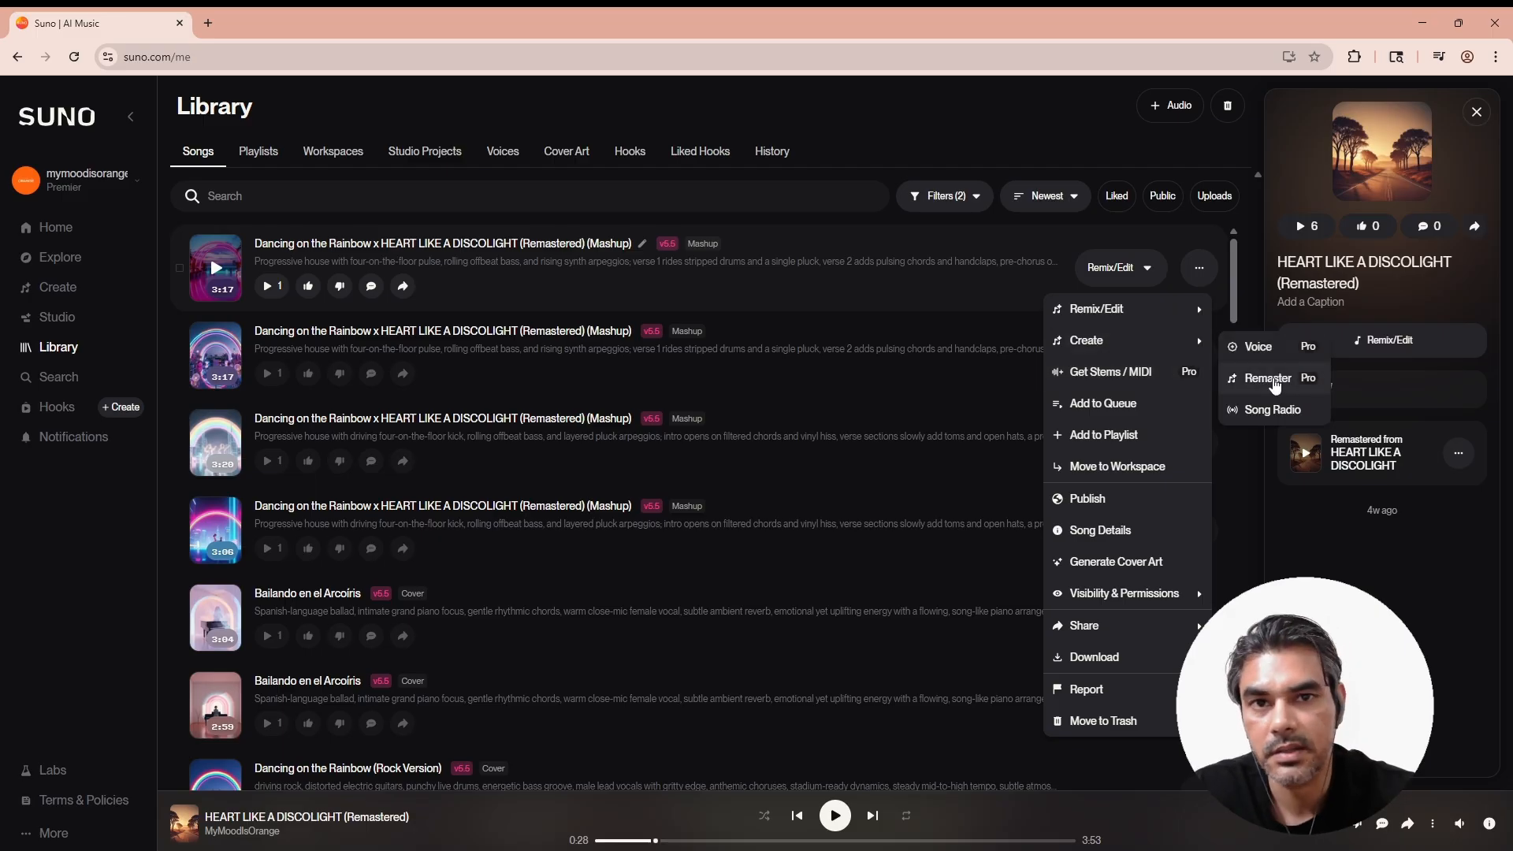
pyautogui.click(1268, 378)
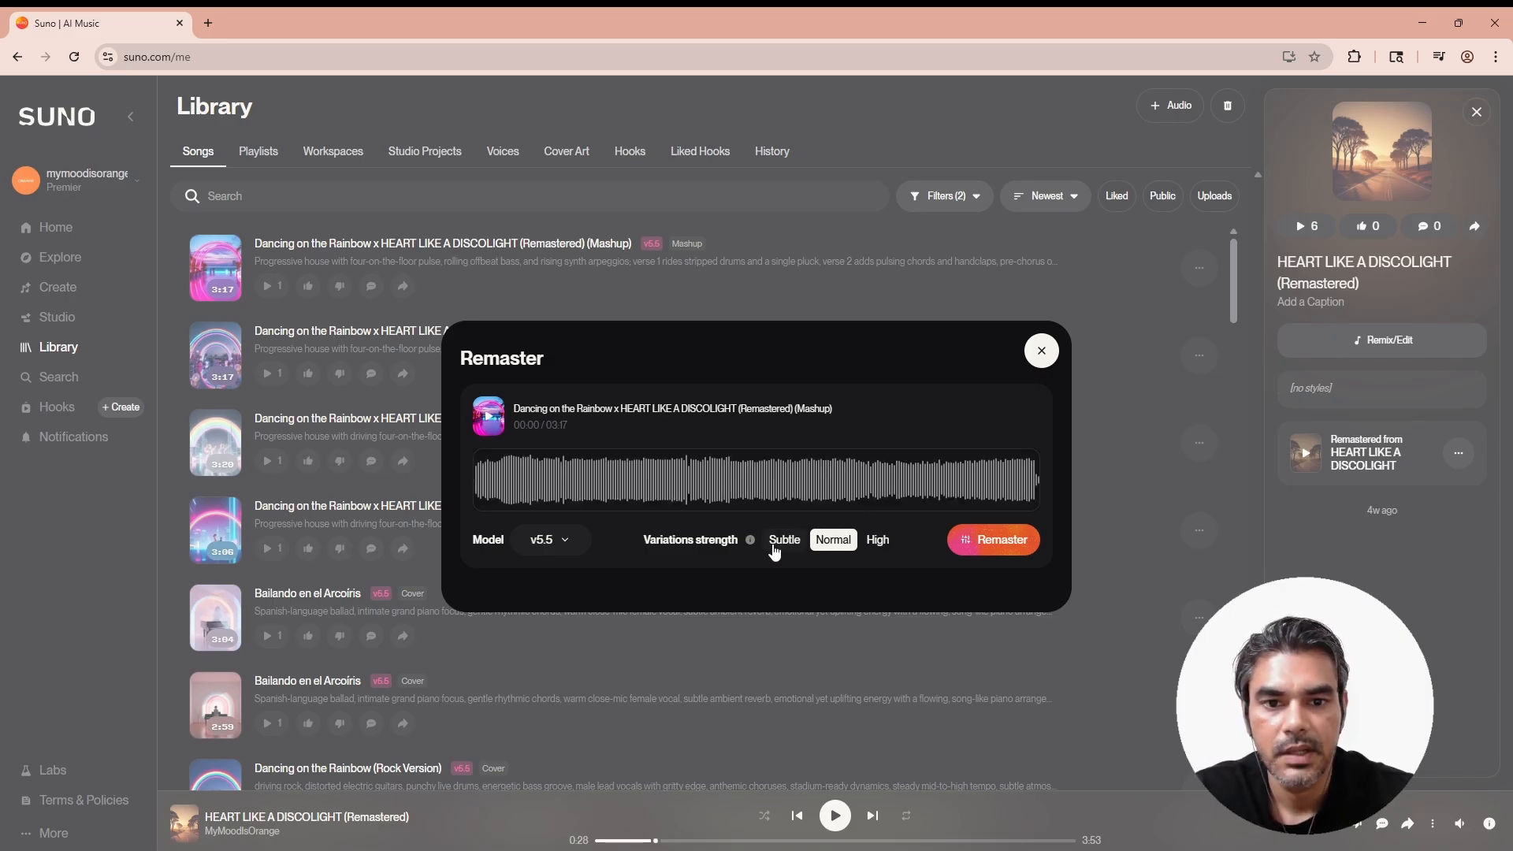
pyautogui.click(783, 542)
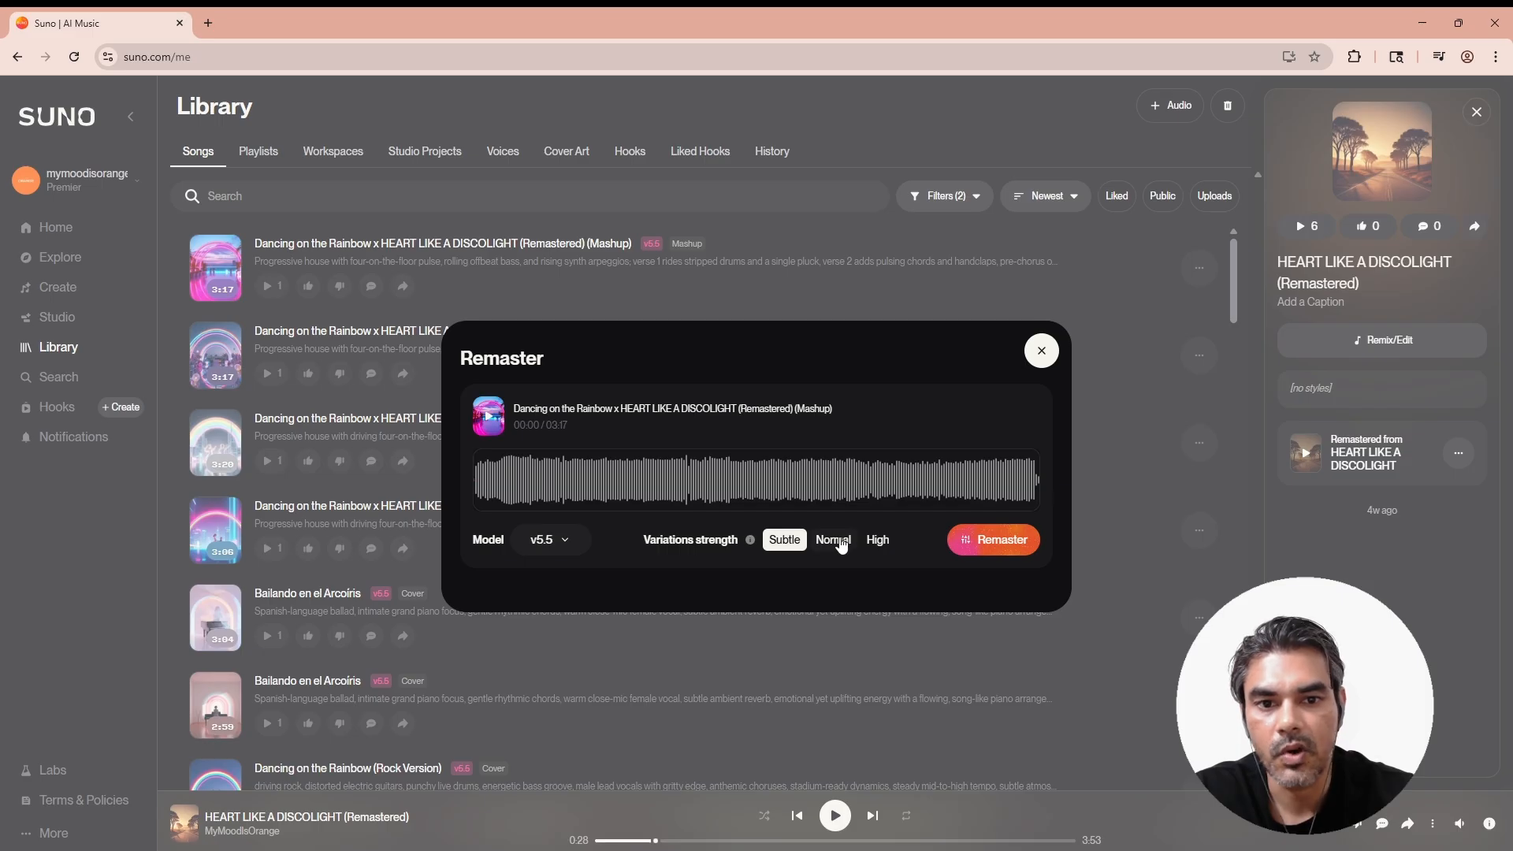
pyautogui.click(837, 543)
pyautogui.click(878, 542)
# Preview the original mashup, generate its high-strength remasters with model v5.5, and close the Remaster dialog.
pyautogui.click(491, 418)
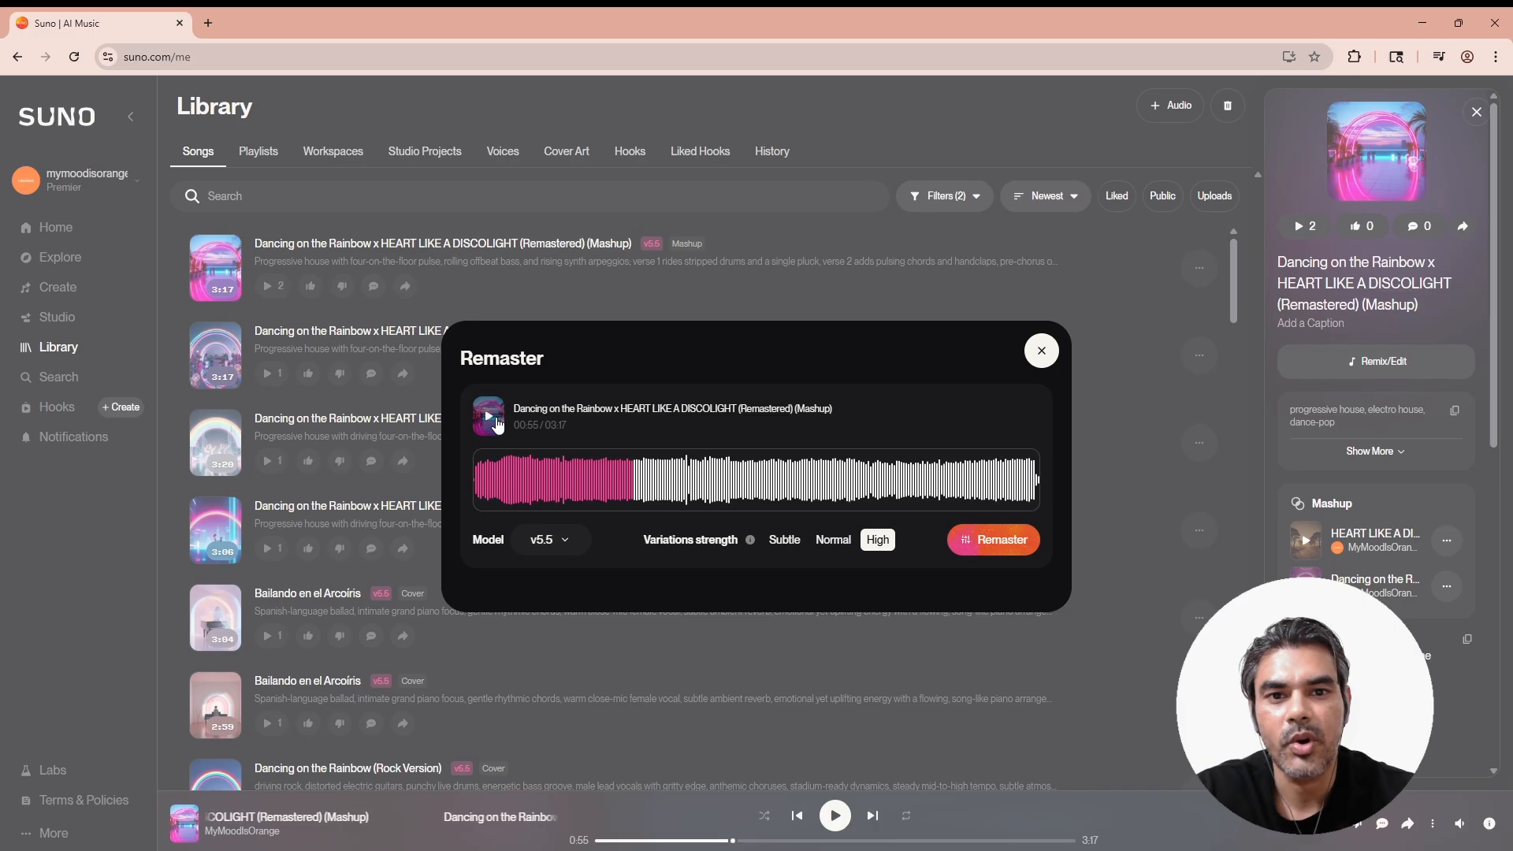
pyautogui.click(789, 539)
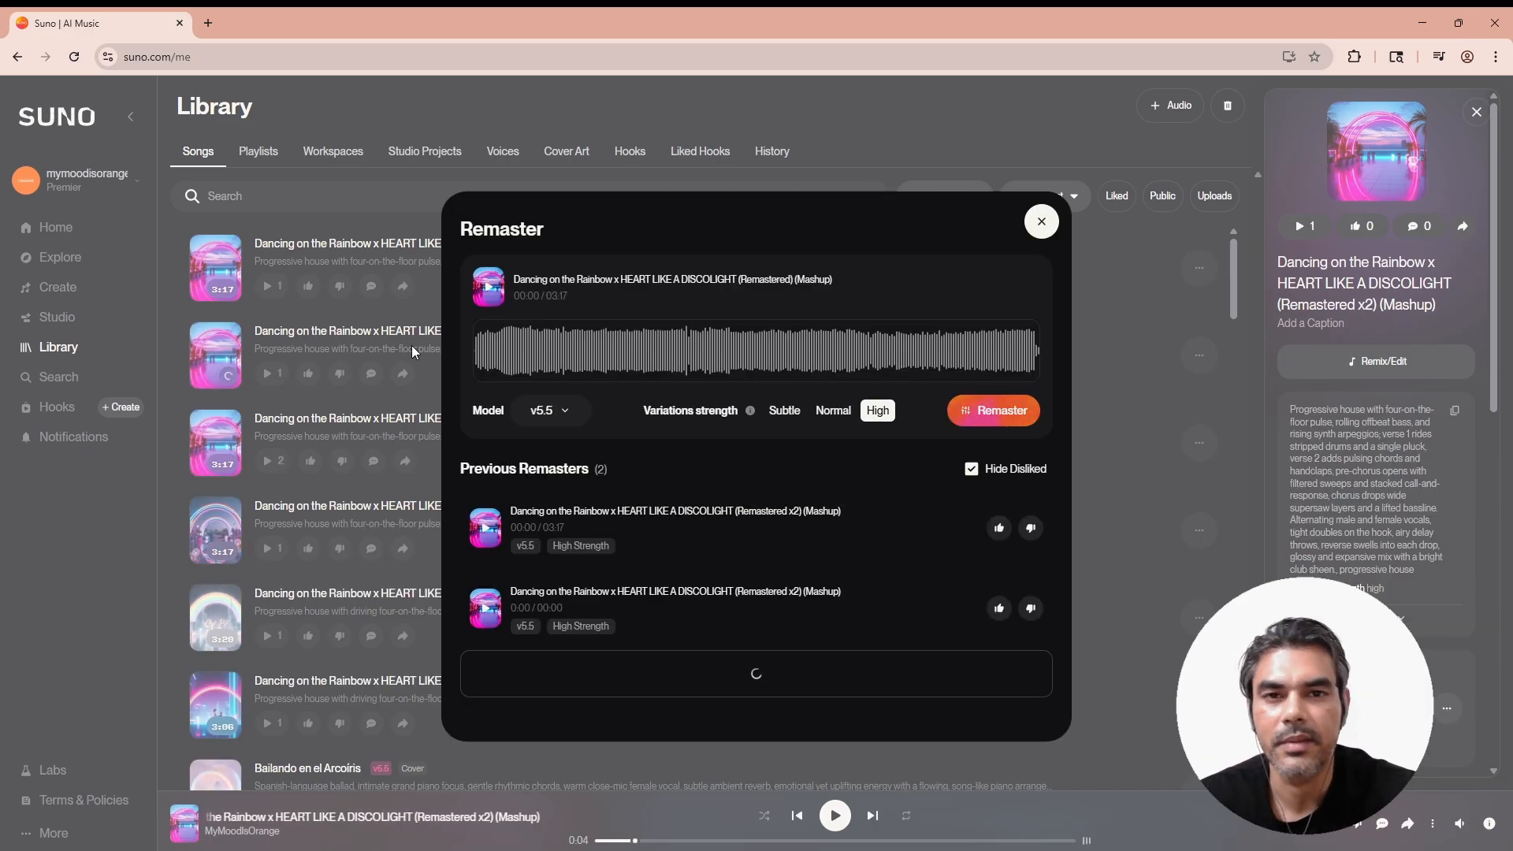
pyautogui.press('Escape')
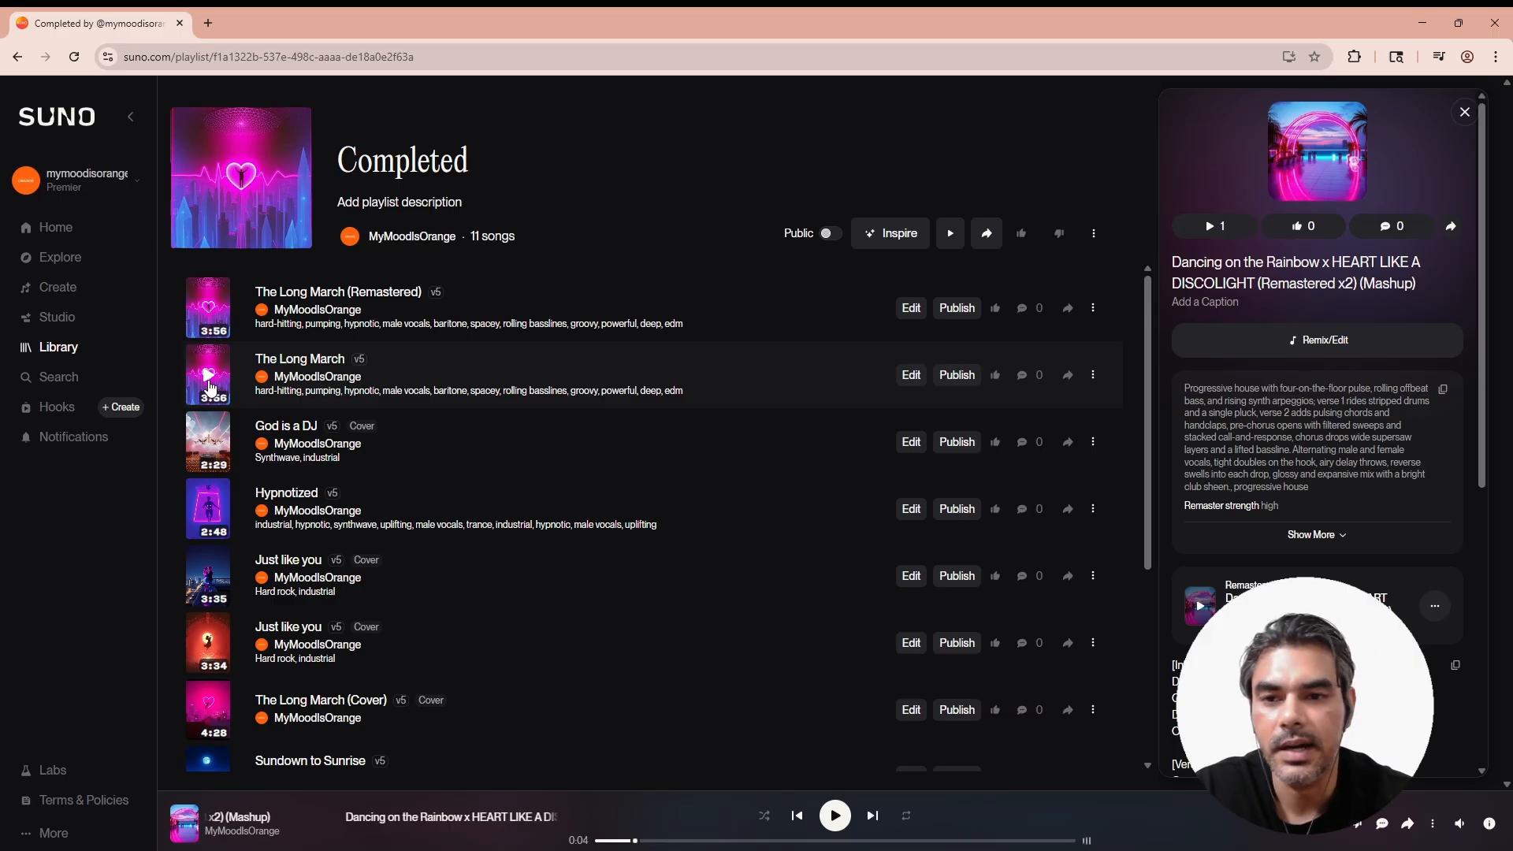
# Listen to the opening seconds of "The Long March" in the Completed playlist twice, and stop playback.
pyautogui.click(210, 385)
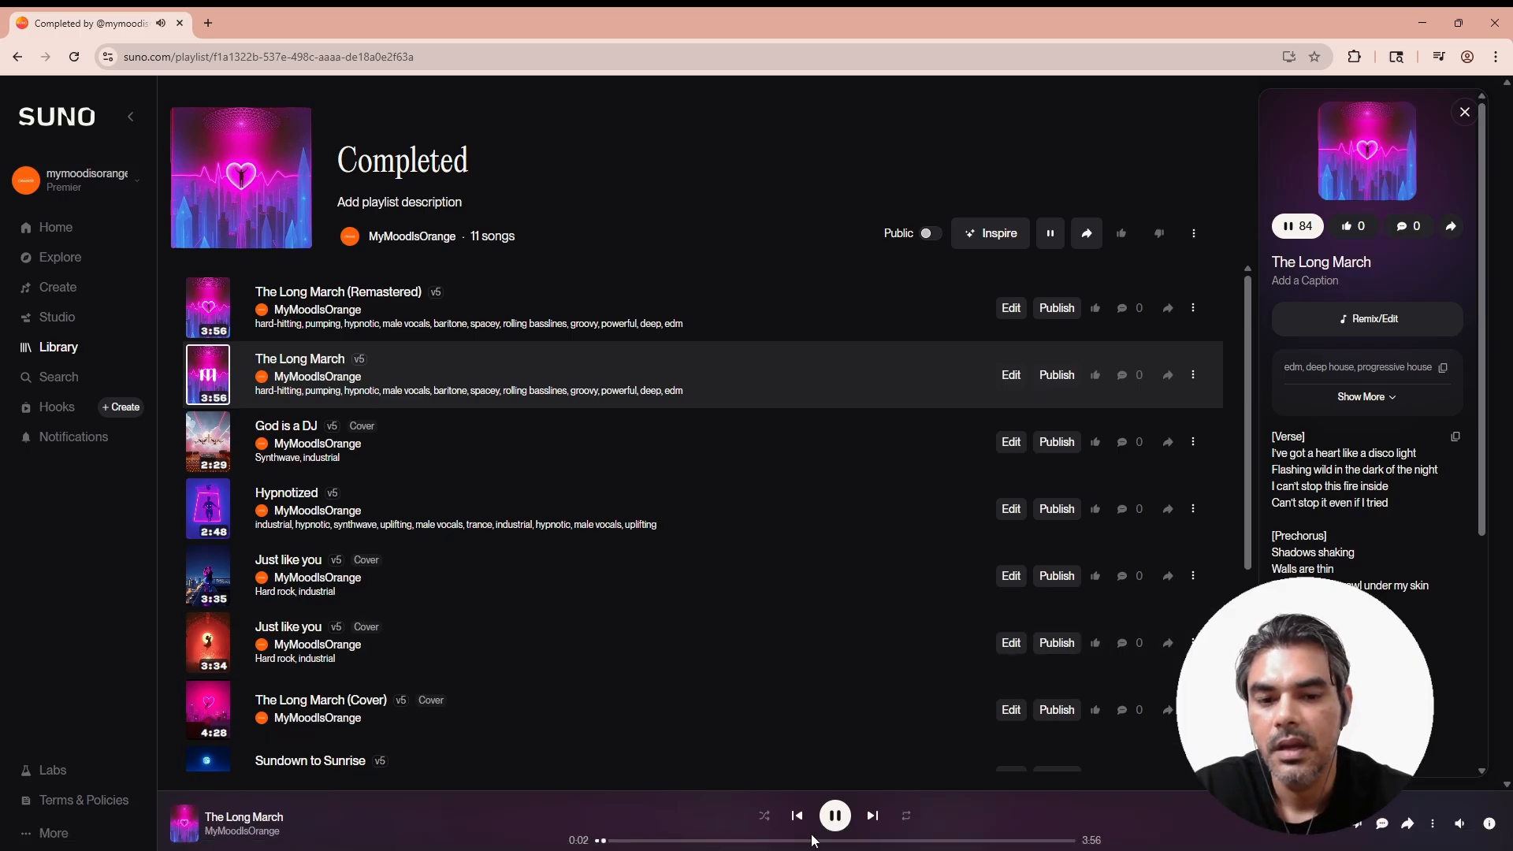
pyautogui.click(836, 828)
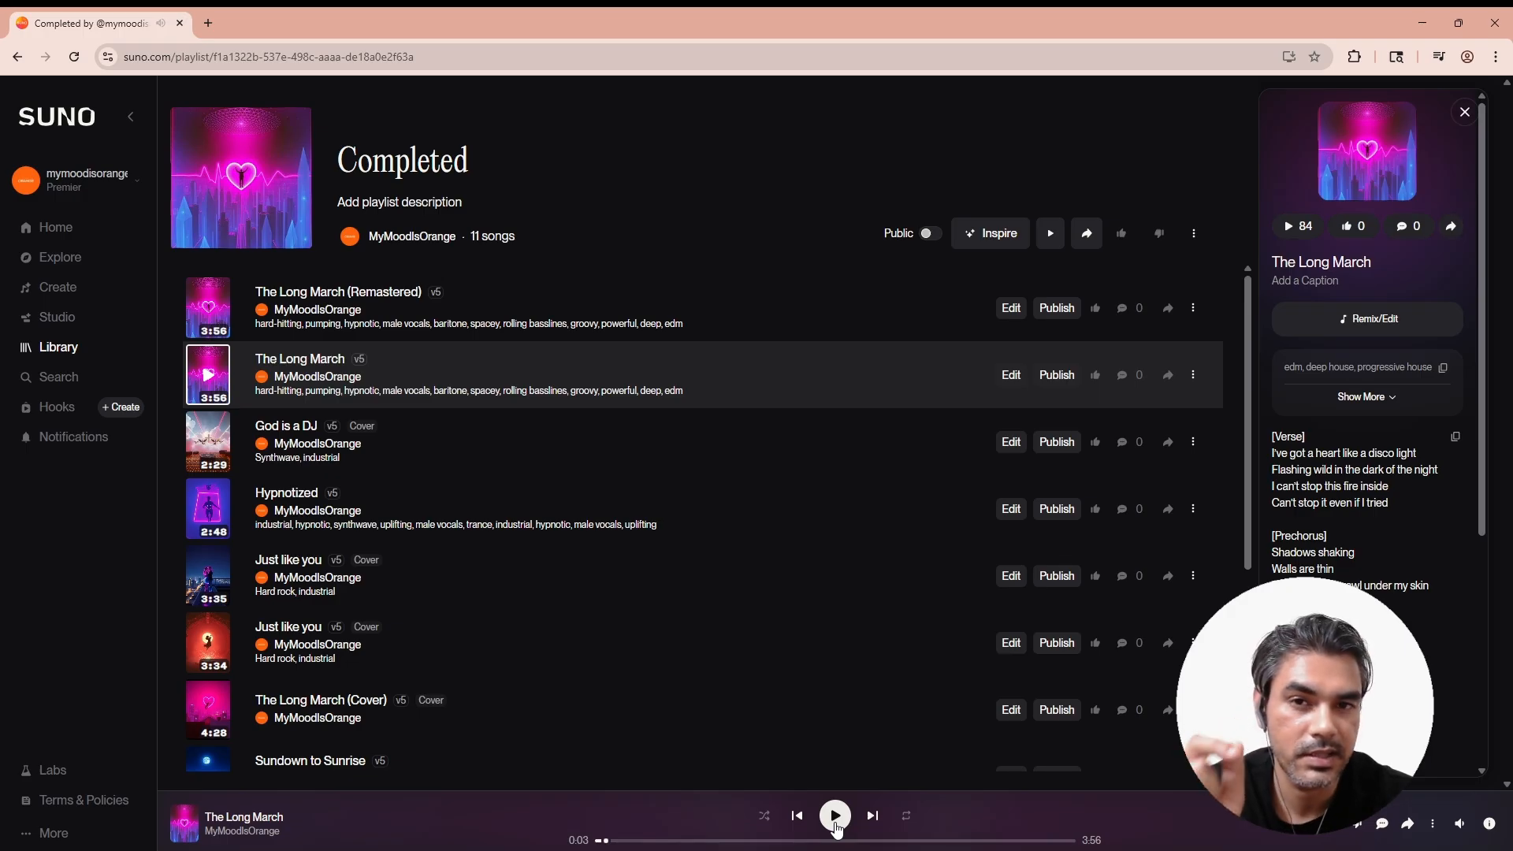
pyautogui.click(598, 841)
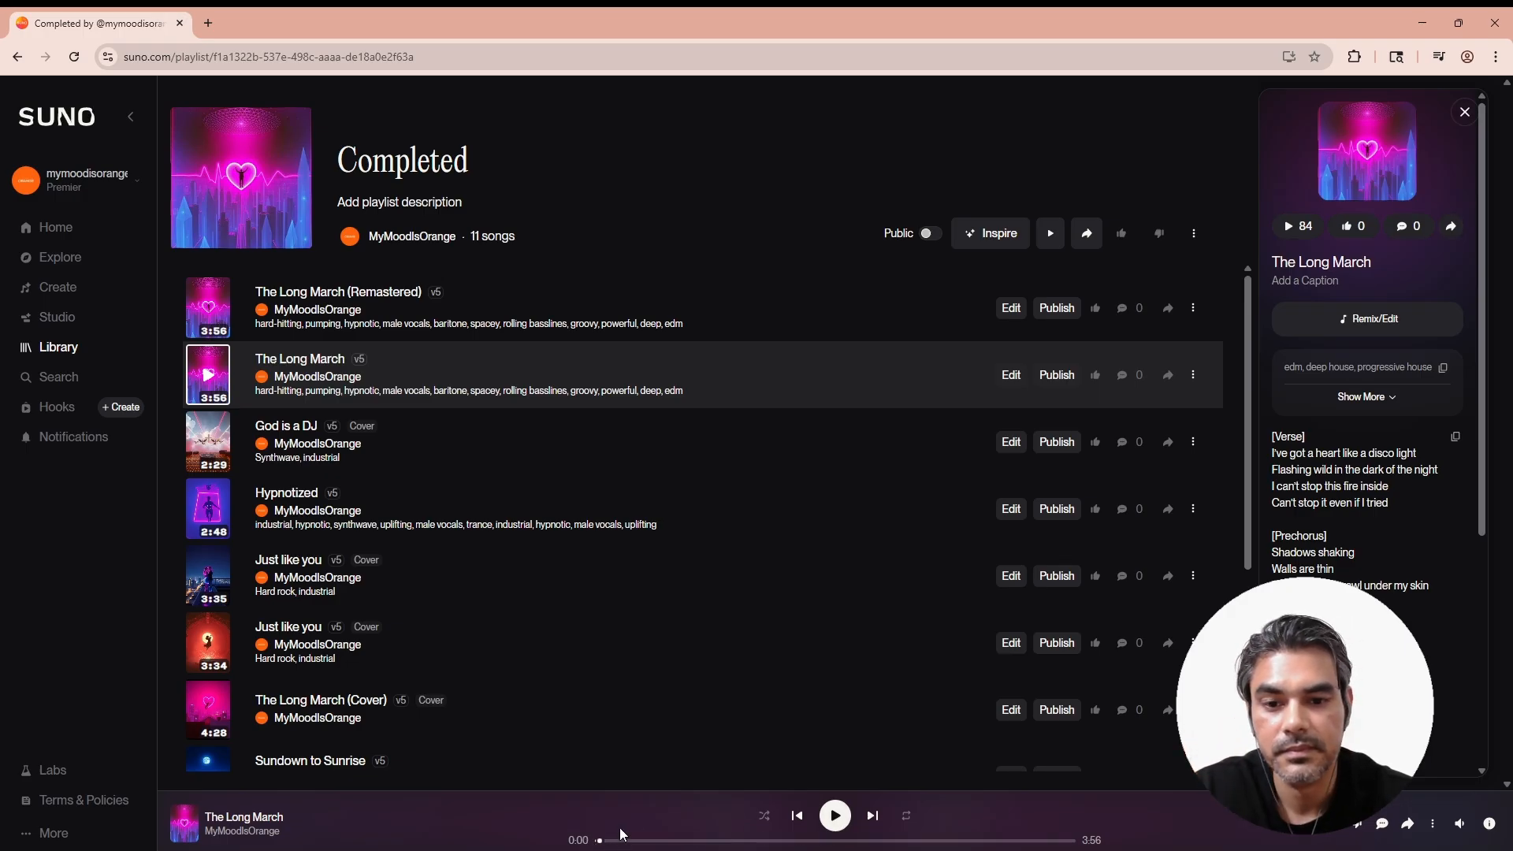
pyautogui.click(838, 819)
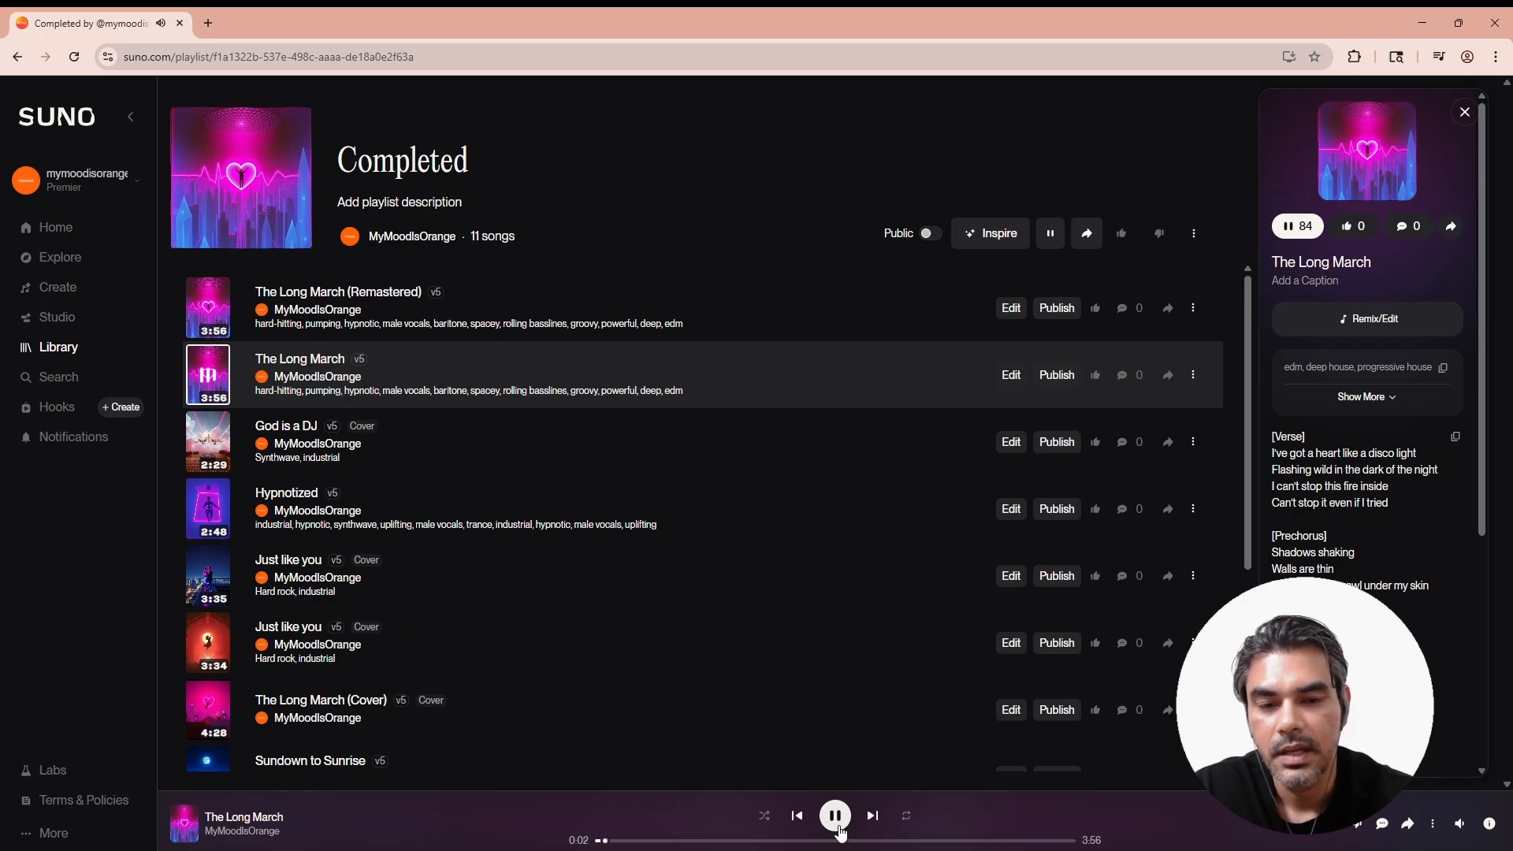
pyautogui.click(840, 832)
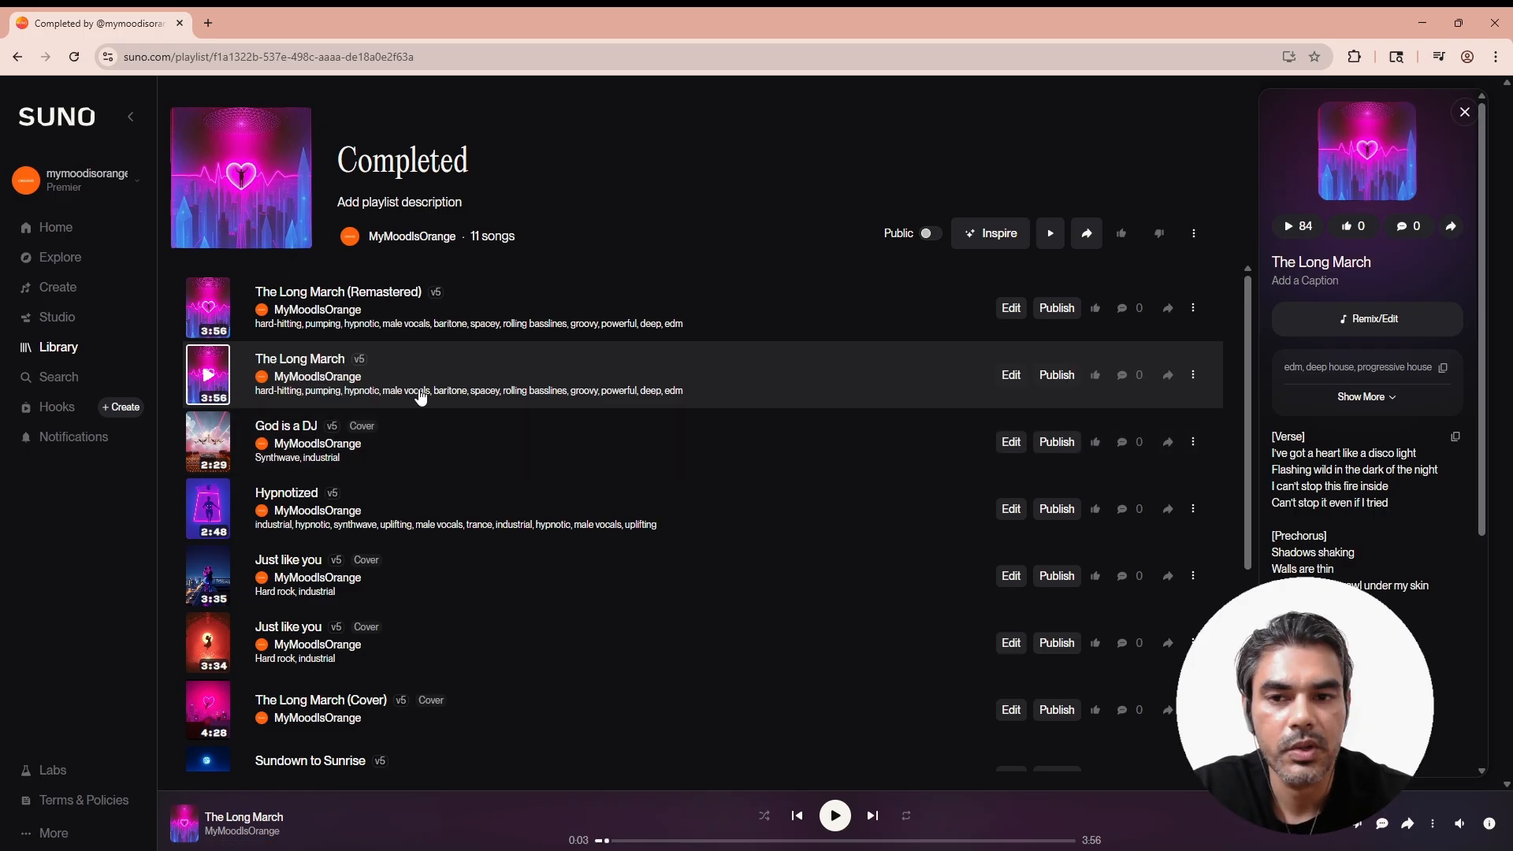
# Show the detected stems of "The Long March" and open their Version 1 in Studio for editing.
pyautogui.click(1193, 376)
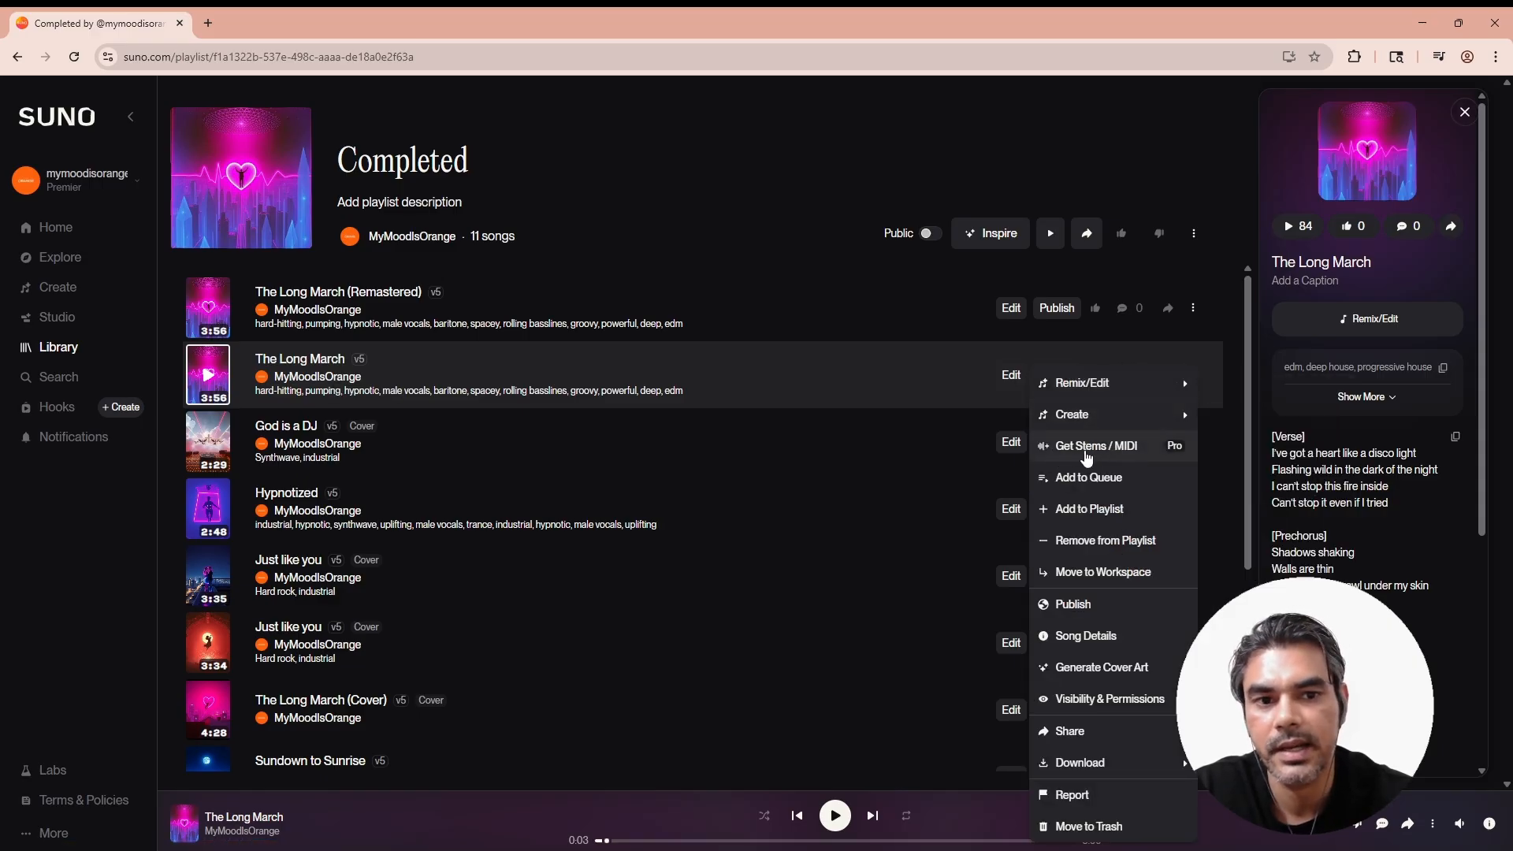
pyautogui.press('Escape')
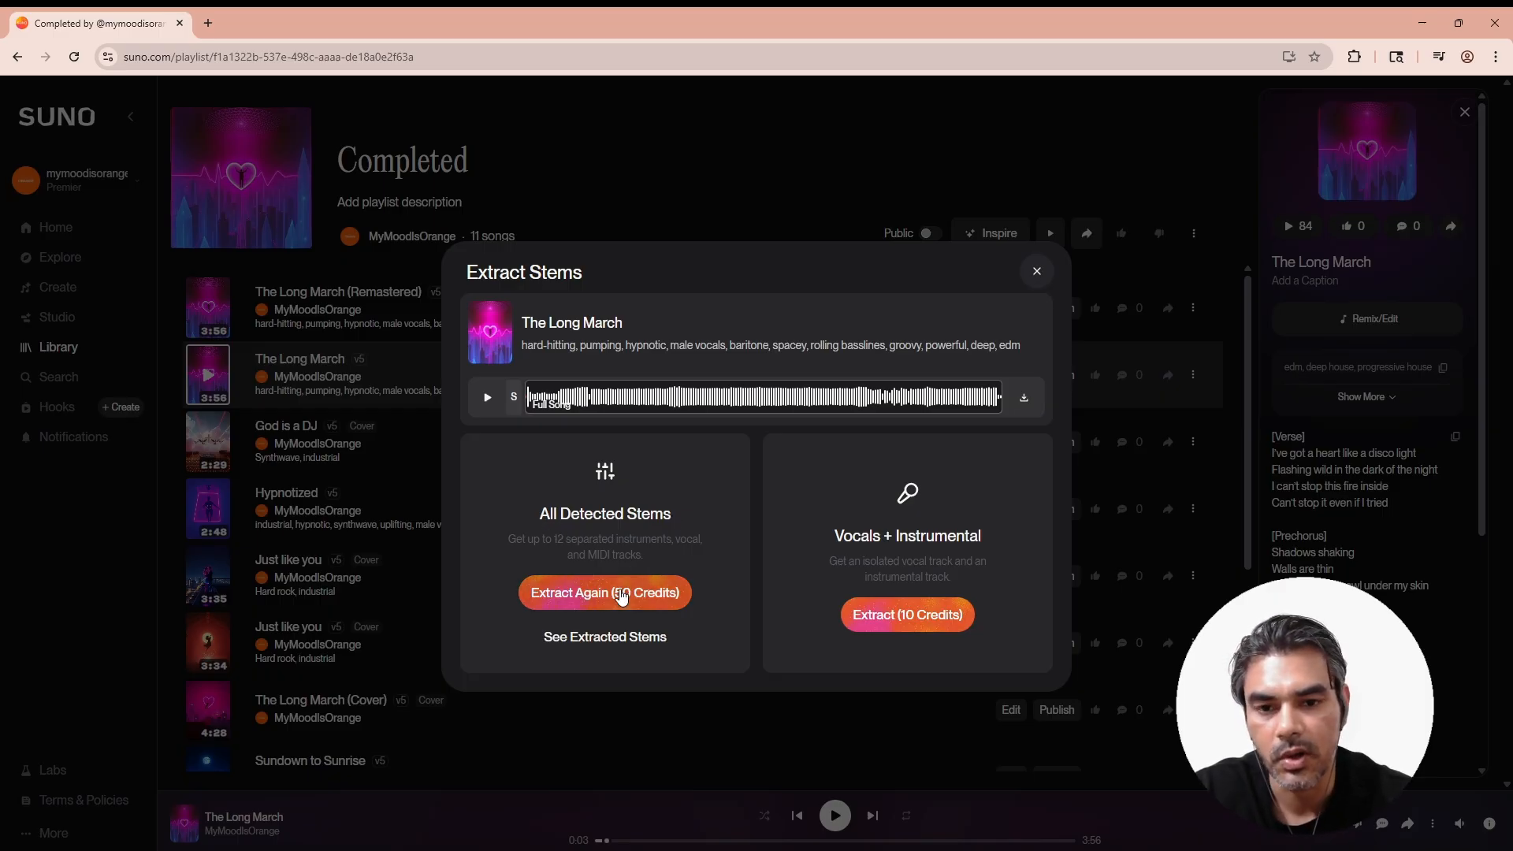
pyautogui.click(619, 594)
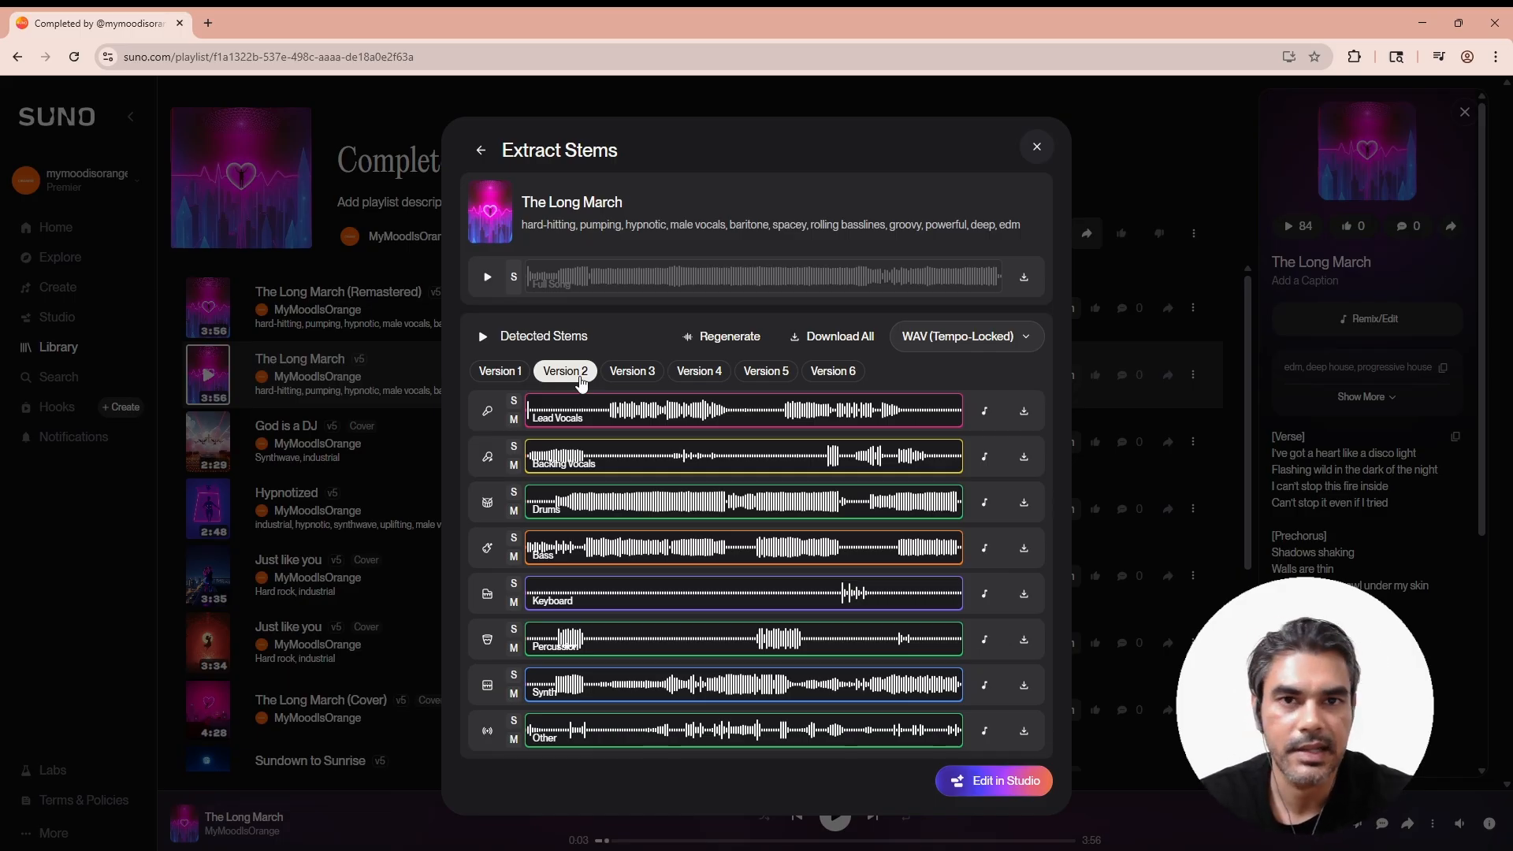
pyautogui.click(504, 375)
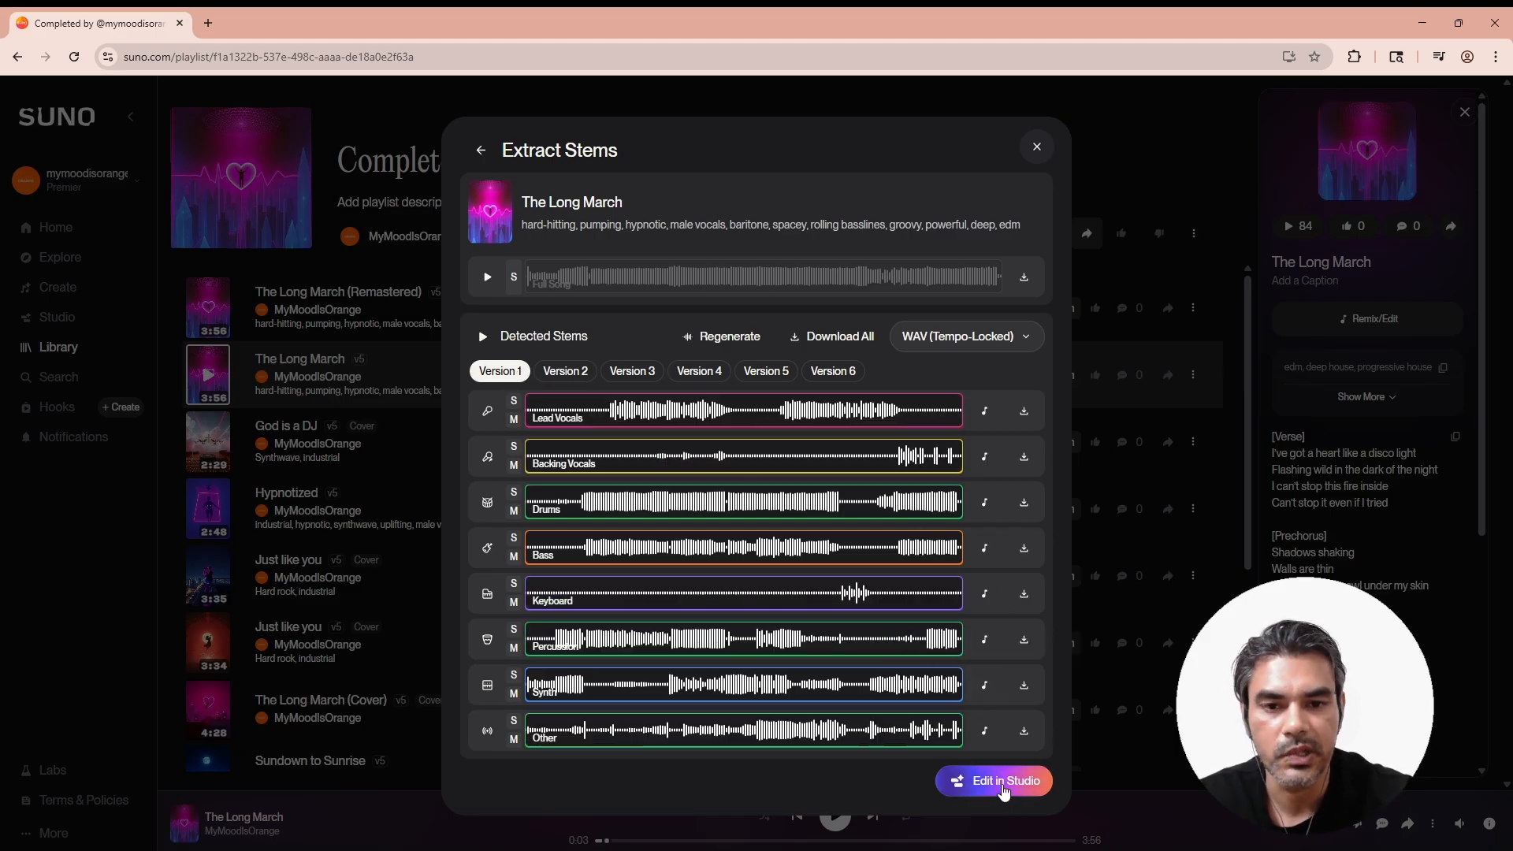
pyautogui.click(1003, 784)
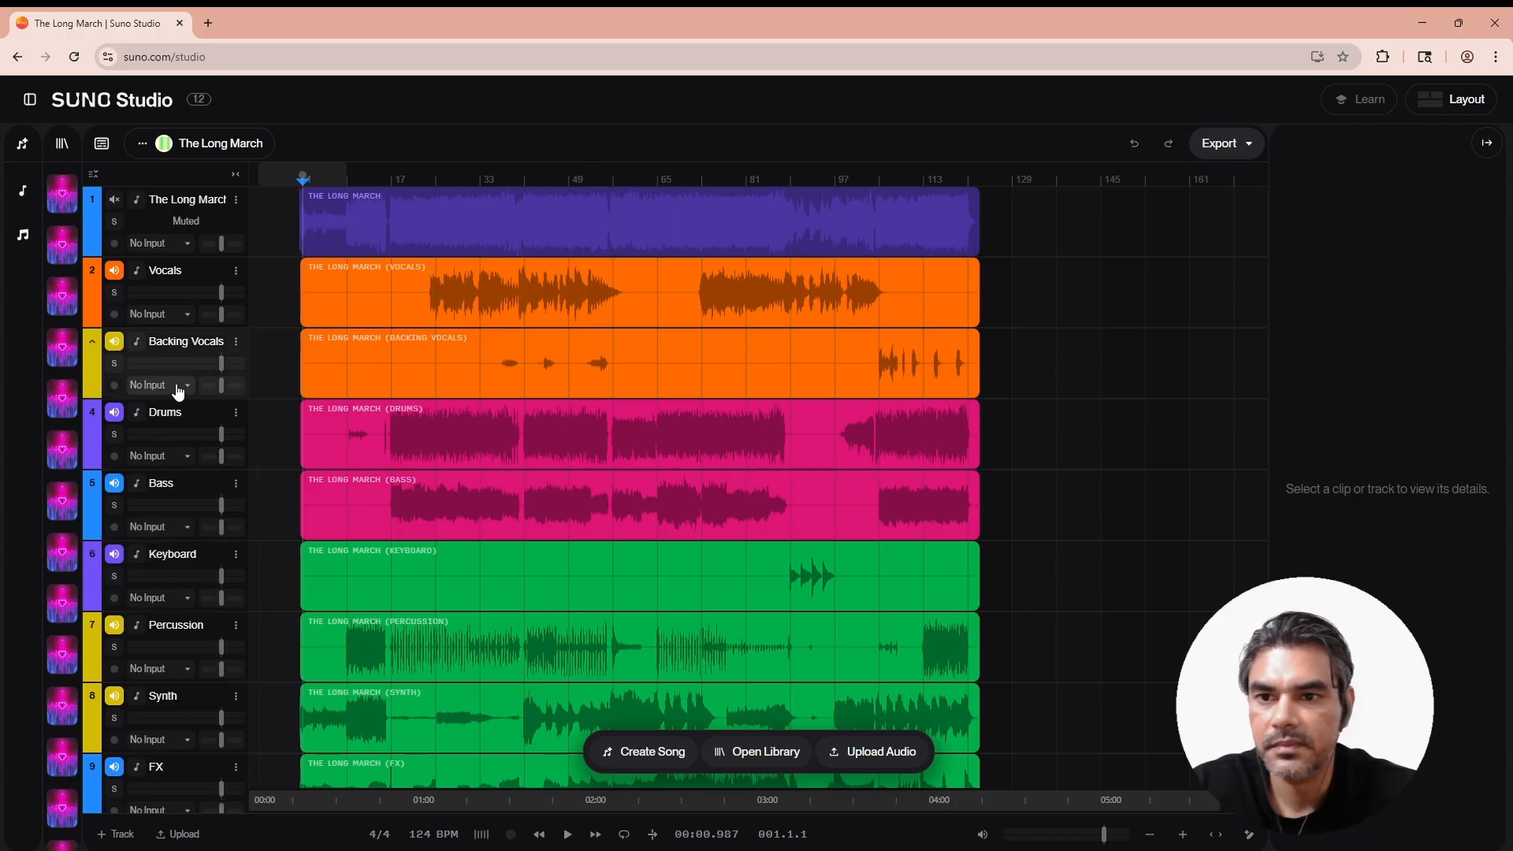
# Solo the Vocals track of "The Long March" and play it from where the singing starts.
pyautogui.click(115, 297)
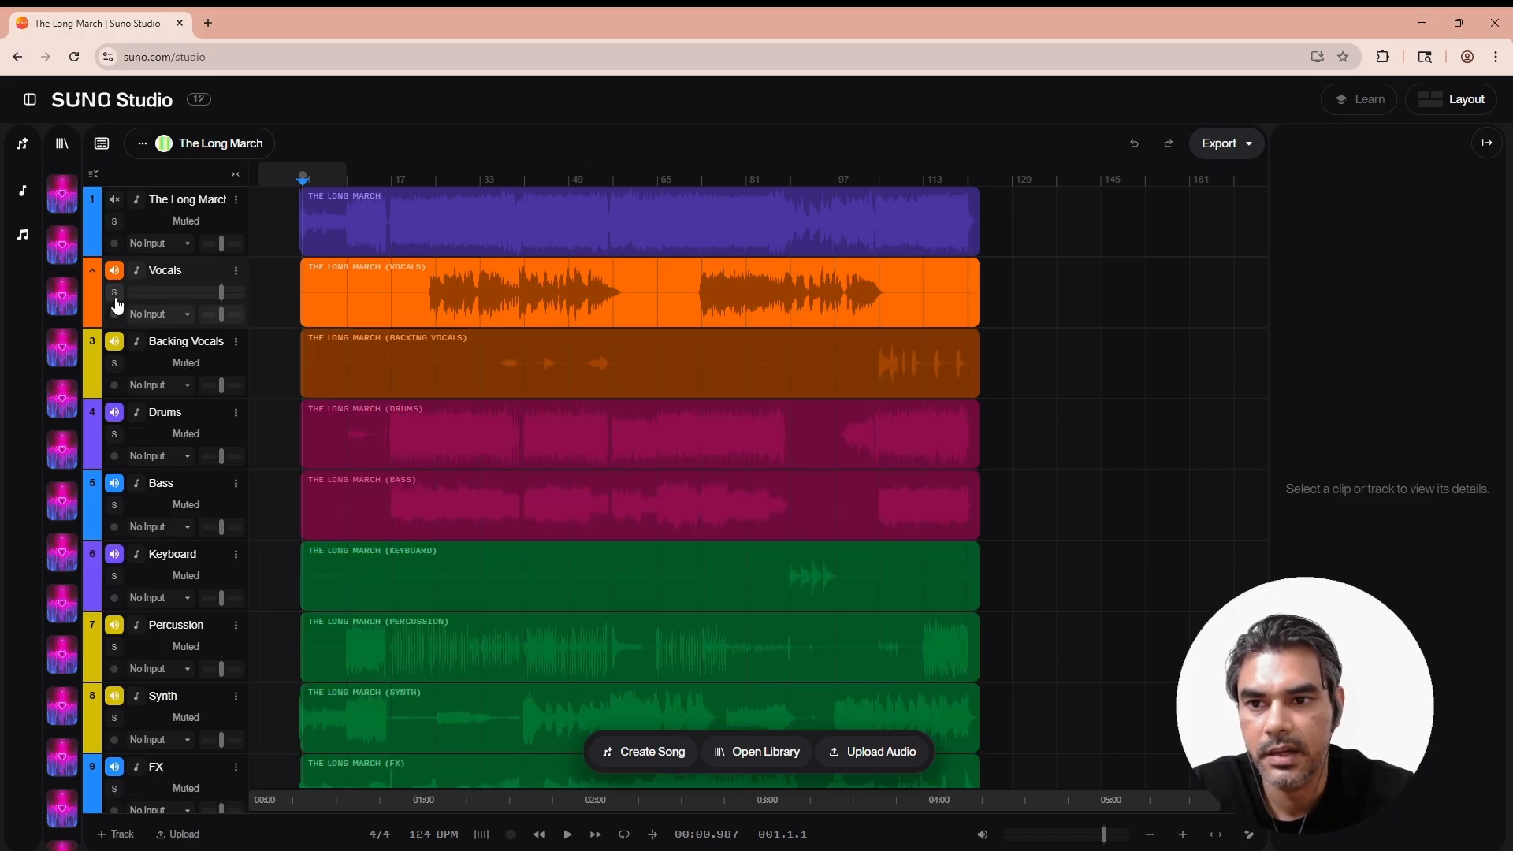
pyautogui.click(574, 840)
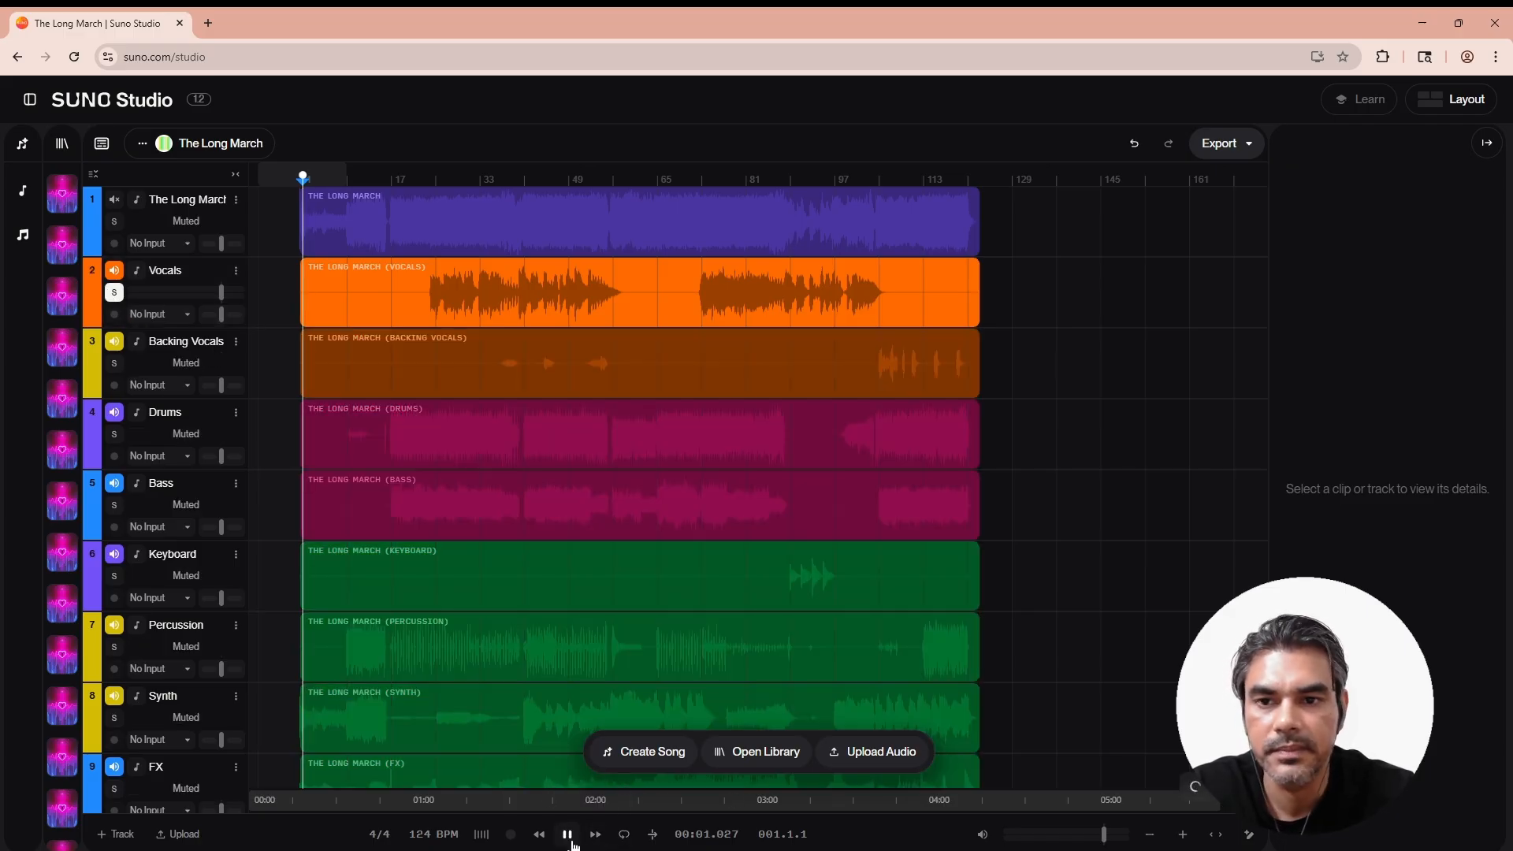
pyautogui.click(434, 295)
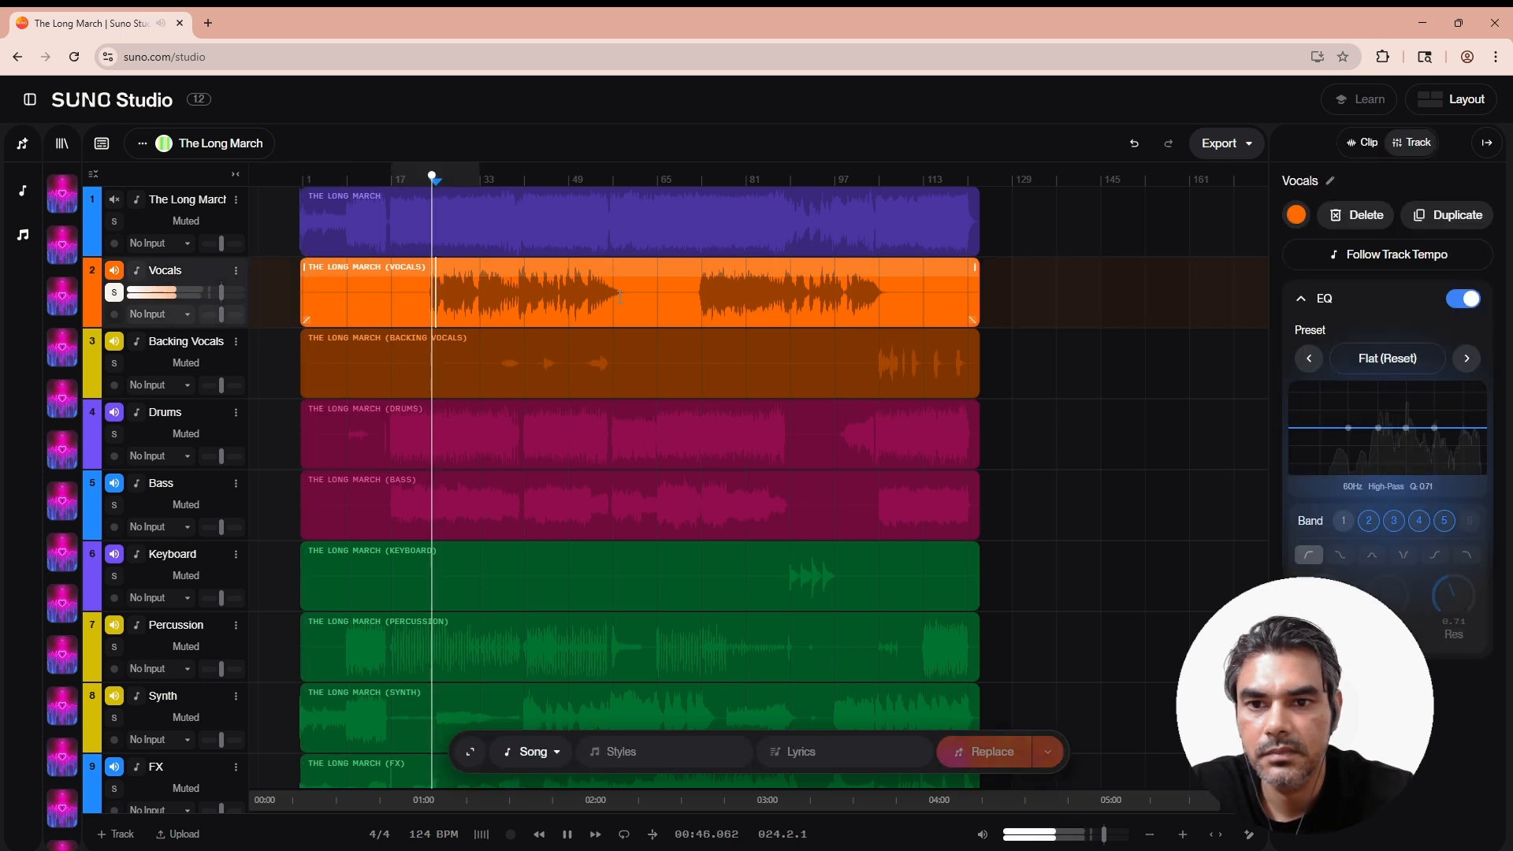
pyautogui.click(348, 409)
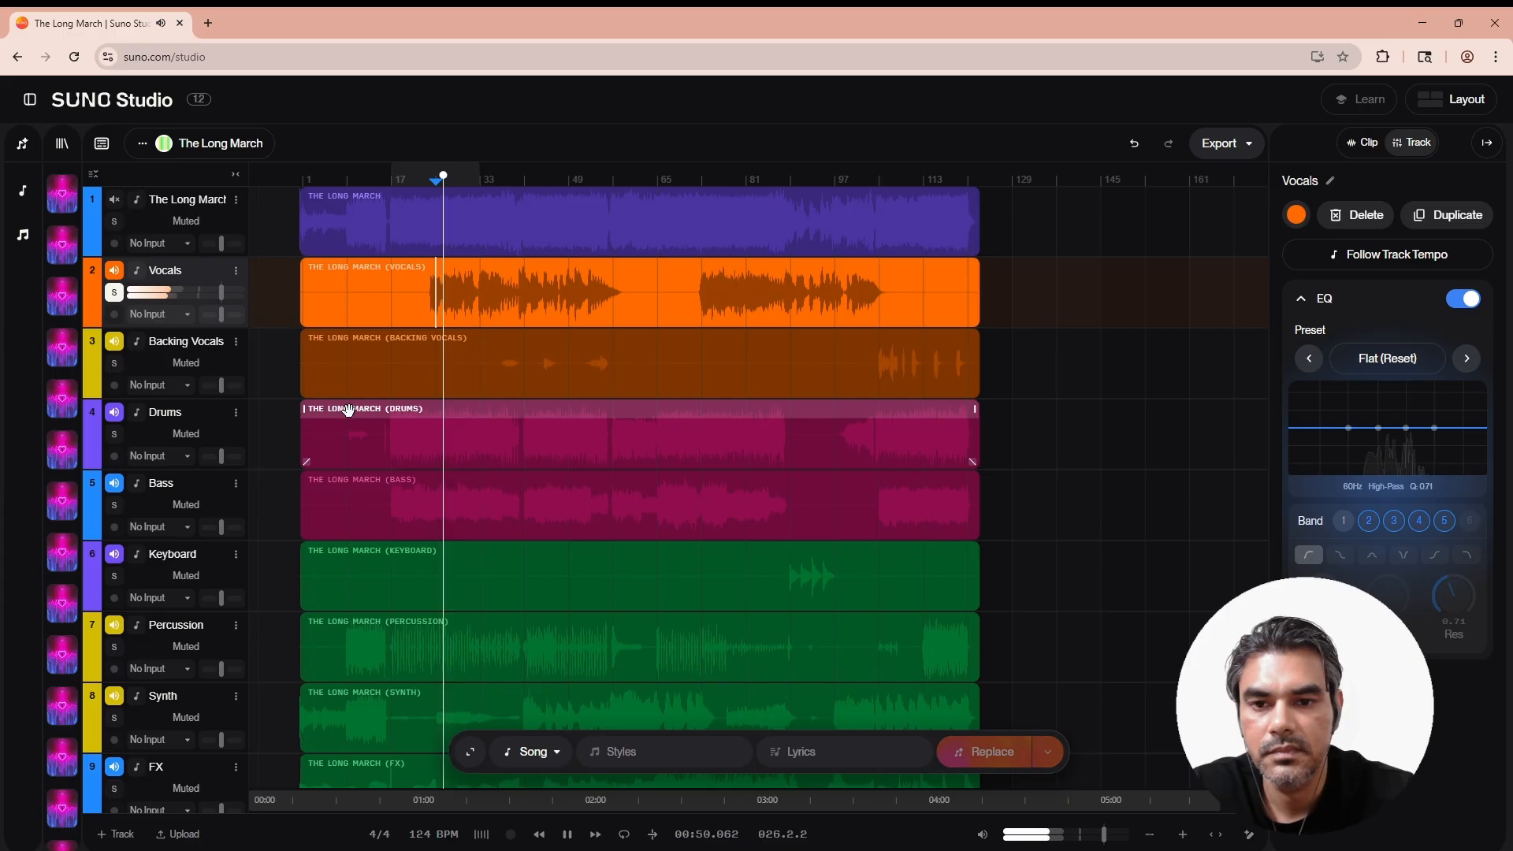
pyautogui.click(581, 396)
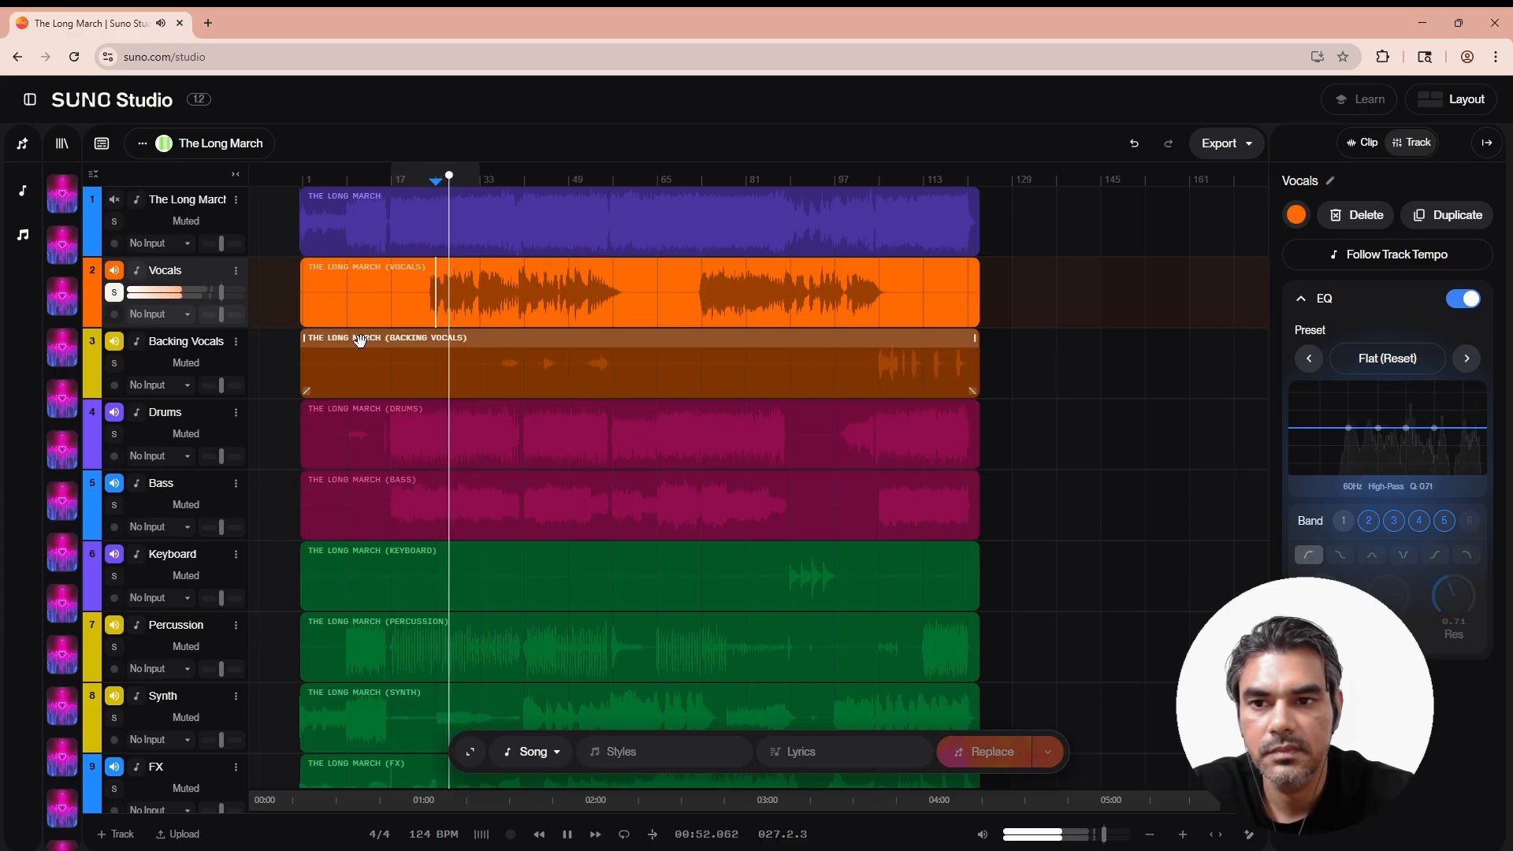
# Listen further to the soloed Vocals track of "The Long March" and stop playback.
pyautogui.click(661, 481)
pyautogui.click(1119, 371)
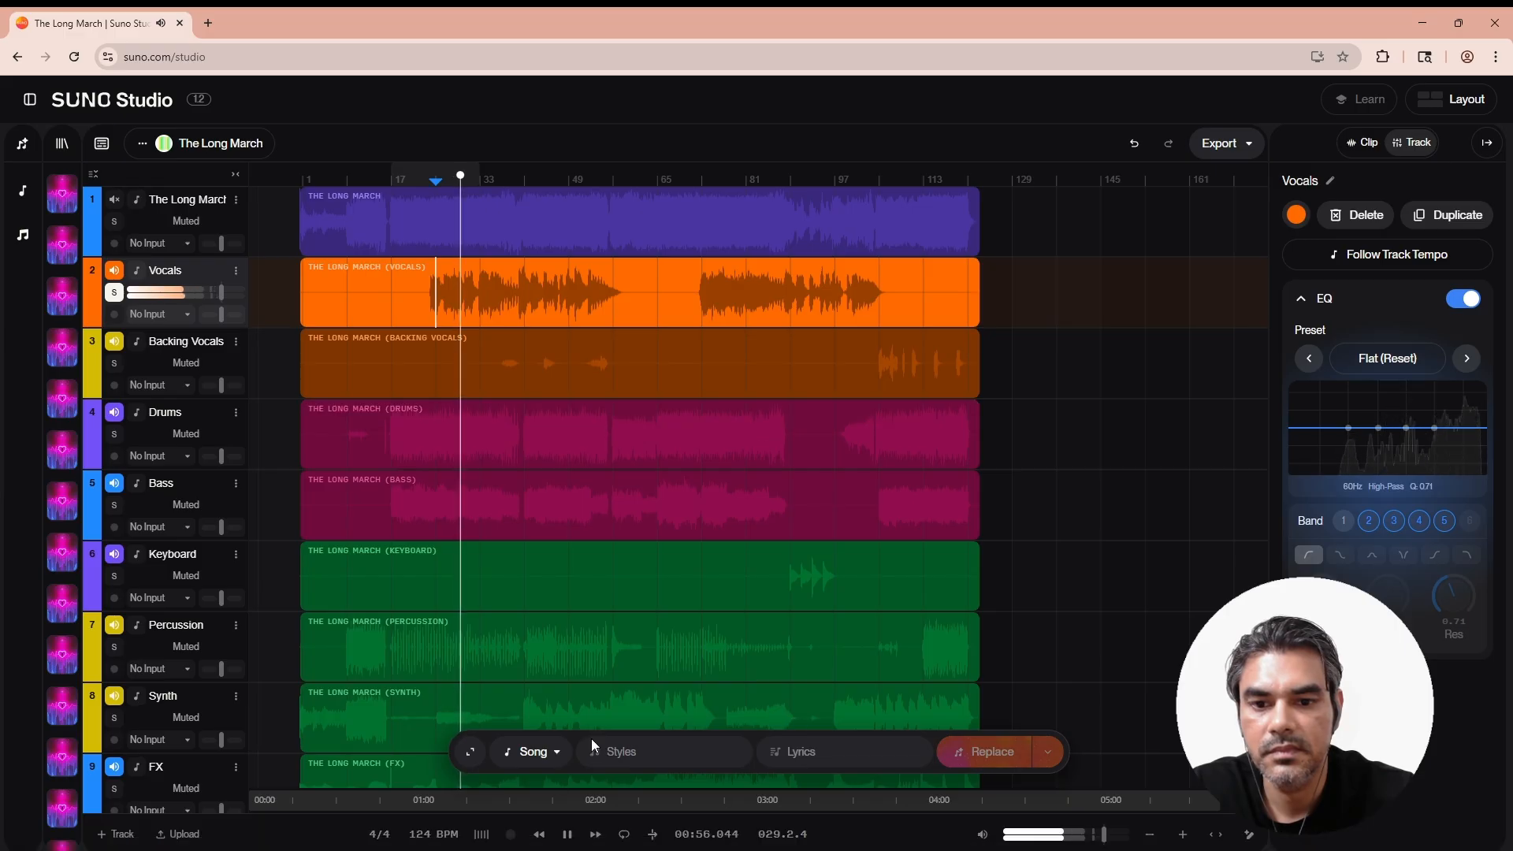
pyautogui.click(537, 579)
pyautogui.press('space')
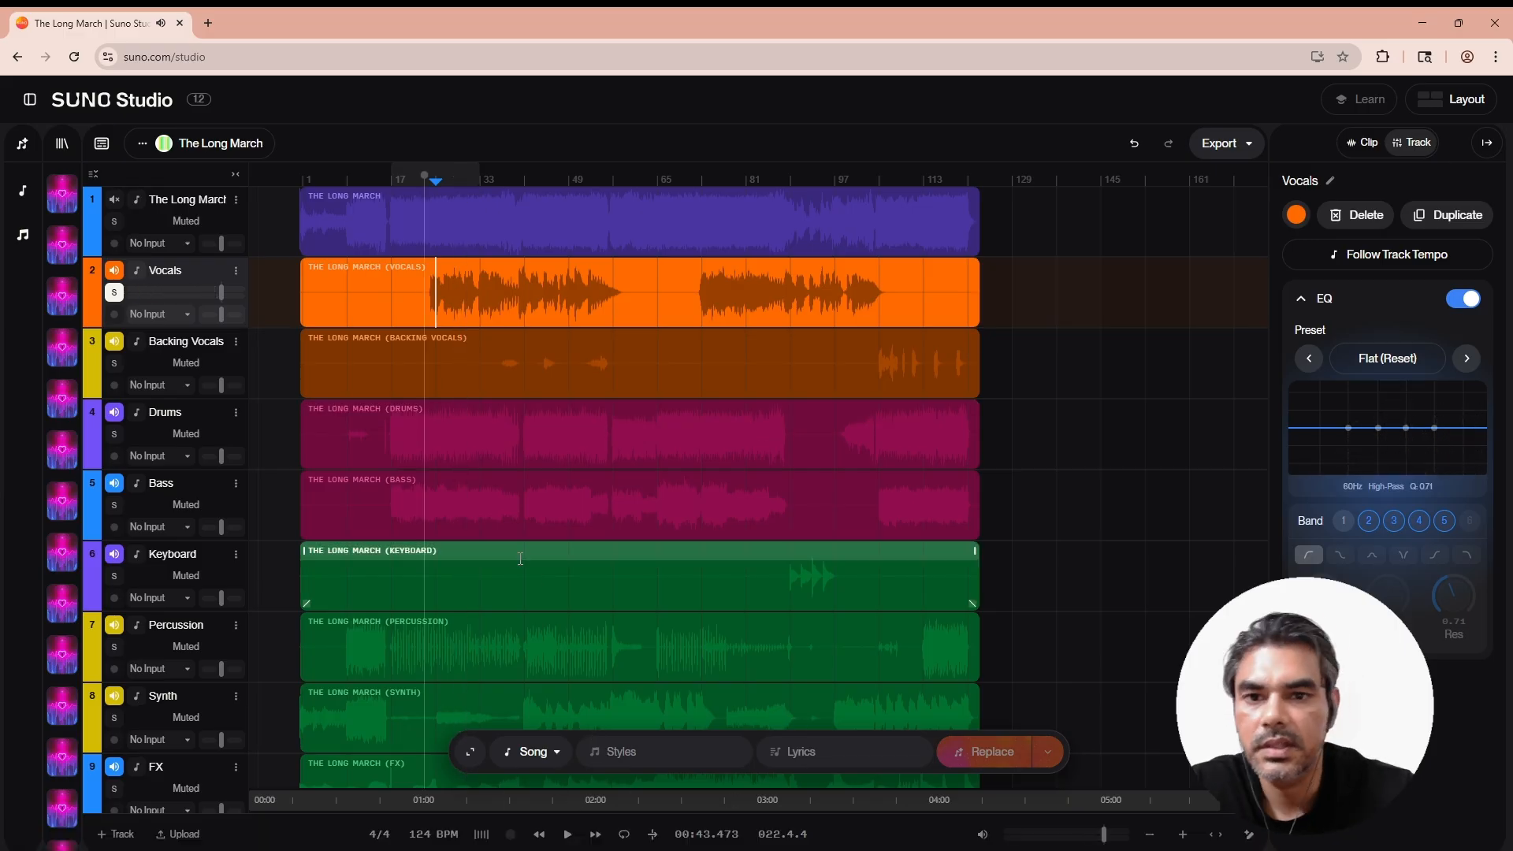
# Solo and play the Drums, Bass and Percussion tracks of "The Long March" one after another.
pyautogui.click(505, 445)
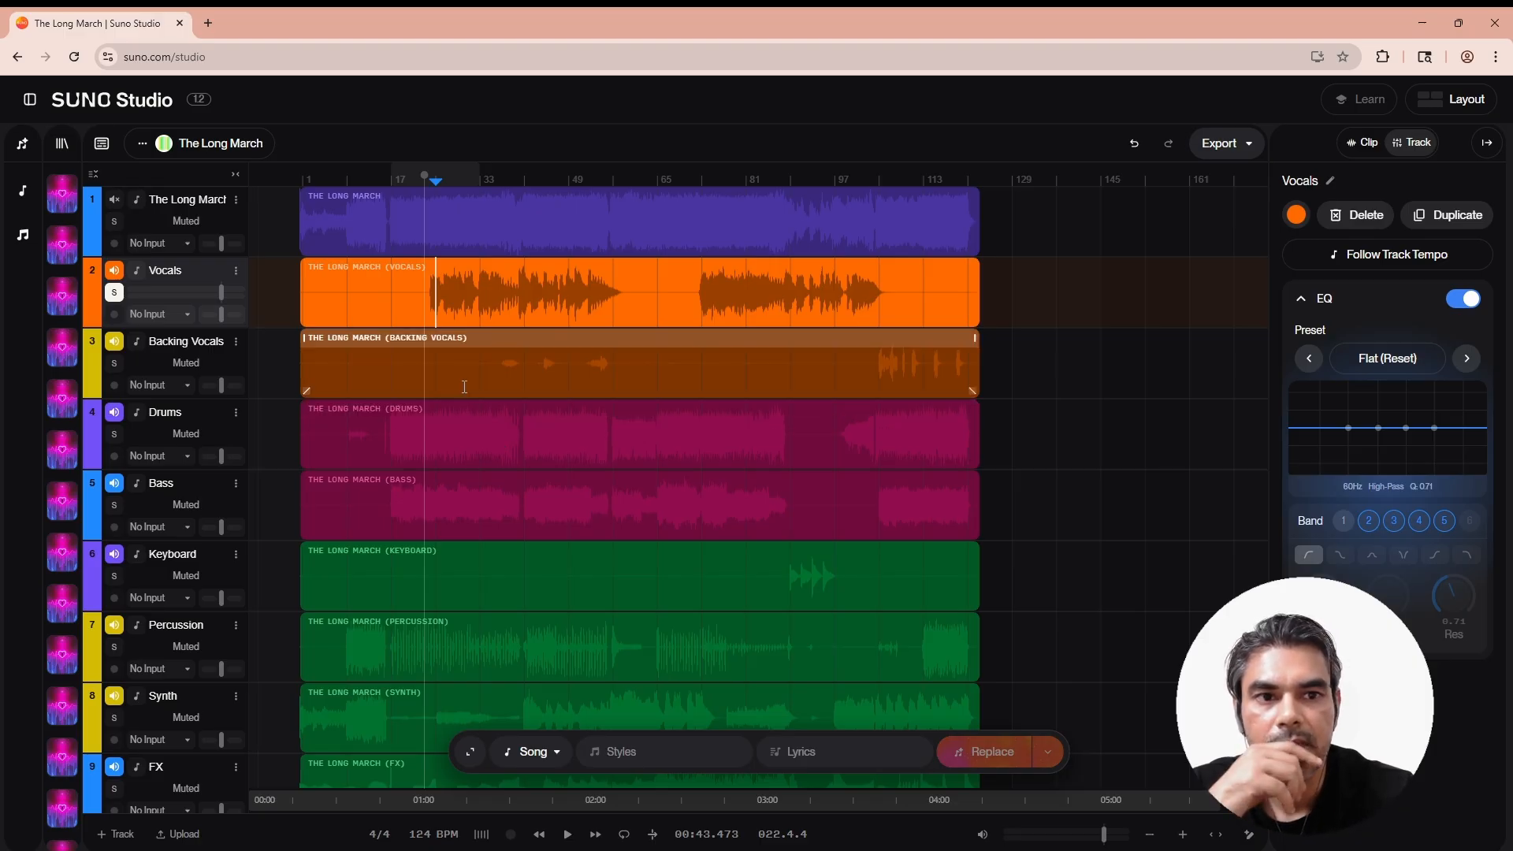
pyautogui.press('space')
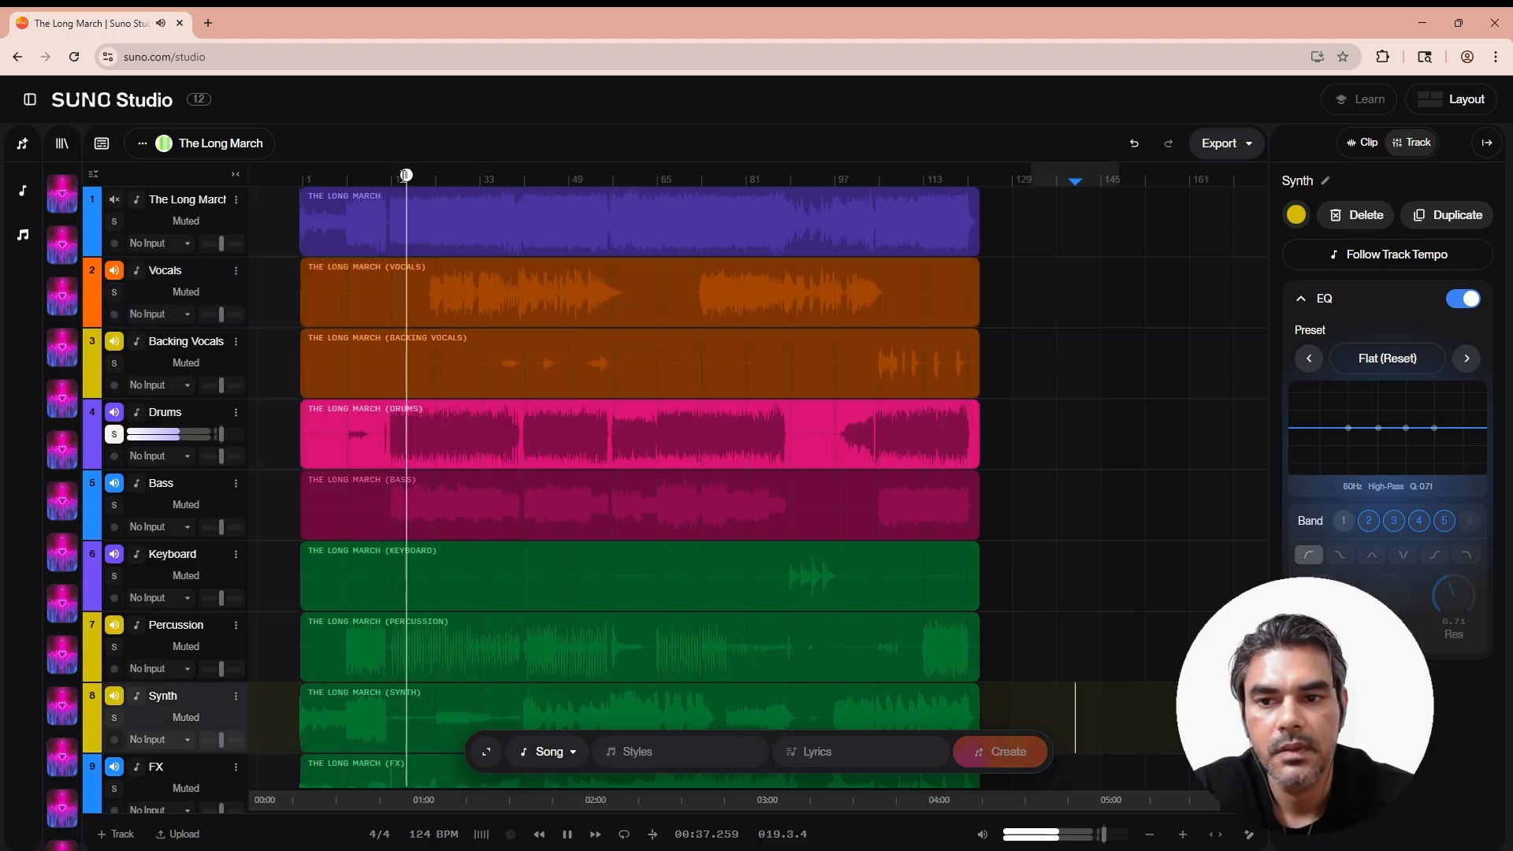
pyautogui.click(115, 505)
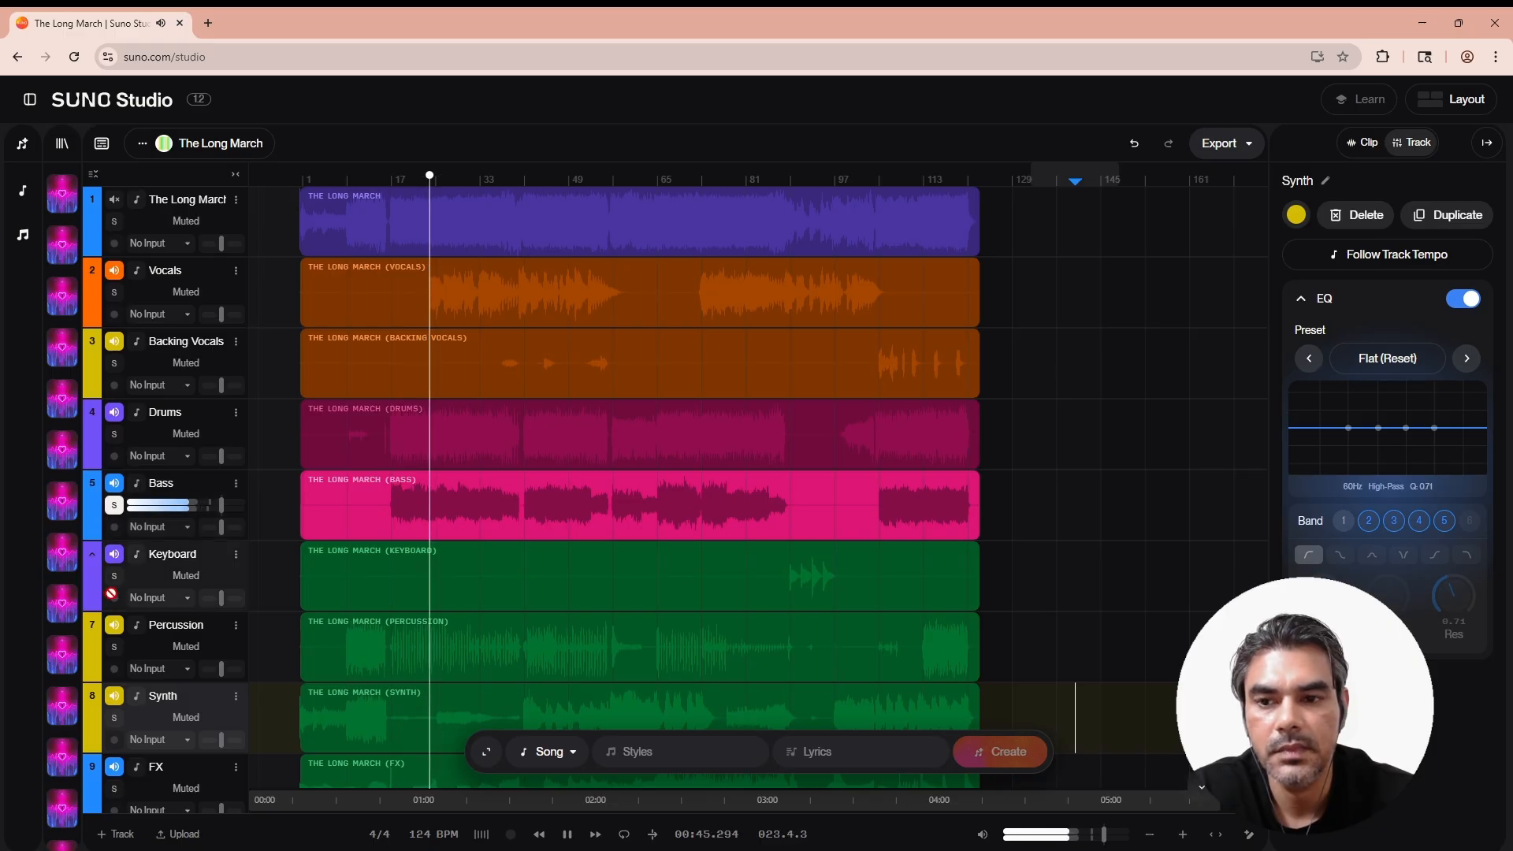
pyautogui.click(114, 647)
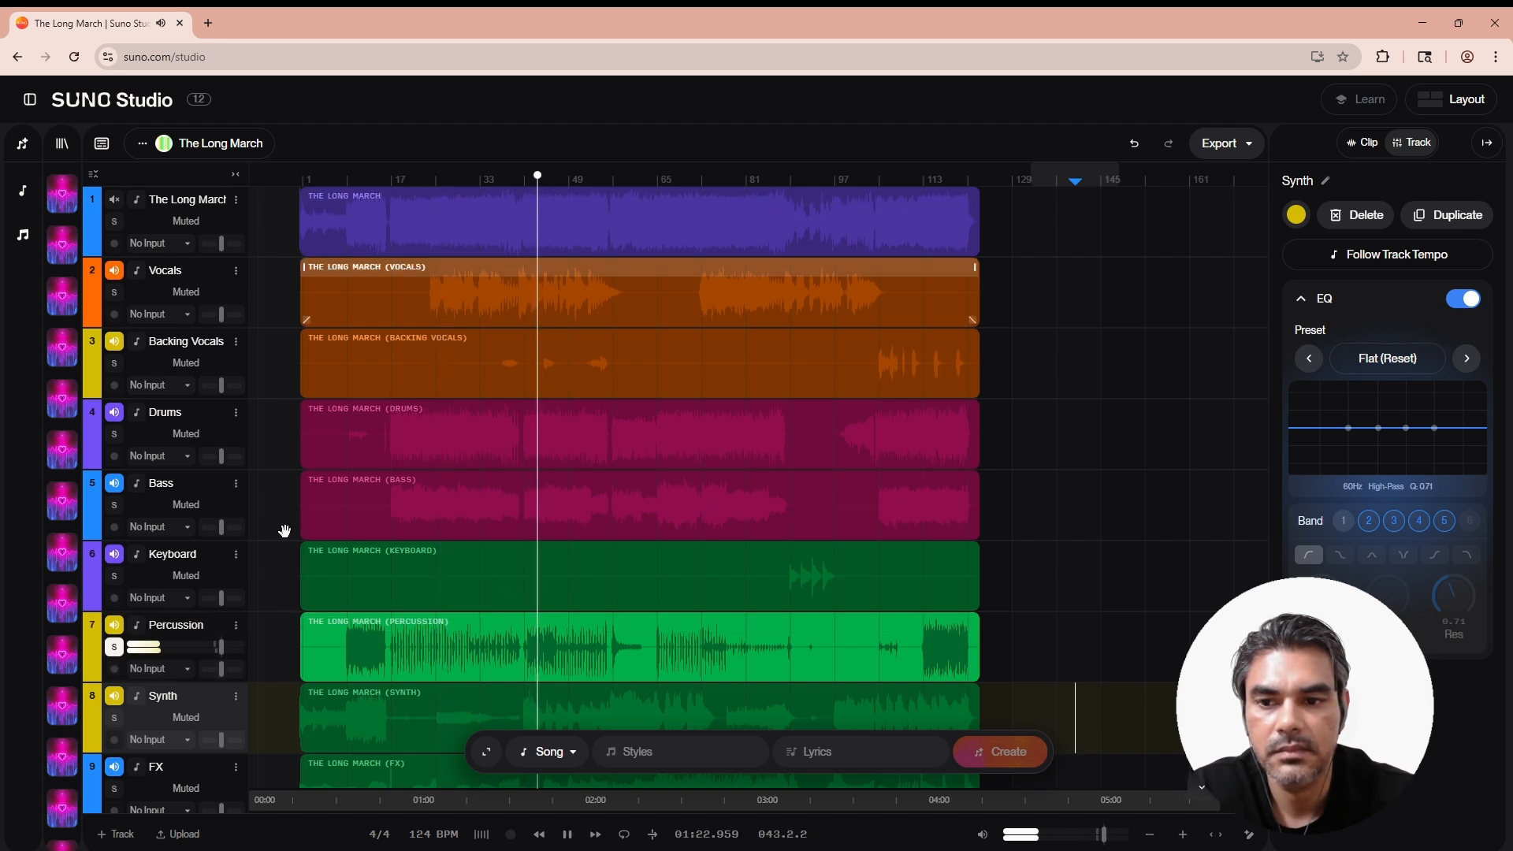
# Solo the Synth track and listen to several passages, and play the soloed FX track from the song's beginning.
pyautogui.scroll(-2, 131, 577)
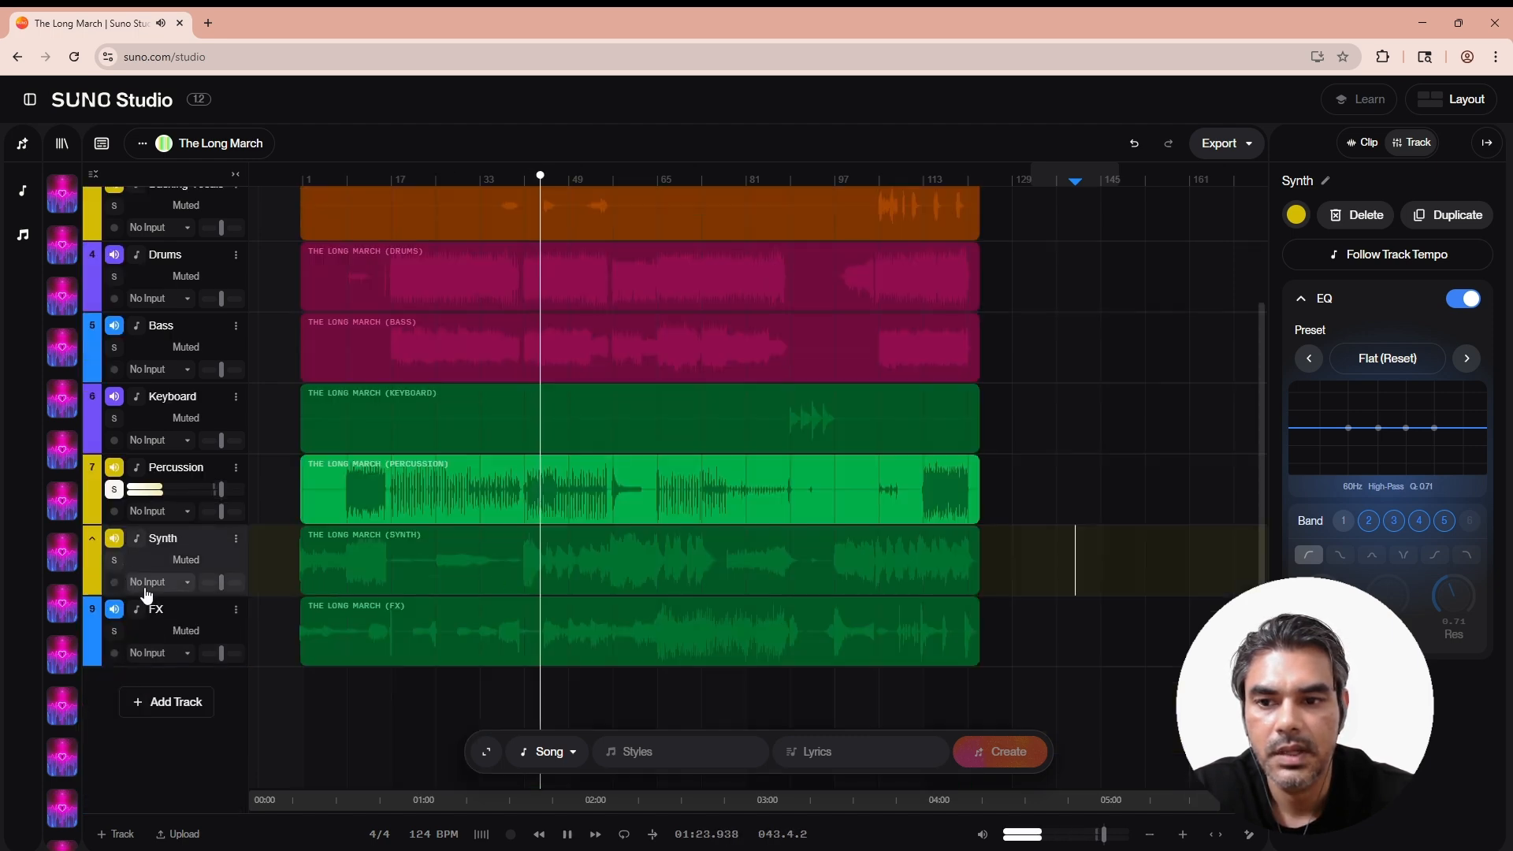
pyautogui.click(116, 561)
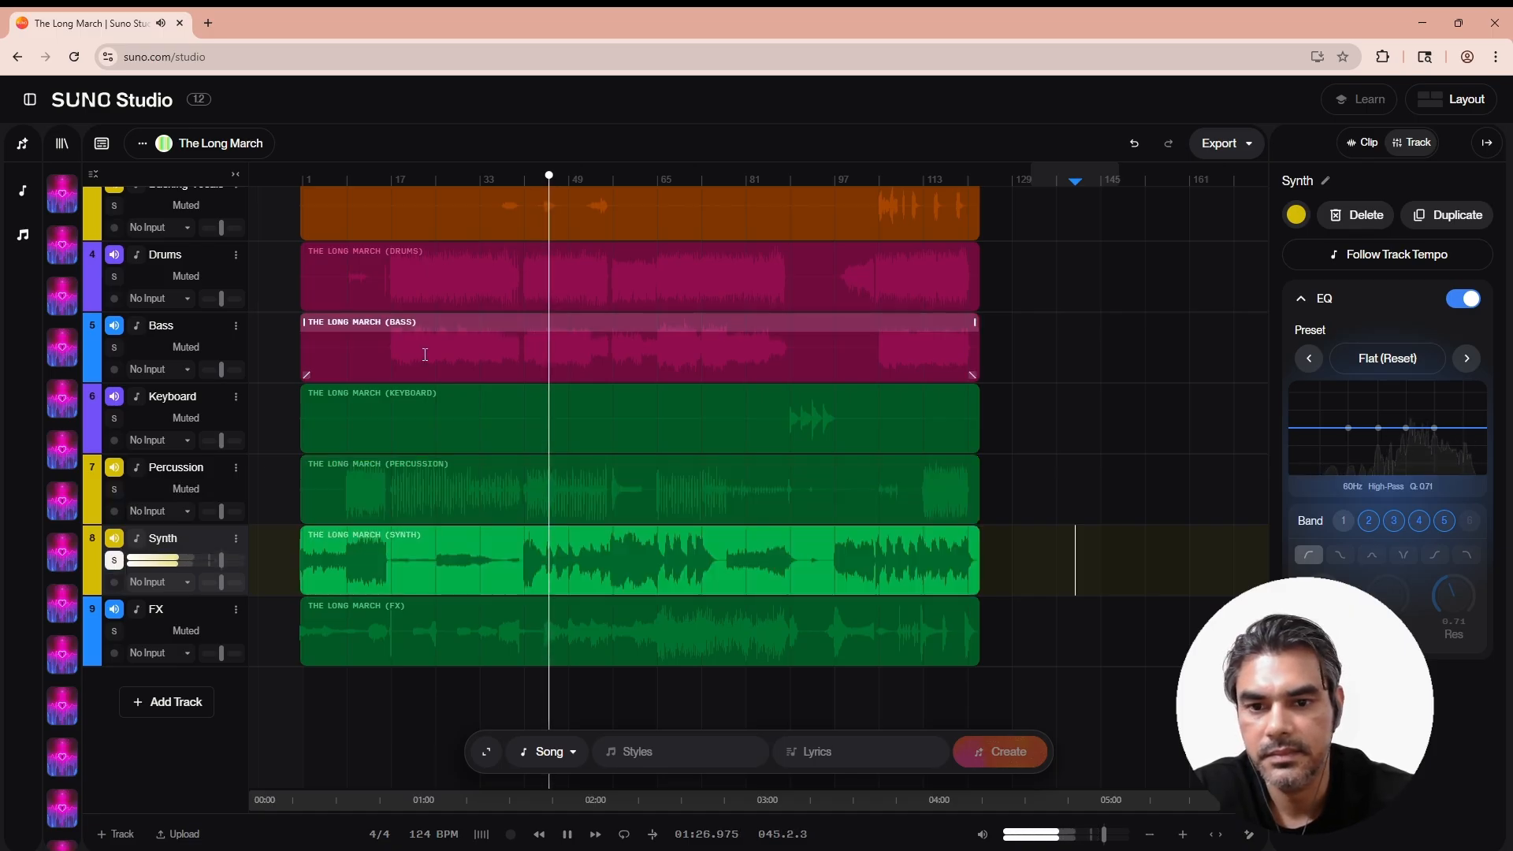
pyautogui.click(591, 175)
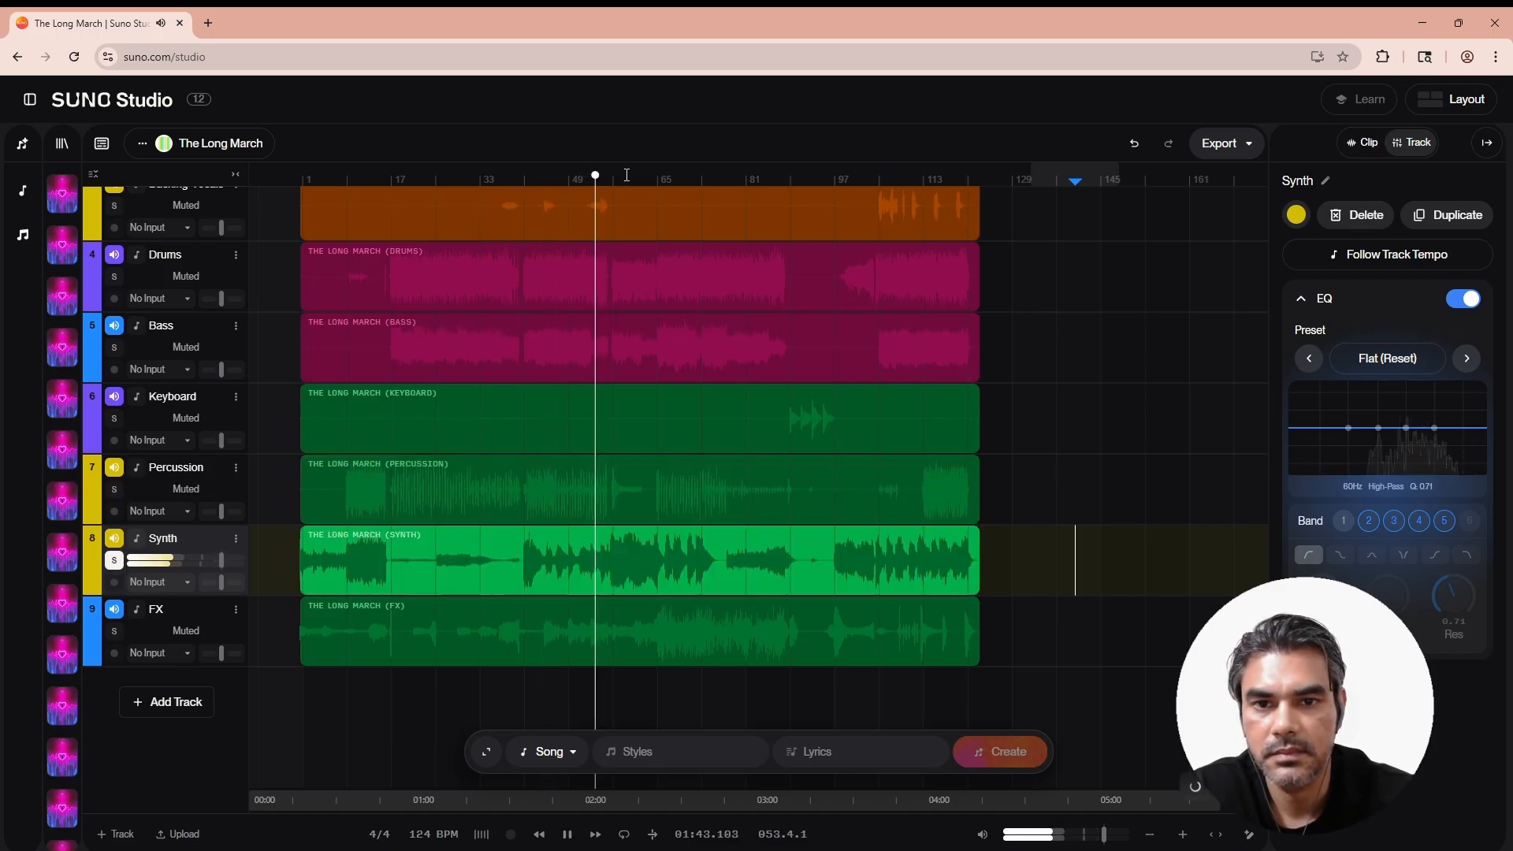
pyautogui.click(626, 175)
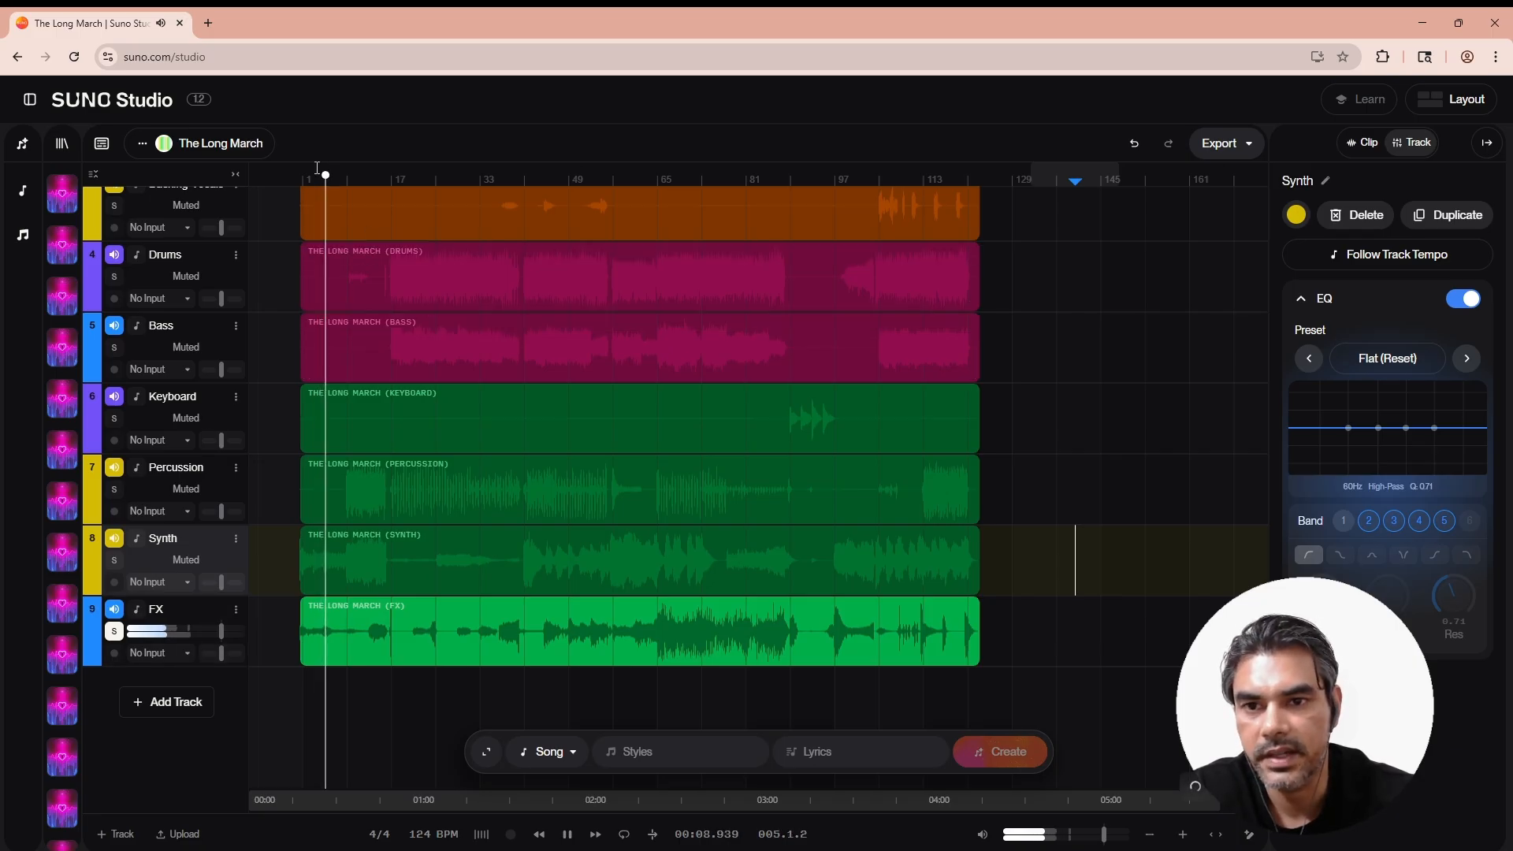
pyautogui.moveTo(327, 180); pyautogui.dragTo(235, 186)
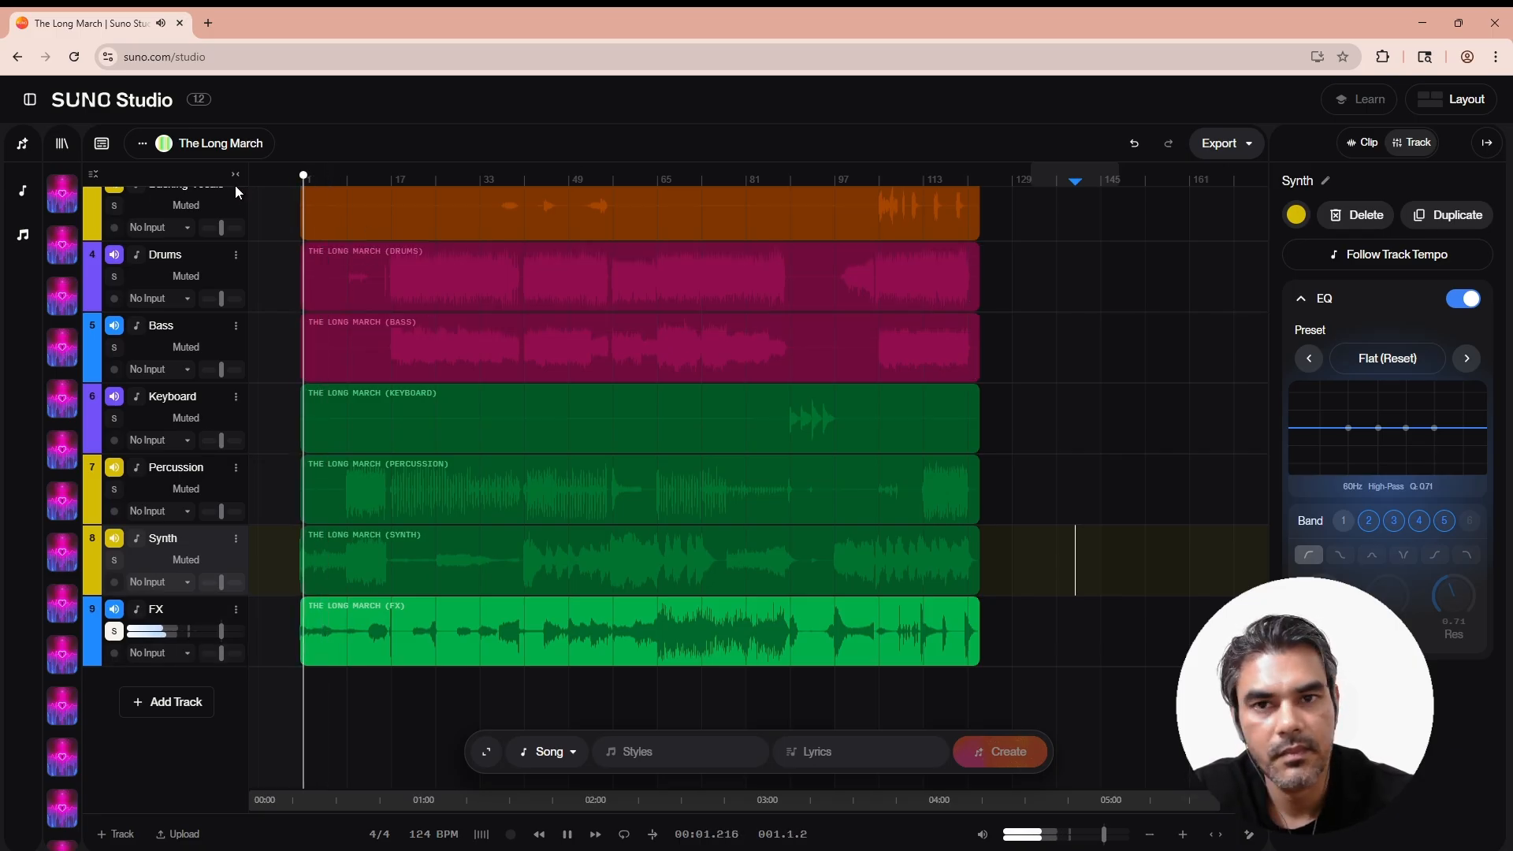
pyautogui.click(566, 833)
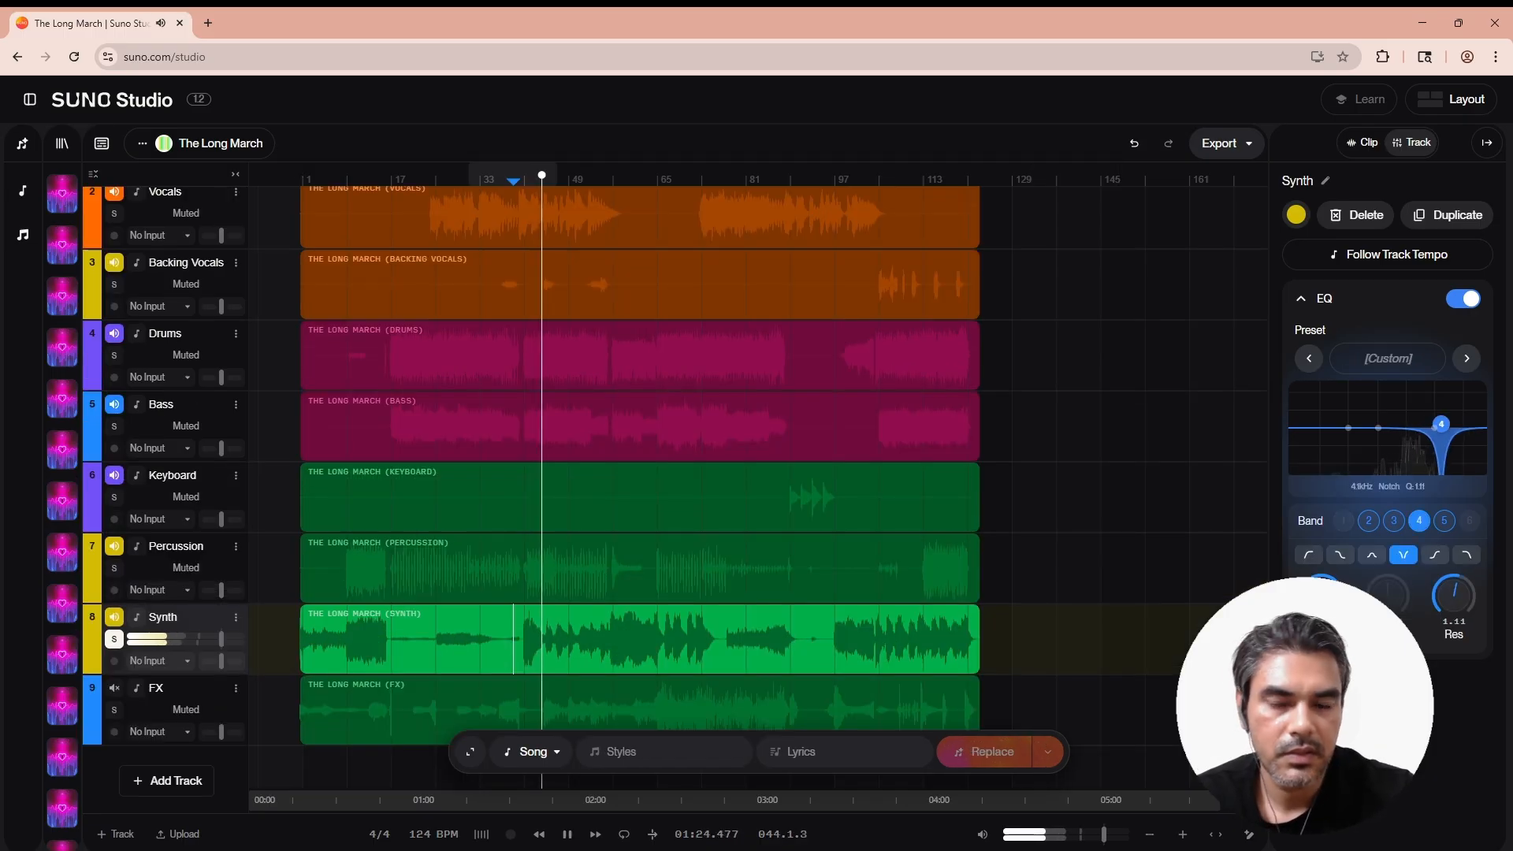
# Reset the Synth track's EQ band 4 to flat and play the soloed track from bar 57.
pyautogui.moveTo(1442, 424); pyautogui.dragTo(1423, 426)
pyautogui.doubleClick(1423, 427)
pyautogui.click(615, 674)
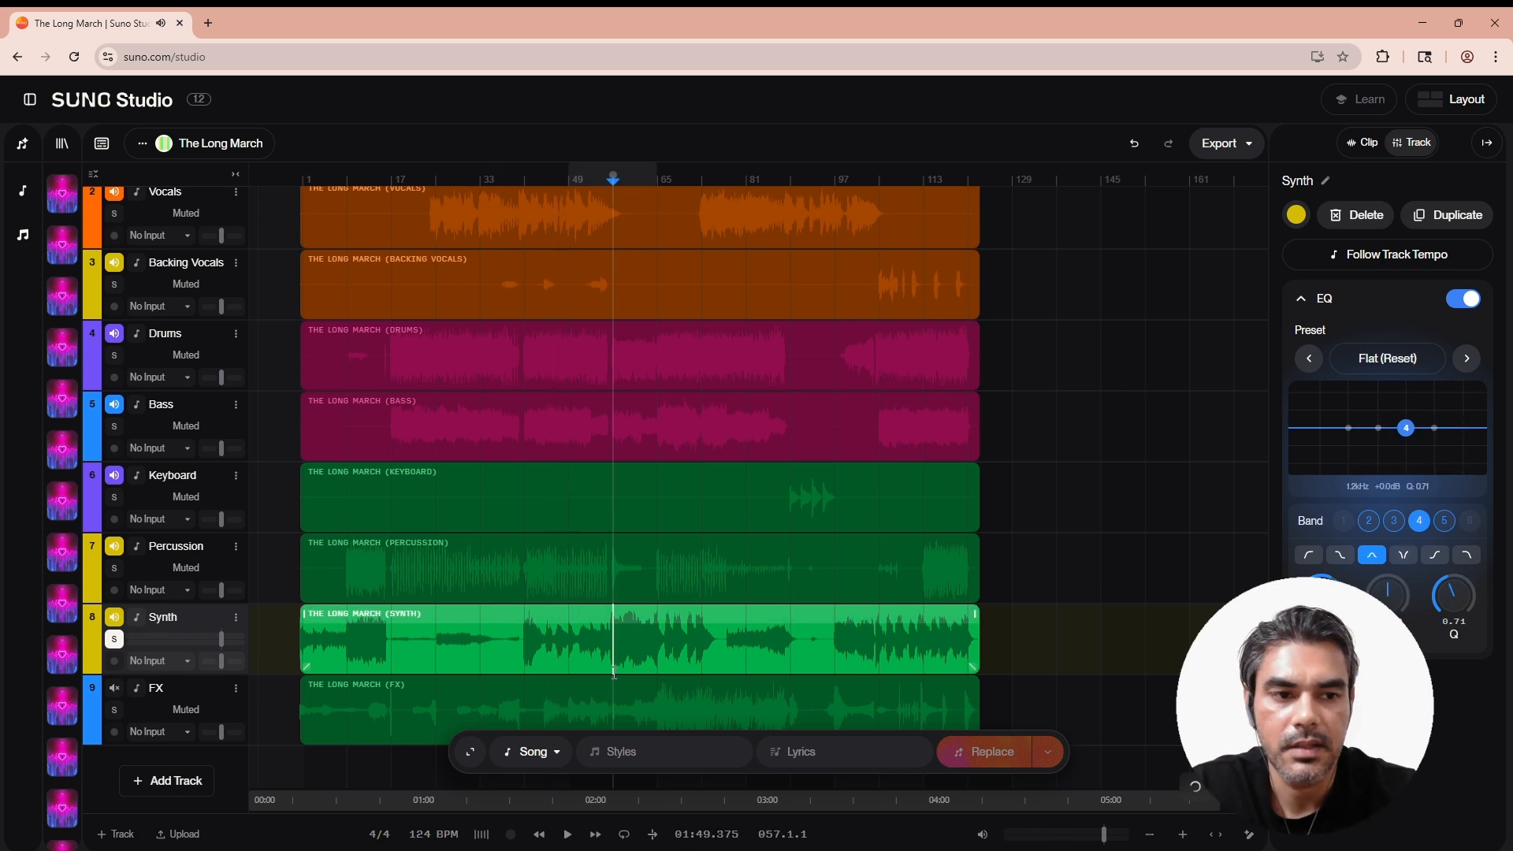
pyautogui.click(568, 772)
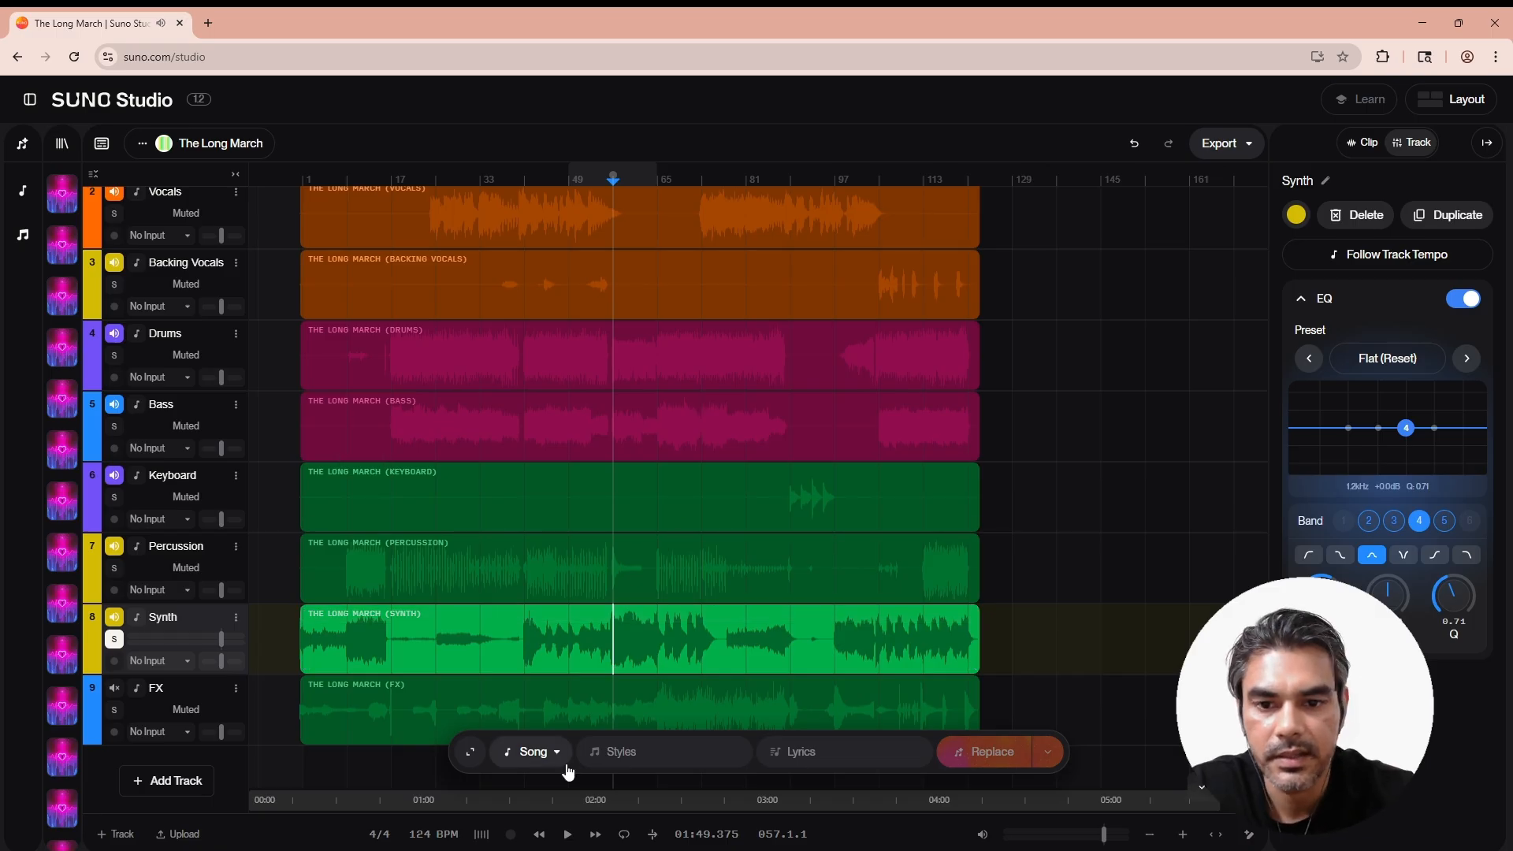
pyautogui.click(568, 833)
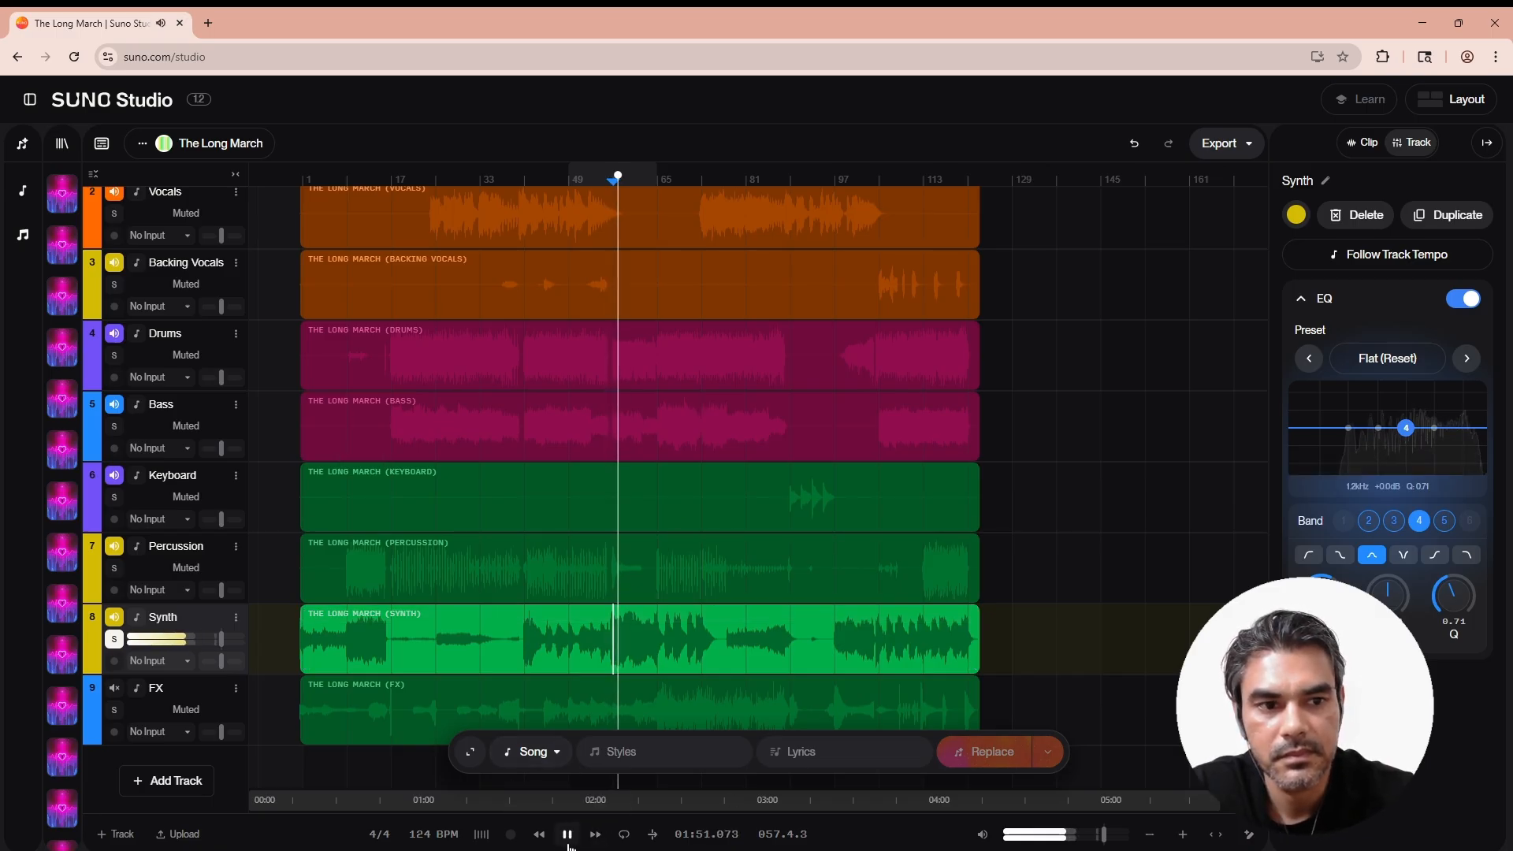
# Replay the soloed Synth from bar 57 while cutting its EQ band 4 to about -7.7 dB at 809 Hz.
pyautogui.click(568, 840)
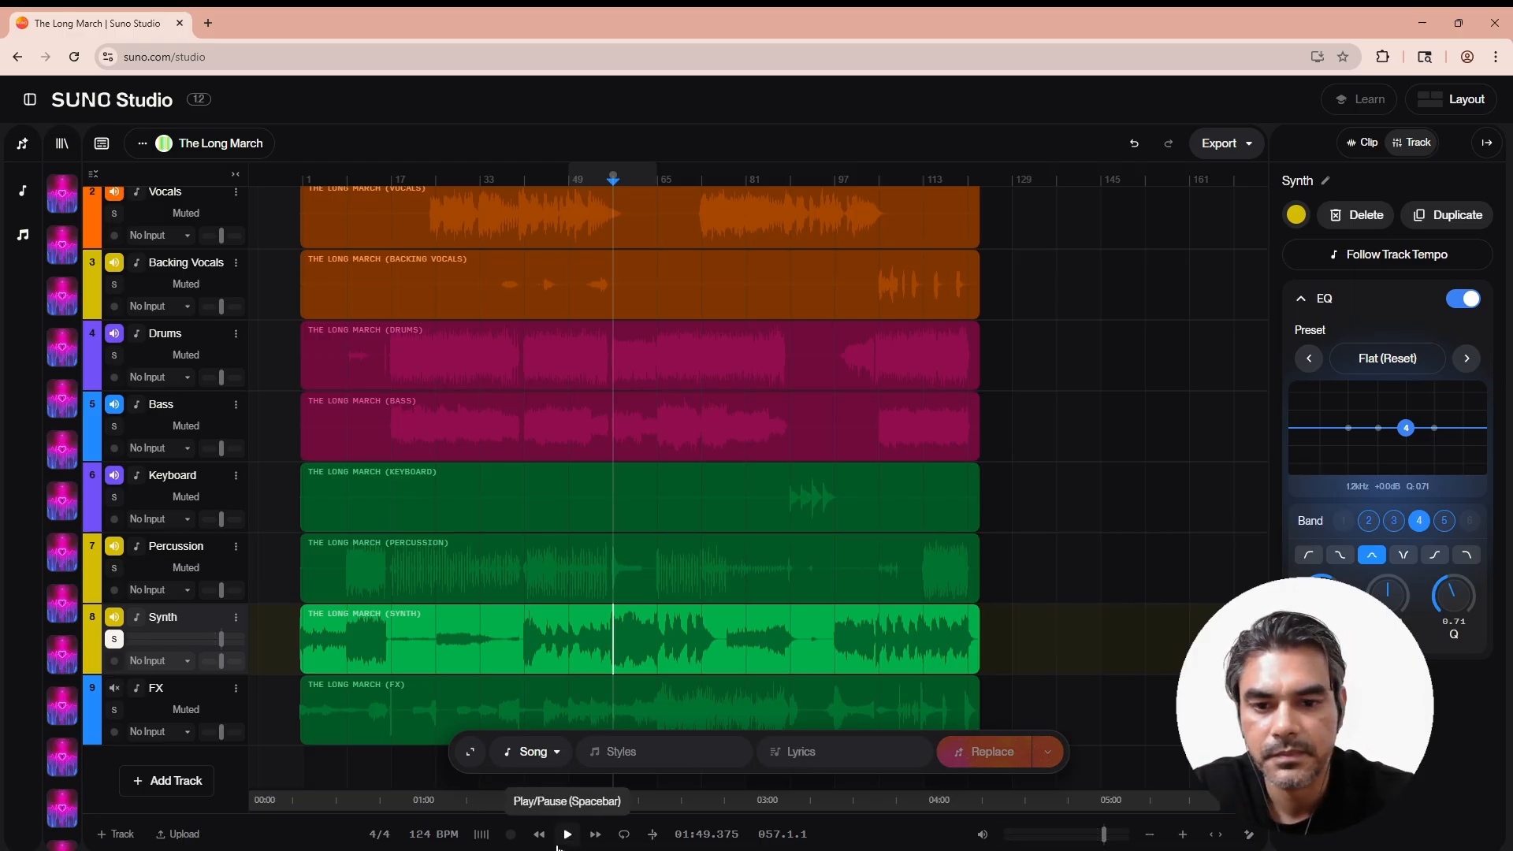
pyautogui.click(567, 833)
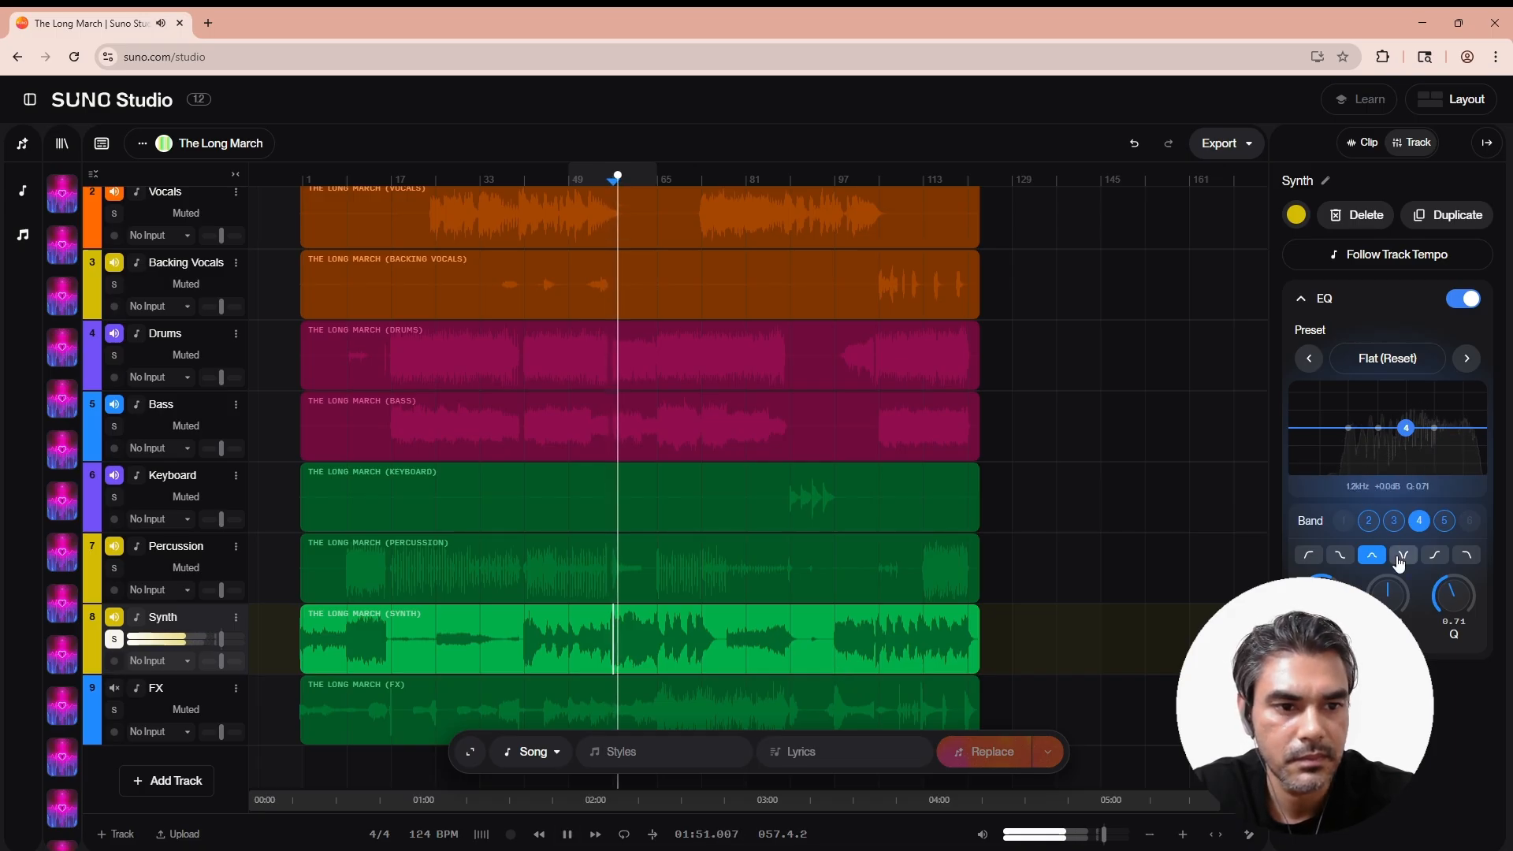
pyautogui.moveTo(1406, 429)
pyautogui.mouseDown()
pyautogui.moveTo(1367, 443)
pyautogui.moveTo(1454, 492)
pyautogui.moveTo(1354, 500)
pyautogui.moveTo(1394, 450)
pyautogui.mouseUp()
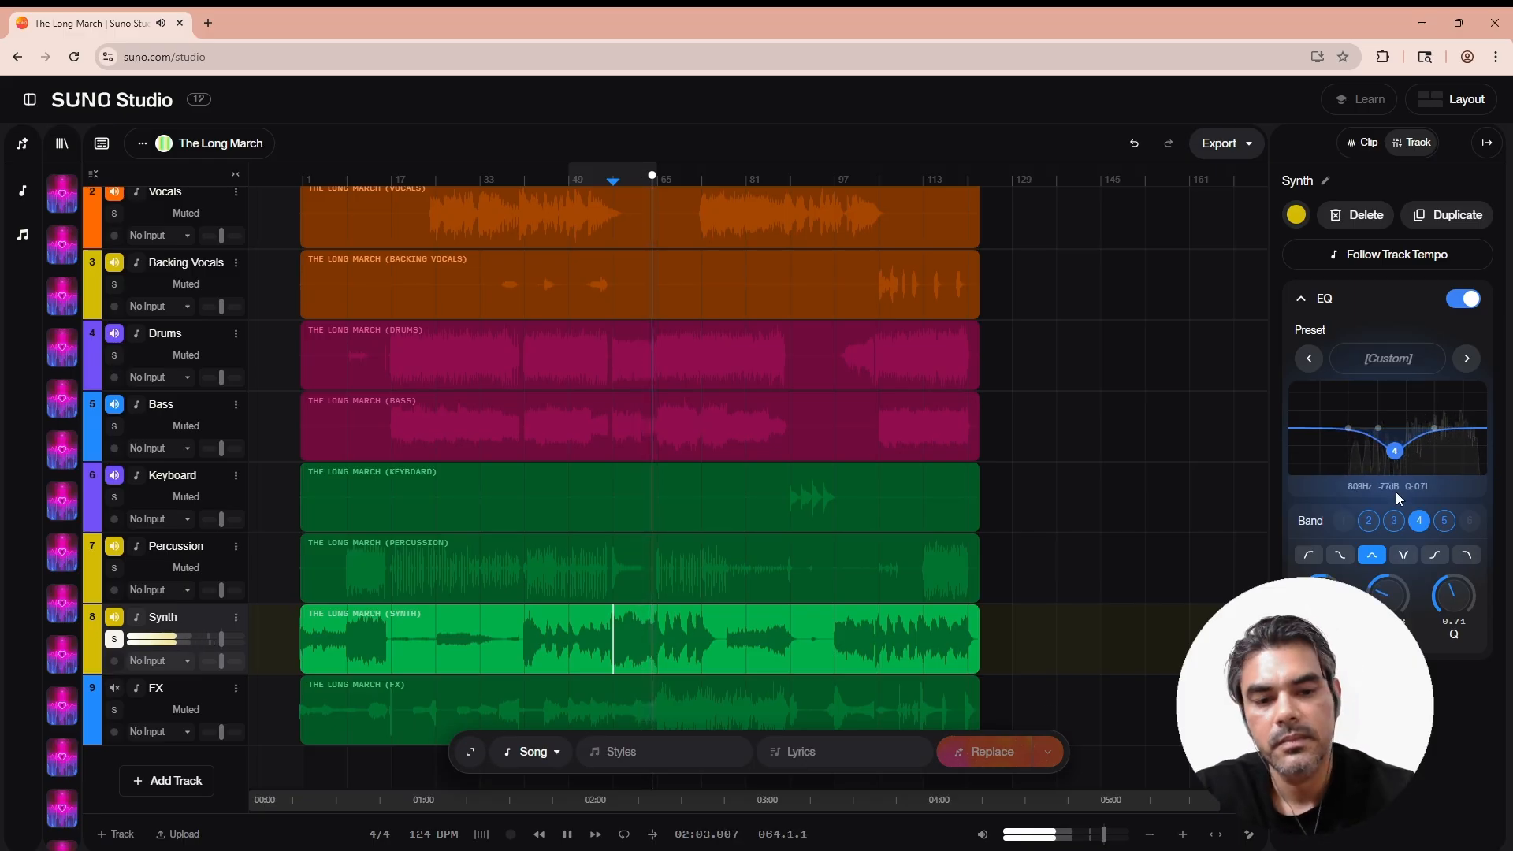
pyautogui.click(571, 835)
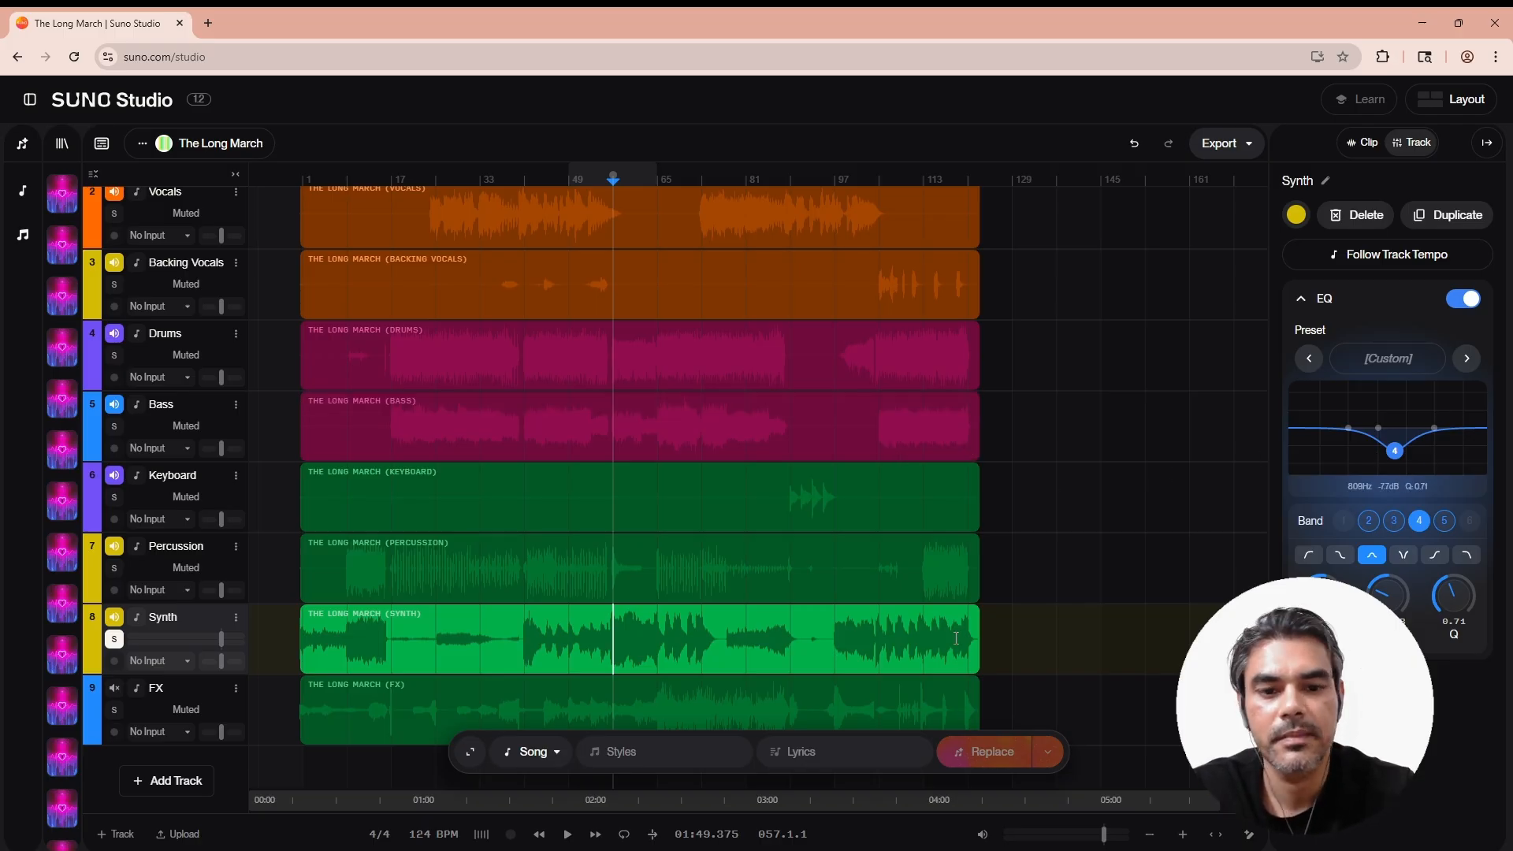
# Solo the Vocals track and play it from around bar 33.
pyautogui.moveTo(599, 843)
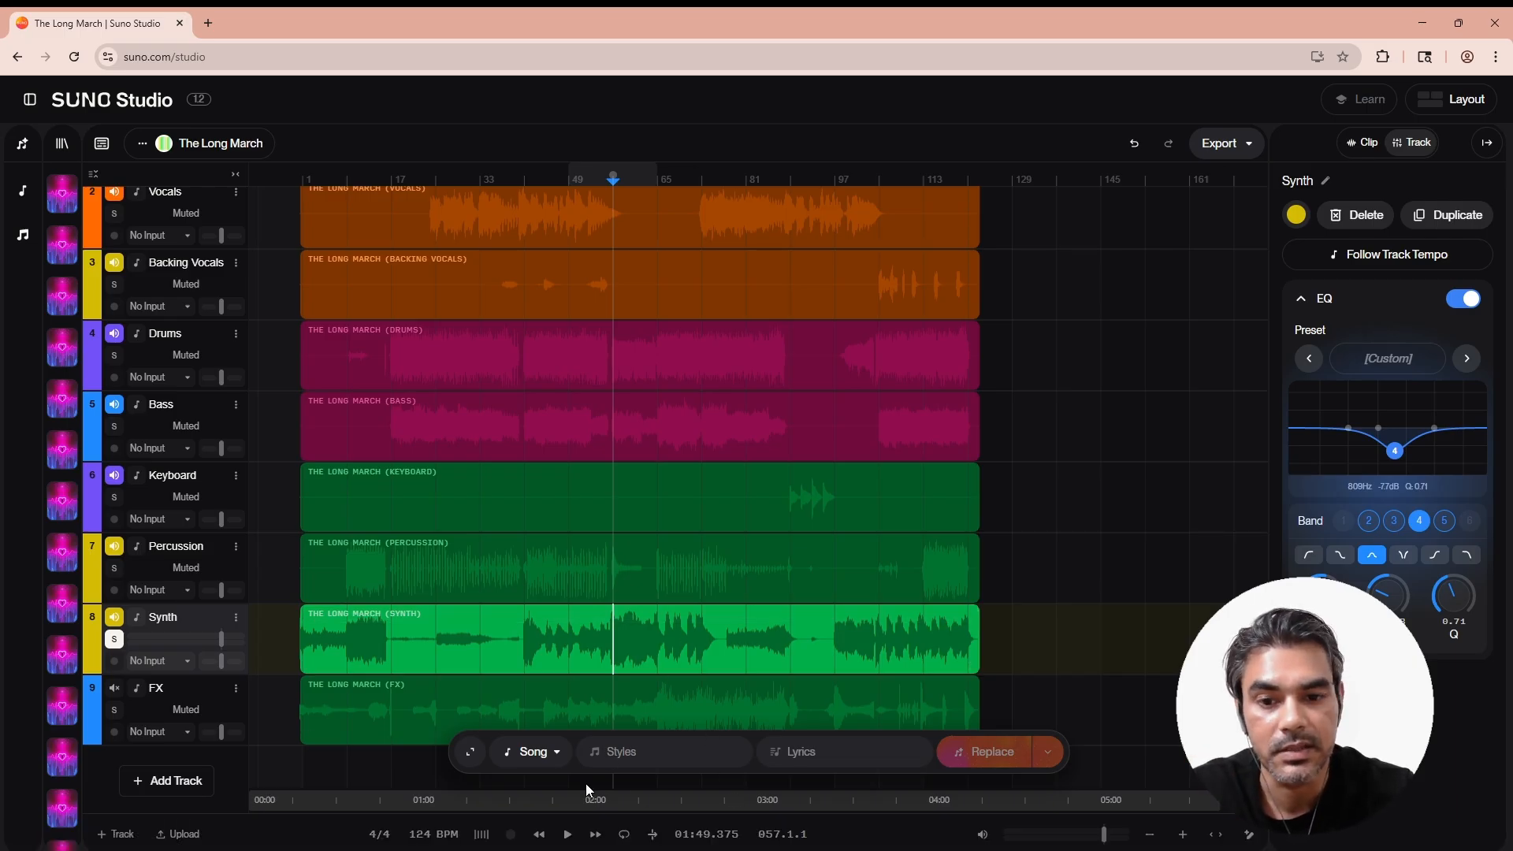
pyautogui.moveTo(62, 357)
pyautogui.scroll(1, 61, 356)
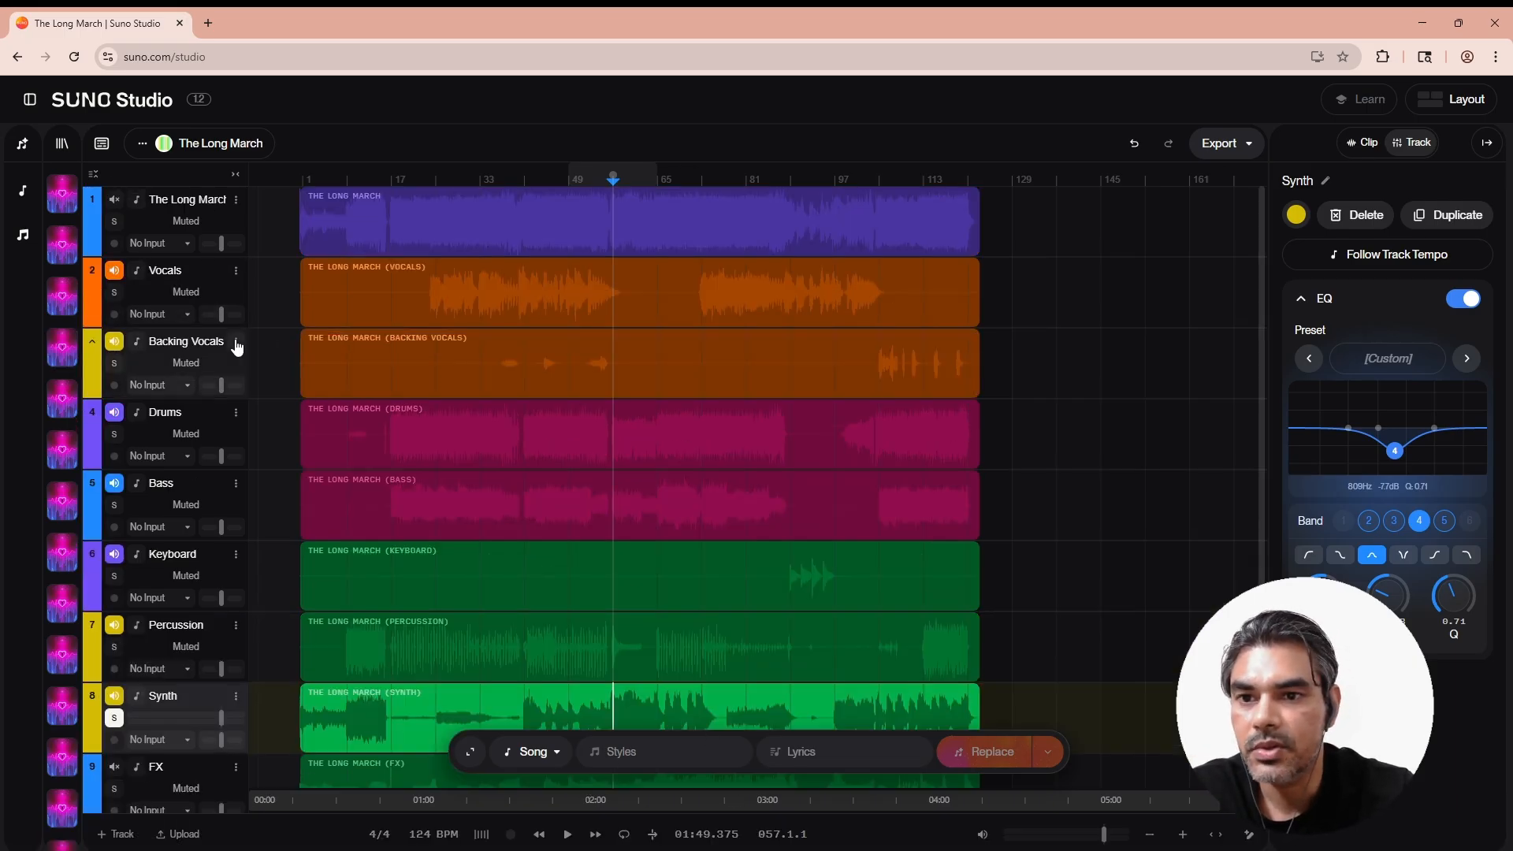
pyautogui.click(114, 293)
pyautogui.click(480, 195)
pyautogui.press('space')
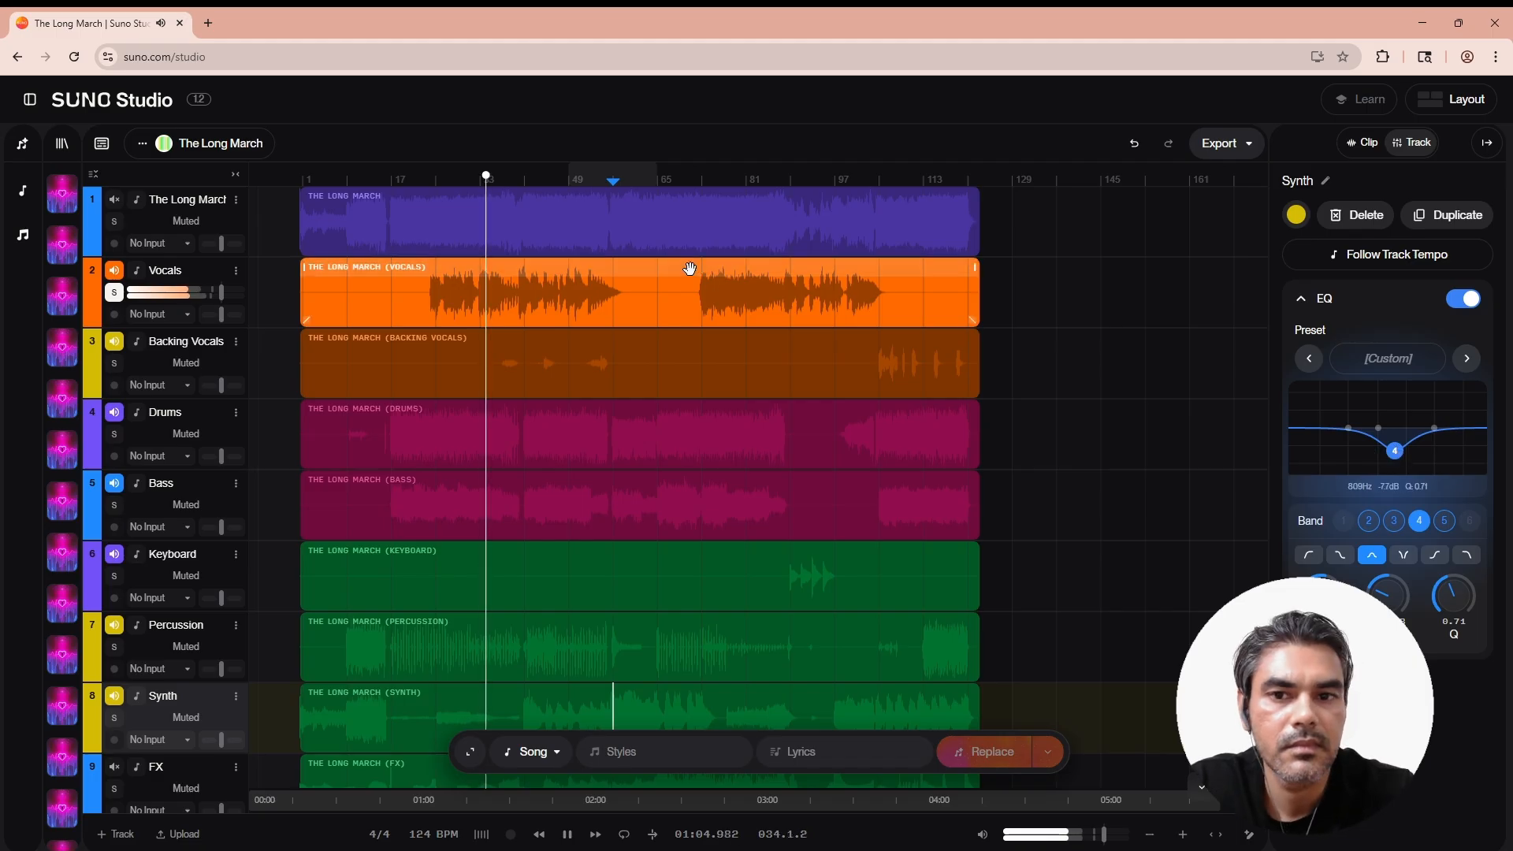
# Boost EQ band 4 of the Vocals track to about +16 dB at 11.6 kHz and stop playback.
pyautogui.click(558, 268)
pyautogui.moveTo(1420, 437); pyautogui.dragTo(1472, 370)
pyautogui.click(568, 833)
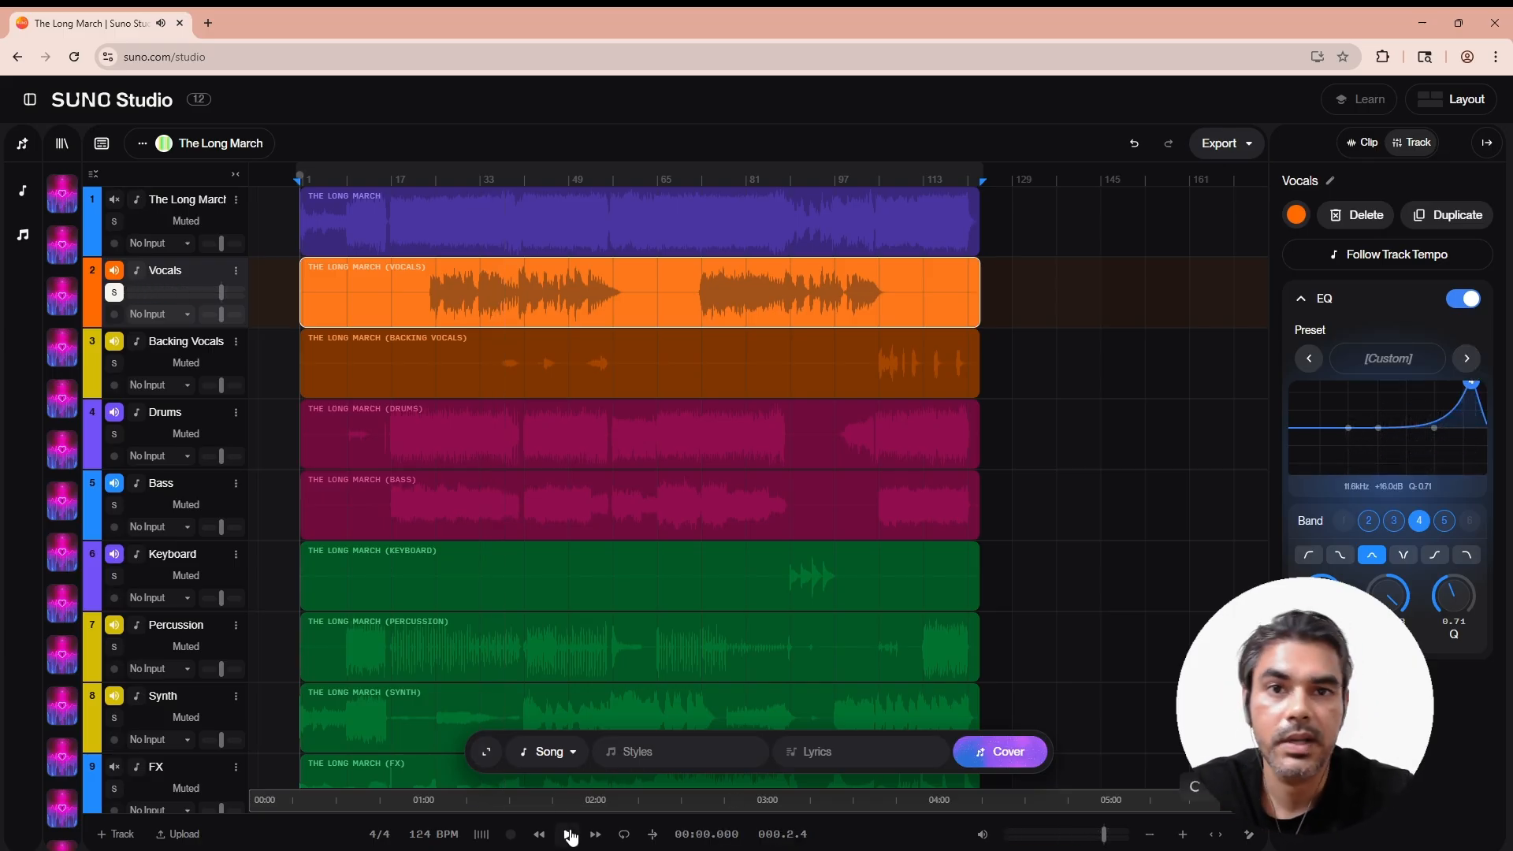
# Play the soloed Vocals from around bar 31 while setting their EQ band 4 to about +10.4 dB at 7.7 kHz.
pyautogui.click(568, 834)
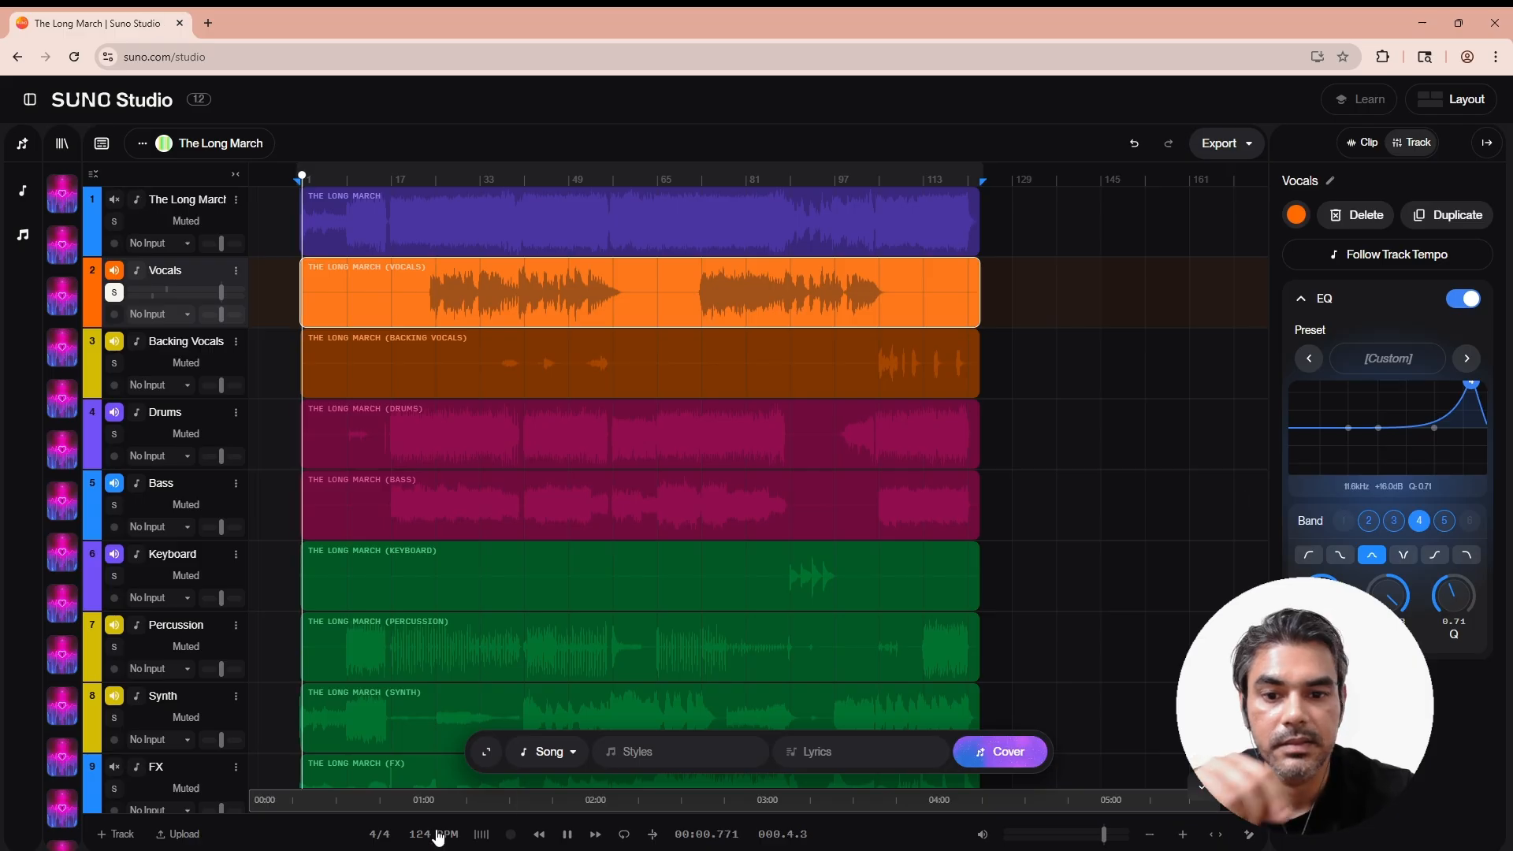
pyautogui.click(457, 224)
pyautogui.click(471, 175)
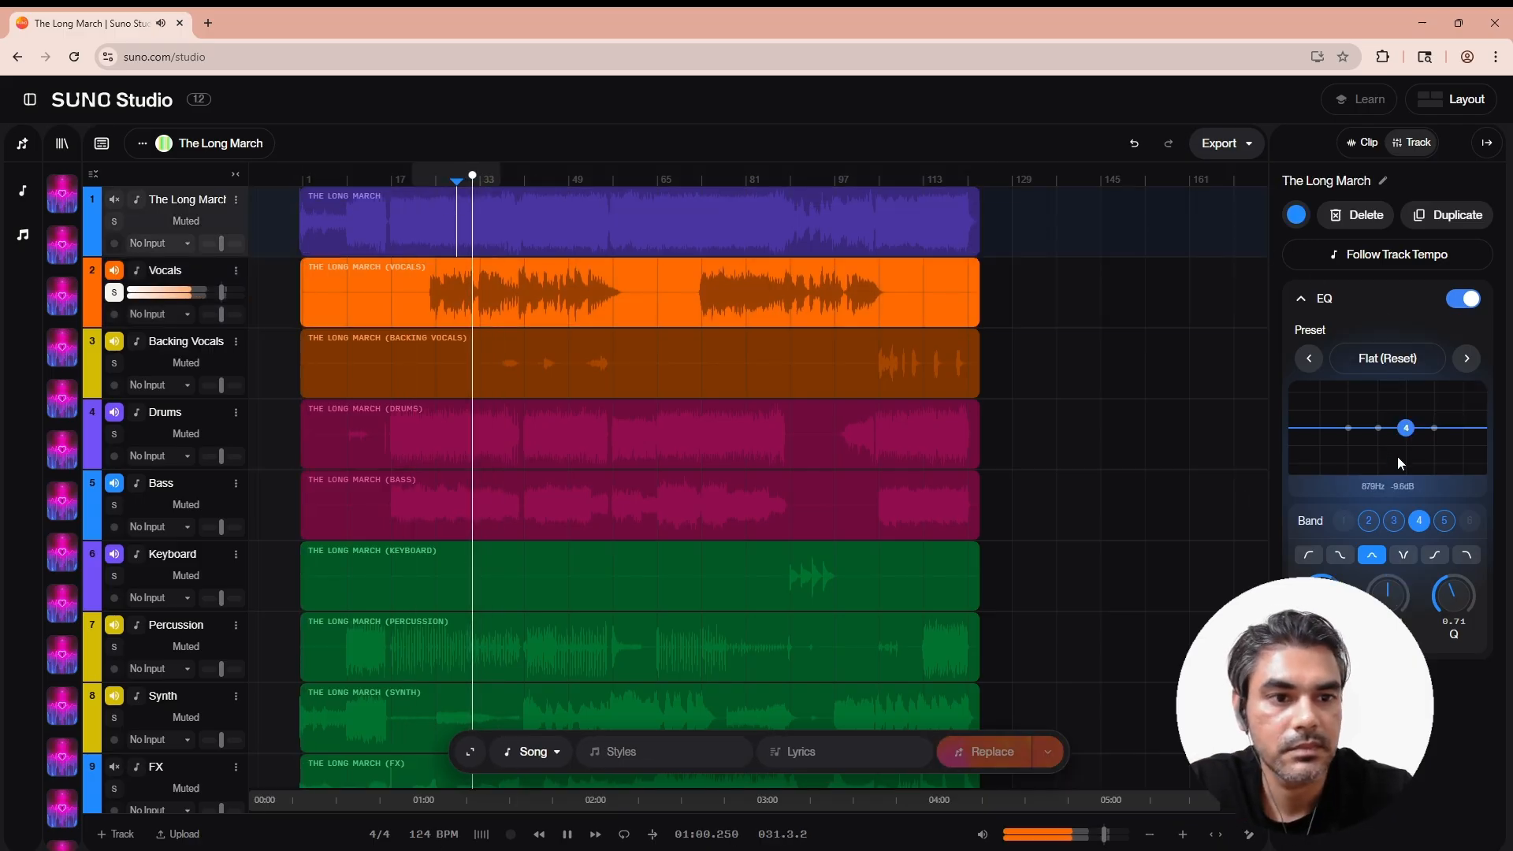
pyautogui.click(577, 271)
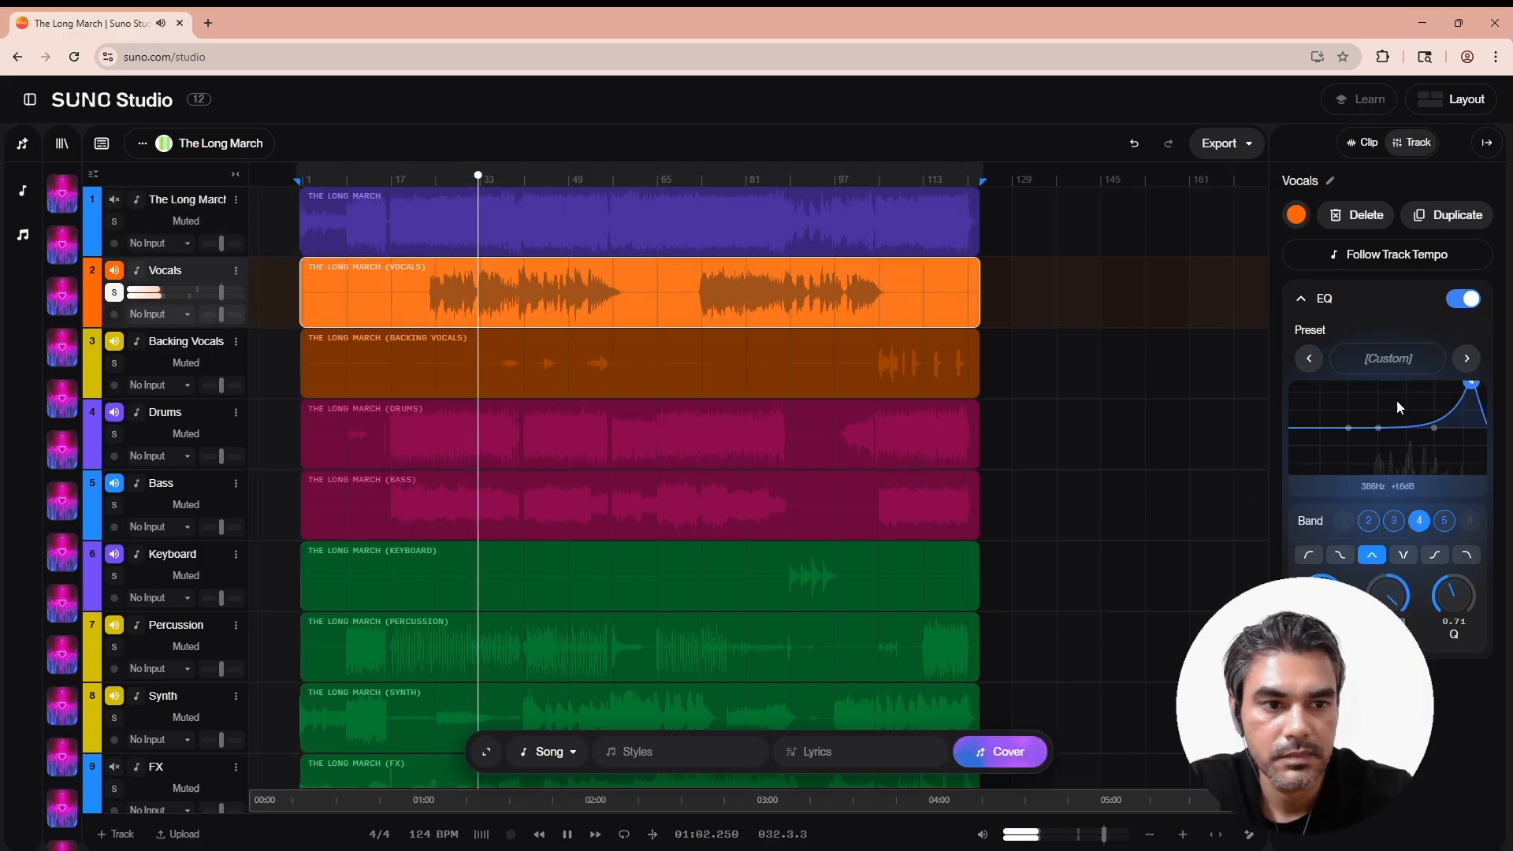
pyautogui.moveTo(1472, 386)
pyautogui.mouseDown()
pyautogui.moveTo(1418, 442)
pyautogui.moveTo(1379, 438)
pyautogui.moveTo(1355, 469)
pyautogui.moveTo(1375, 484)
pyautogui.moveTo(1387, 430)
pyautogui.moveTo(1438, 415)
pyautogui.moveTo(1456, 381)
pyautogui.moveTo(1458, 422)
pyautogui.moveTo(1462, 387)
pyautogui.mouseUp()
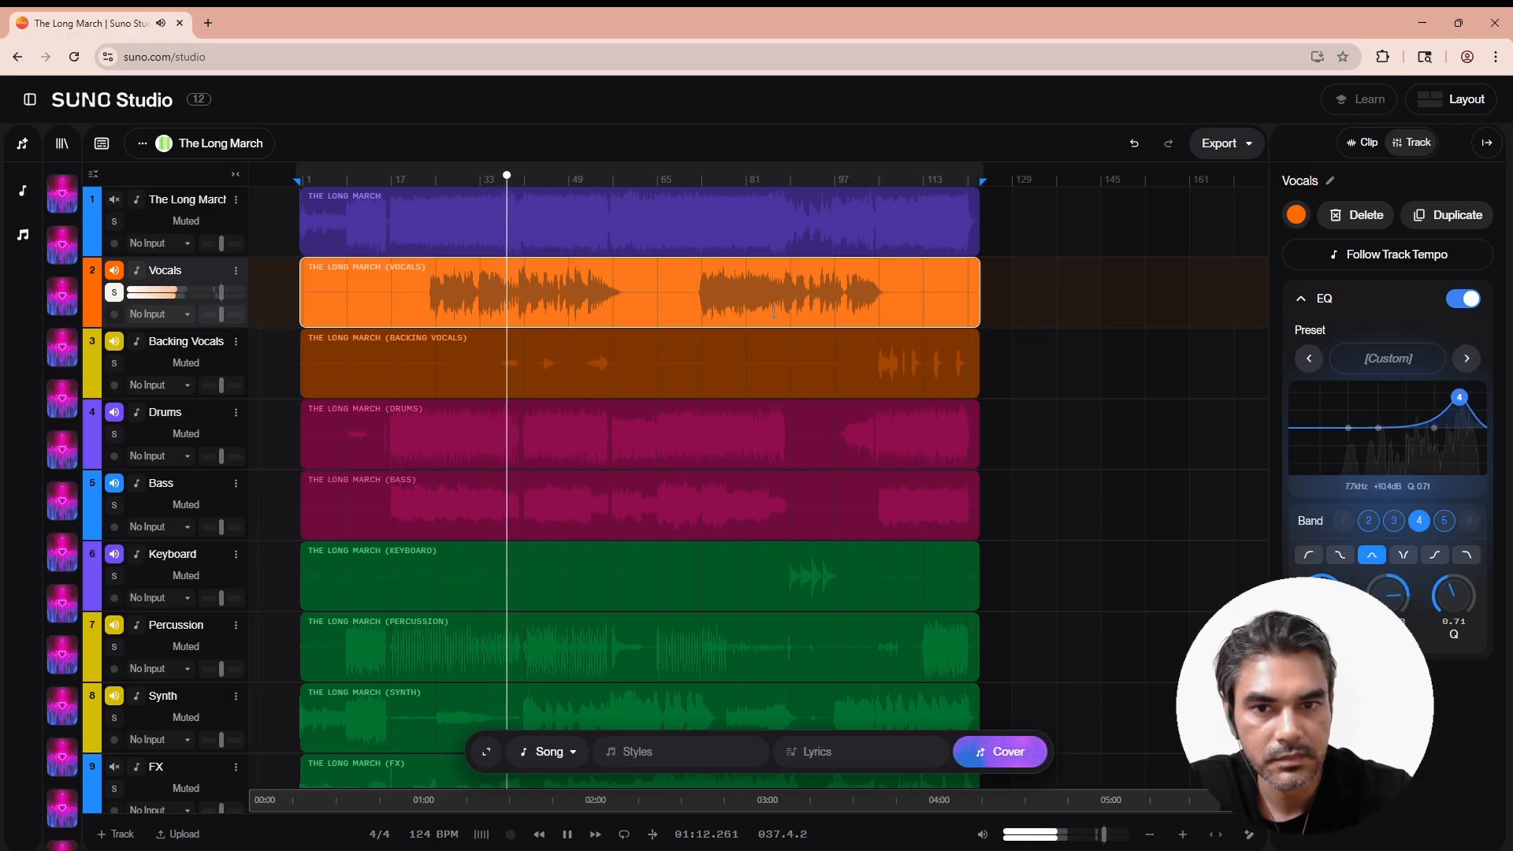
pyautogui.click(567, 833)
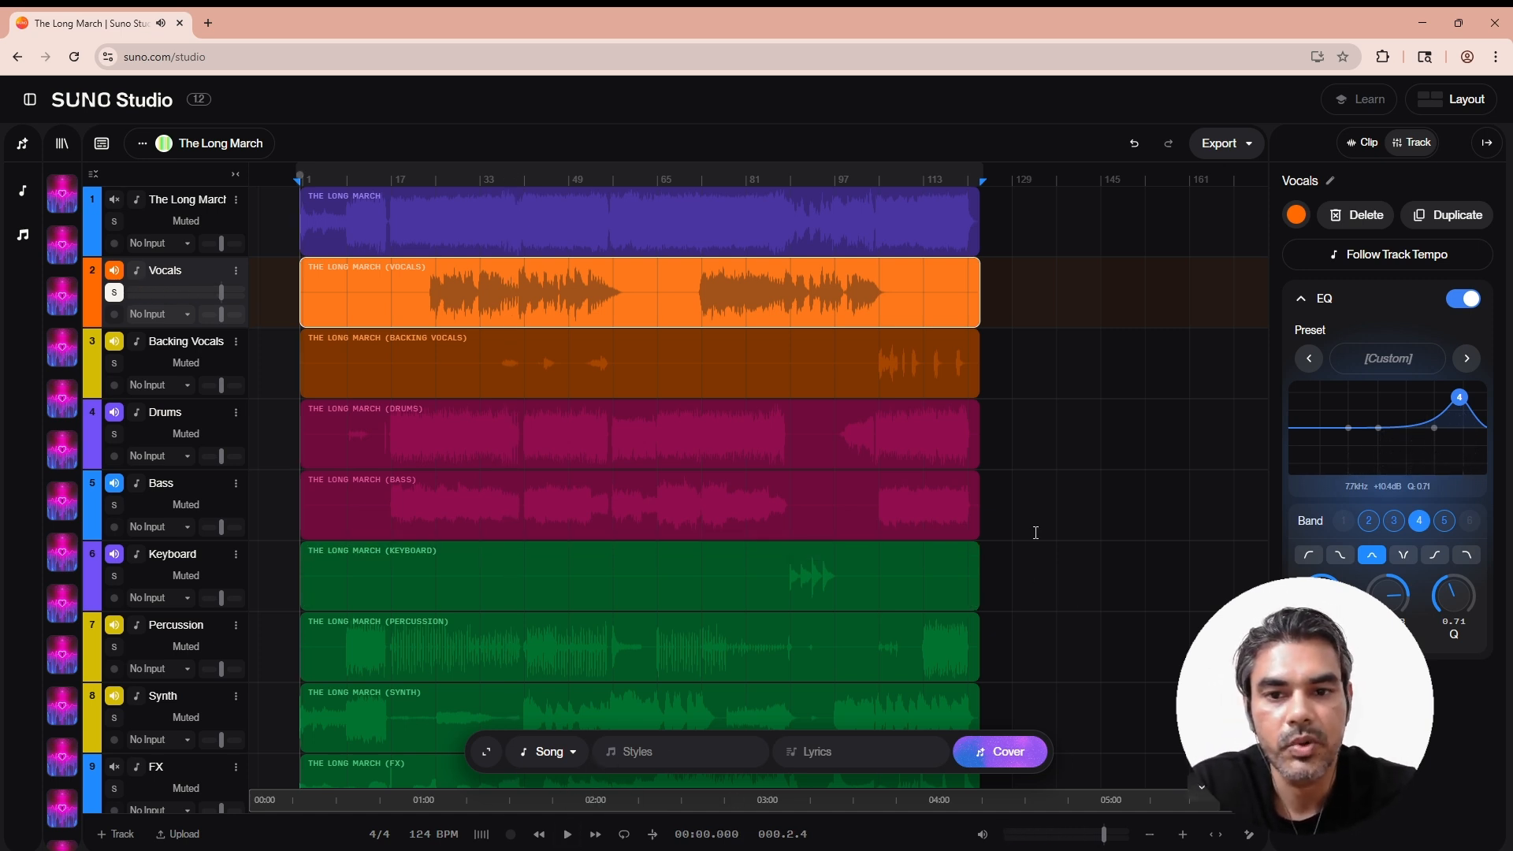
# Unsolo the Vocals and set the FX track's EQ band 4 to about -3.7 dB at 2.4 kHz during playback.
pyautogui.click(114, 293)
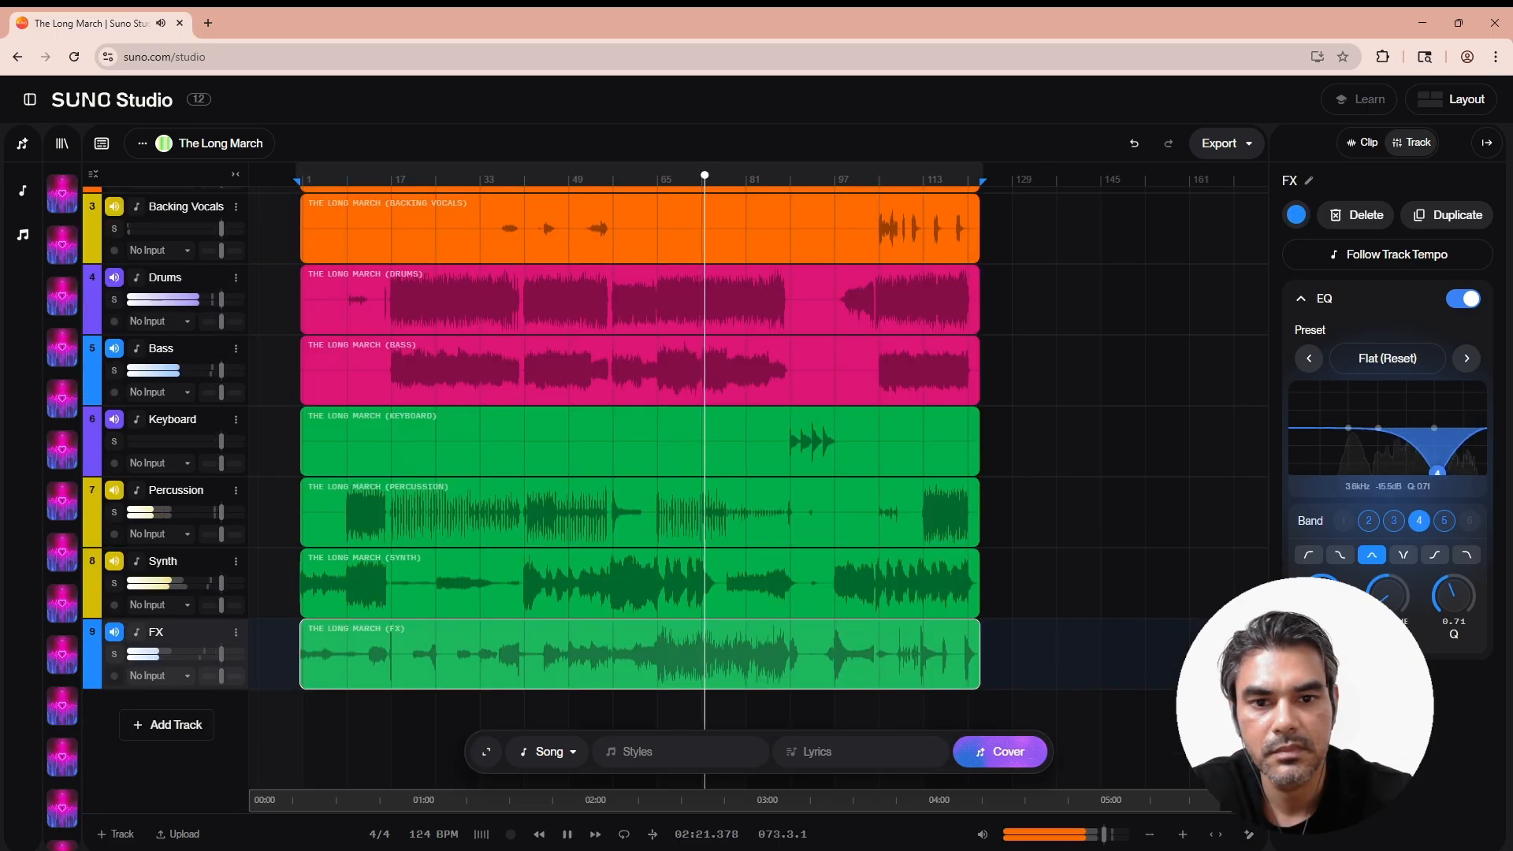
pyautogui.moveTo(1435, 477); pyautogui.dragTo(1426, 439)
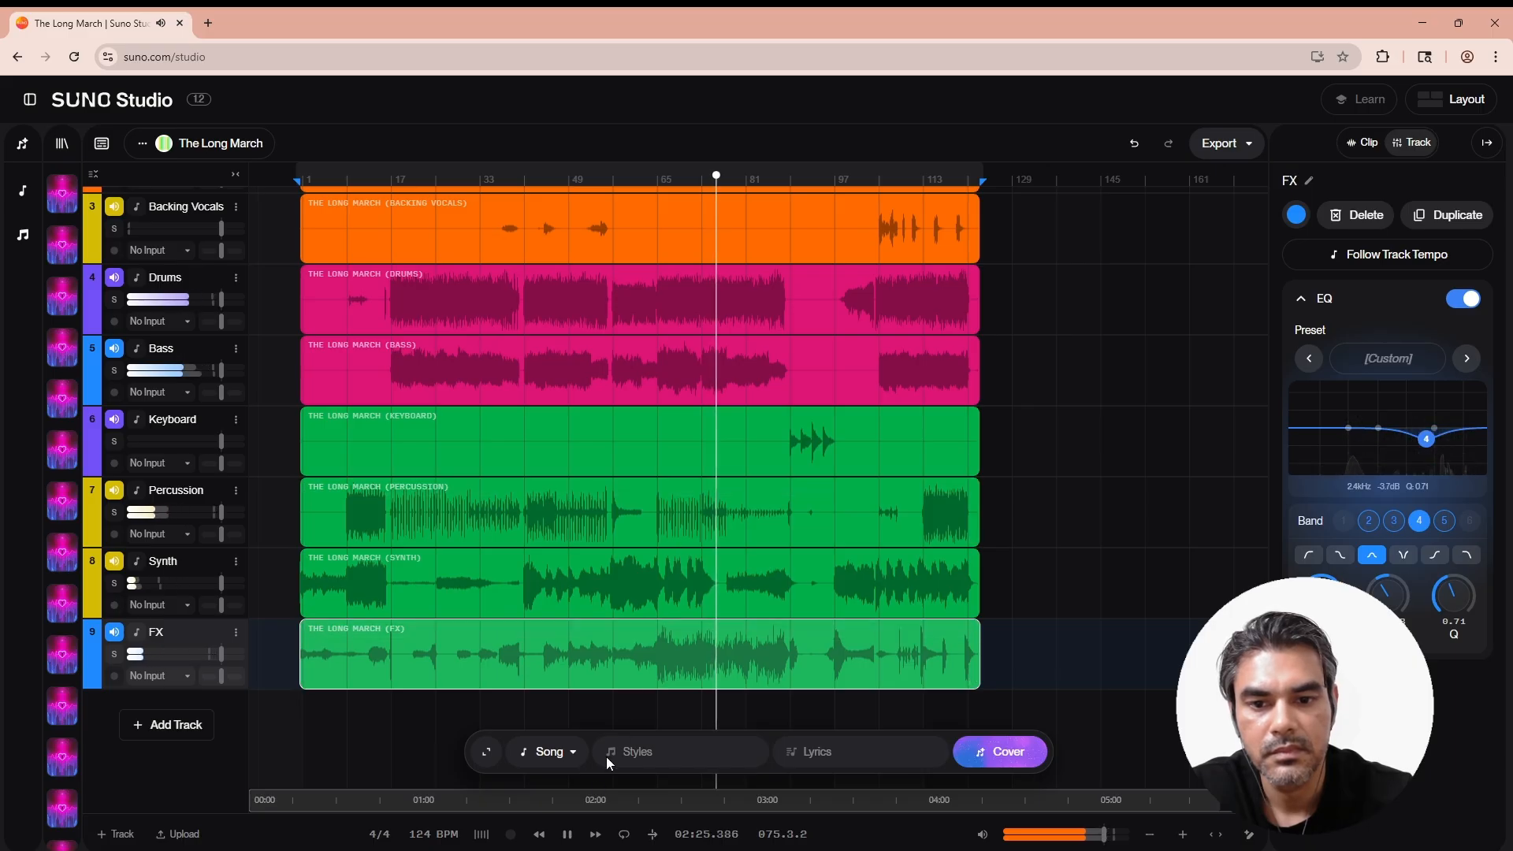
pyautogui.click(572, 832)
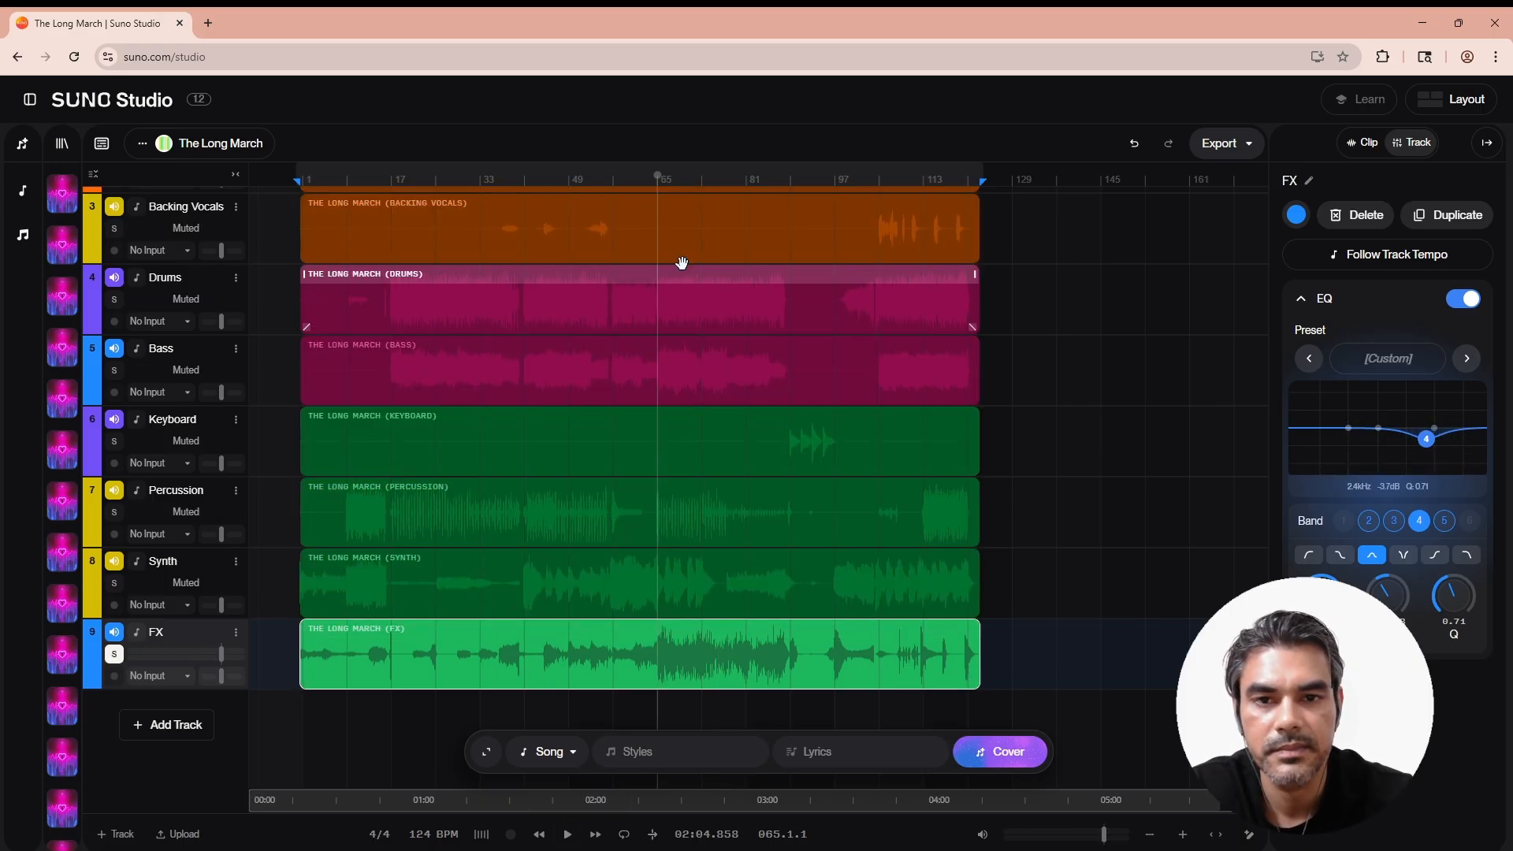
# Play the full mix and repeatedly mute and unmute the FX track to compare the sound with and without it.
pyautogui.press('space')
pyautogui.click(116, 633)
pyautogui.click(115, 633)
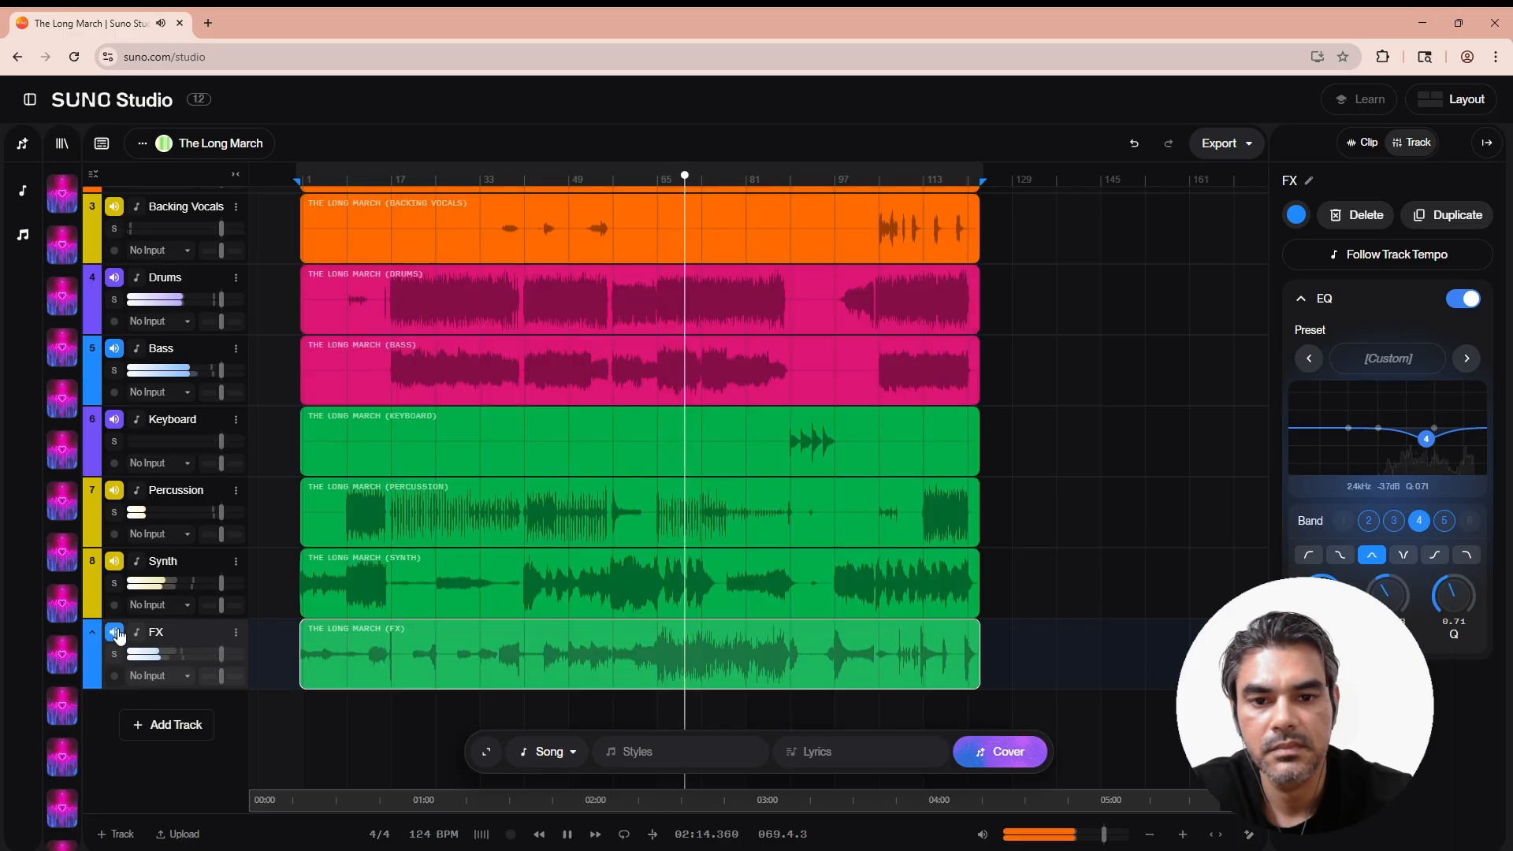
pyautogui.click(115, 633)
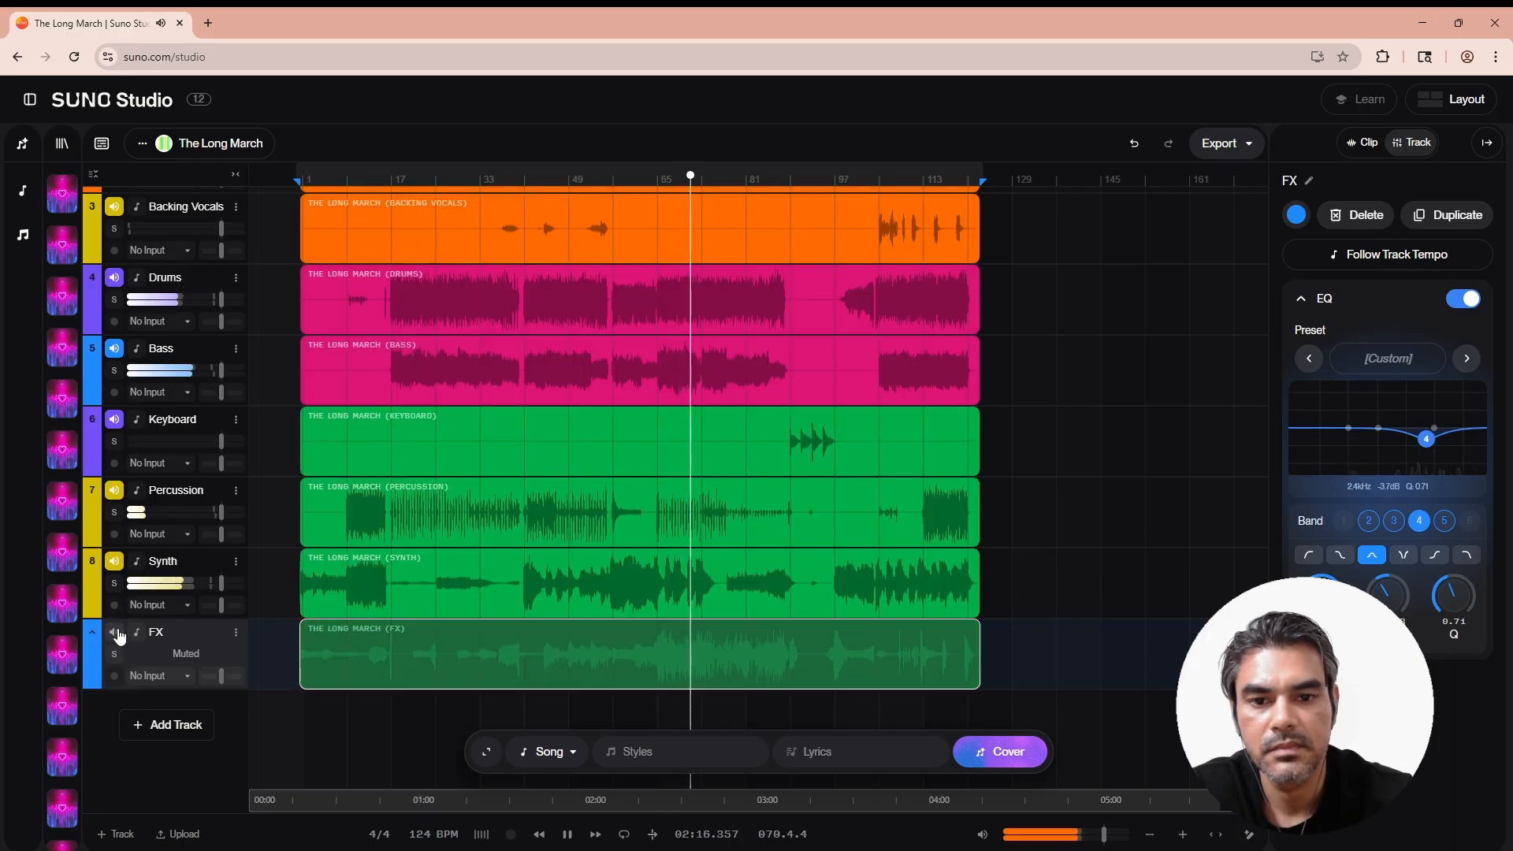
pyautogui.click(115, 632)
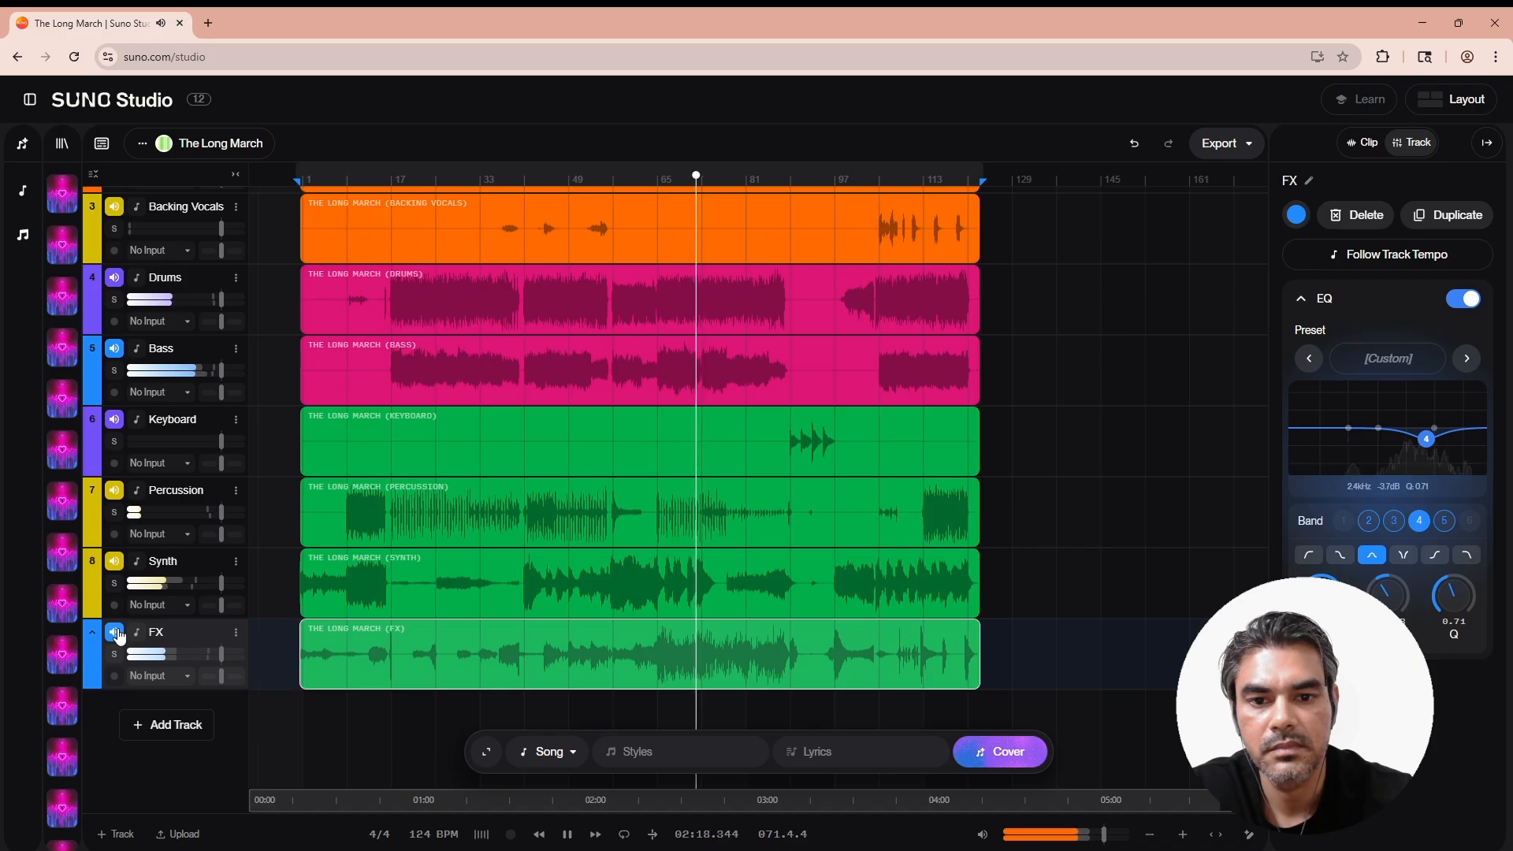
pyautogui.click(115, 633)
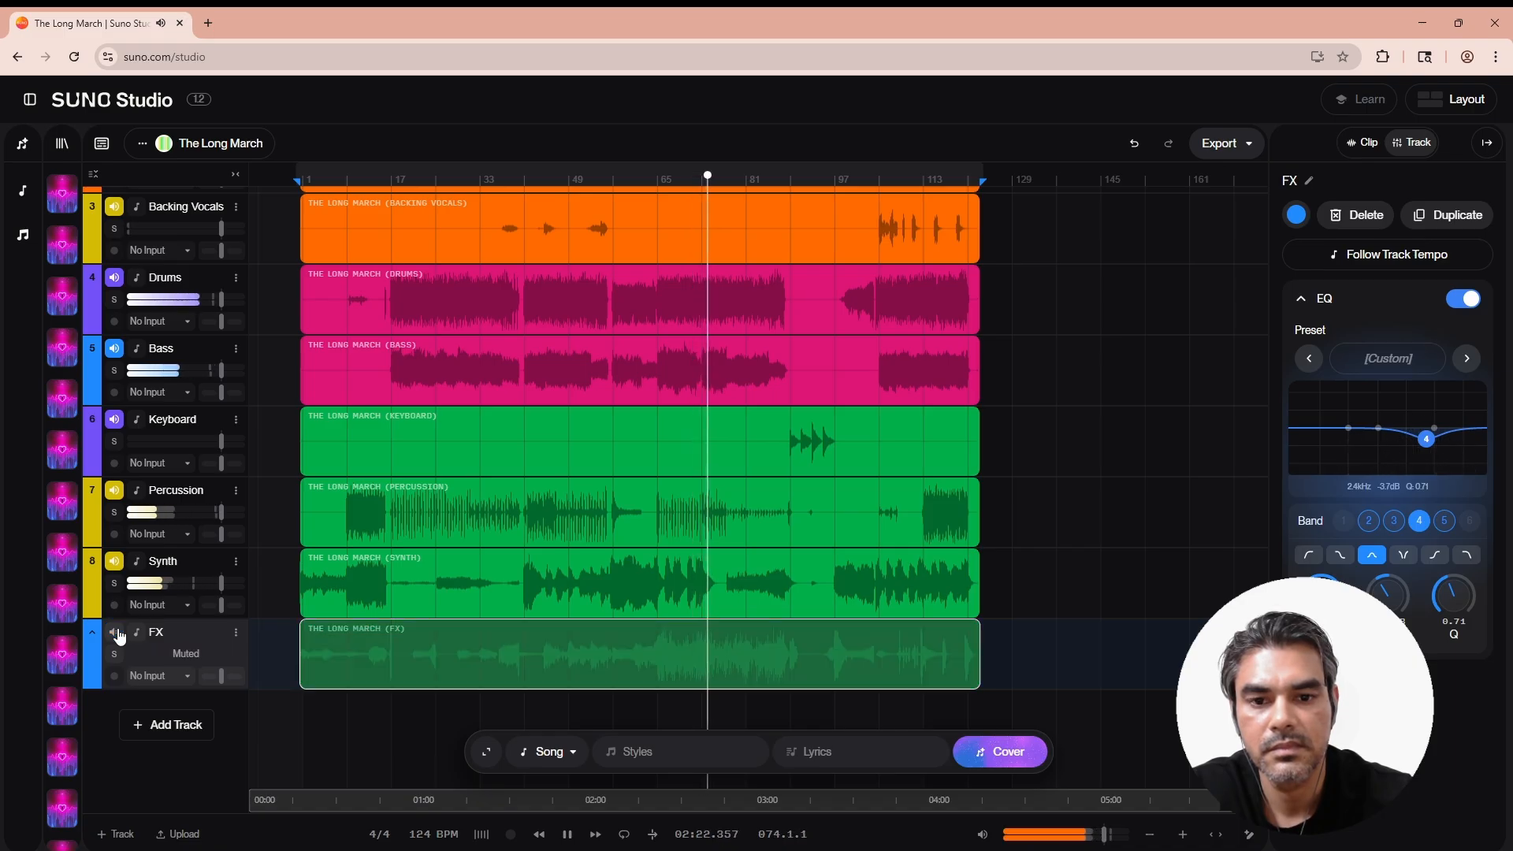
# Toggle the FX track's mute during playback from about bar 74, leave it muted, and stop playback.
pyautogui.click(115, 633)
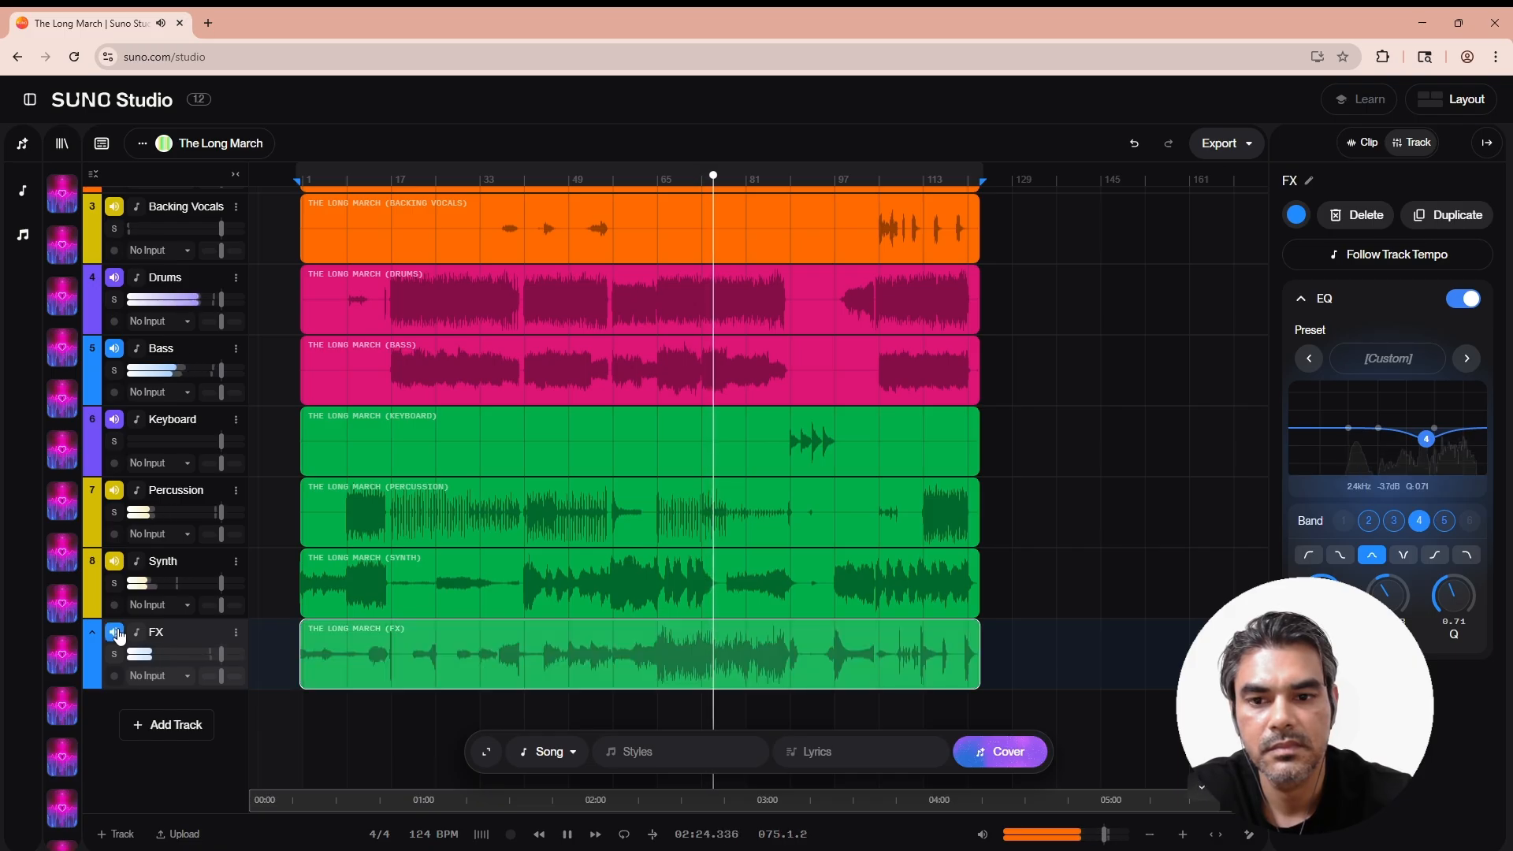
pyautogui.click(115, 633)
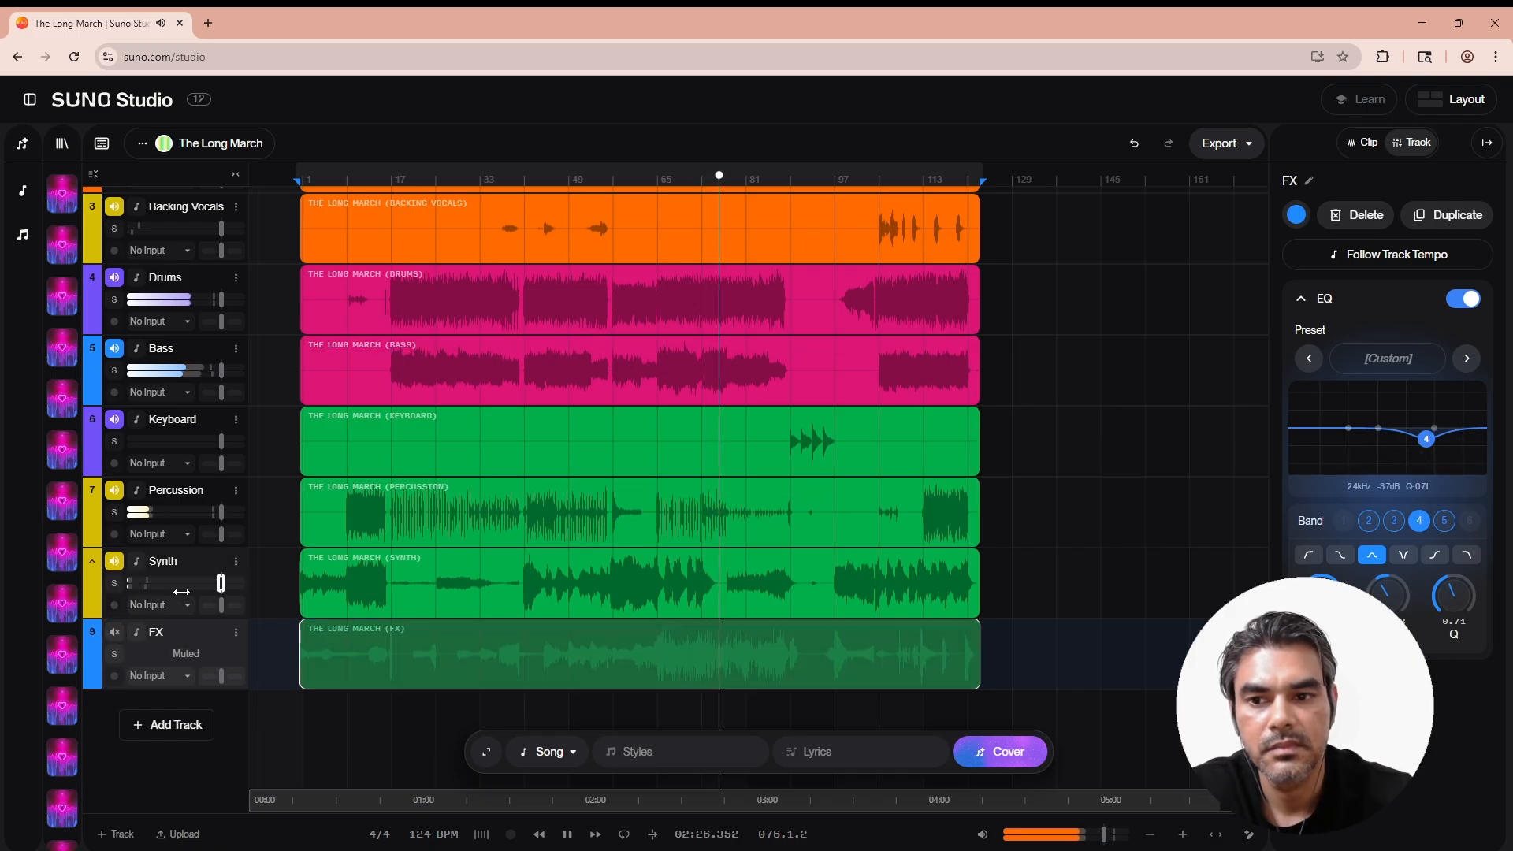
pyautogui.click(115, 633)
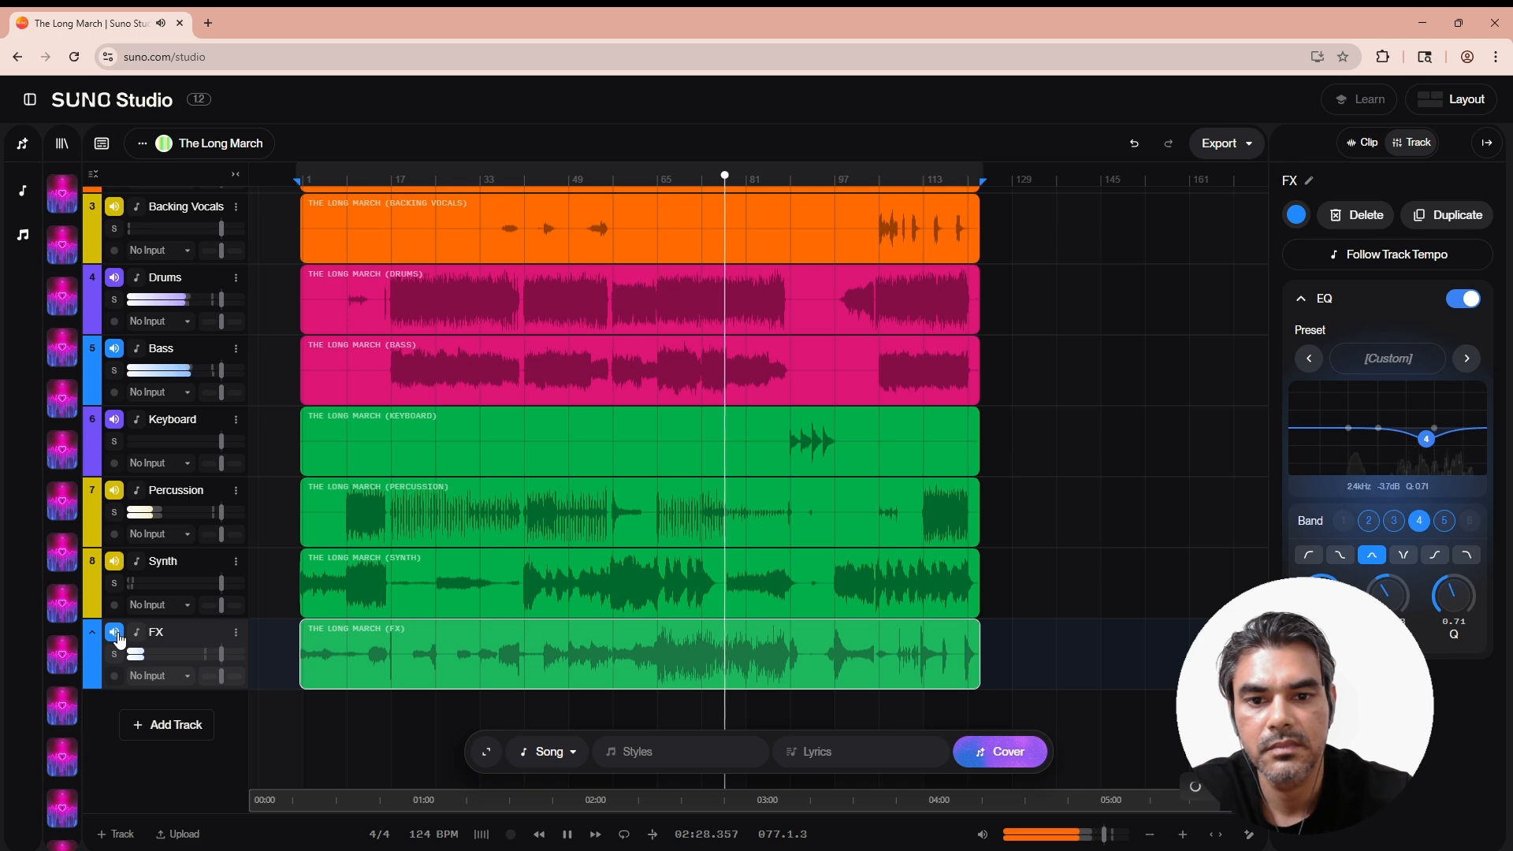
pyautogui.click(115, 633)
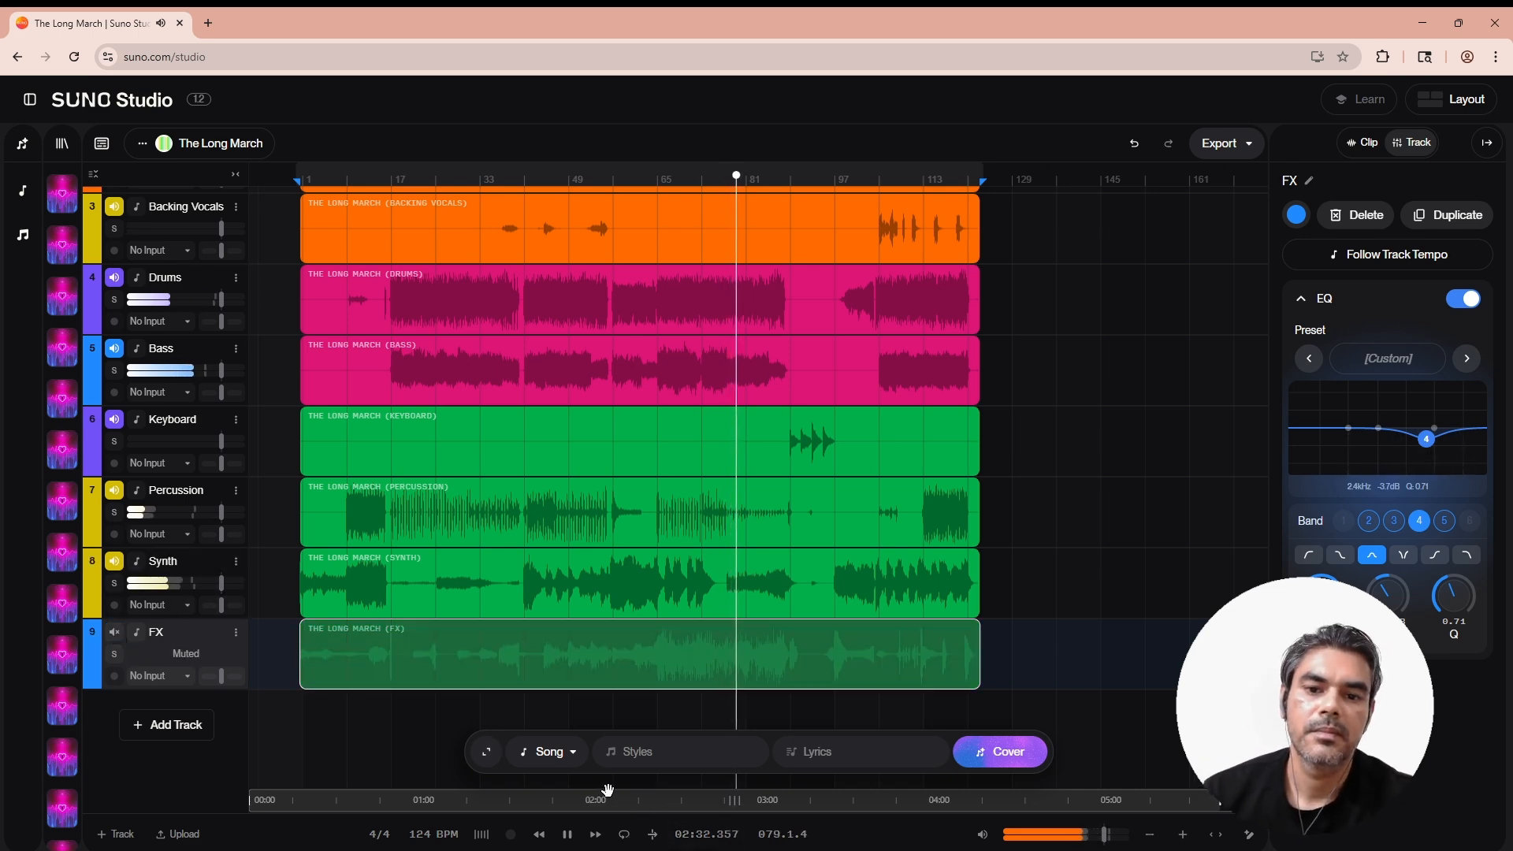
pyautogui.scroll(2, 847, 656)
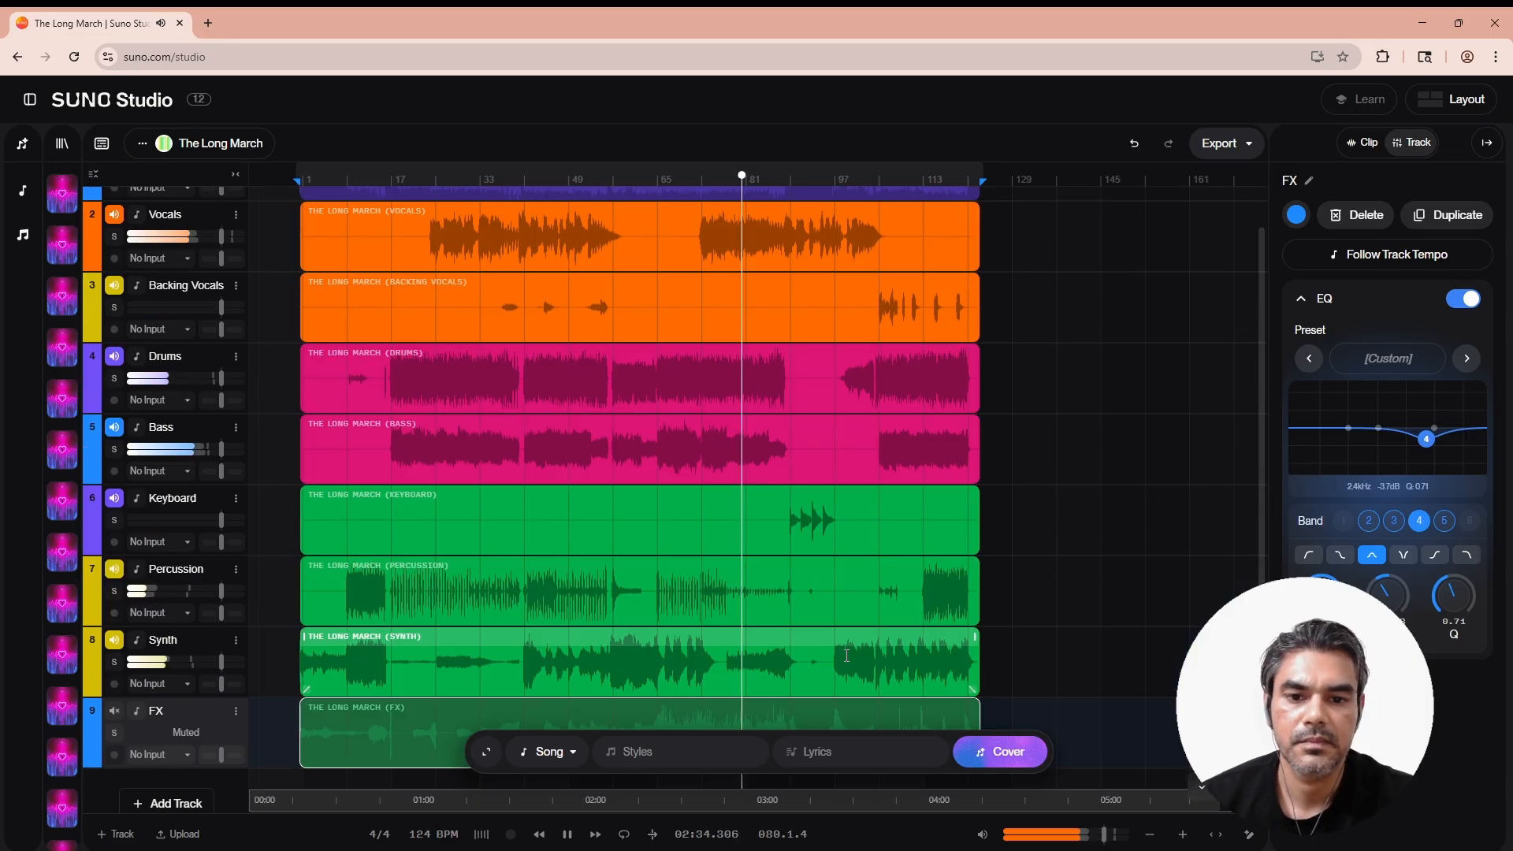
pyautogui.press('space')
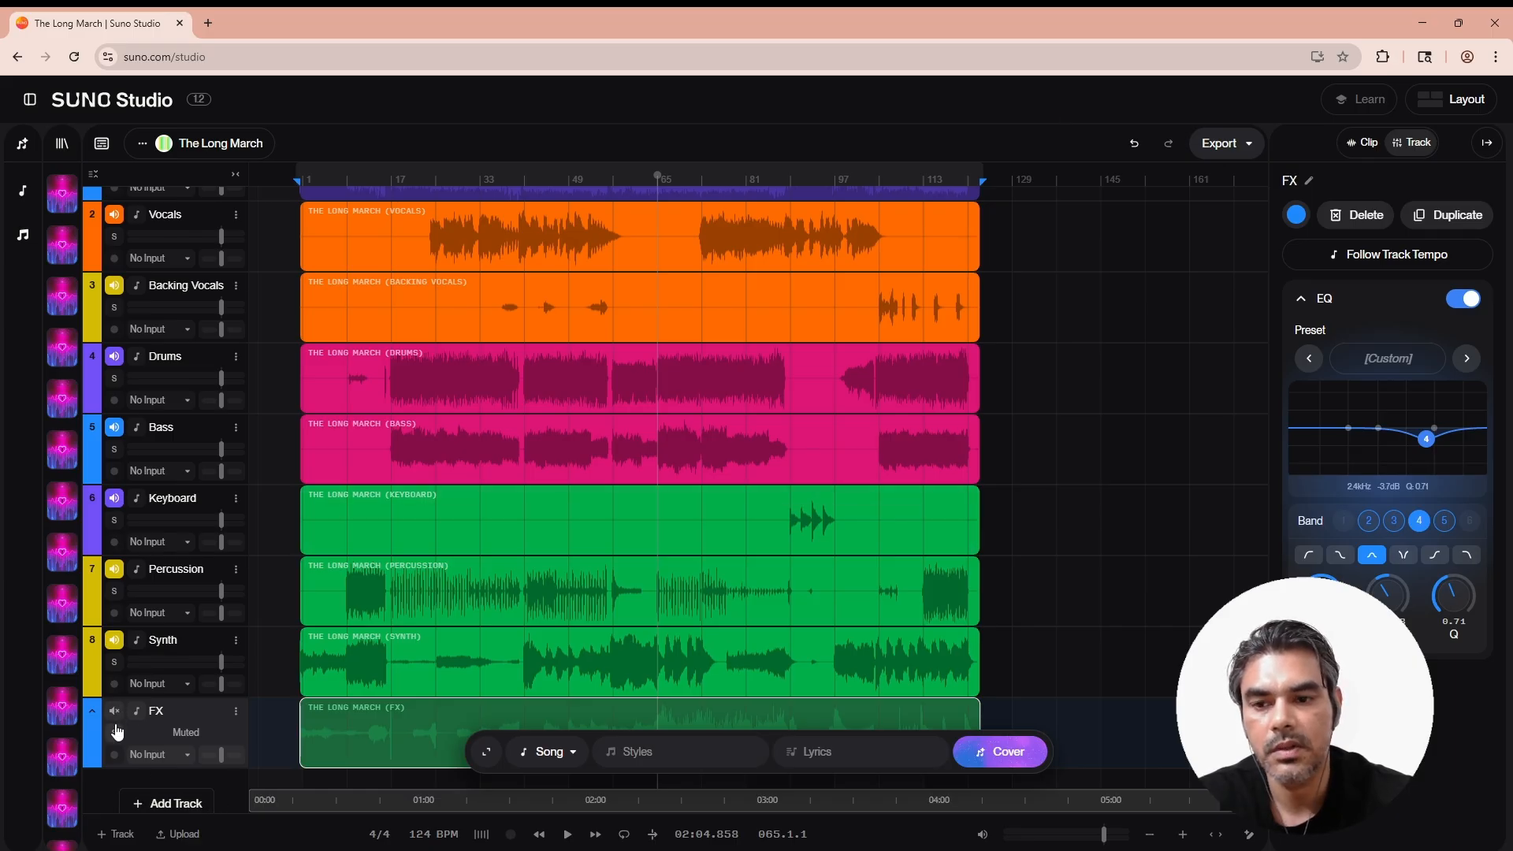
# Look through the available export options and close them again.
pyautogui.click(1229, 143)
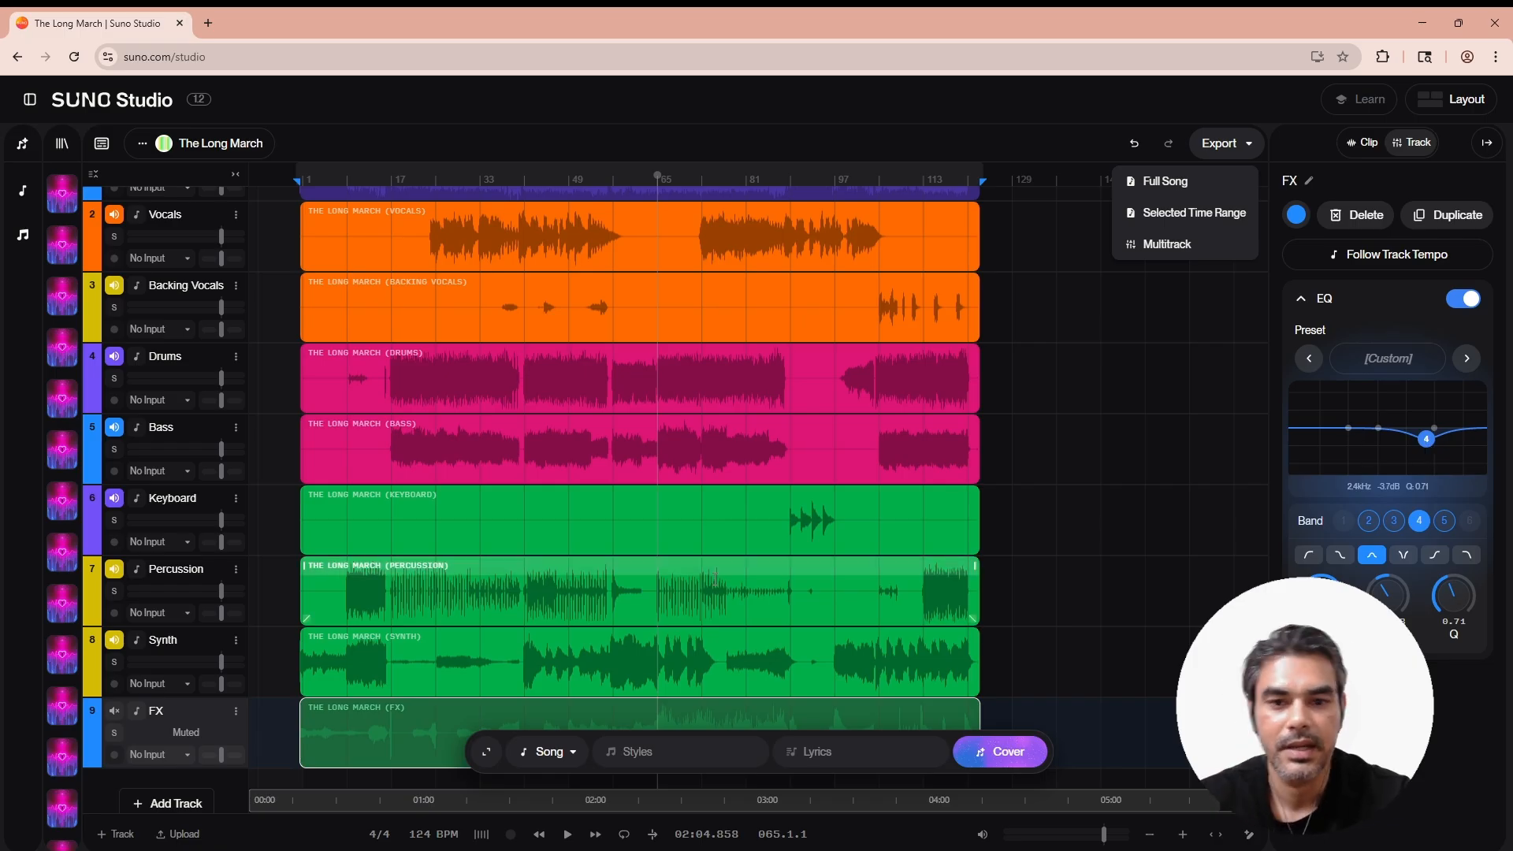
pyautogui.click(989, 121)
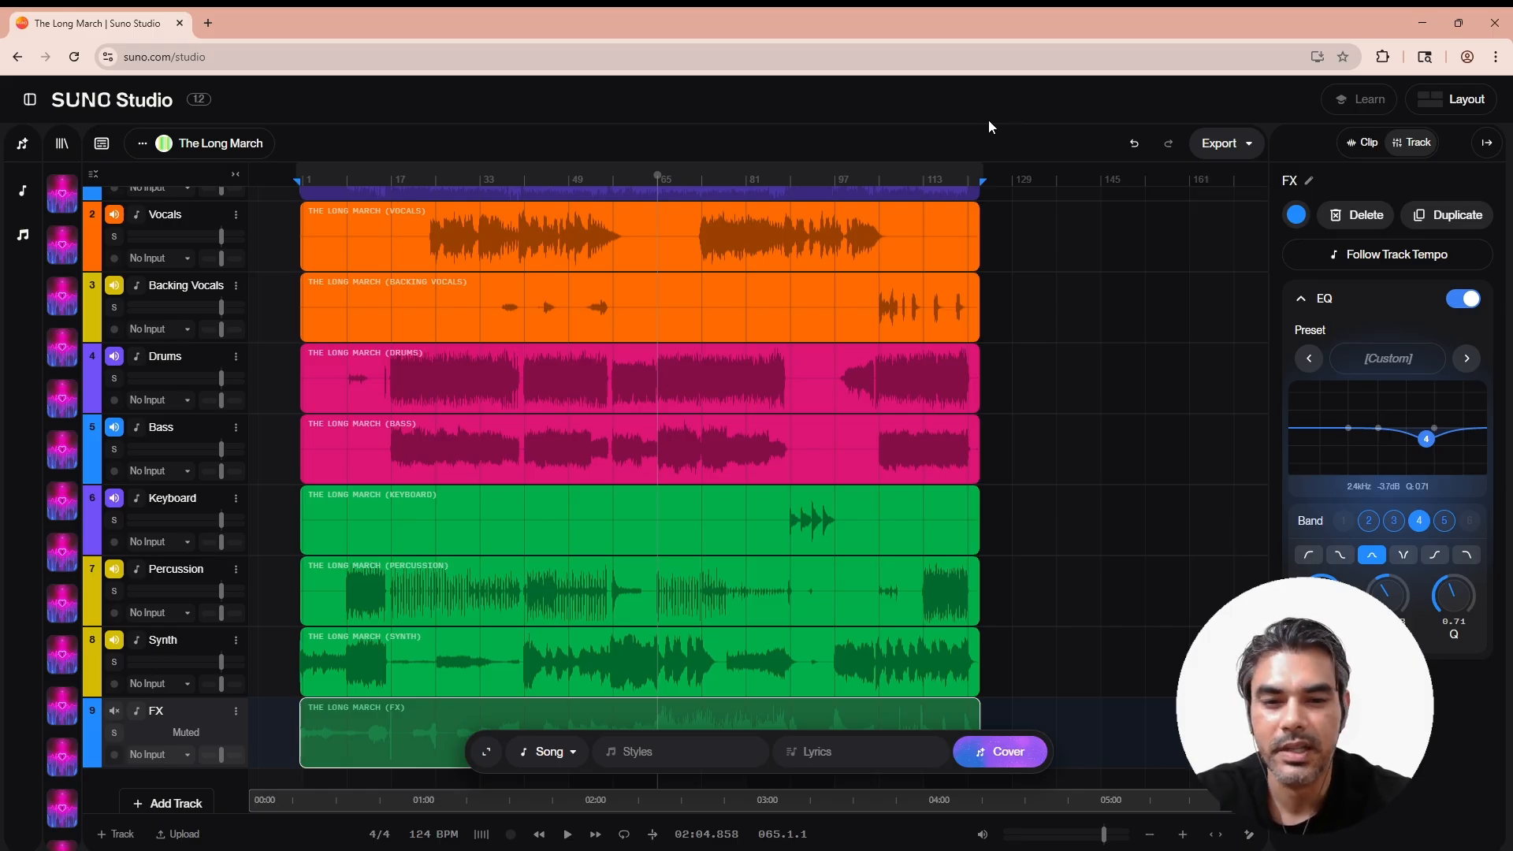
# Place the playhead on the FX clip near bar 54 and unmute the FX track.
pyautogui.scroll(-2, 1059, 637)
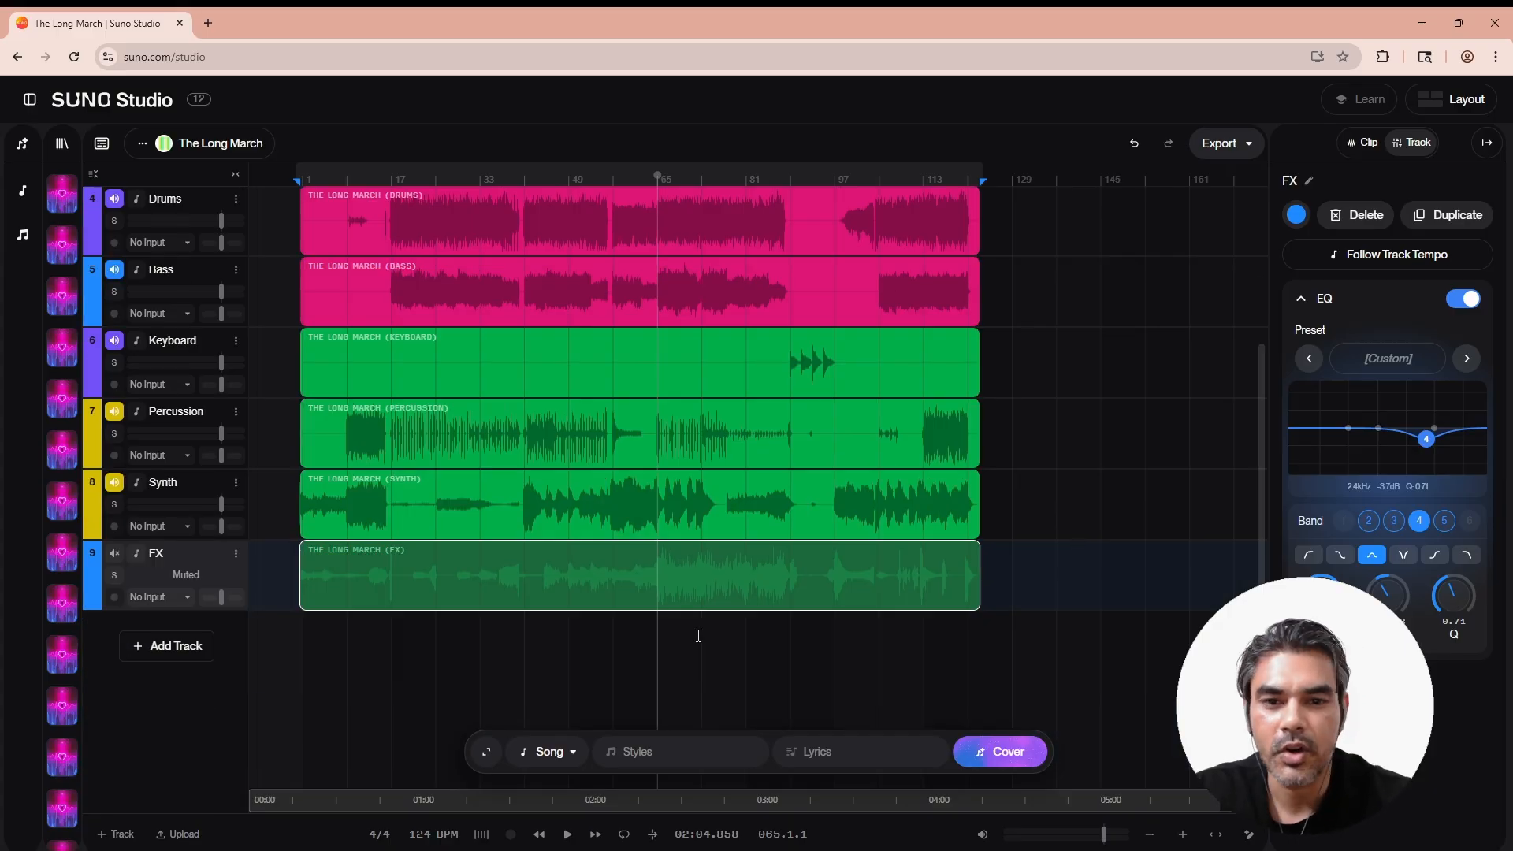
pyautogui.click(597, 574)
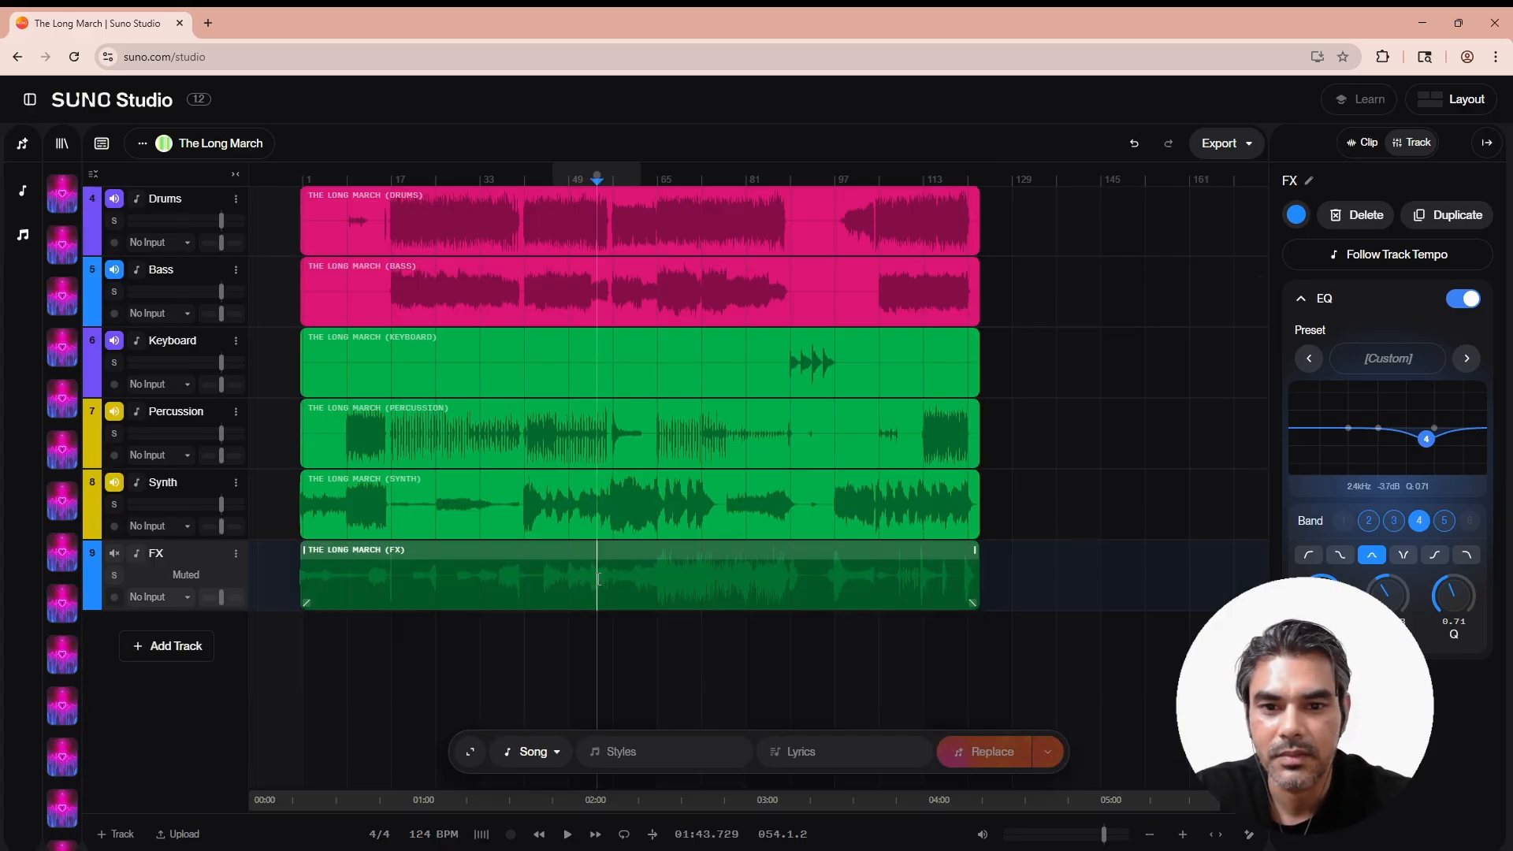
pyautogui.click(112, 555)
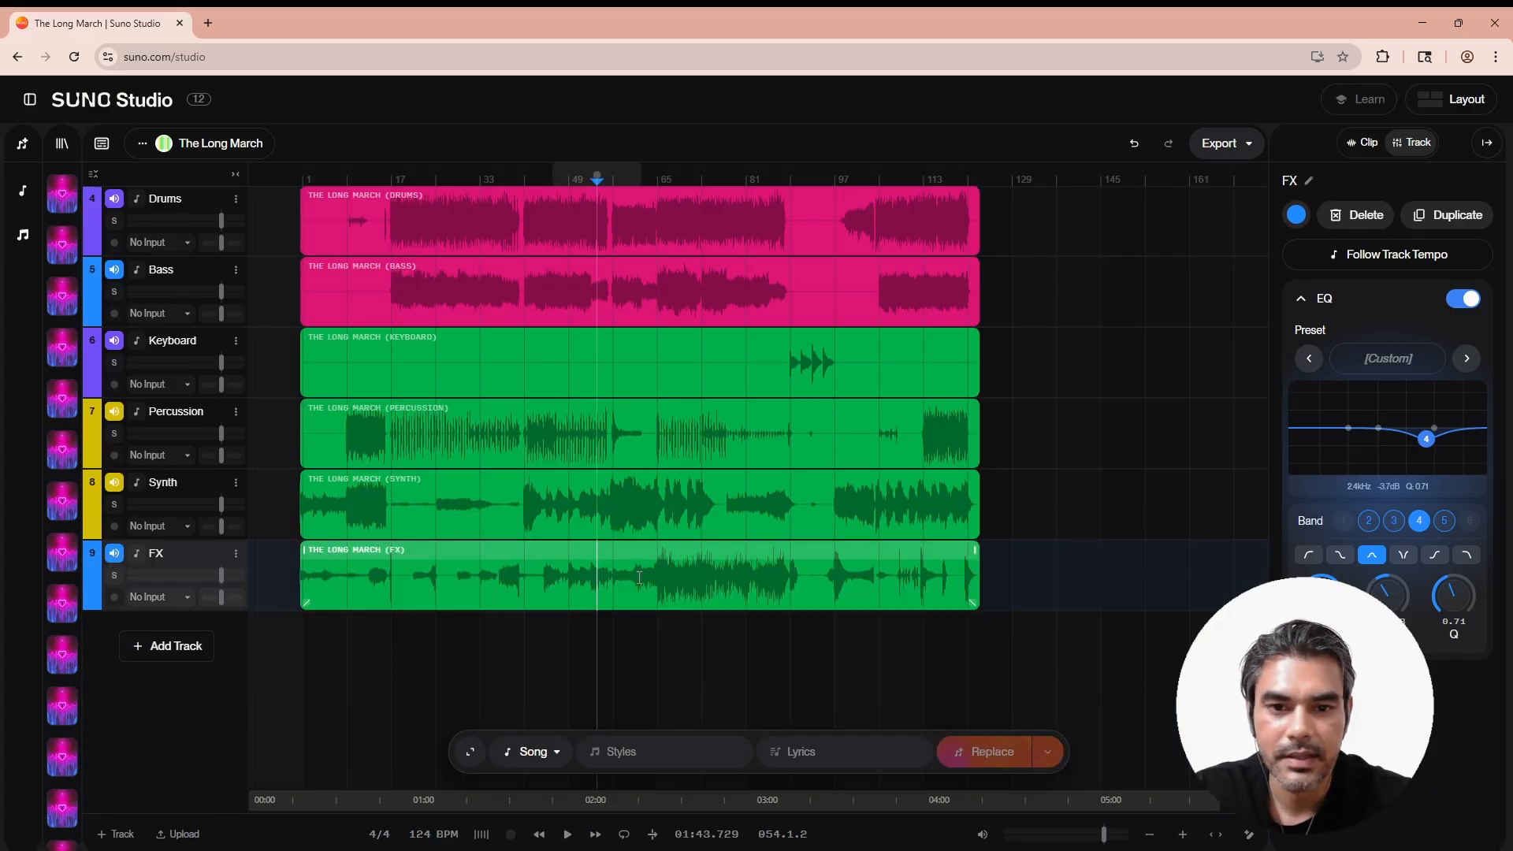
# Delete the section of the FX clip from bar 65 to about bar 73.
pyautogui.moveTo(657, 577); pyautogui.dragTo(703, 578)
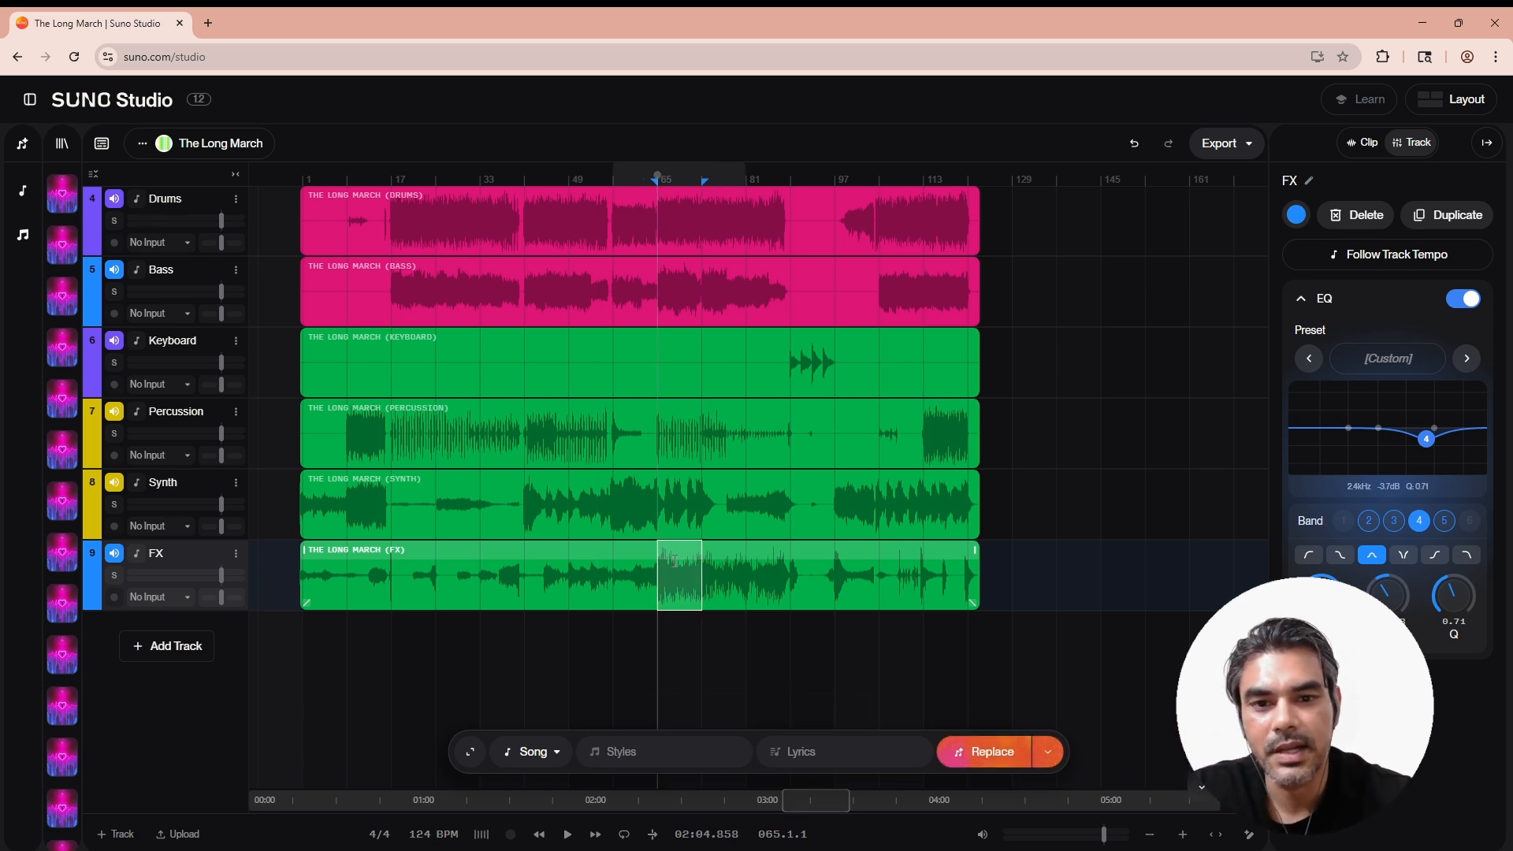
pyautogui.rightClick(675, 561)
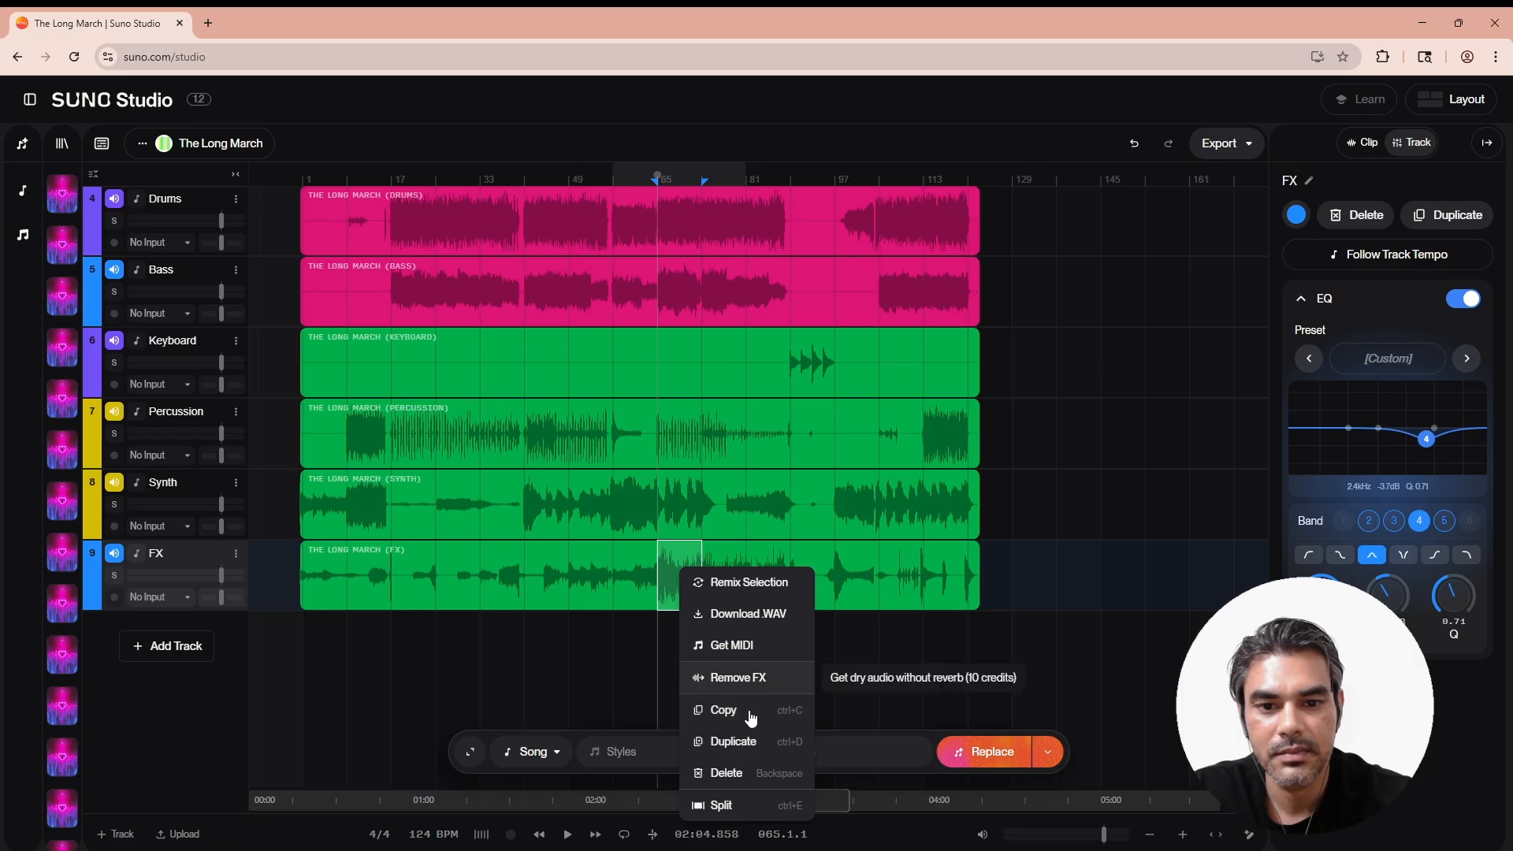
pyautogui.click(728, 772)
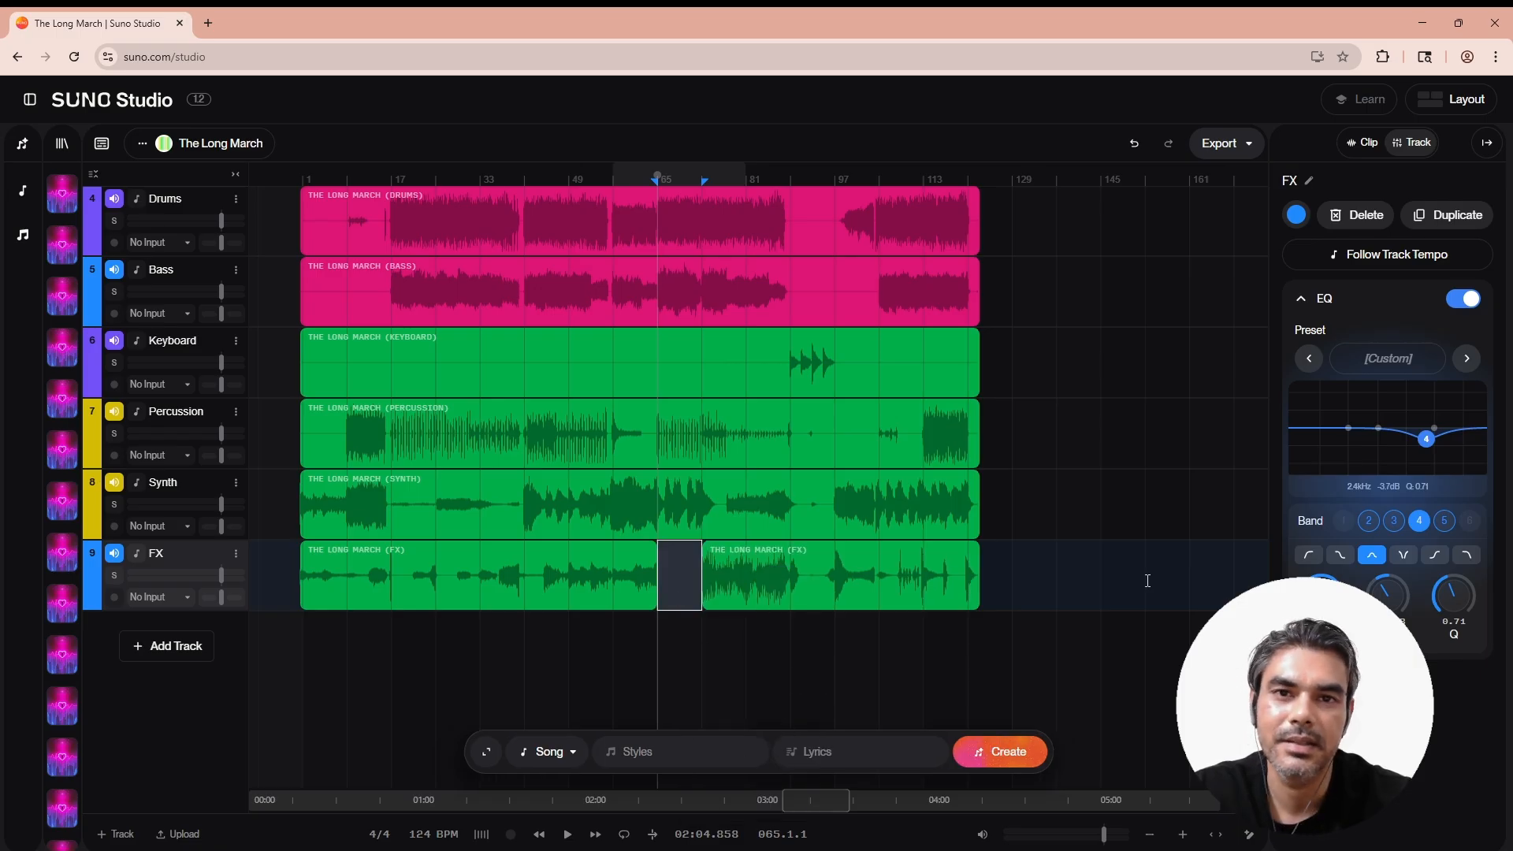
# Lower the first FX clip's volume to about -12.5 dB, and undo both this change and the section deletion.
pyautogui.click(416, 553)
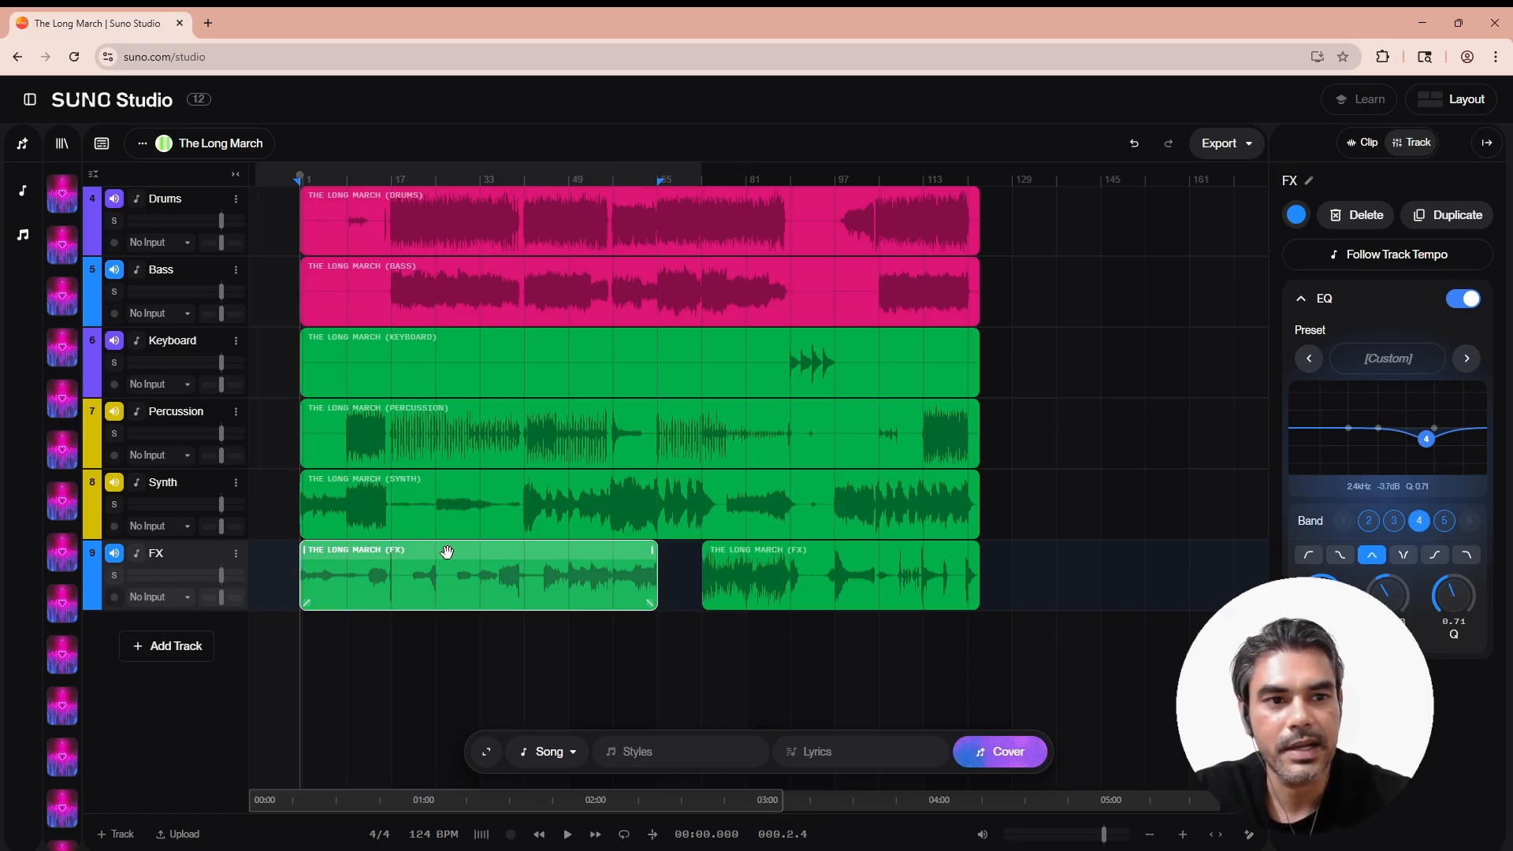
pyautogui.click(1362, 143)
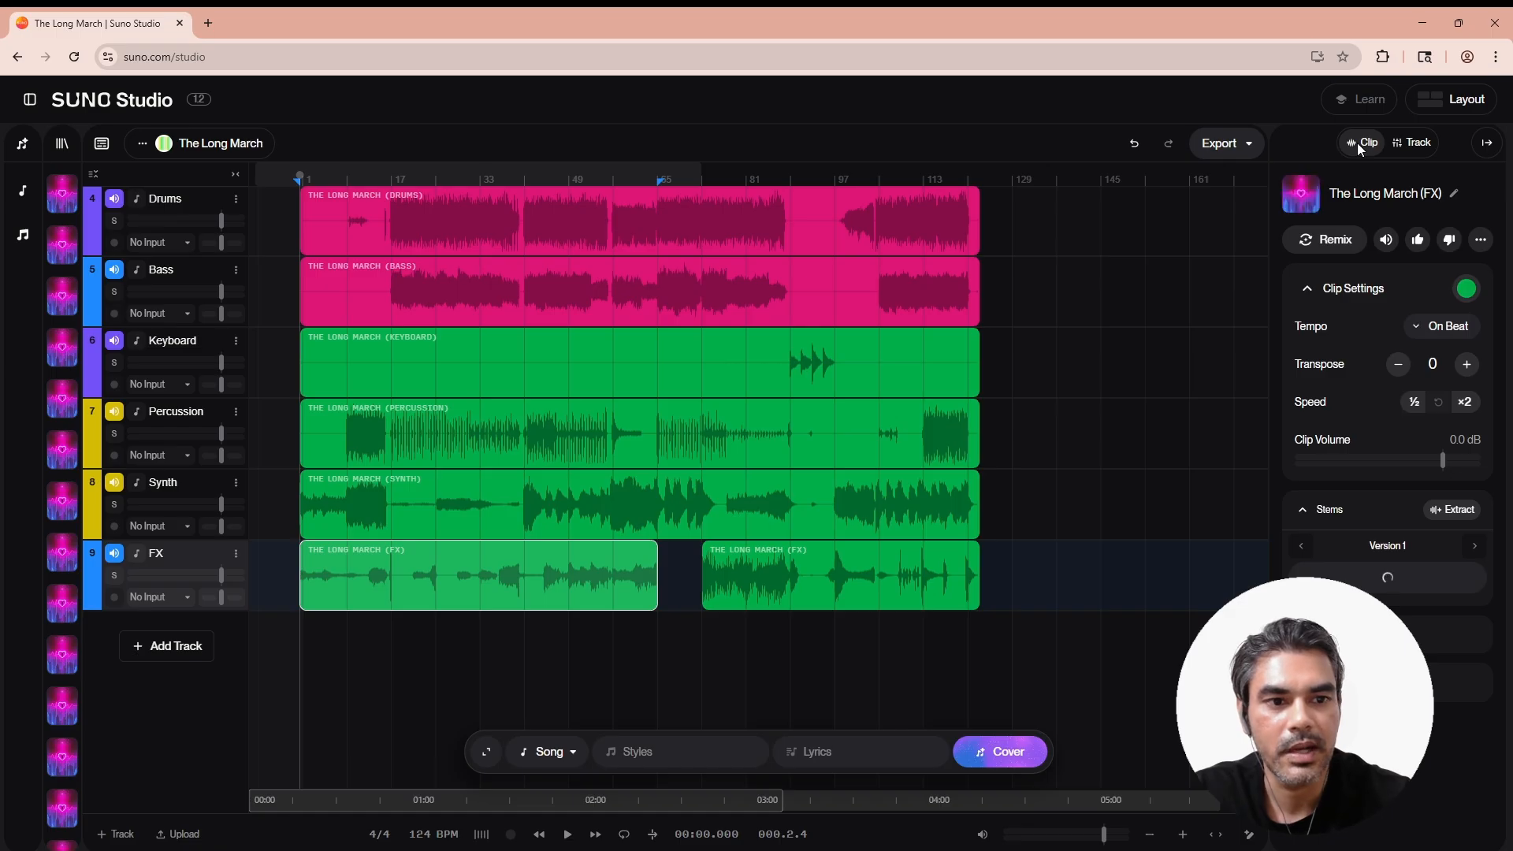
pyautogui.moveTo(1443, 460); pyautogui.dragTo(1397, 461)
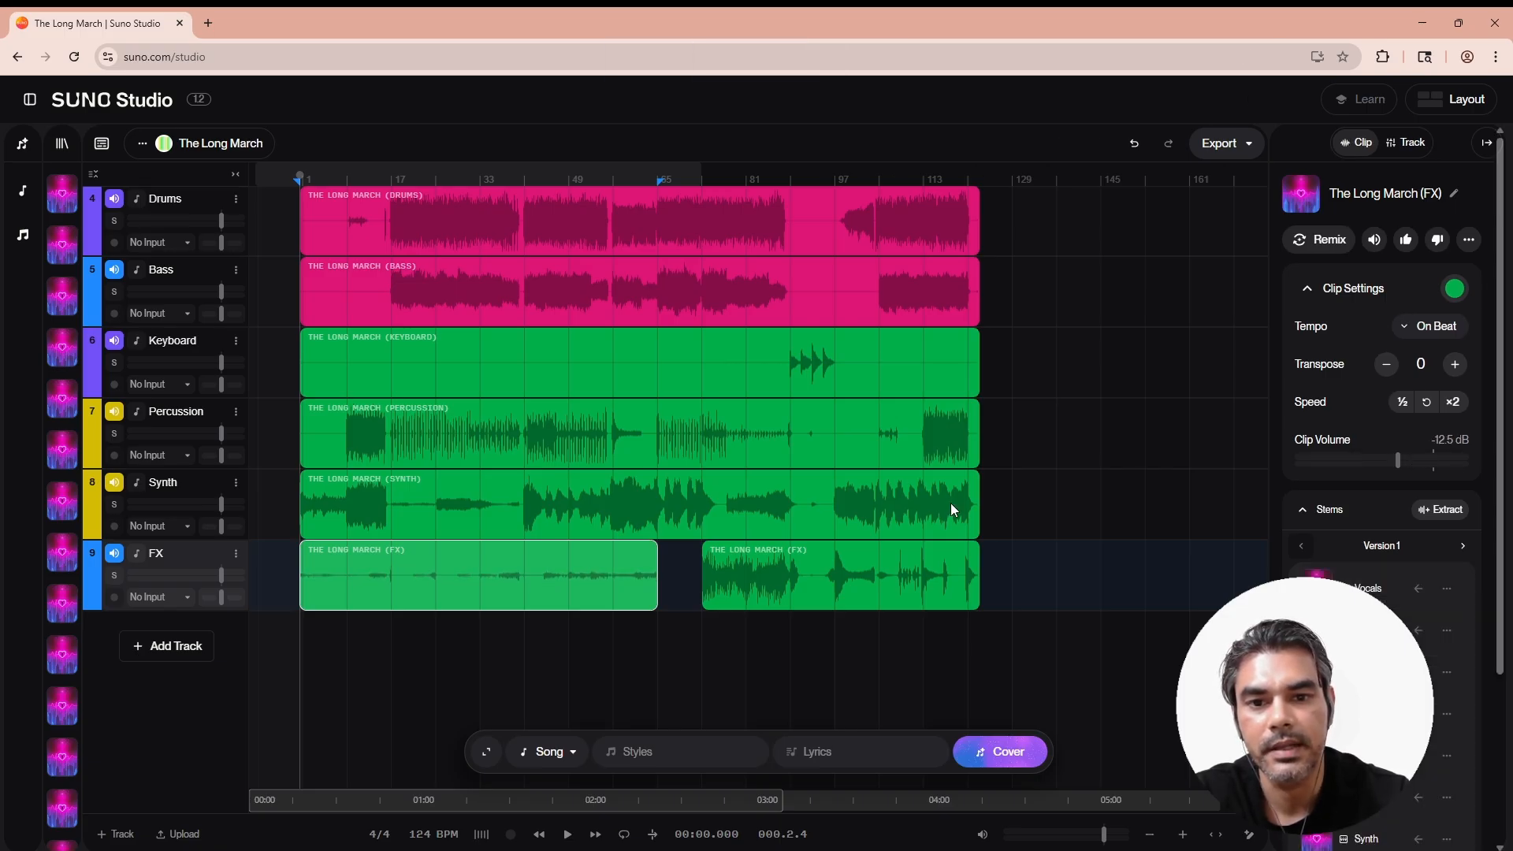
pyautogui.click(1134, 145)
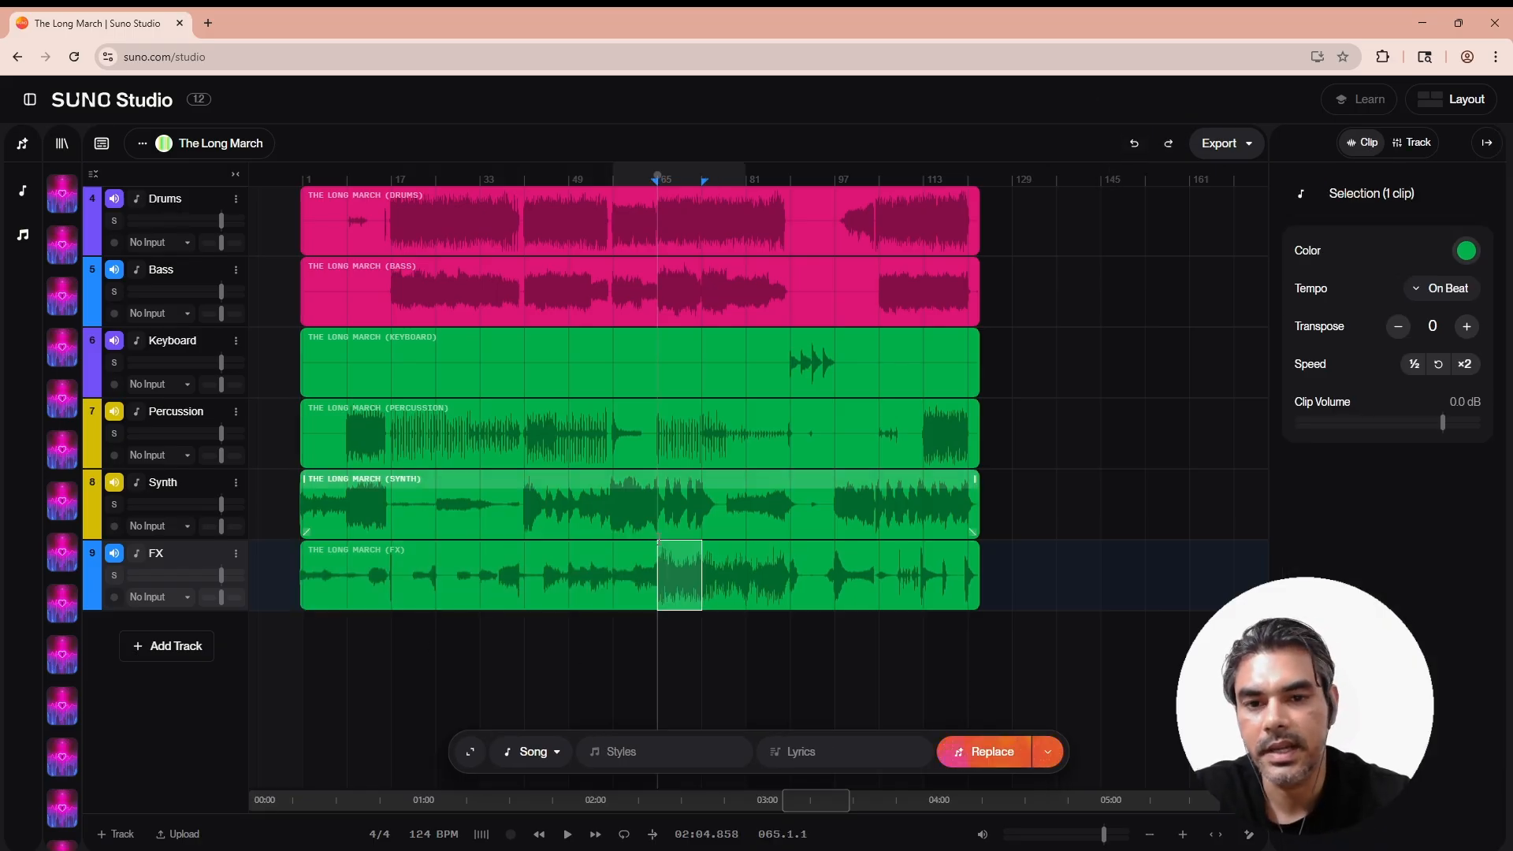
# Solo the FX track and briefly play it from bar 65.
pyautogui.click(779, 587)
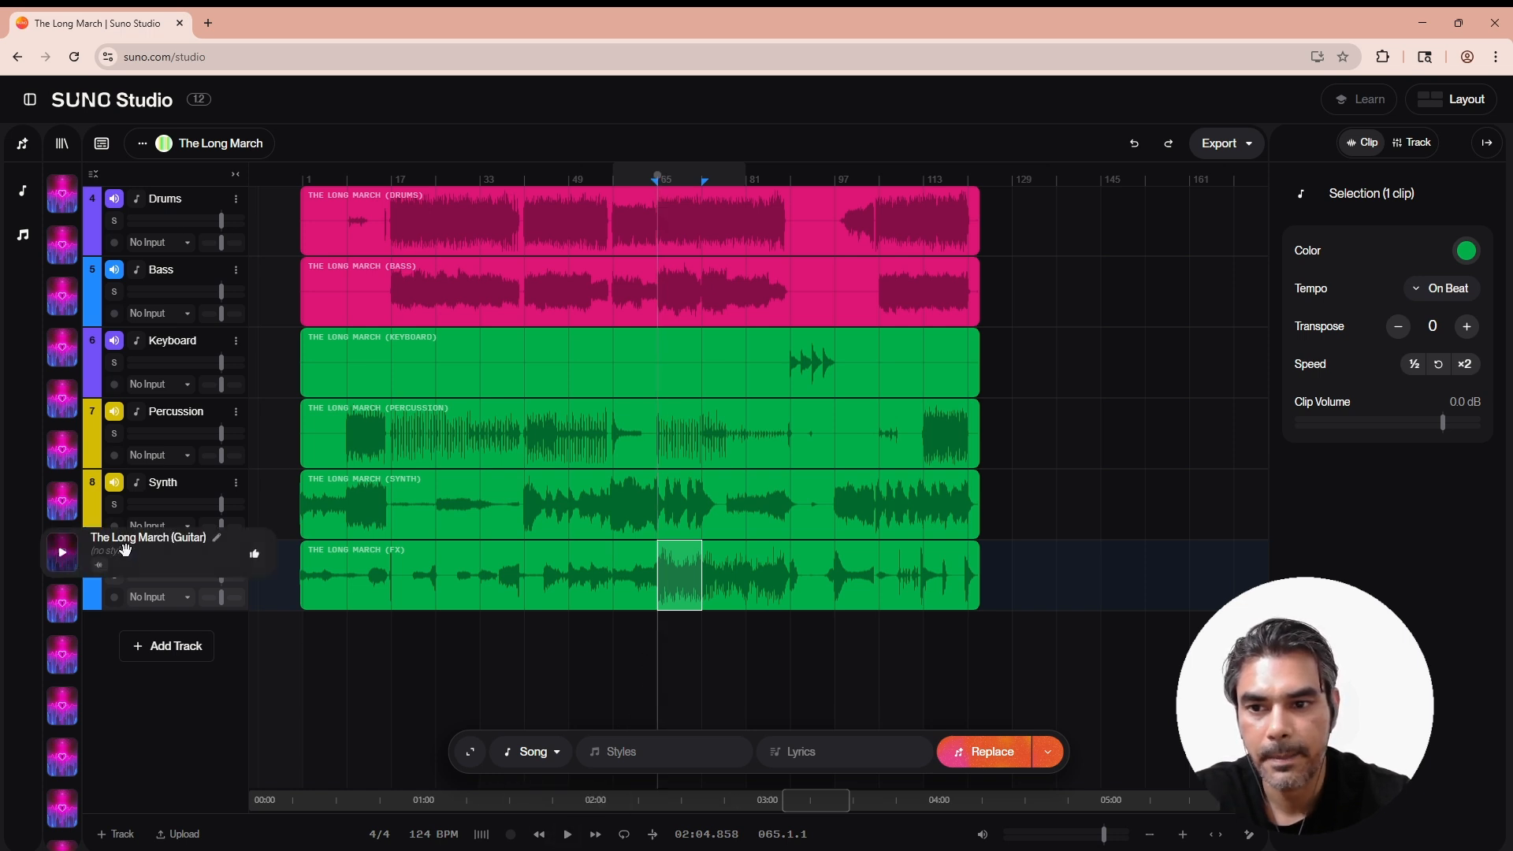
pyautogui.click(116, 578)
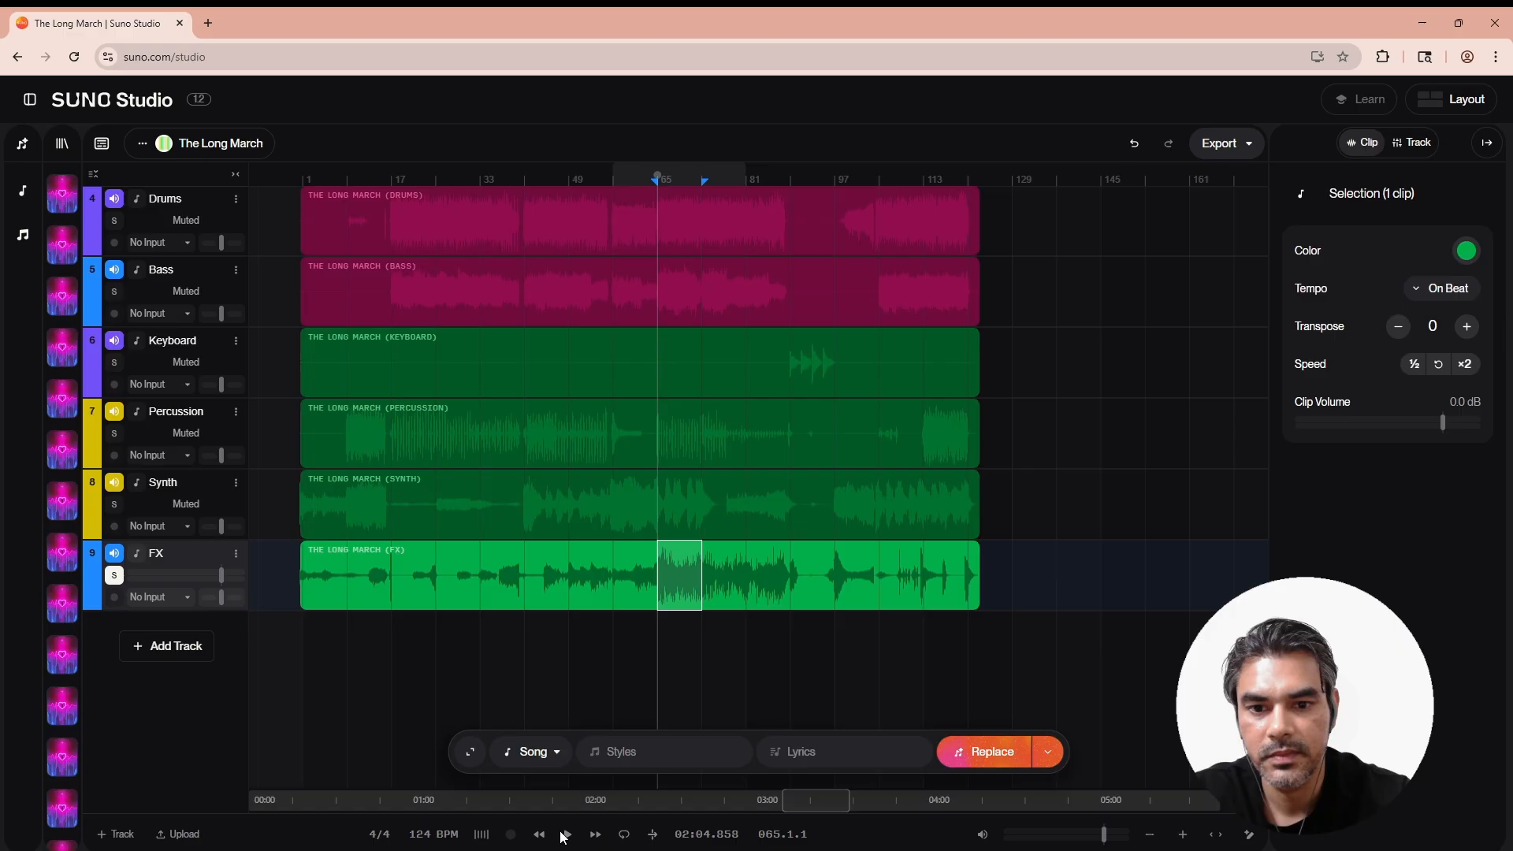
pyautogui.click(567, 834)
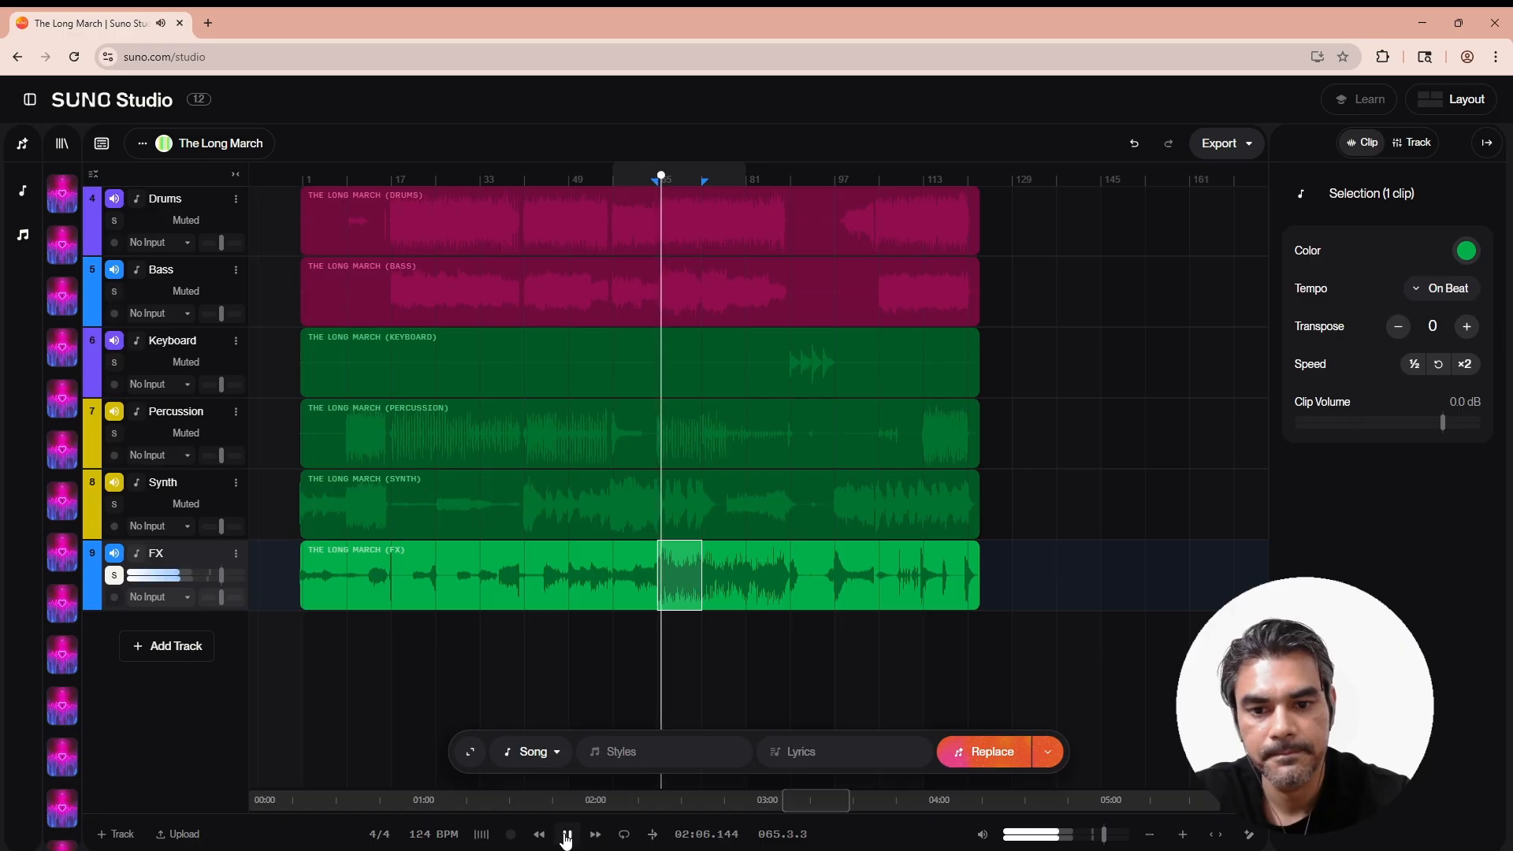
pyautogui.click(567, 833)
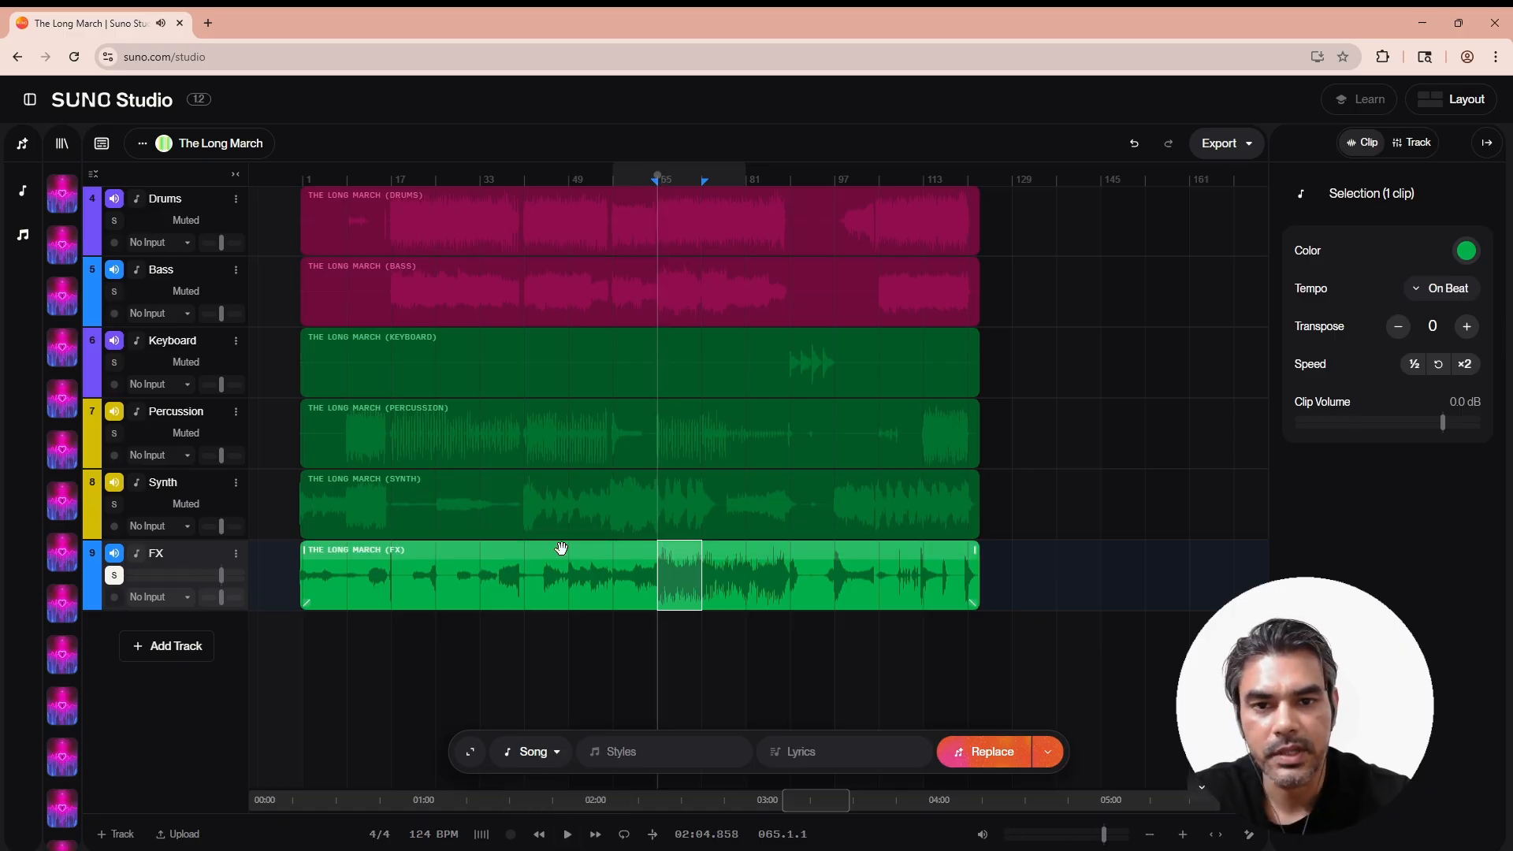
# Lower the whole FX clip's volume to about -13.4 dB and play it soloed from bar 65.
pyautogui.click(563, 552)
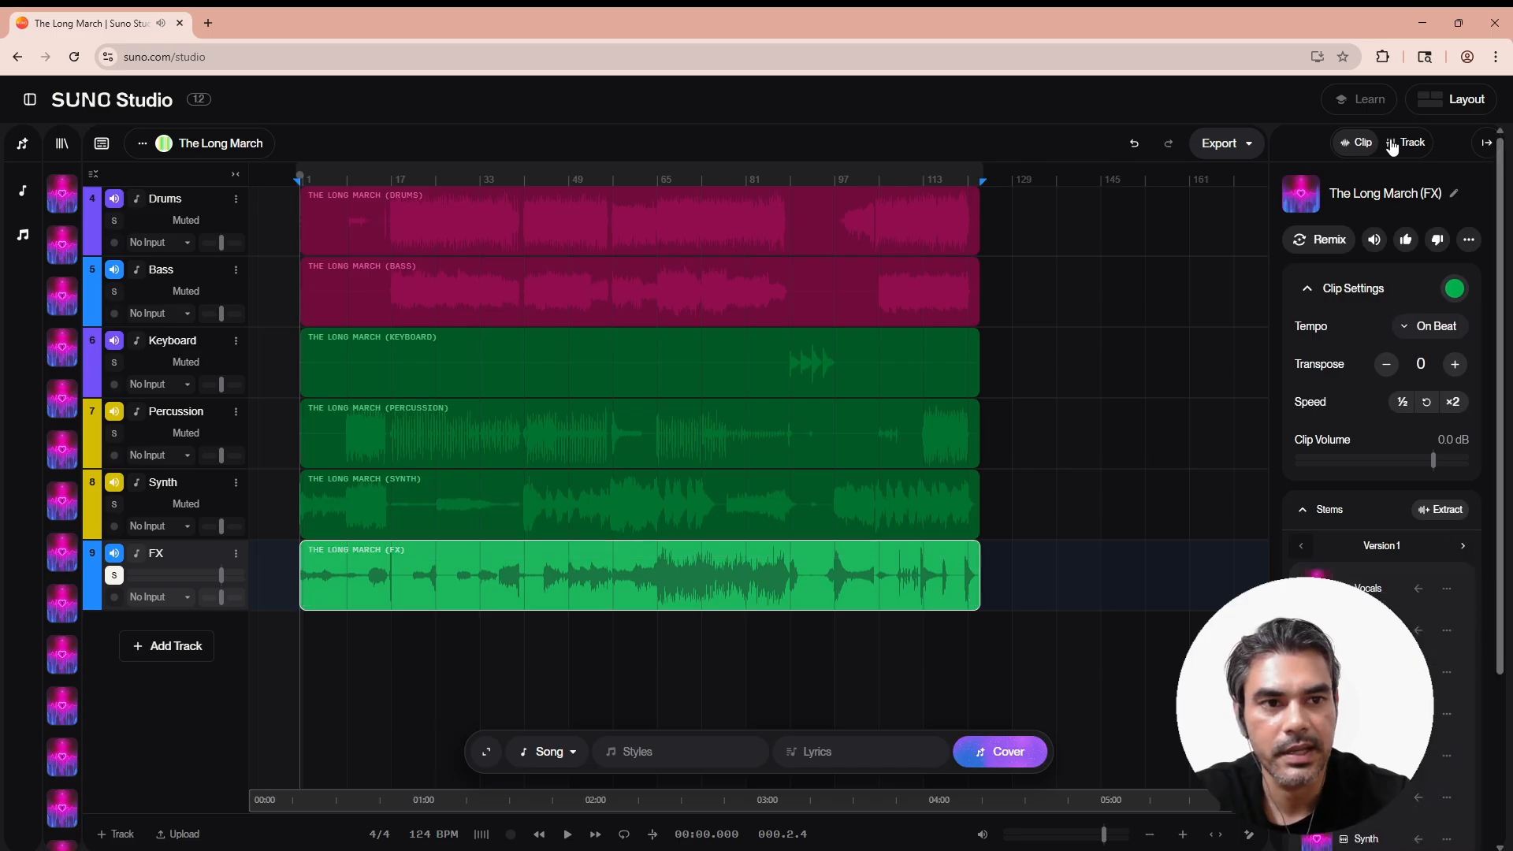
pyautogui.moveTo(1433, 460); pyautogui.dragTo(1395, 460)
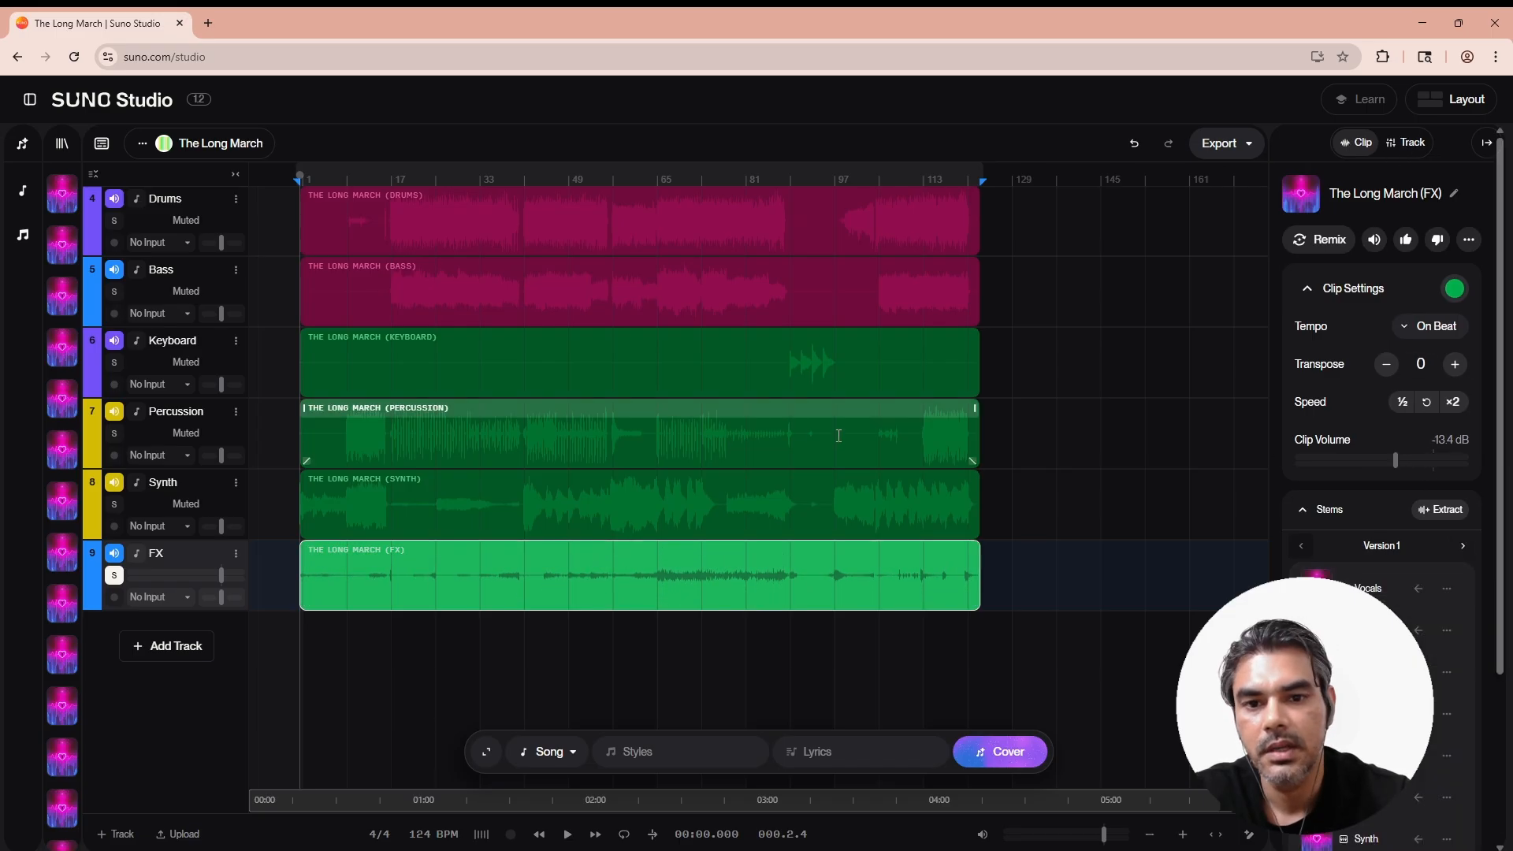
pyautogui.click(658, 183)
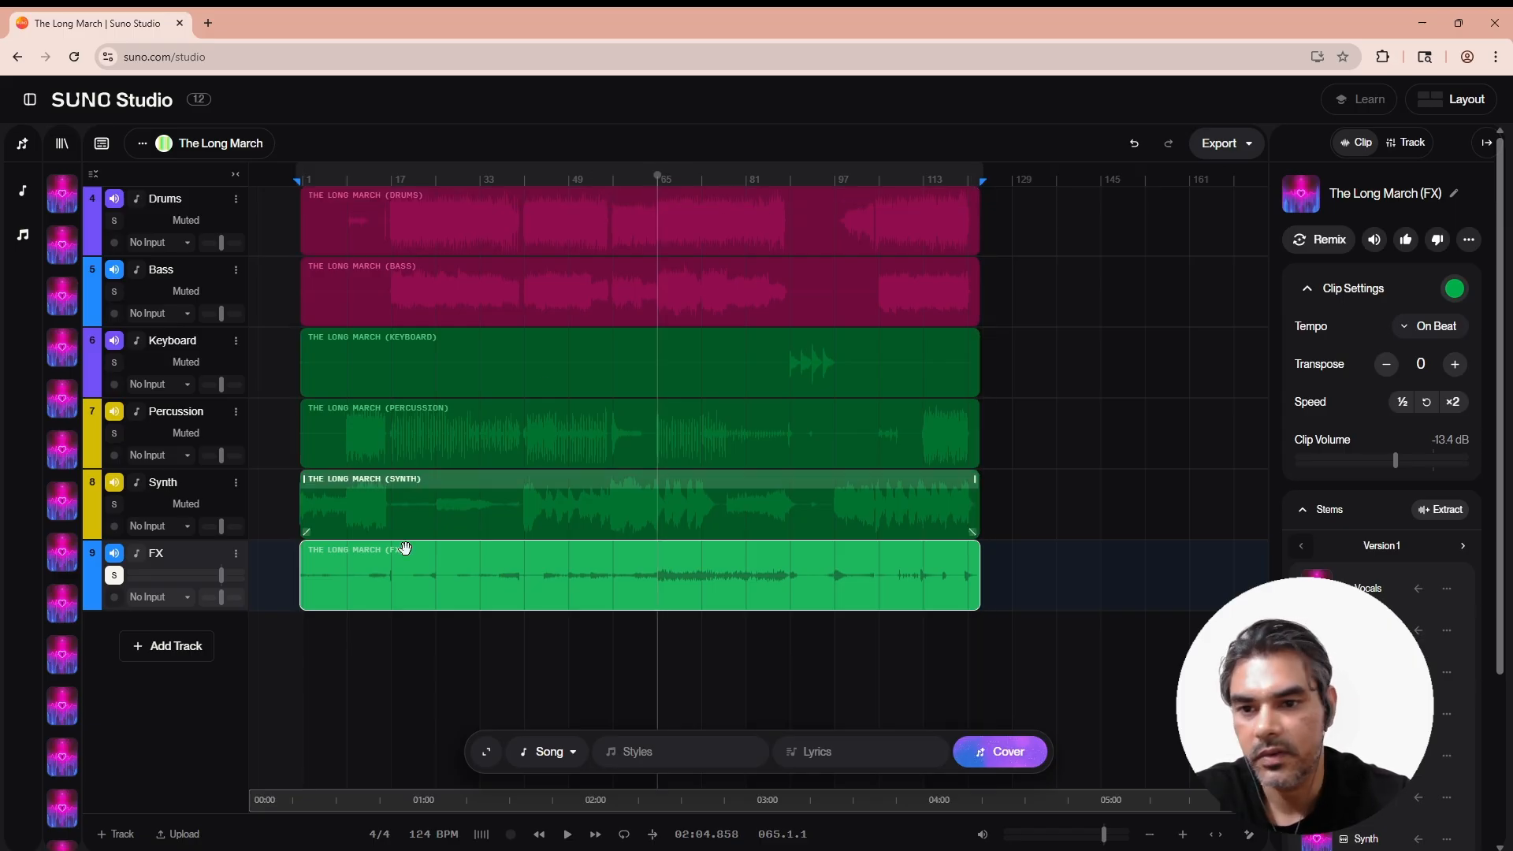
pyautogui.click(569, 833)
pyautogui.click(574, 834)
# Lower the FX clip's volume to about -24.2 dB and briefly play the soloed track again.
pyautogui.moveTo(1394, 460); pyautogui.dragTo(1364, 460)
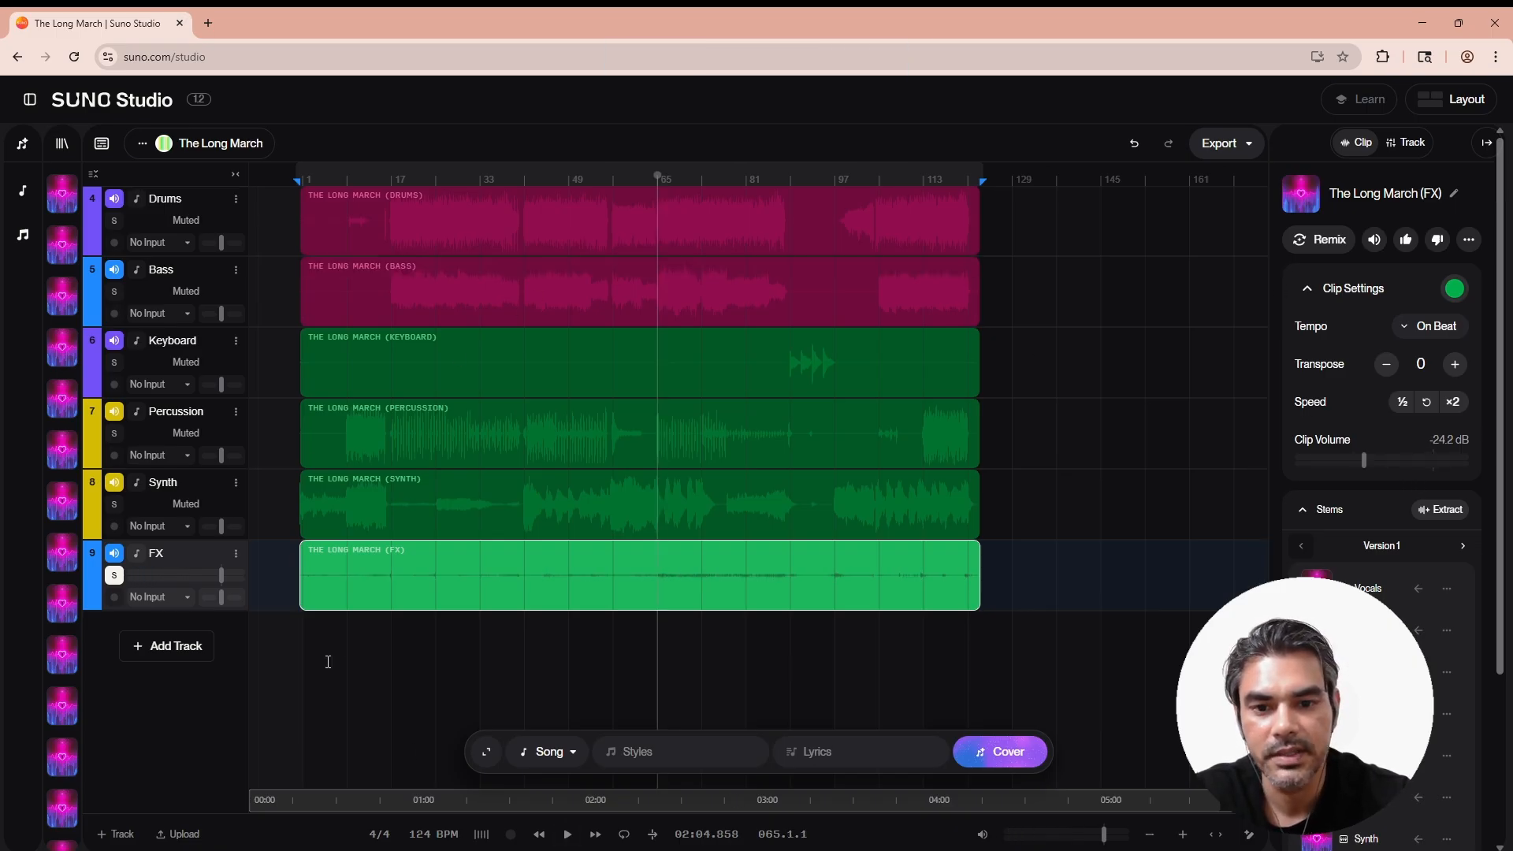
pyautogui.click(567, 834)
pyautogui.click(567, 834)
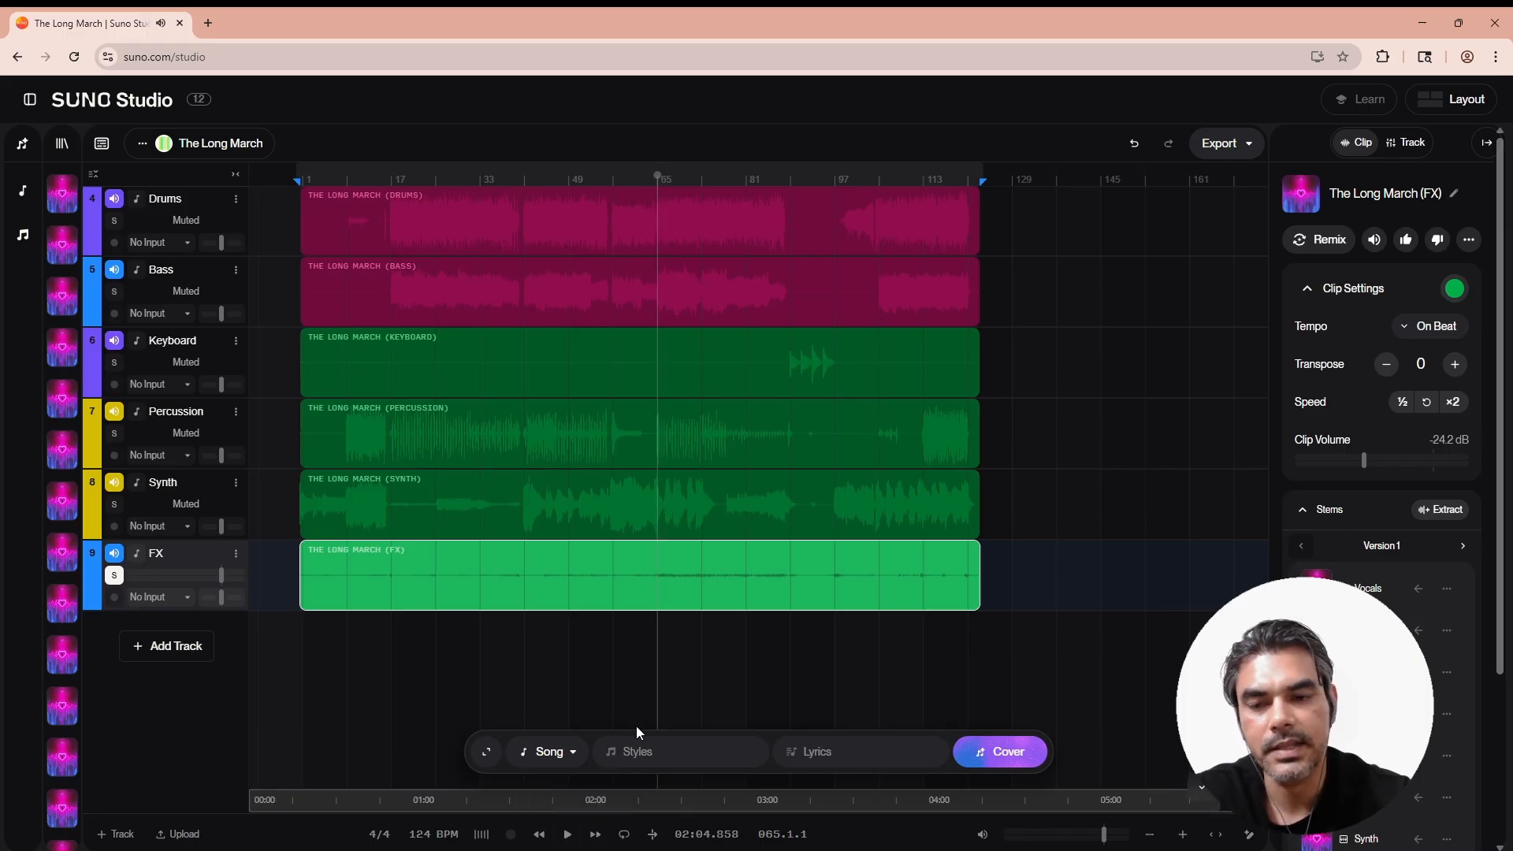
# Unsolo the FX track, play the full mix from bar 65, and stop playback.
pyautogui.click(112, 578)
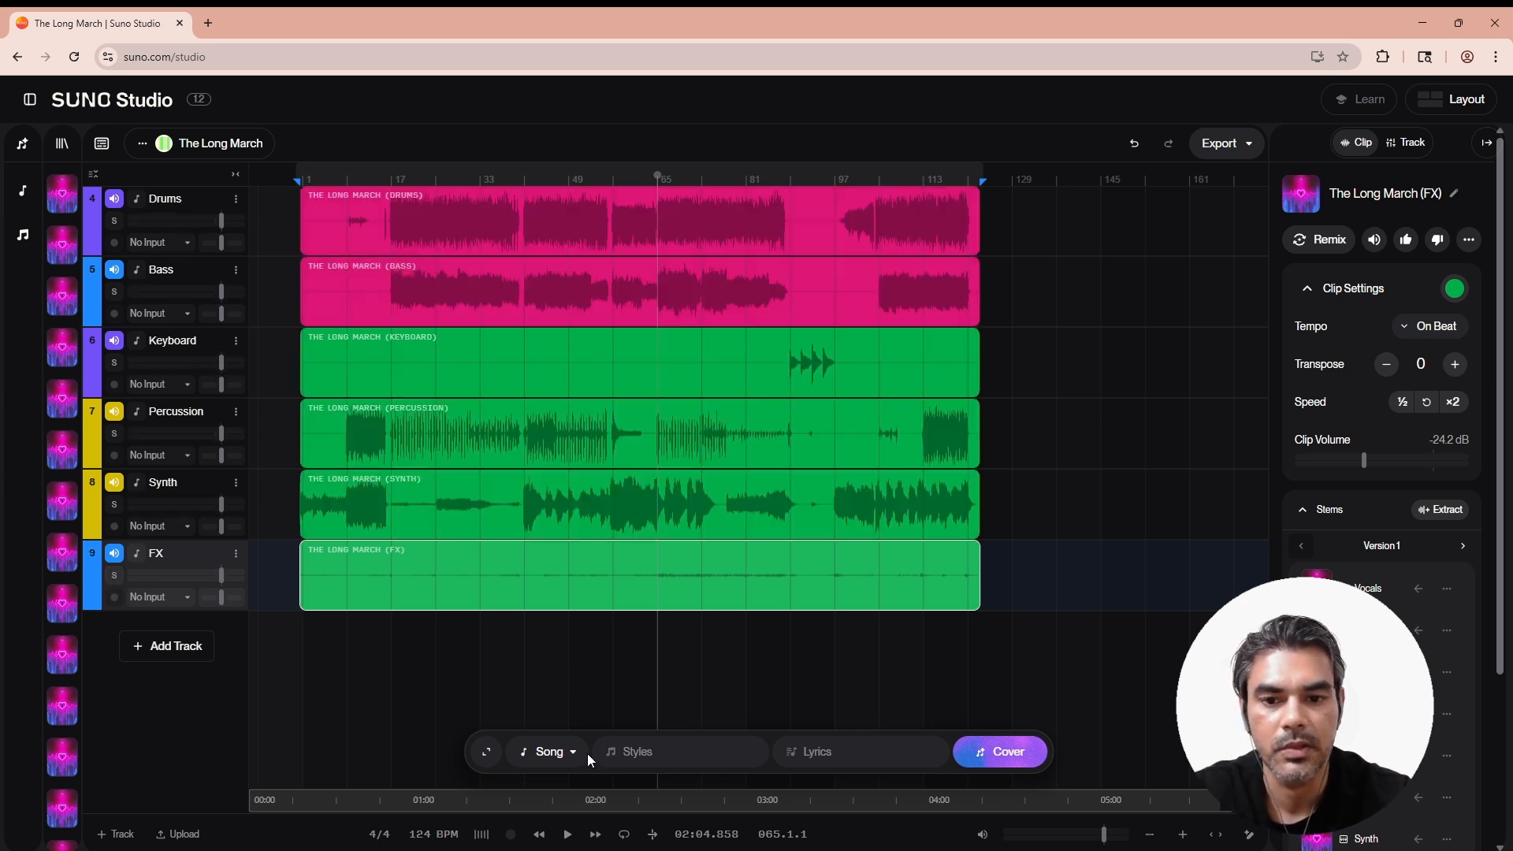
pyautogui.click(568, 834)
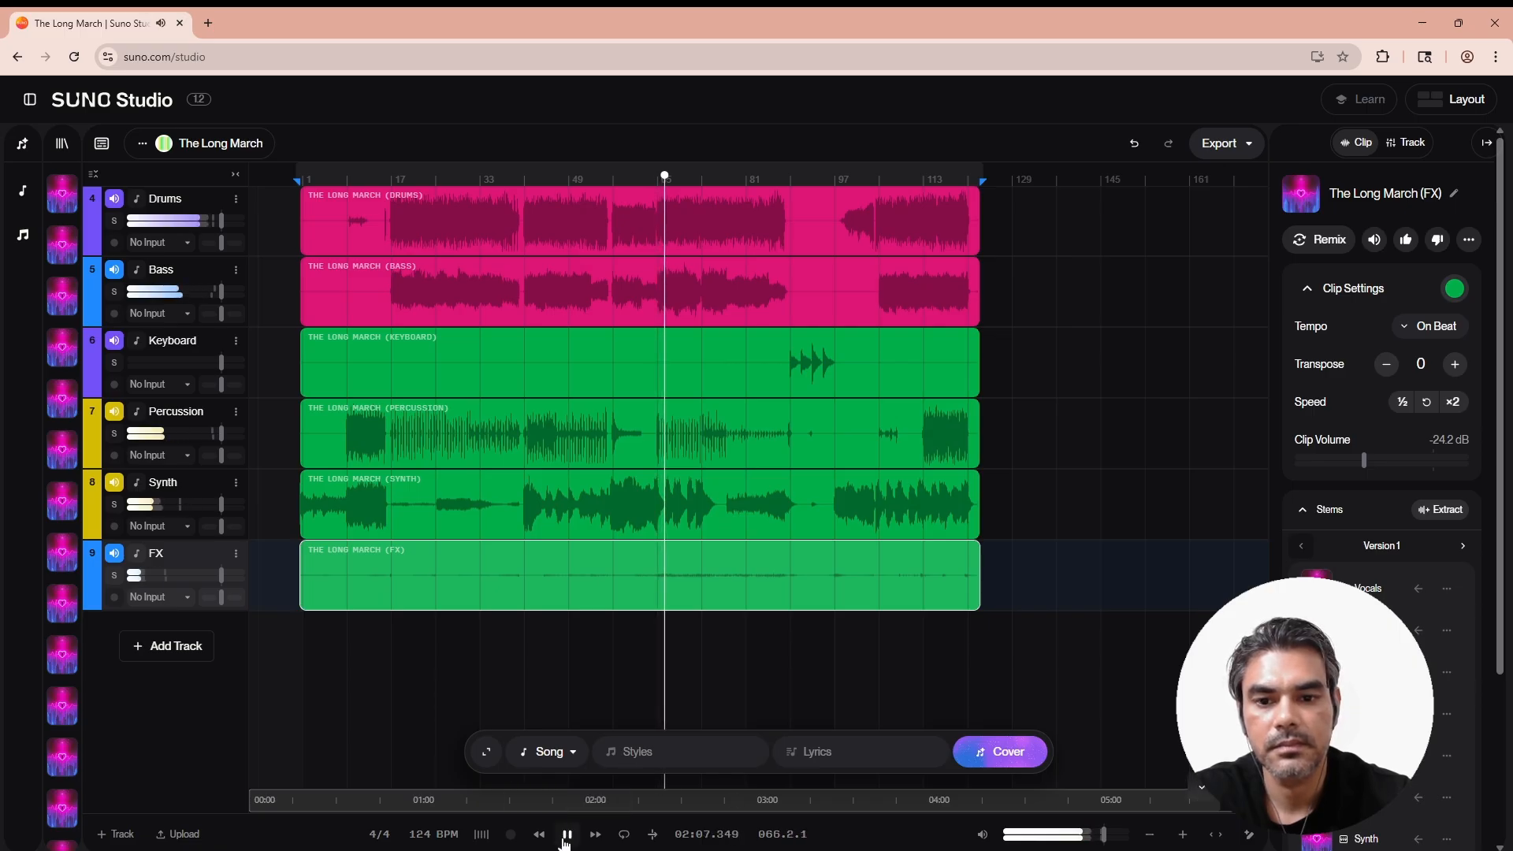
pyautogui.moveTo(694, 175)
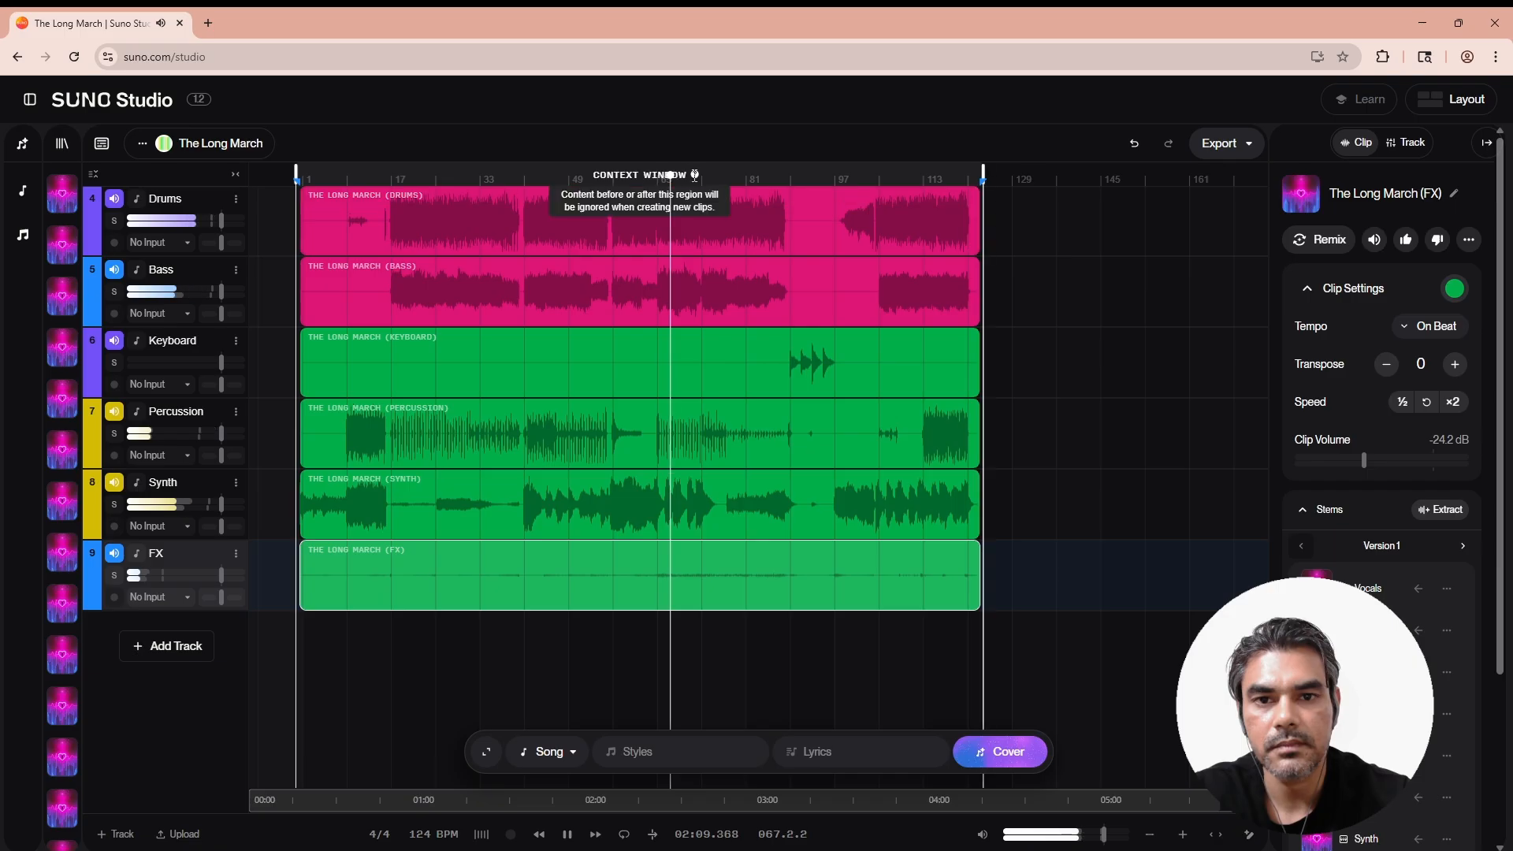
pyautogui.click(567, 834)
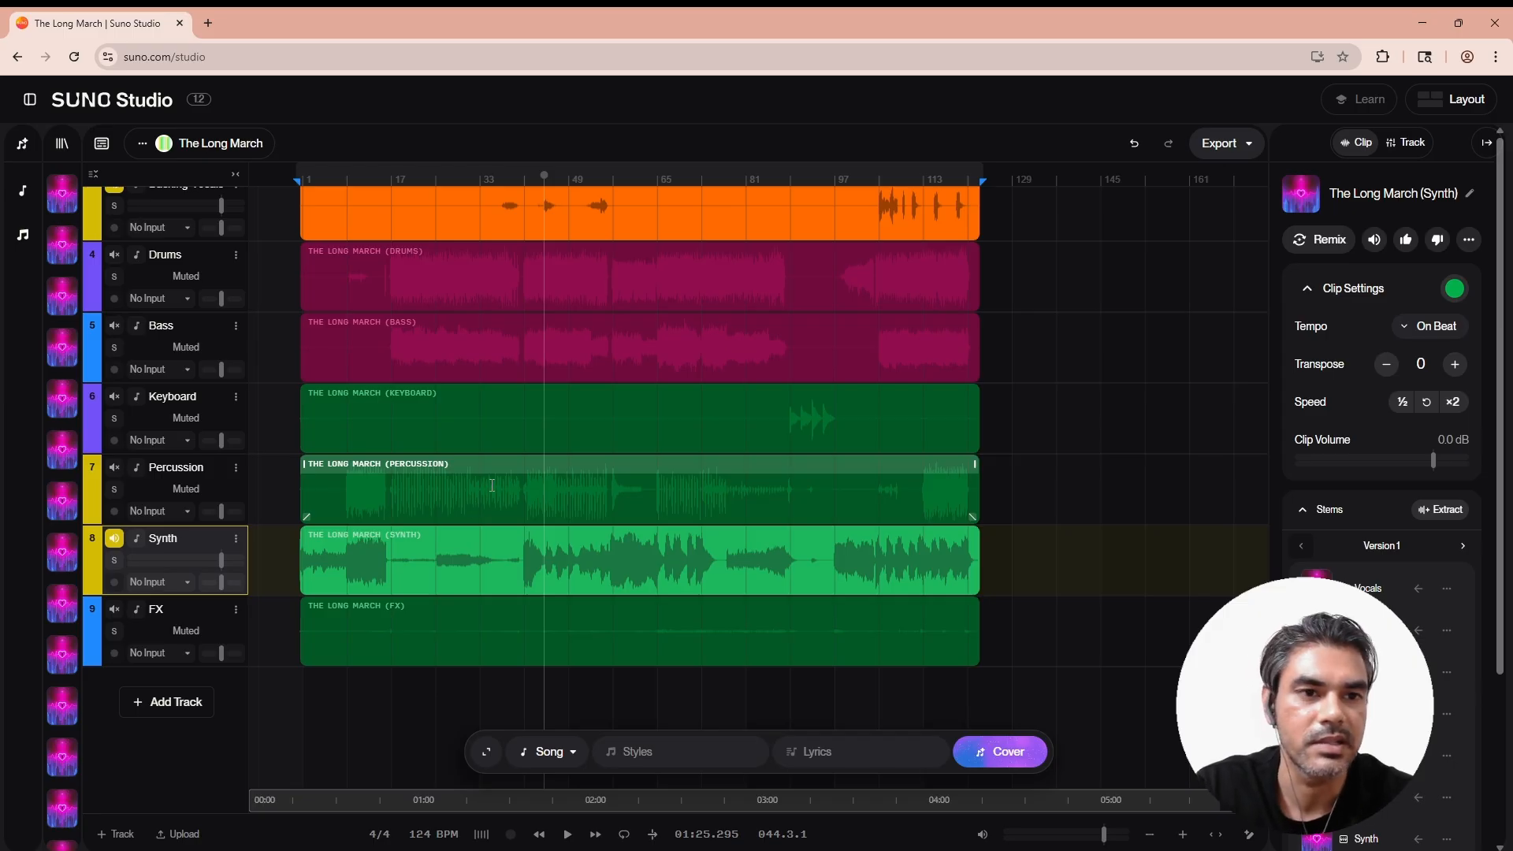
# Go to Hooks and start a new hook using the first "Dancing on the Rainbow x HEART LIKE A DI" song.
pyautogui.click(30, 99)
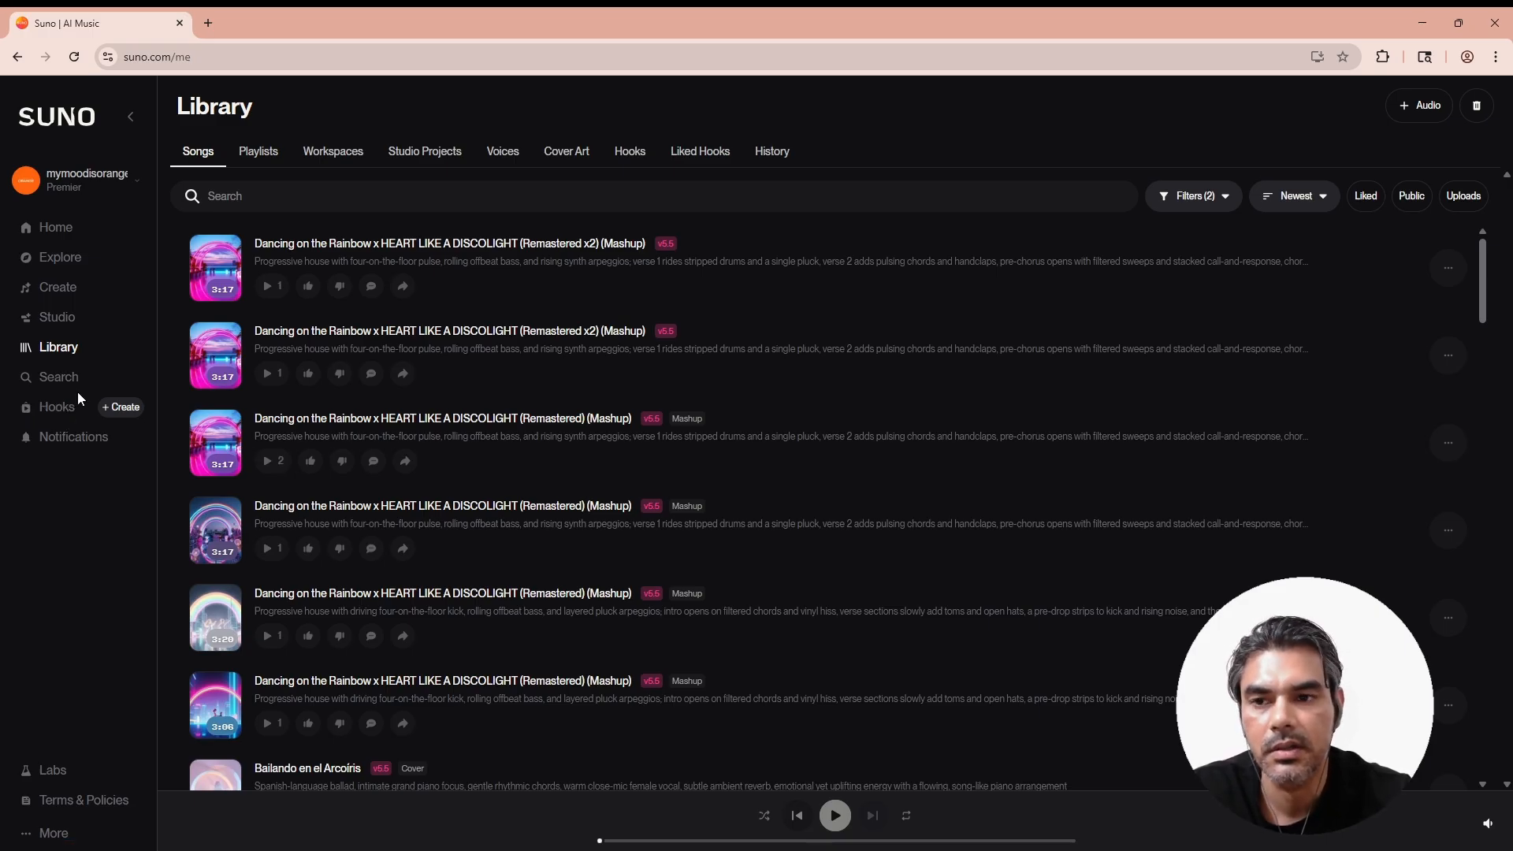
pyautogui.click(57, 418)
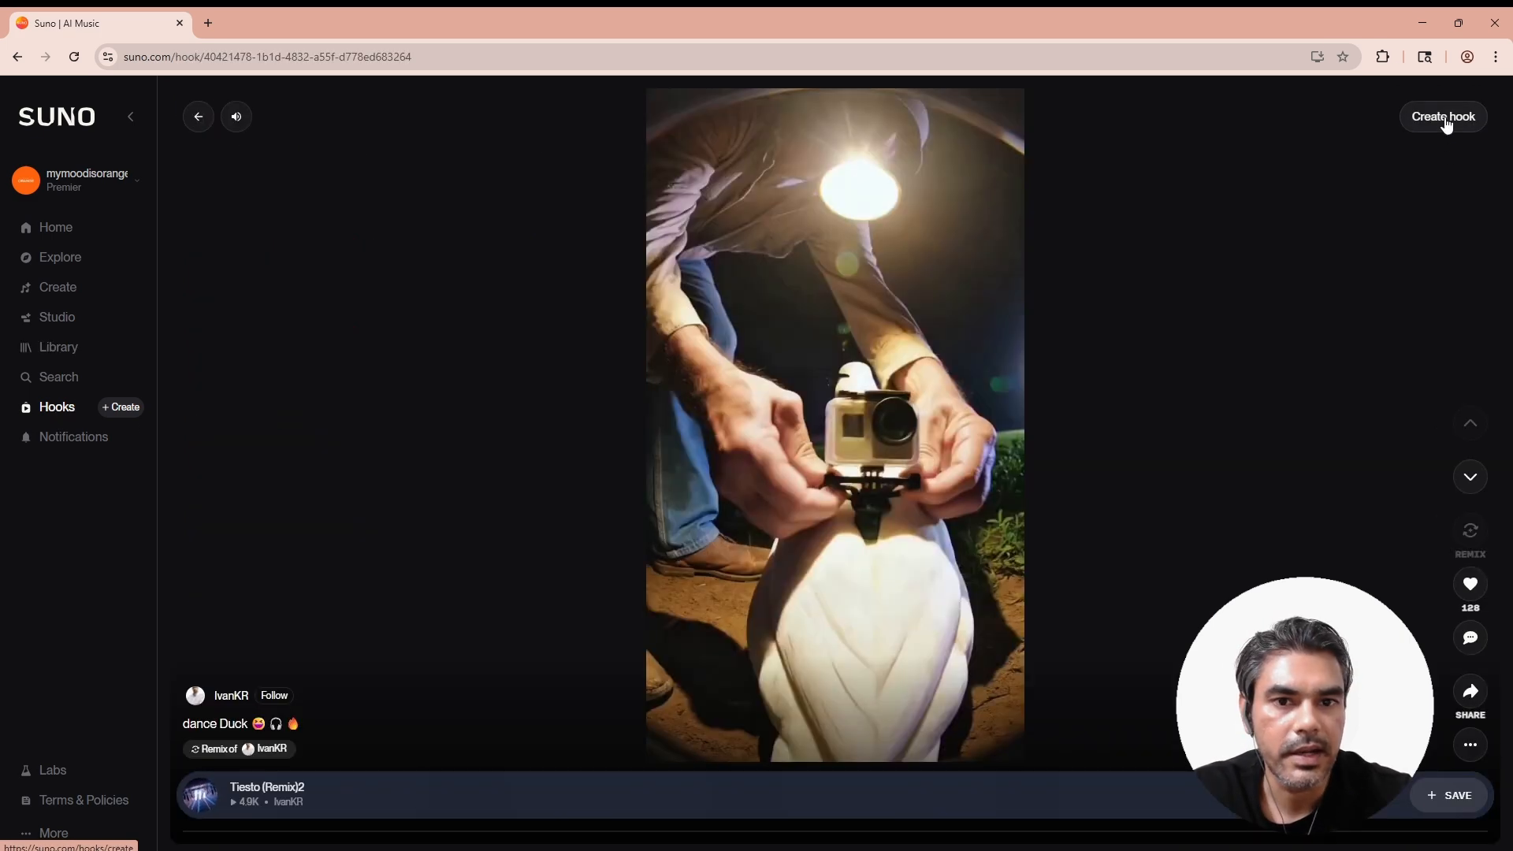
pyautogui.click(1445, 117)
pyautogui.click(1445, 115)
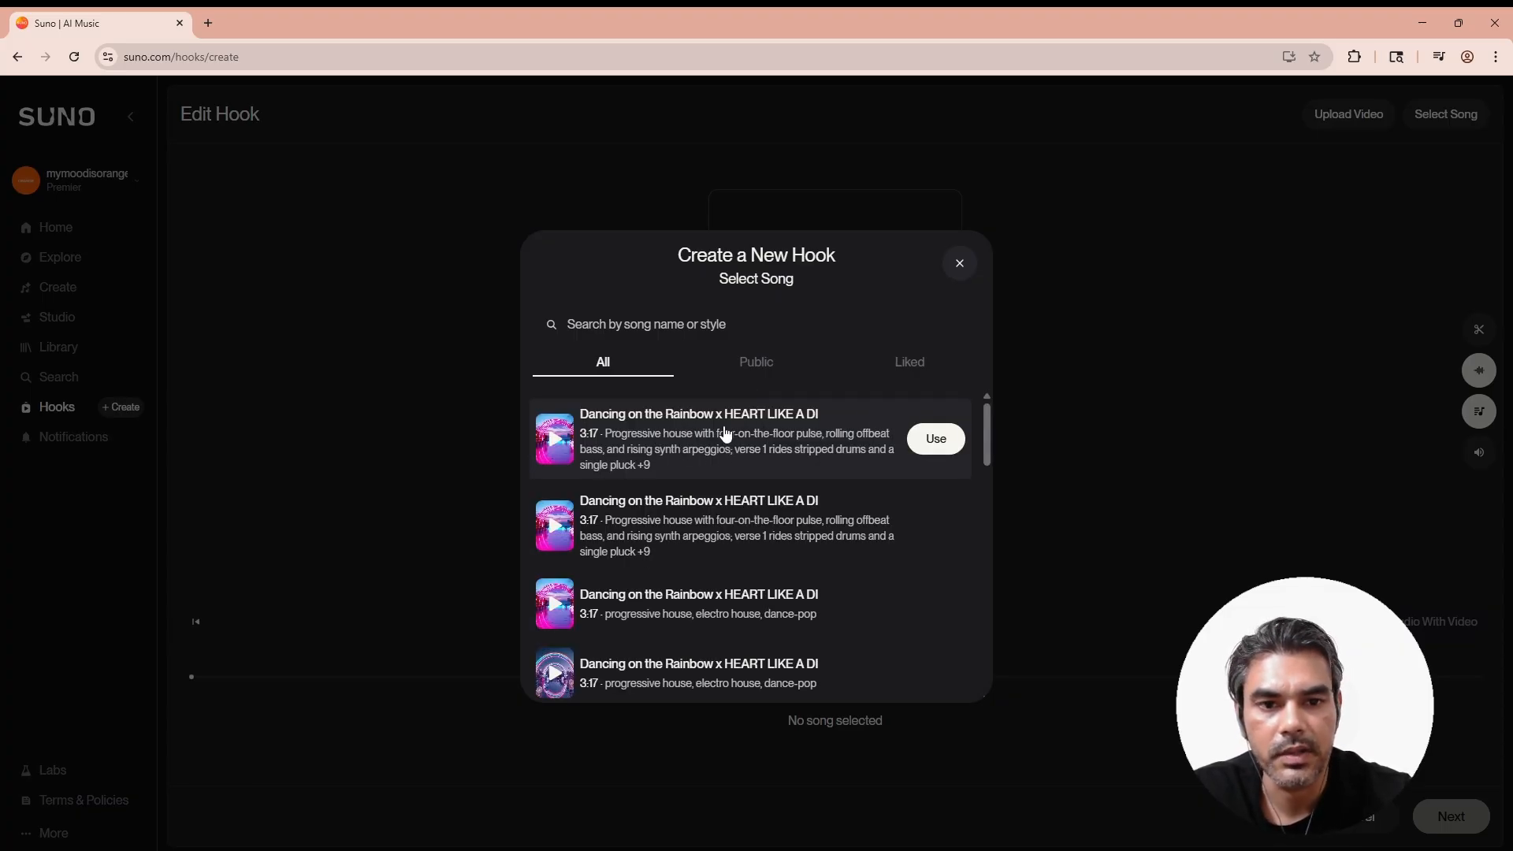
pyautogui.click(944, 441)
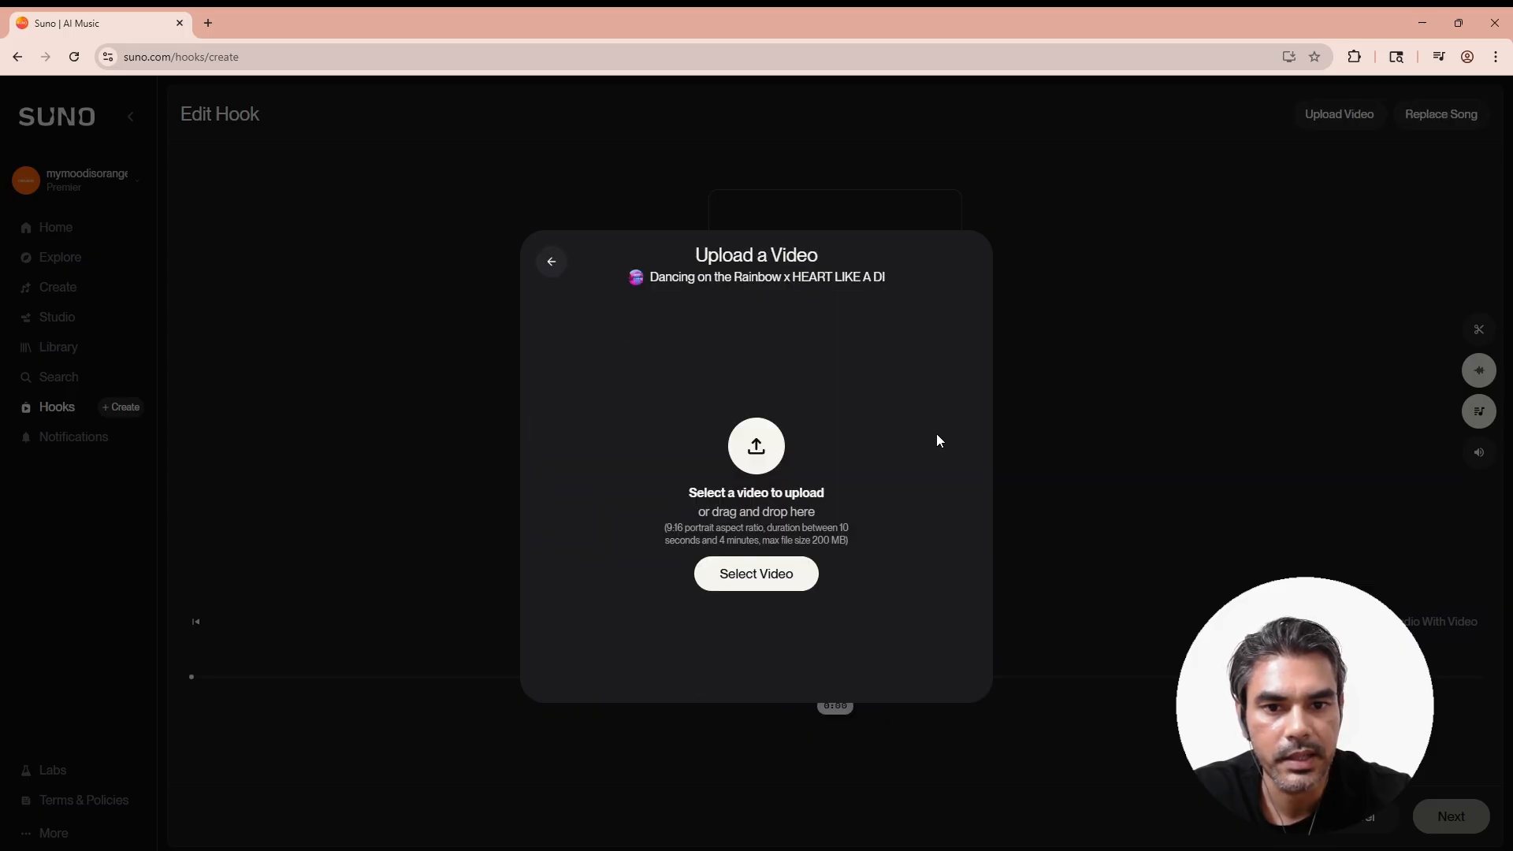
# Upload the portrait video "Video Project 16 (1)" from Downloads for the hook and move the song section to 1:34.
pyautogui.click(754, 576)
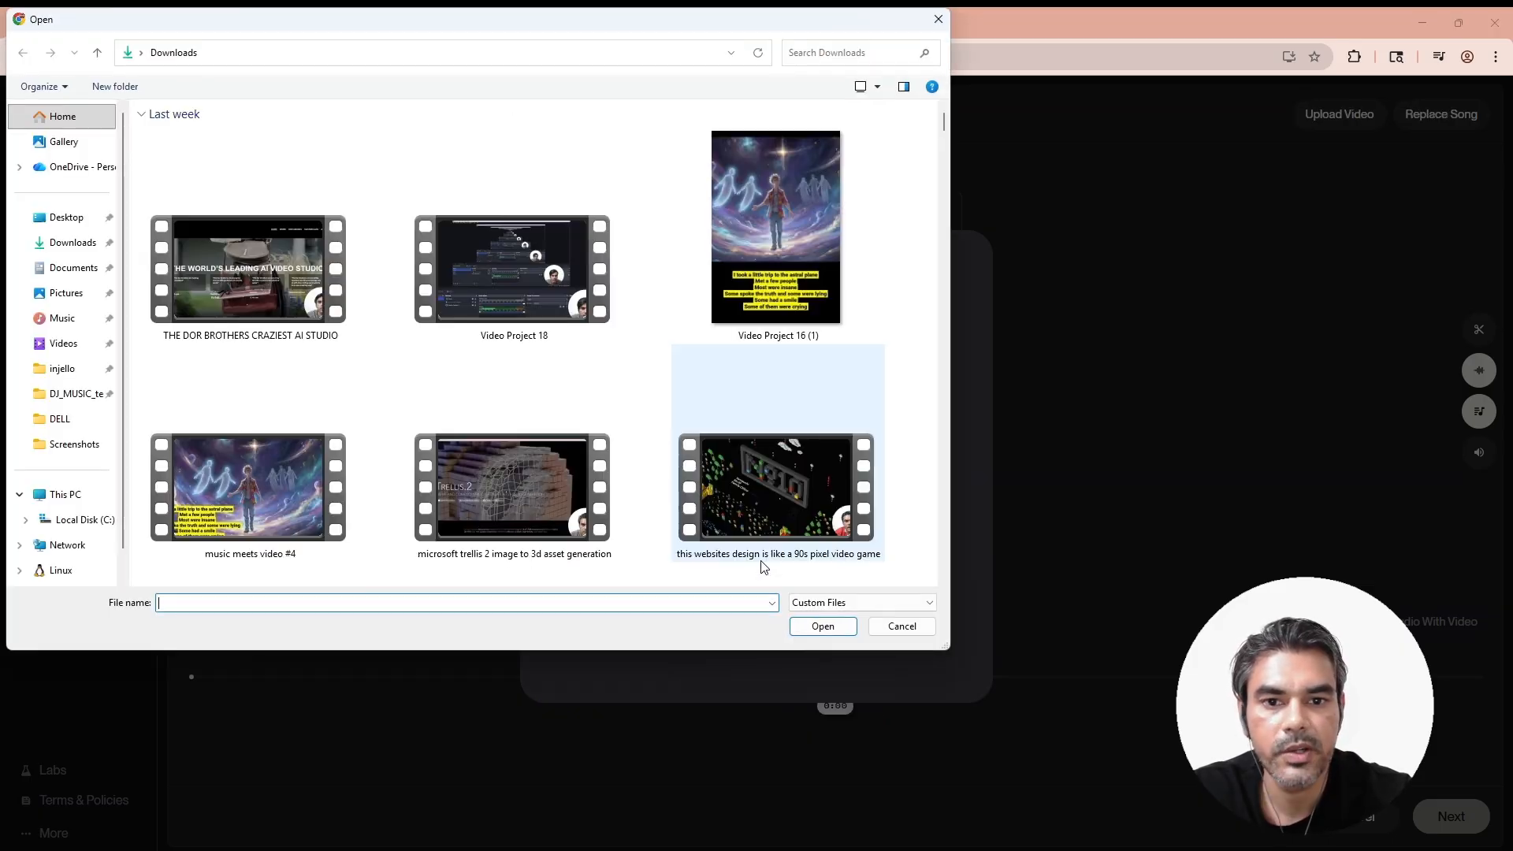
pyautogui.doubleClick(751, 223)
pyautogui.moveTo(735, 718); pyautogui.dragTo(671, 733)
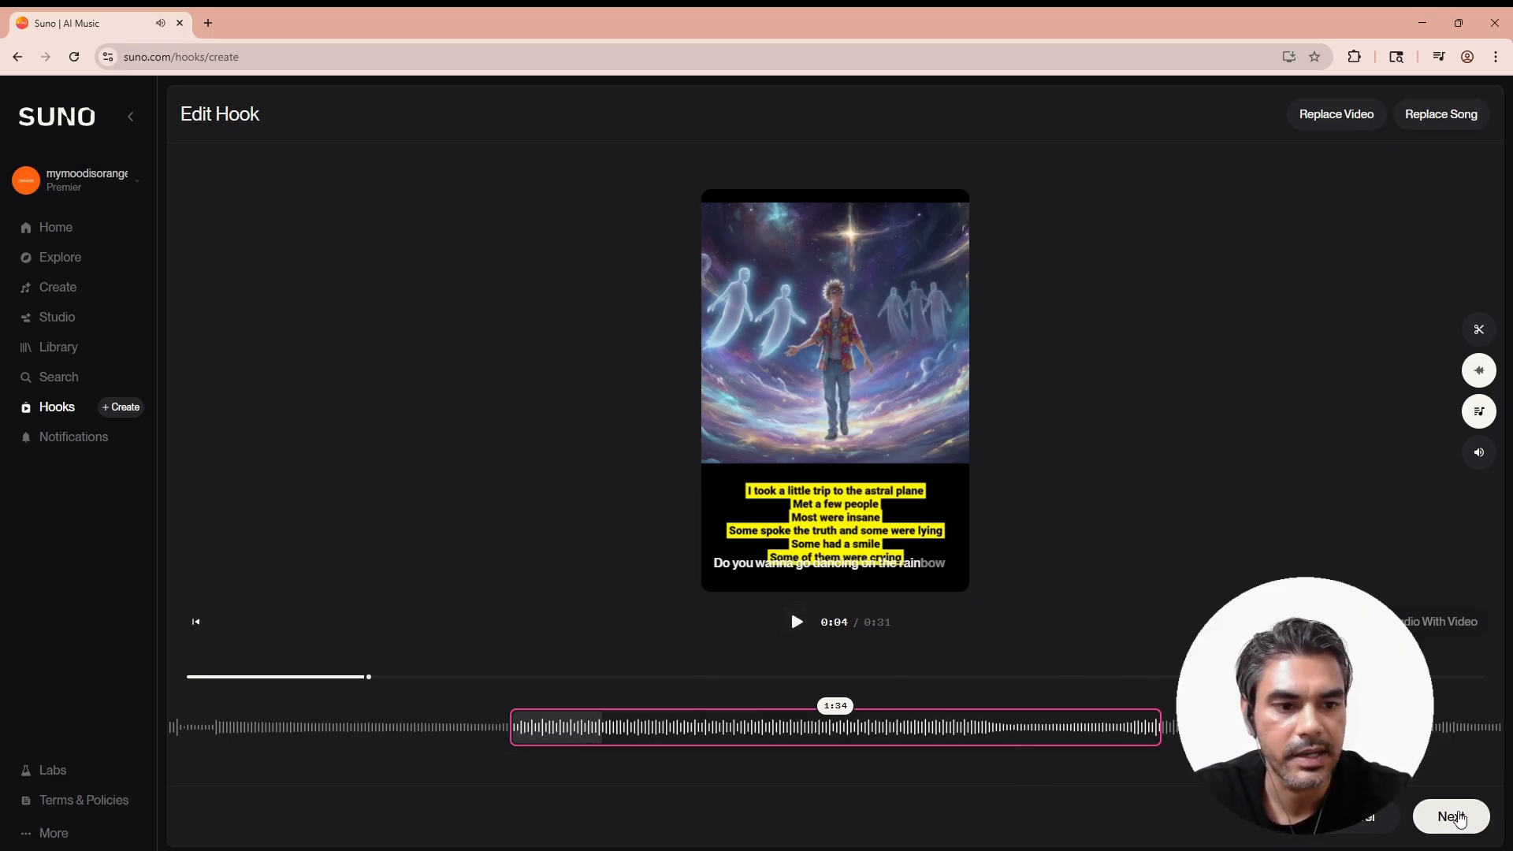
# Post the hook with the caption "my newly generated electronic dance music song".
pyautogui.click(1456, 817)
pyautogui.click(775, 442)
pyautogui.write('my')
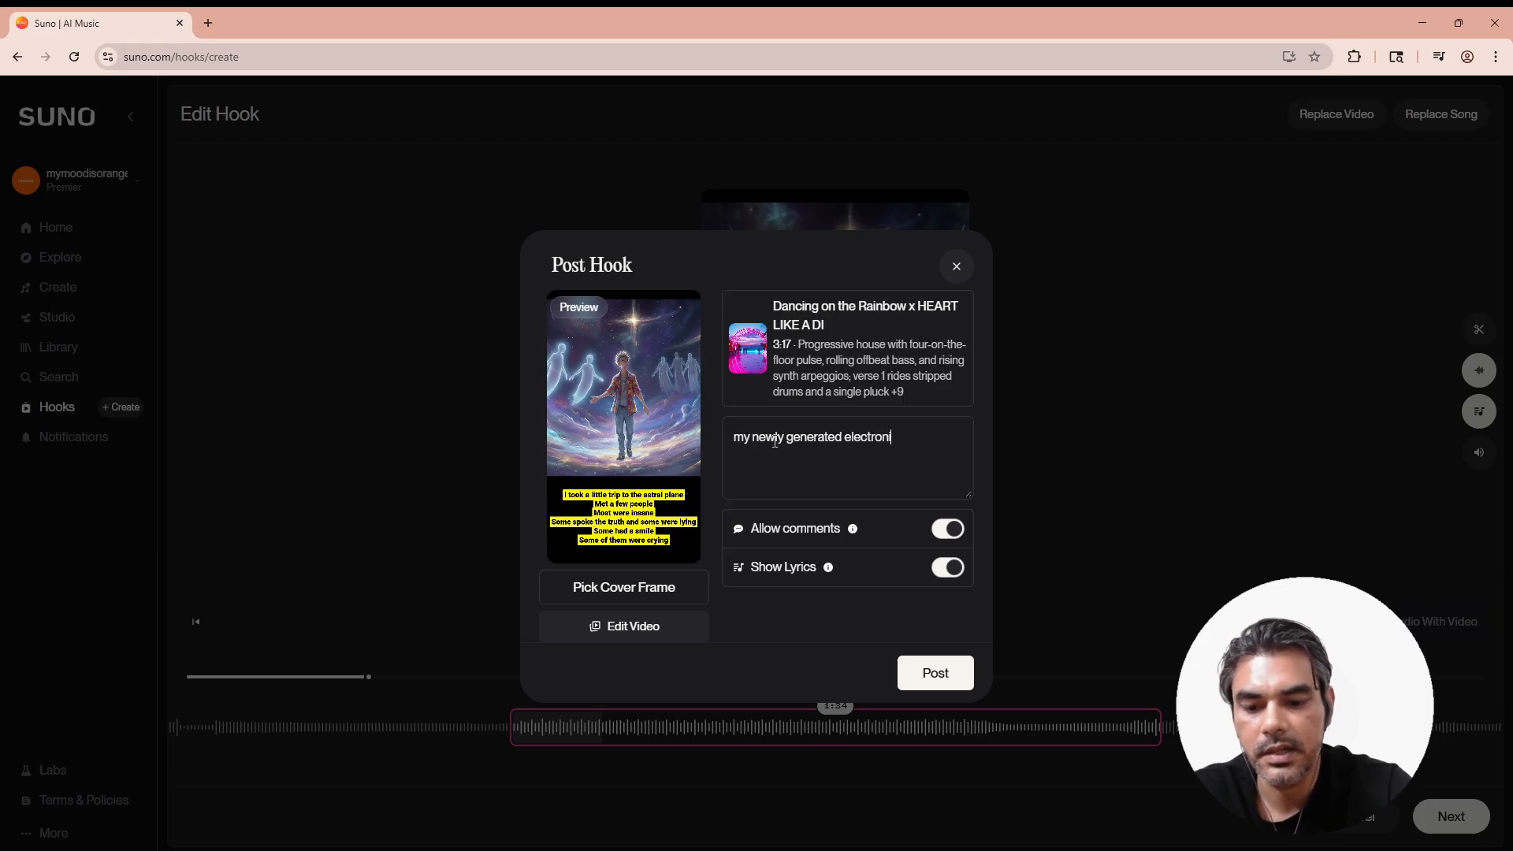
pyautogui.write('newly generated electronic dance music song')
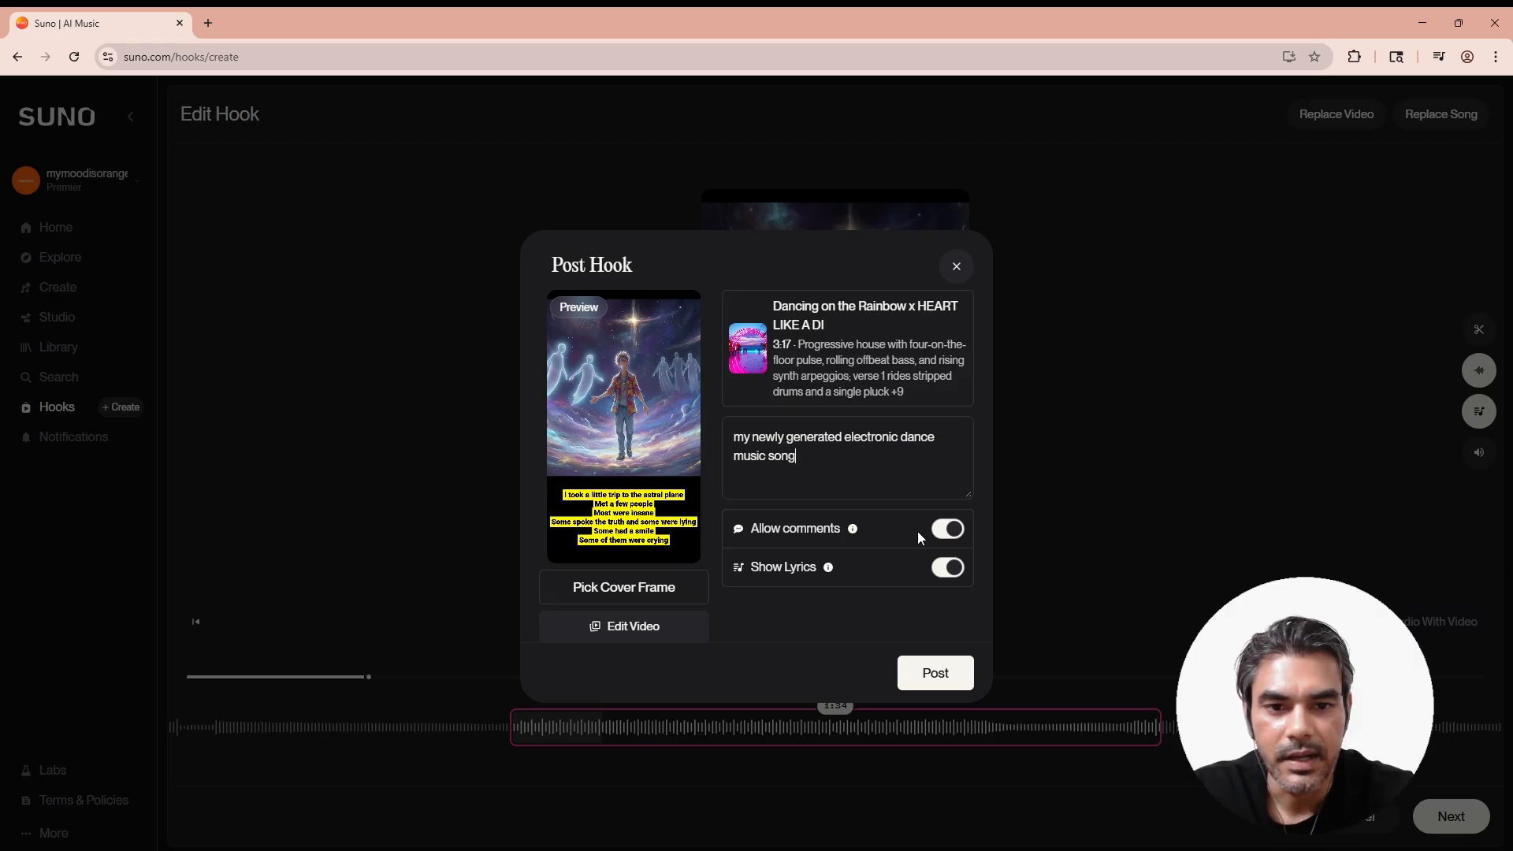
pyautogui.click(938, 673)
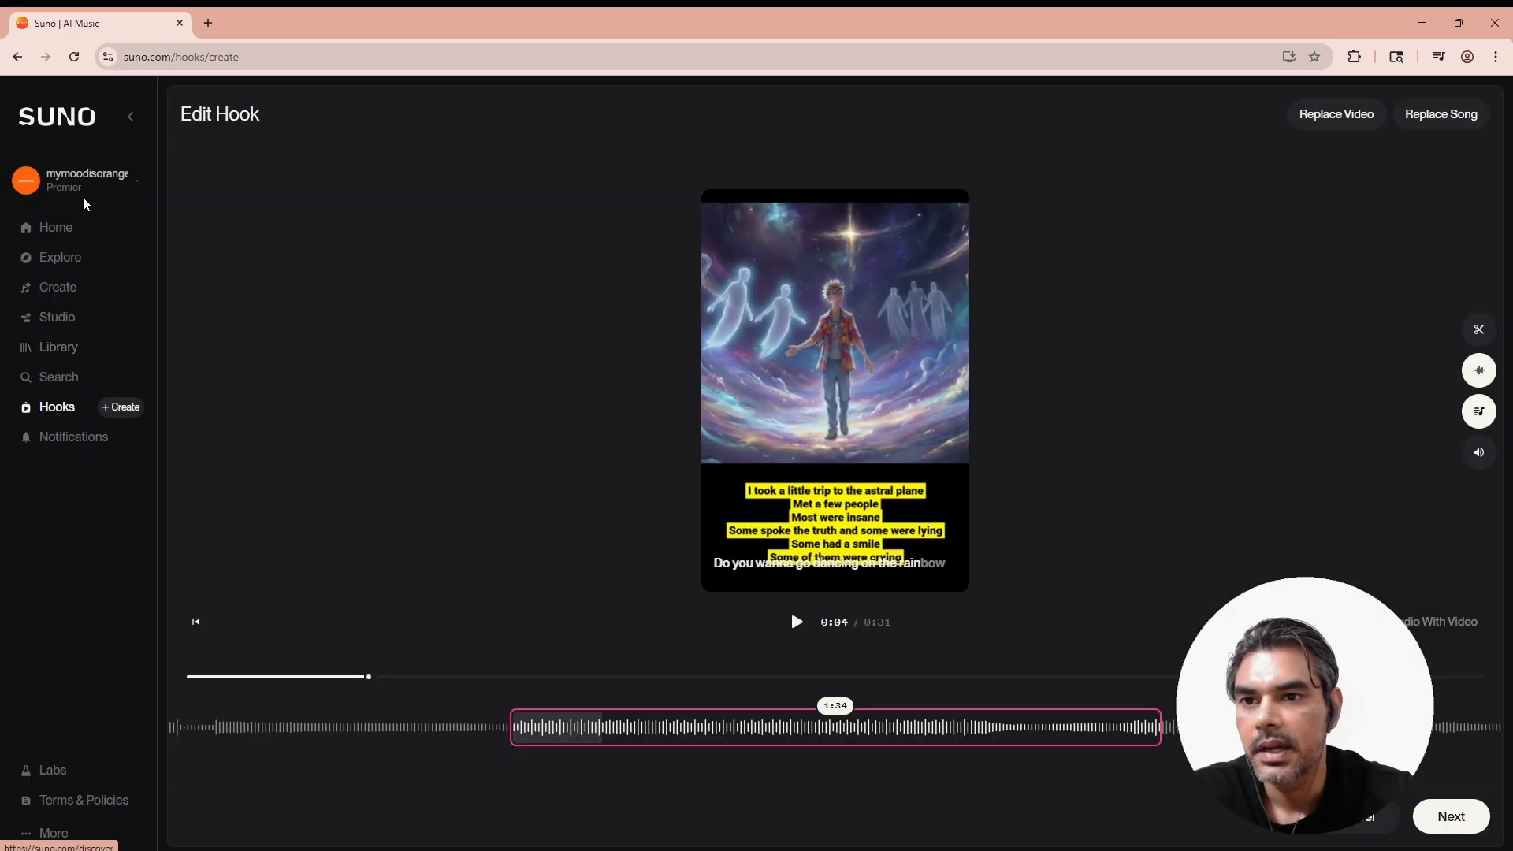
# Open the profile's Hooks, watch "HEART LIKE A DISCOLIGHT" with sound on, and continue to the "God is a DJ" hook.
pyautogui.click(97, 183)
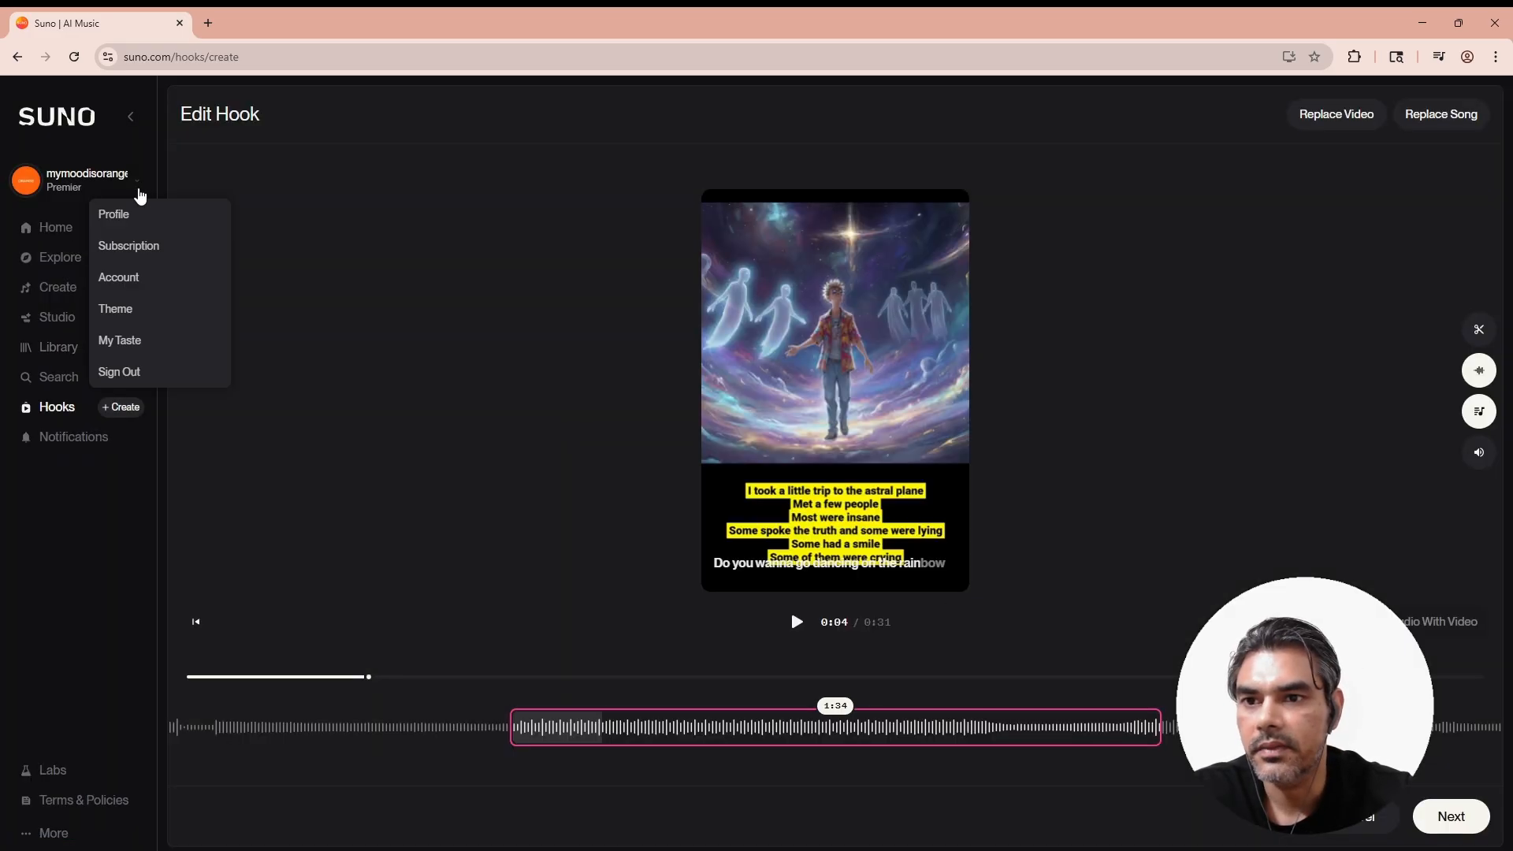
pyautogui.click(147, 226)
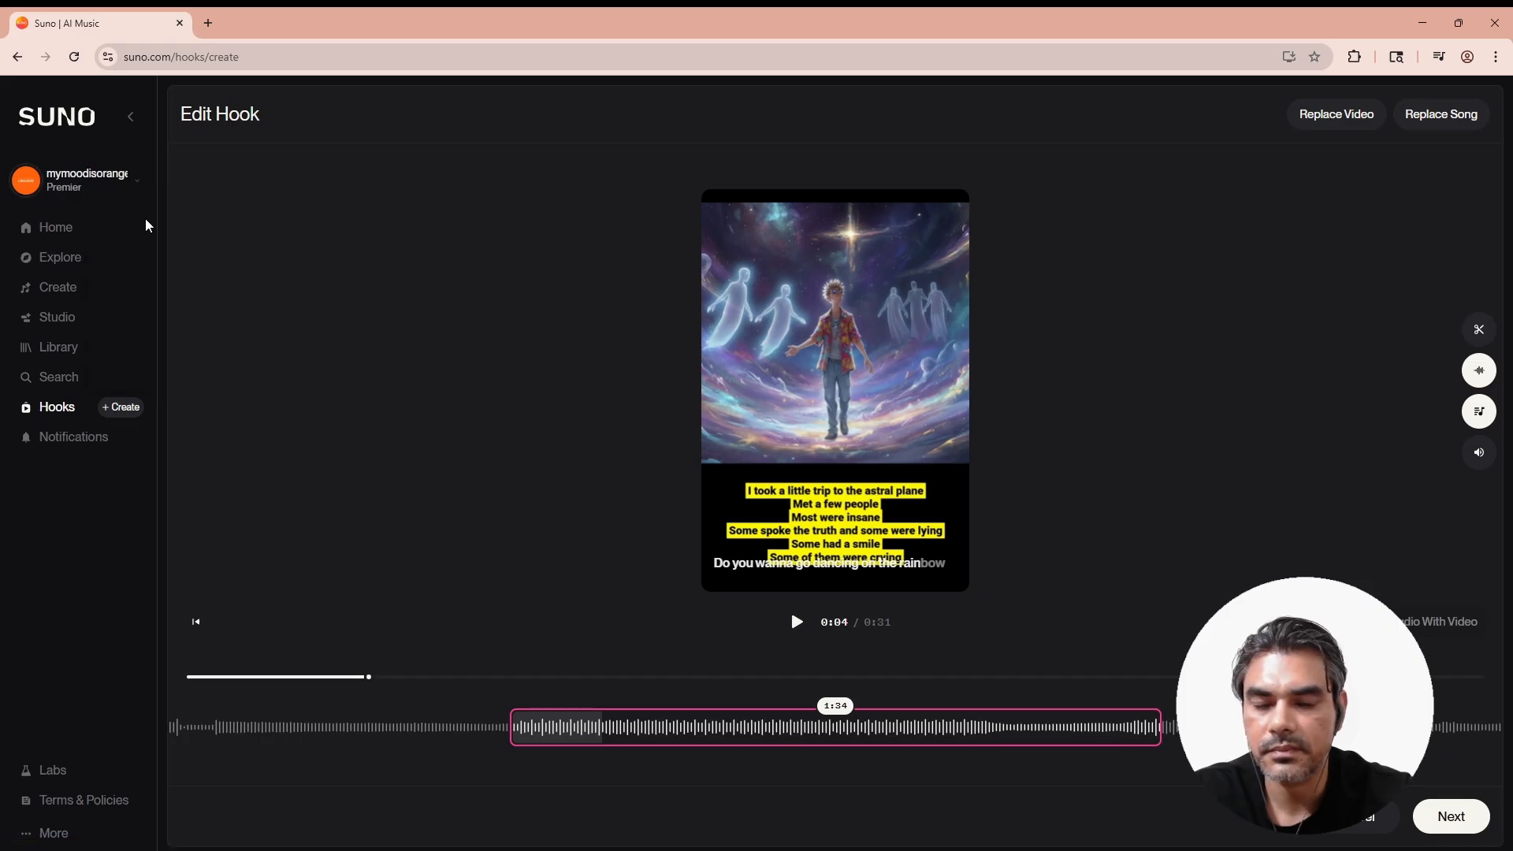
pyautogui.scroll(-7, 636, 345)
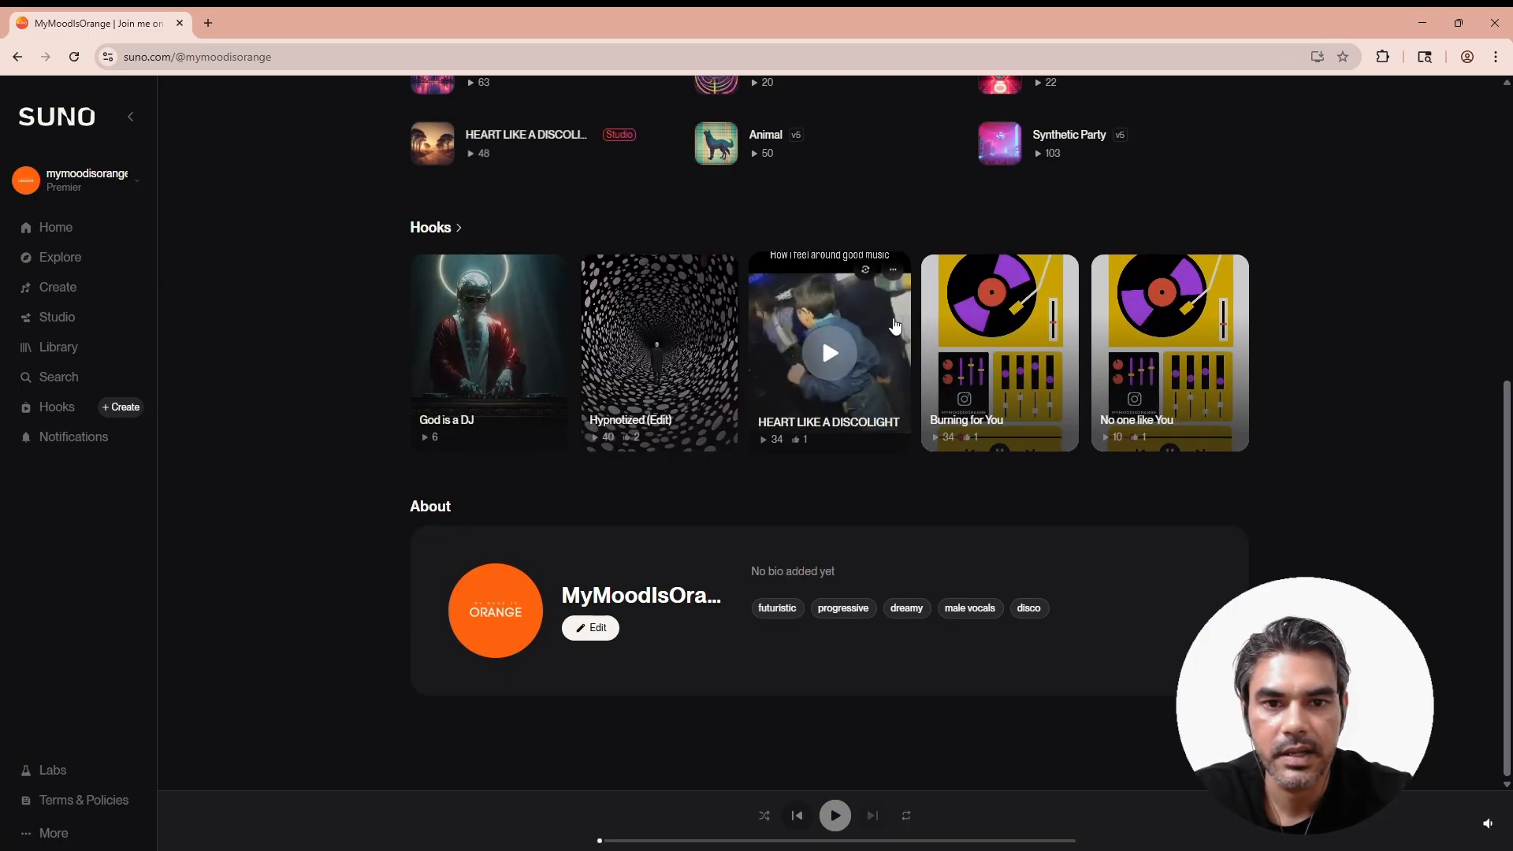
pyautogui.click(895, 326)
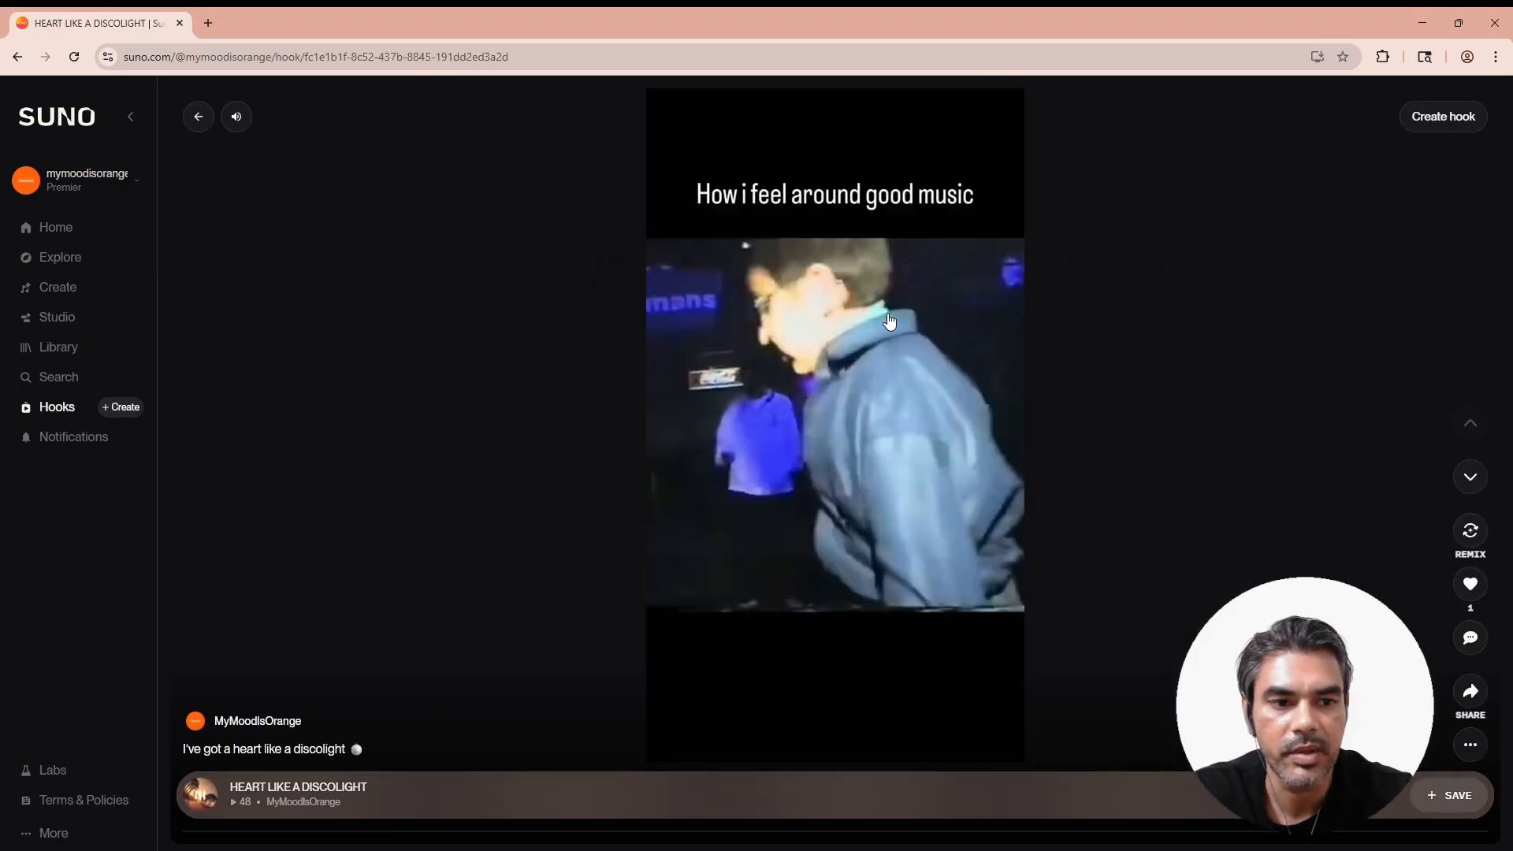
pyautogui.click(236, 118)
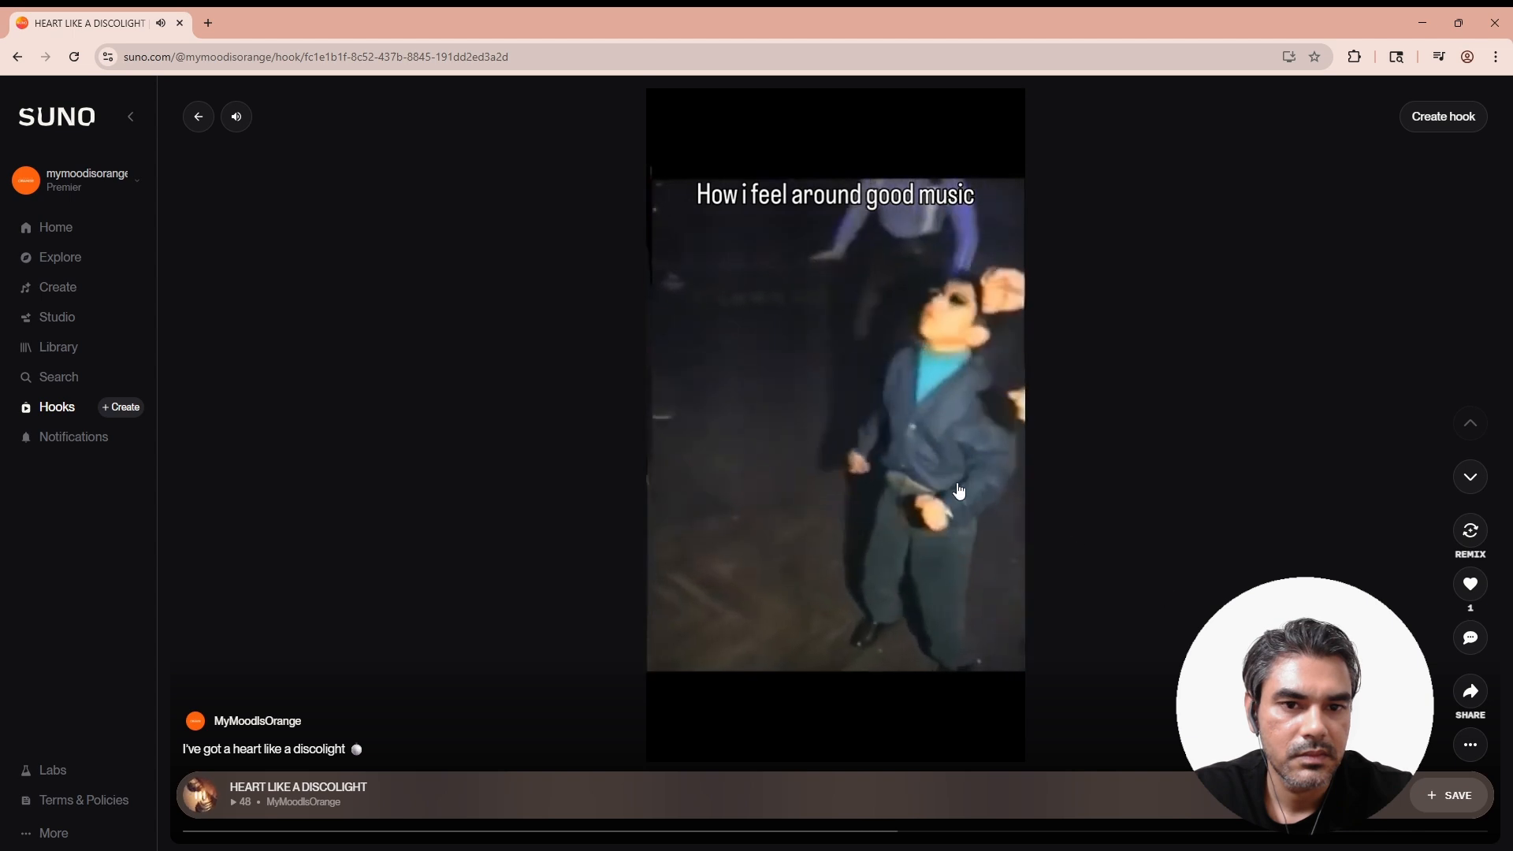
pyautogui.scroll(-2, 886, 429)
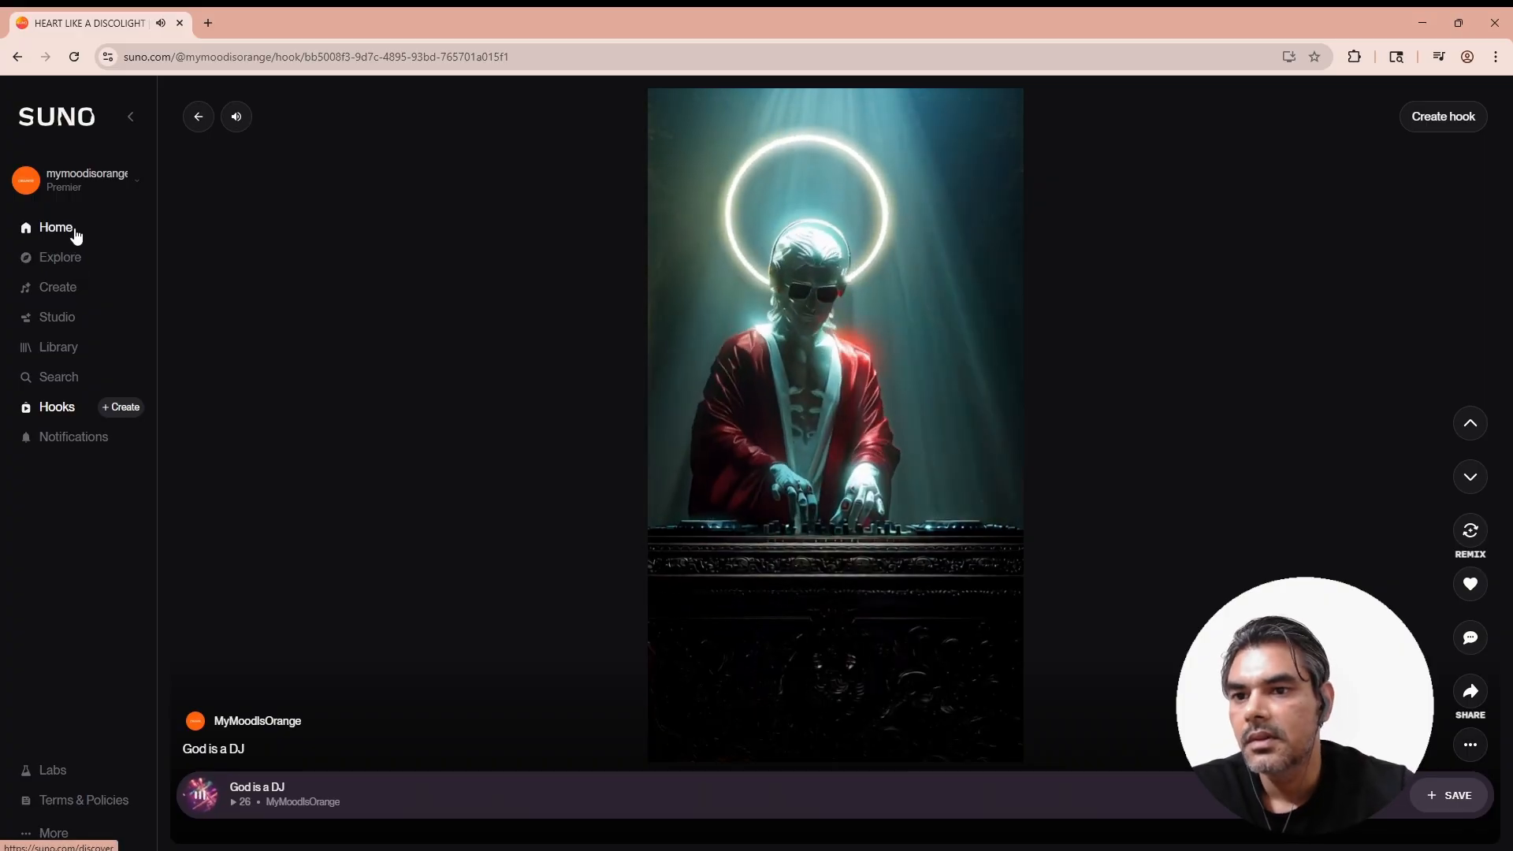
# Return to Home, open the Hooks feed and like the "dance Duck" hook.
pyautogui.click(76, 235)
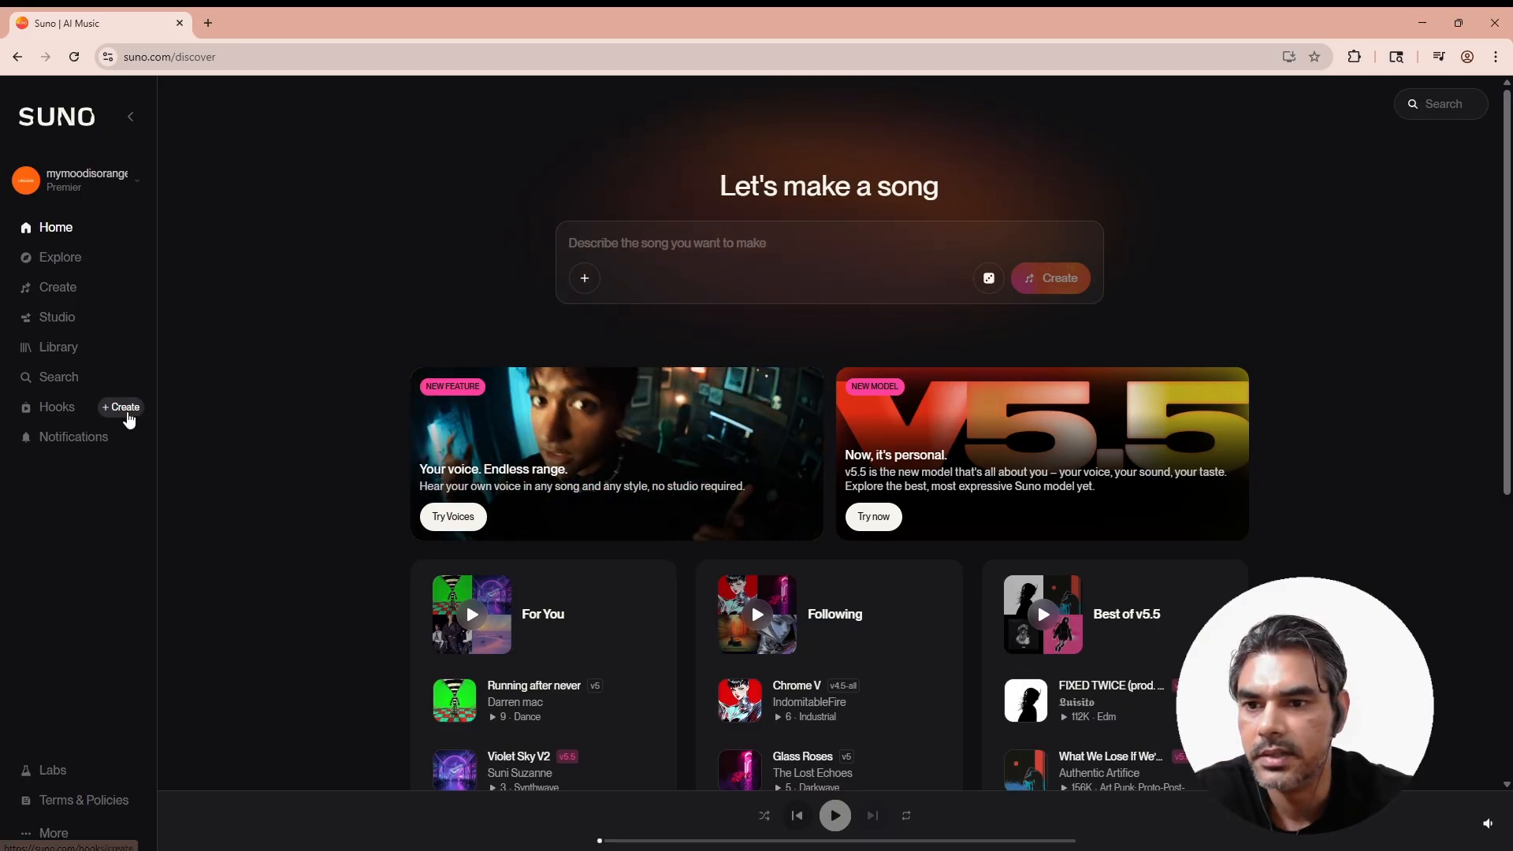
pyautogui.click(56, 417)
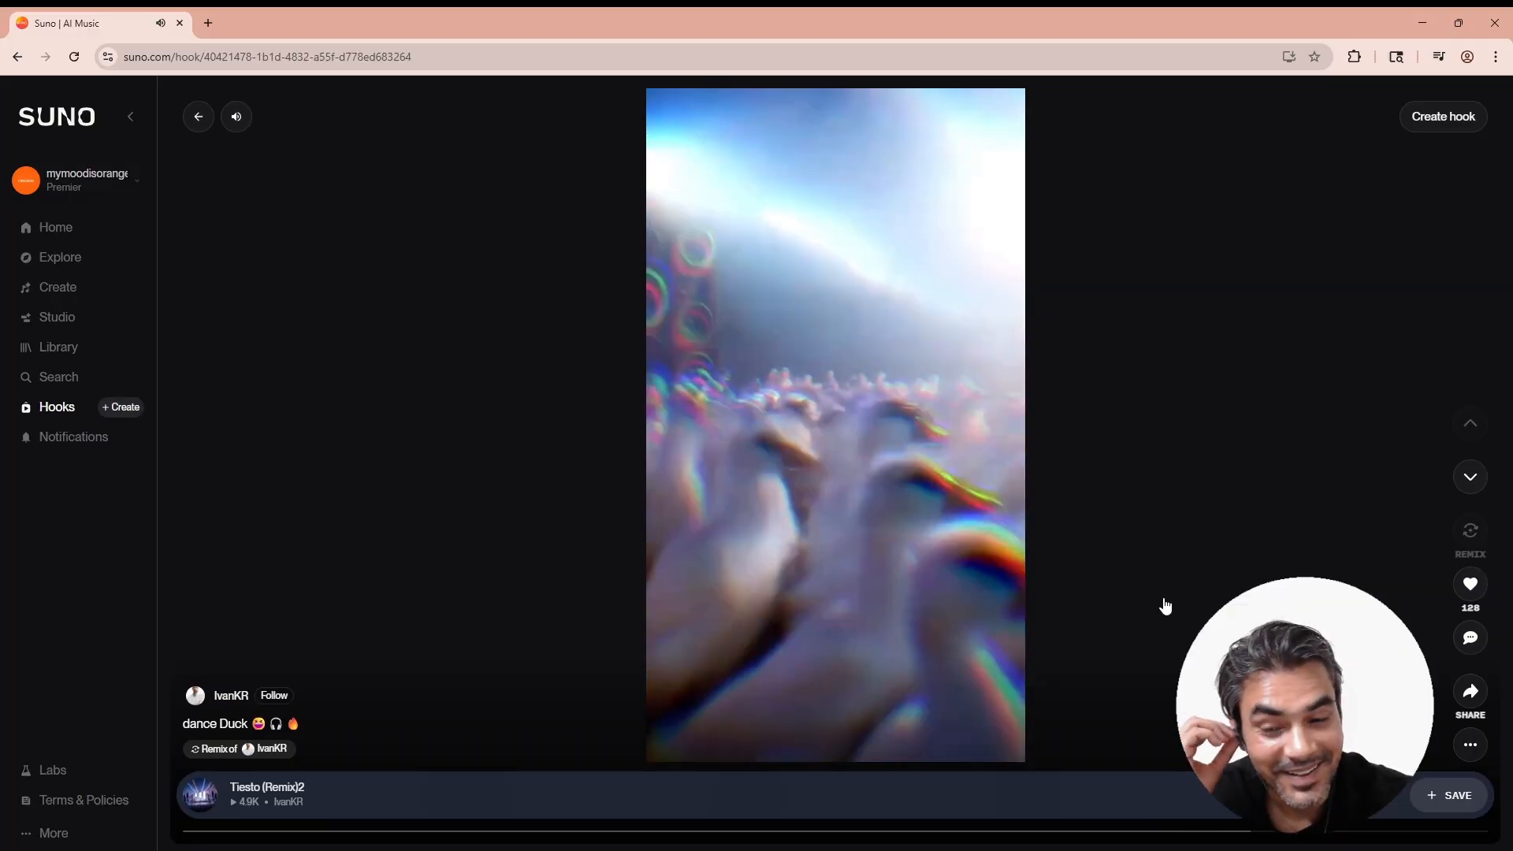
pyautogui.click(1469, 584)
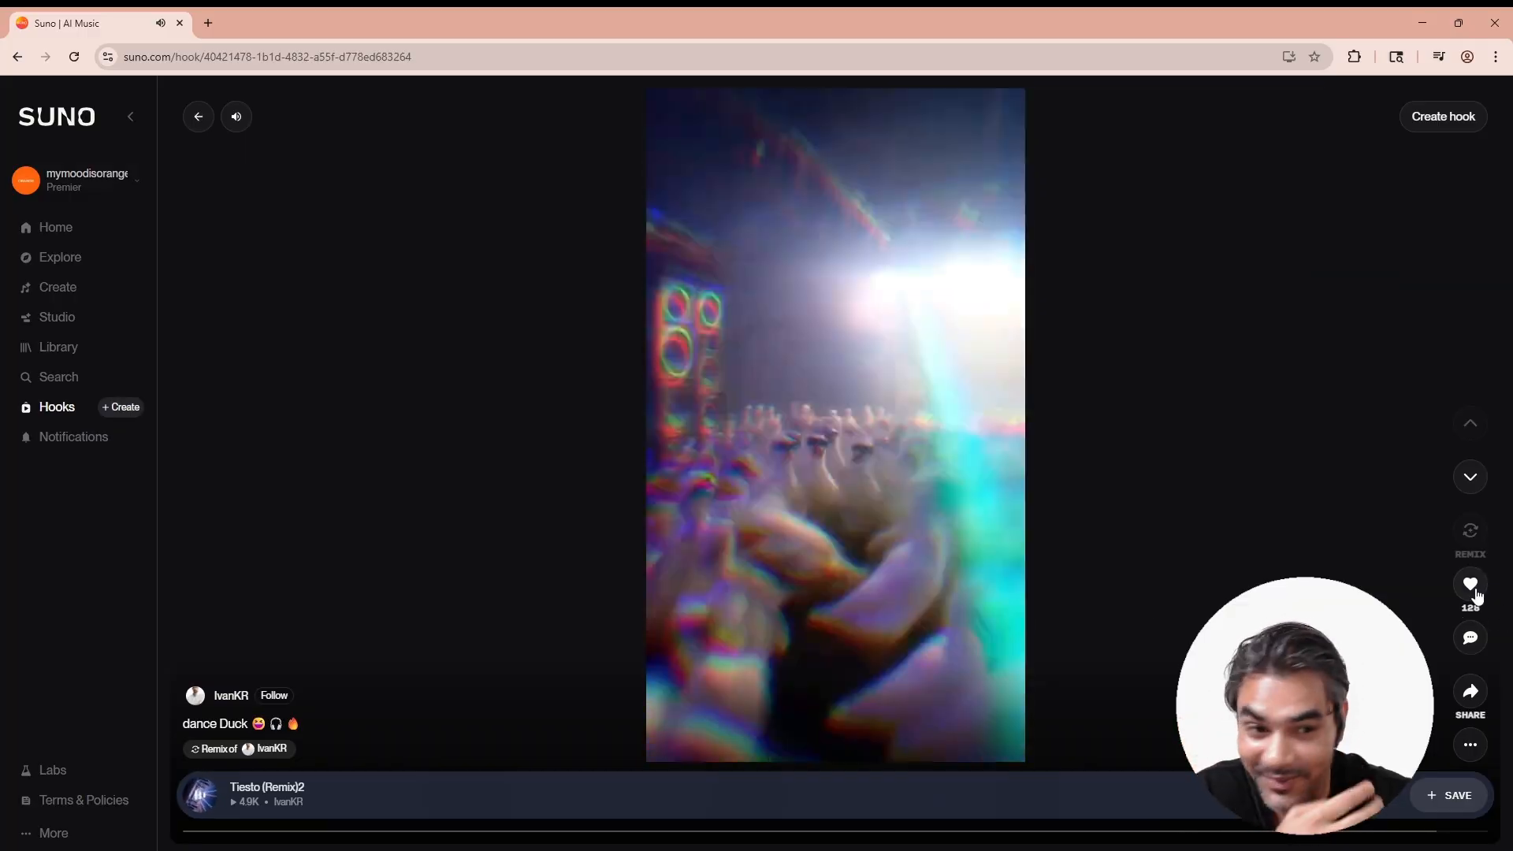